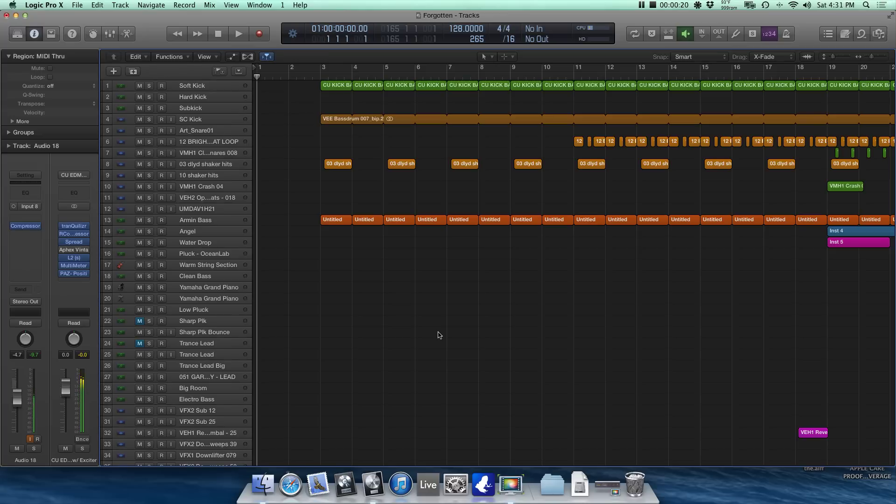
Step: Examine the full song arrangement, from the kick tracks down to the Audio 18 track
{"action": "scroll", "coordinate": [402, 266], "scroll_direction": "down", "scroll_amount": 5}
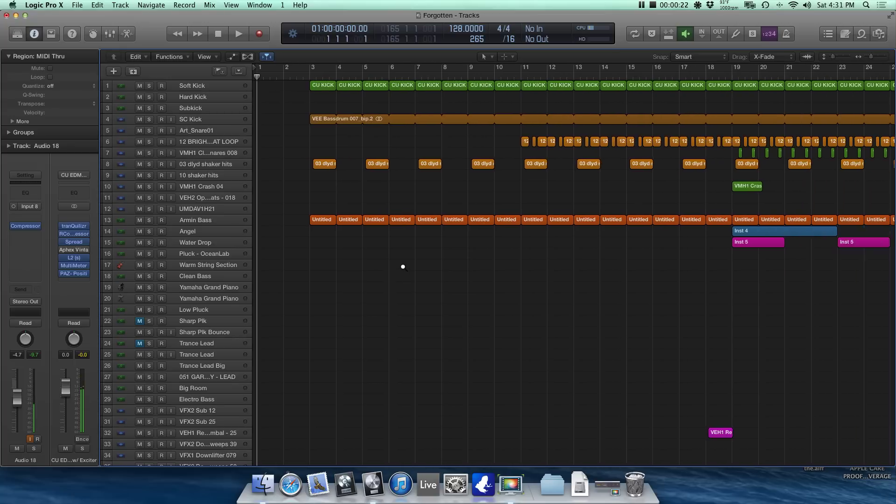
{"action": "scroll", "coordinate": [404, 267], "scroll_direction": "down", "scroll_amount": 3}
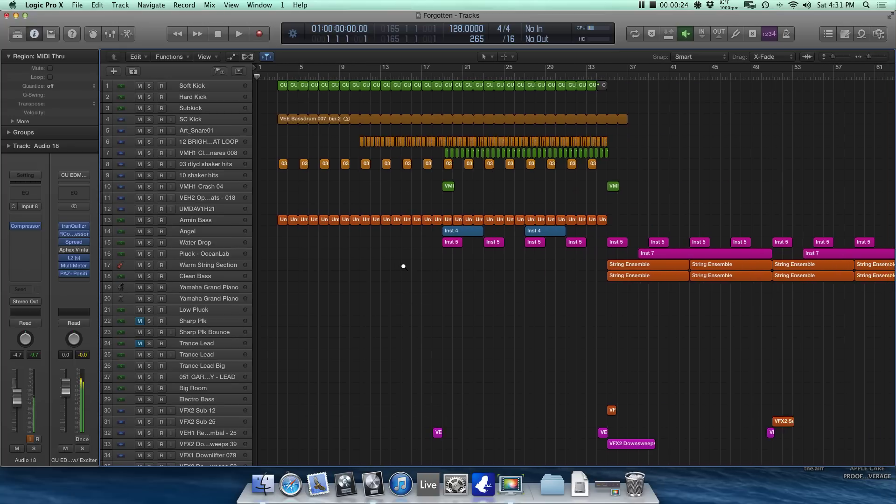
{"action": "scroll", "coordinate": [405, 269], "scroll_direction": "down", "scroll_amount": 5}
{"action": "scroll", "coordinate": [403, 269], "scroll_direction": "down", "scroll_amount": 8}
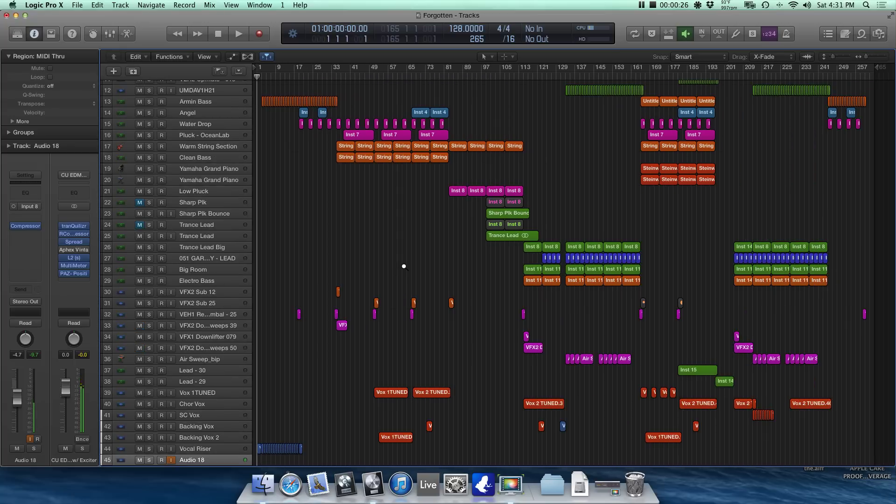
{"action": "left_click_drag", "start_coordinate": [309, 261], "coordinate": [409, 266]}
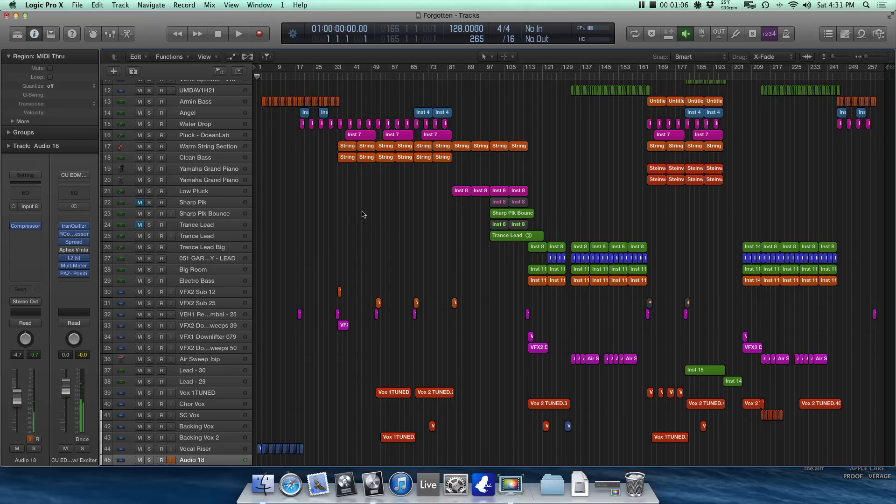
{"action": "scroll", "coordinate": [361, 212], "scroll_direction": "up", "scroll_amount": 8}
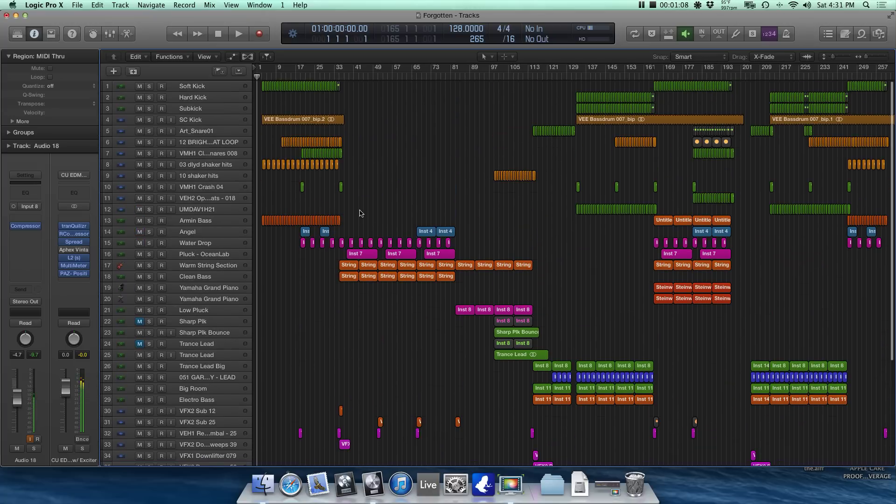
Step: Play the intro from the project start to about bar 35, and return the playhead to the beginning
{"action": "key", "text": "super+Right"}
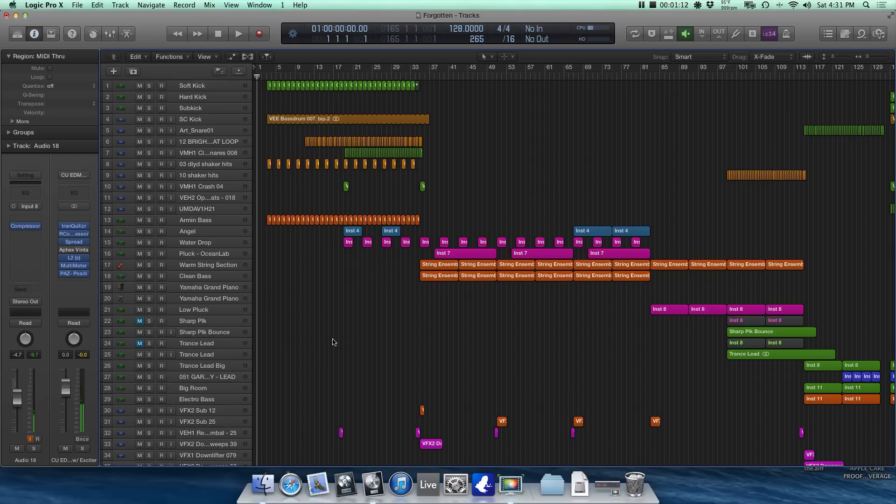
{"action": "key", "text": "space"}
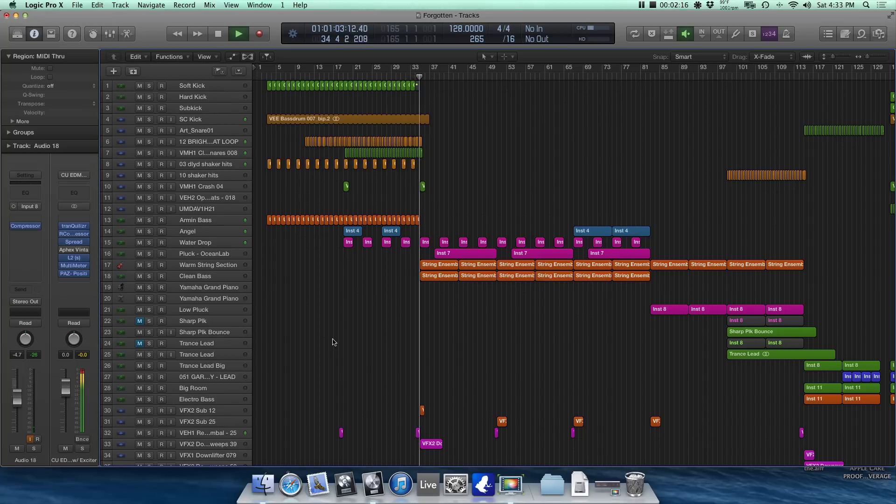
{"action": "key", "text": "space"}
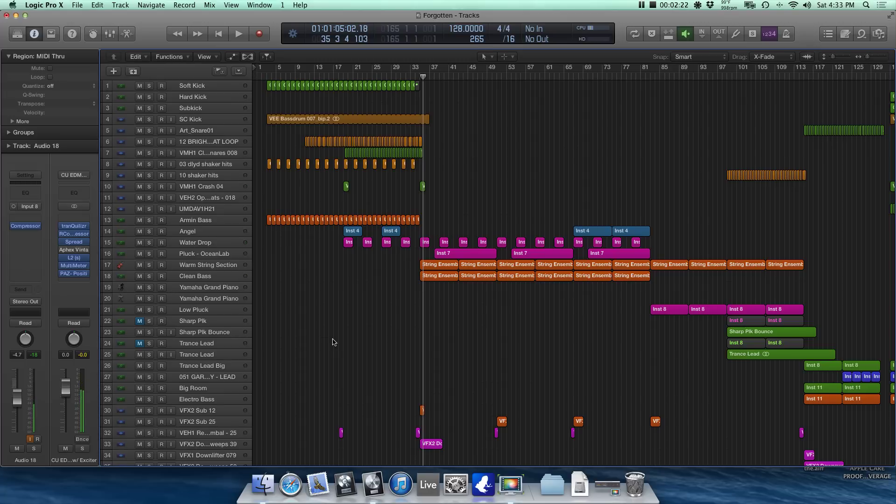
{"action": "scroll", "coordinate": [335, 336], "scroll_direction": "down", "scroll_amount": 5}
{"action": "scroll", "coordinate": [335, 331], "scroll_direction": "up", "scroll_amount": 6}
{"action": "key", "text": "super+Down"}
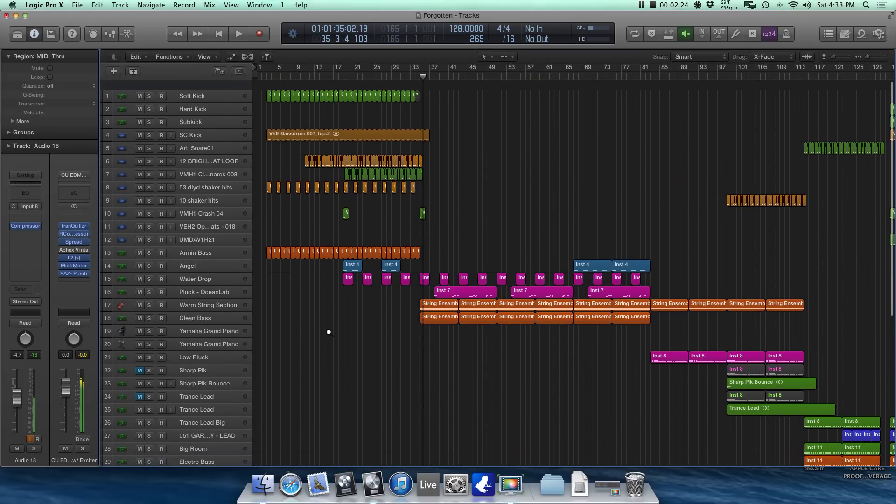
{"action": "key", "text": "super+Right"}
{"action": "key", "text": "super+Right"}
{"action": "key", "text": "Return"}
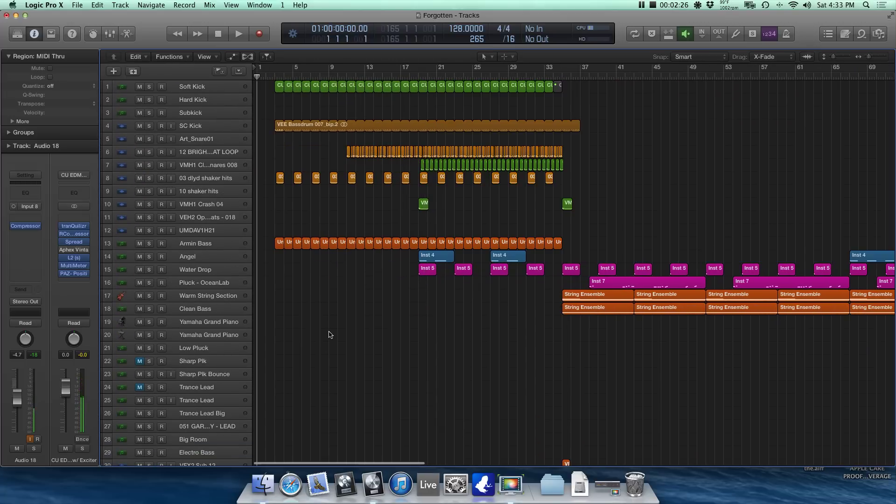
{"action": "key", "text": "super+Right"}
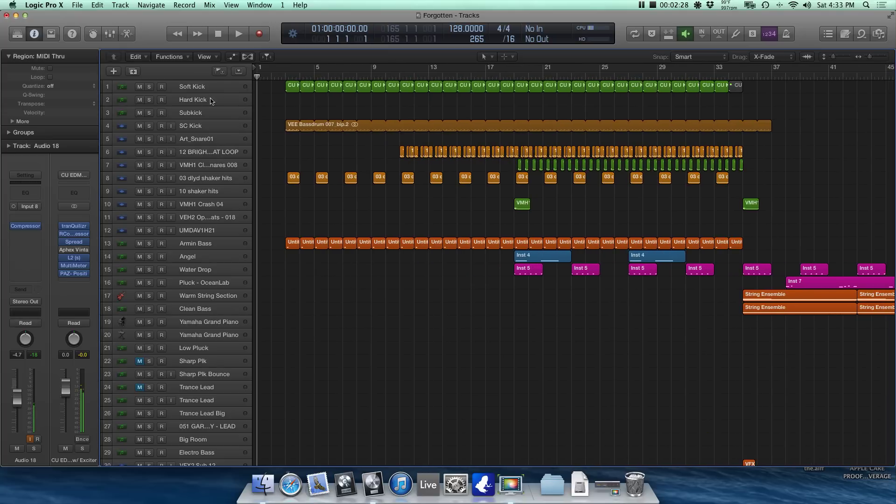
Step: Select the Soft Kick track and open its Kick - Nicky Romero instrument
{"action": "scroll", "coordinate": [186, 90], "scroll_direction": "up", "scroll_amount": 1}
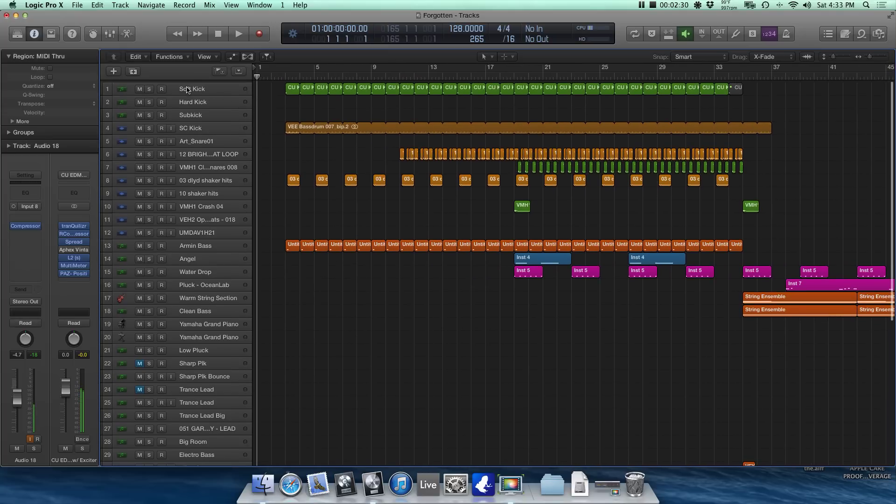
{"action": "left_click", "coordinate": [187, 89]}
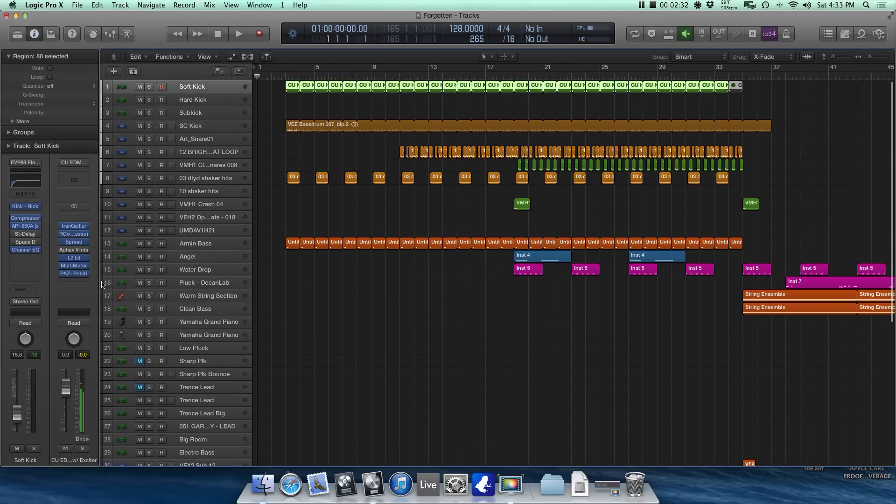
{"action": "scroll", "coordinate": [116, 150], "scroll_direction": "down", "scroll_amount": 1}
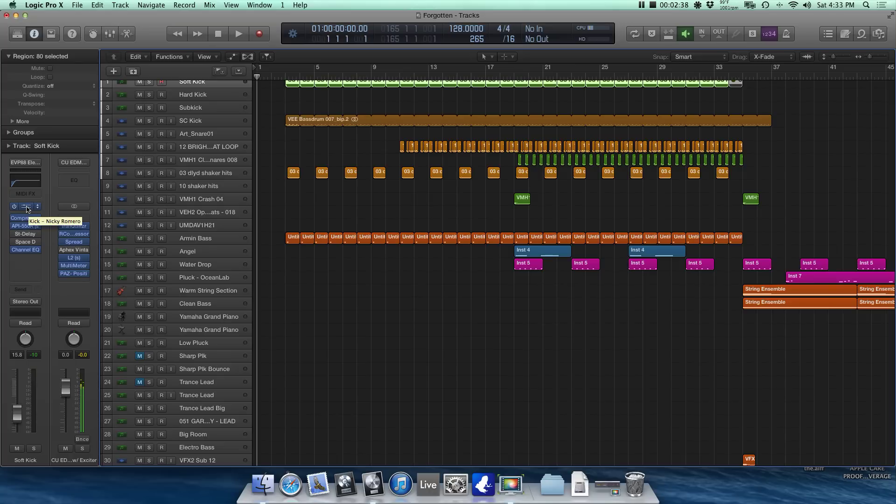
{"action": "left_click", "coordinate": [26, 208]}
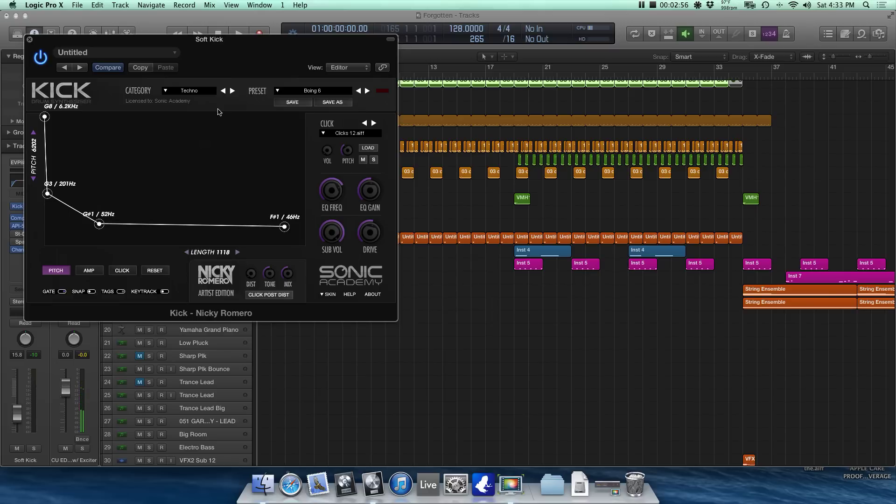
Step: Look through the Kick synthesizer's category list and its Techno presets without changing the sound
{"action": "left_click", "coordinate": [197, 91]}
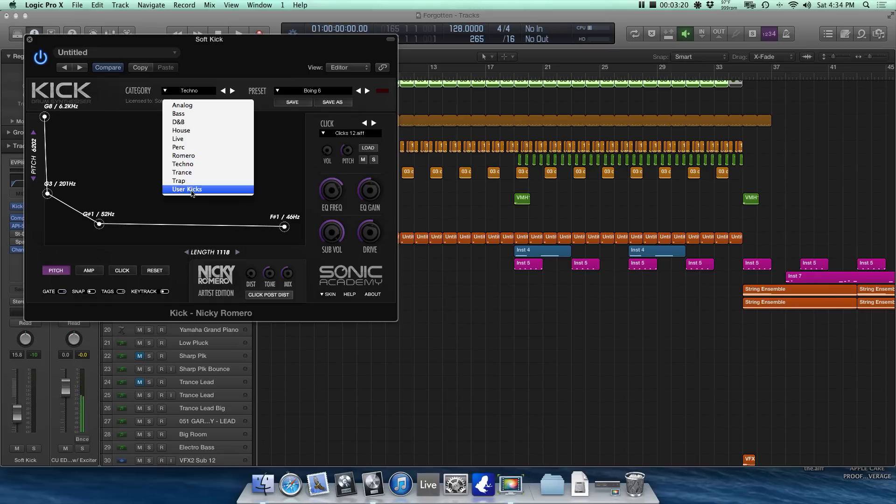
{"action": "left_click", "coordinate": [227, 72]}
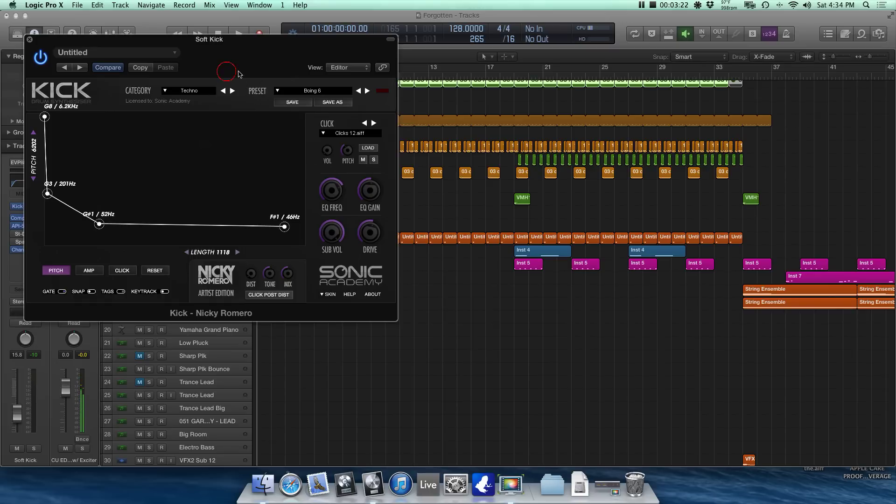
{"action": "left_click", "coordinate": [314, 91]}
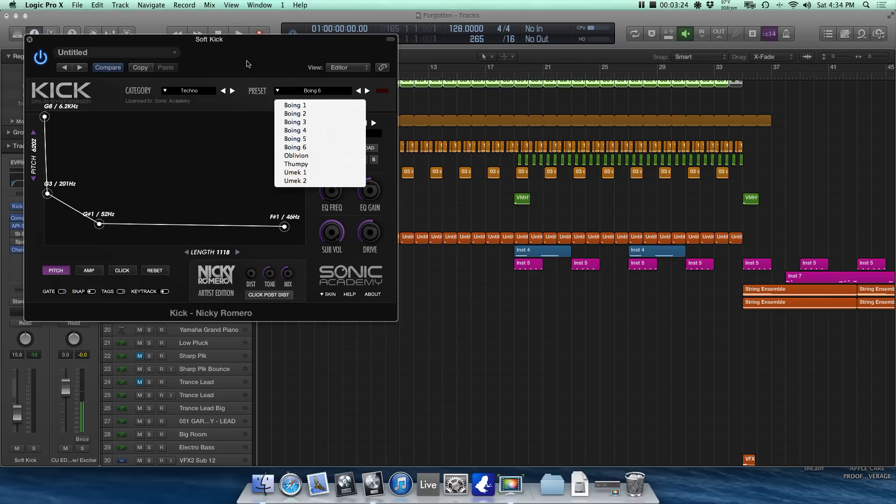
{"action": "left_click", "coordinate": [231, 74]}
Step: Load the Romero category in the Kick synthesizer, browse its presets, and compare it with the original Techno sound
{"action": "left_click", "coordinate": [200, 92]}
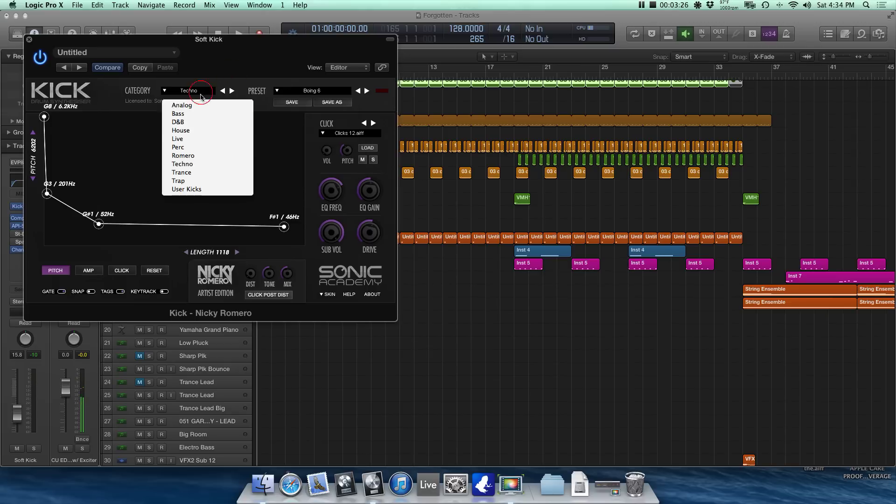
{"action": "left_click", "coordinate": [187, 155]}
{"action": "left_click", "coordinate": [308, 90]}
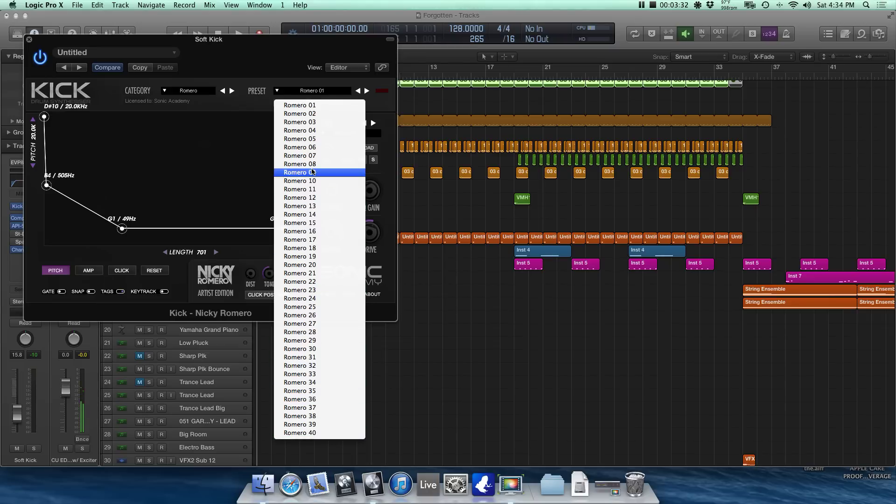
{"action": "left_click", "coordinate": [117, 70]}
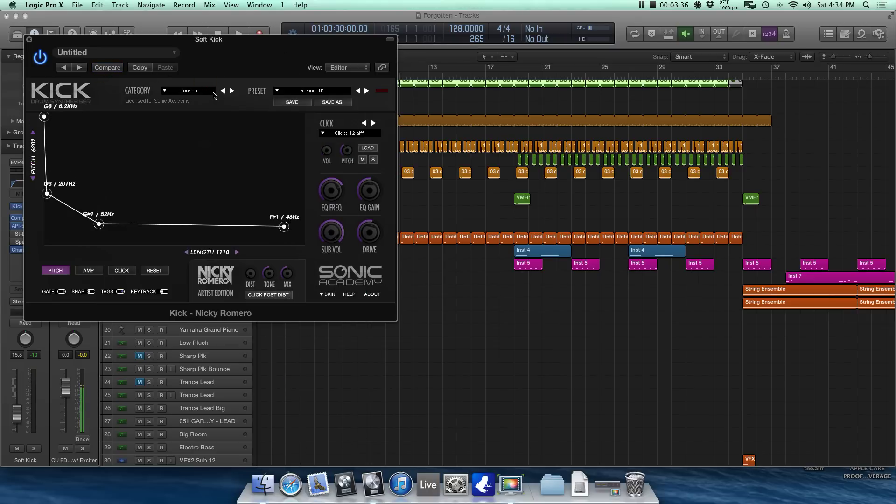
{"action": "left_click", "coordinate": [113, 70]}
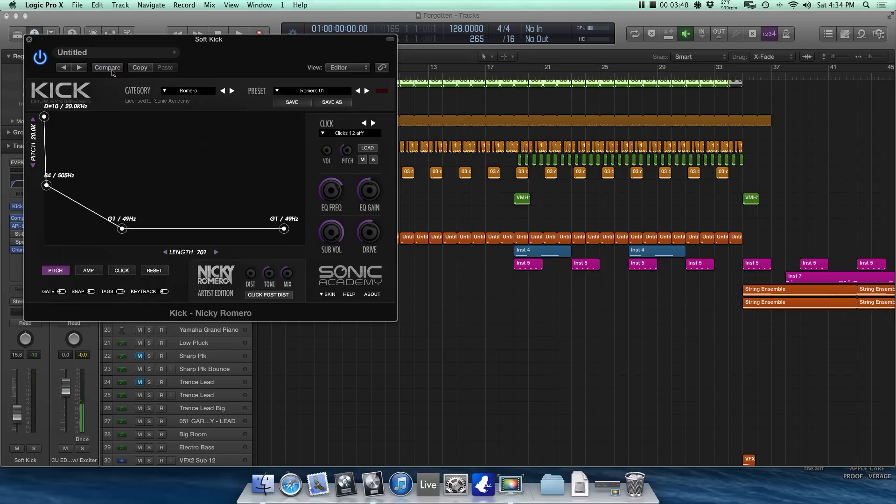
{"action": "left_click", "coordinate": [113, 70]}
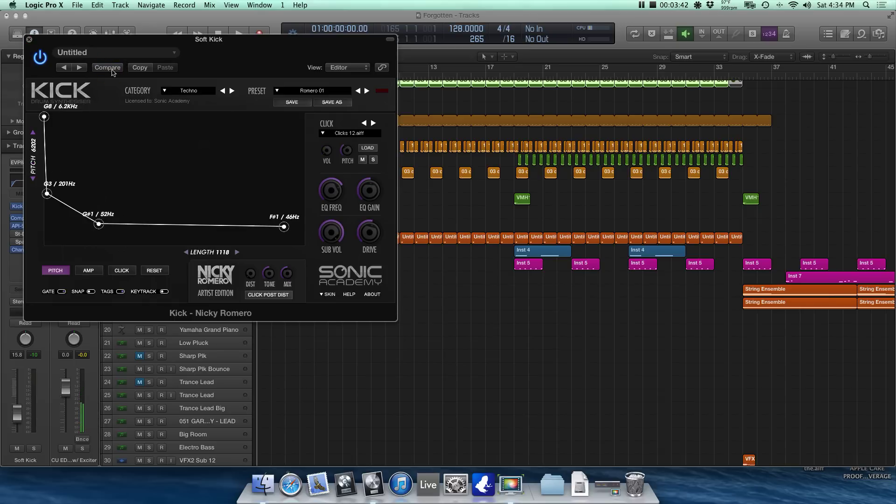
Step: Move the Kick instrument window clear of the track list and solo the Soft Kick track
{"action": "left_click", "coordinate": [283, 44]}
{"action": "left_click_drag", "start_coordinate": [284, 43], "coordinate": [529, 121]}
{"action": "scroll", "coordinate": [185, 104], "scroll_direction": "up", "scroll_amount": 2}
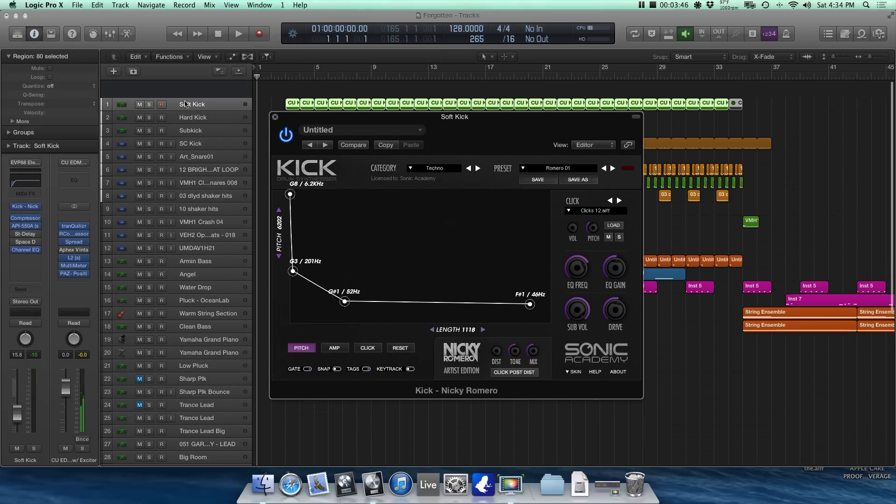
{"action": "key", "text": "s"}
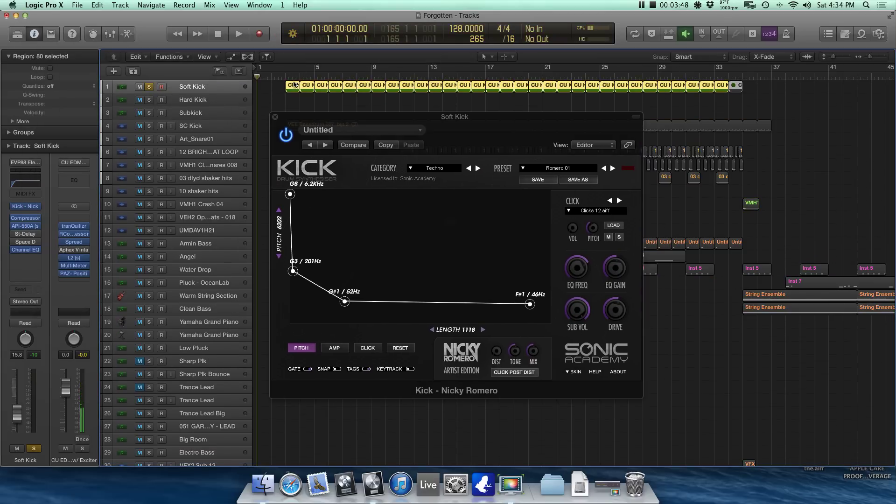
Step: Audition the soloed Soft Kick from bar 3 for a few bars, and turn its solo off
{"action": "left_click", "coordinate": [286, 76]}
{"action": "scroll", "coordinate": [239, 226], "scroll_direction": "down", "scroll_amount": 2}
{"action": "scroll", "coordinate": [239, 225], "scroll_direction": "down", "scroll_amount": 8}
{"action": "left_click", "coordinate": [171, 436]}
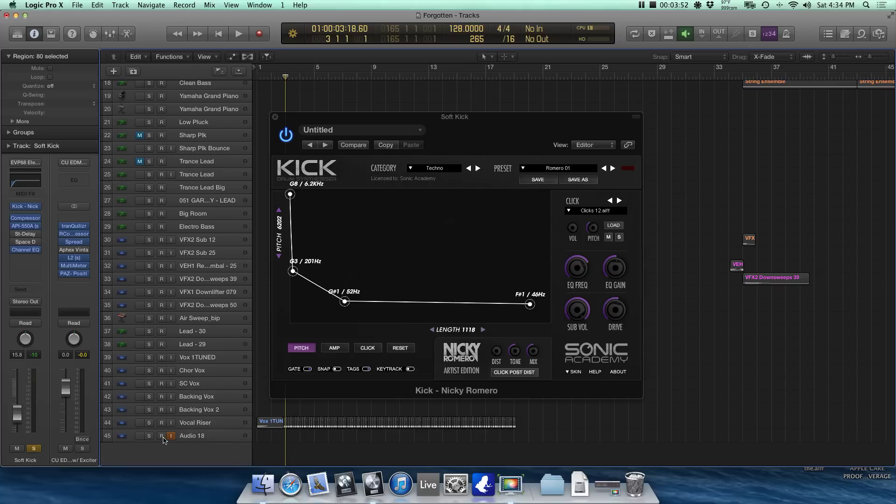
{"action": "key", "text": "space"}
{"action": "scroll", "coordinate": [266, 379], "scroll_direction": "up", "scroll_amount": 3}
{"action": "scroll", "coordinate": [265, 379], "scroll_direction": "up", "scroll_amount": 7}
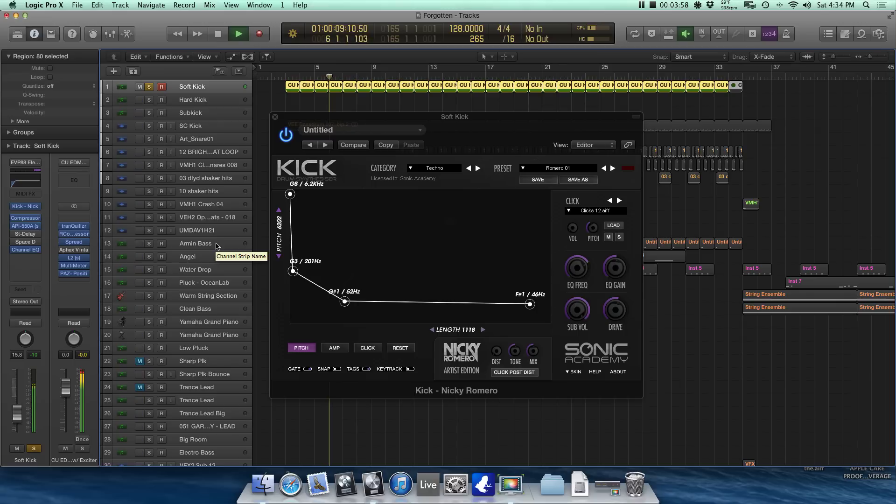
{"action": "key", "text": "space"}
{"action": "scroll", "coordinate": [159, 89], "scroll_direction": "up", "scroll_amount": 2}
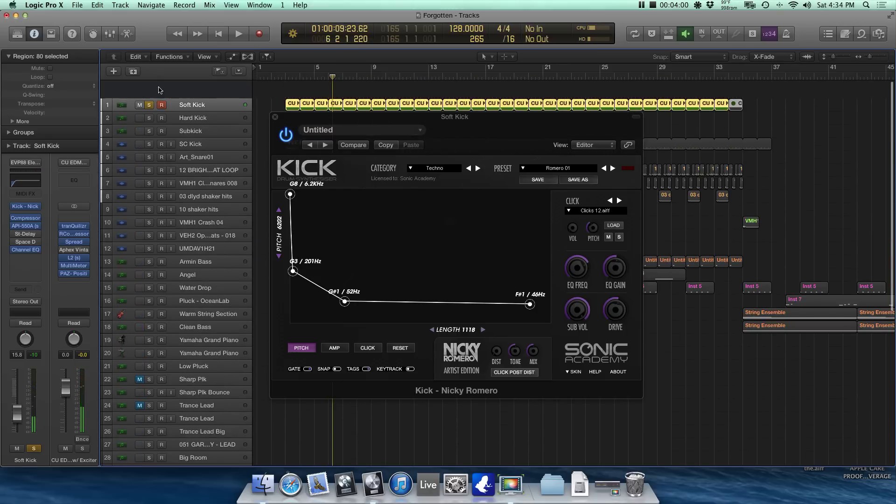
{"action": "left_click", "coordinate": [149, 87]}
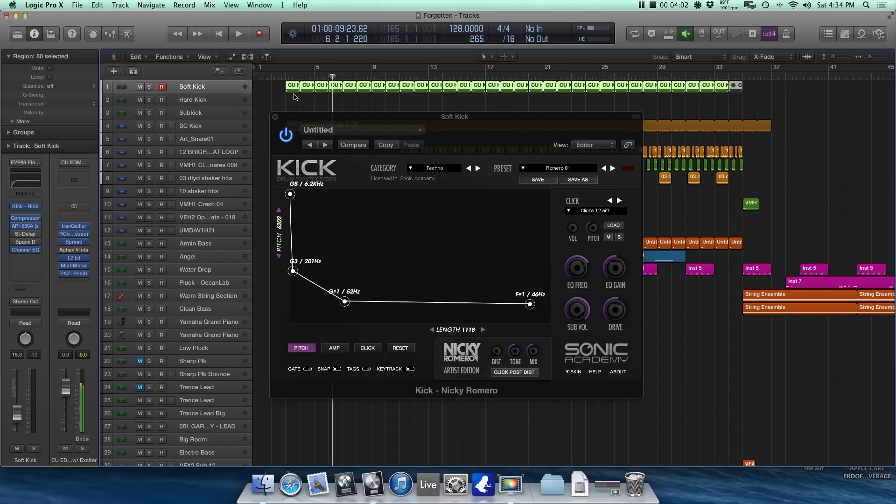
Step: Close the Kick instrument window and open the Compressor on the Soft Kick track
{"action": "key", "text": "super+Left"}
{"action": "key", "text": "super+Left"}
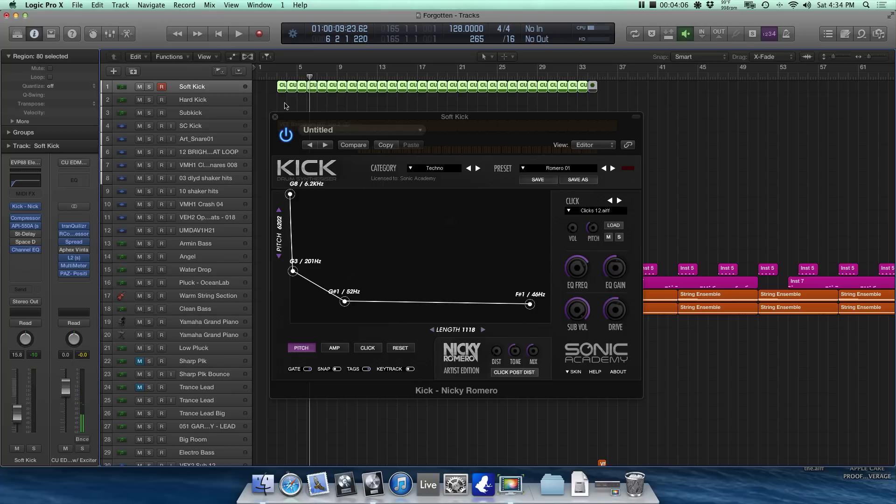
{"action": "left_click", "coordinate": [276, 121]}
{"action": "mouse_move", "coordinate": [27, 225]}
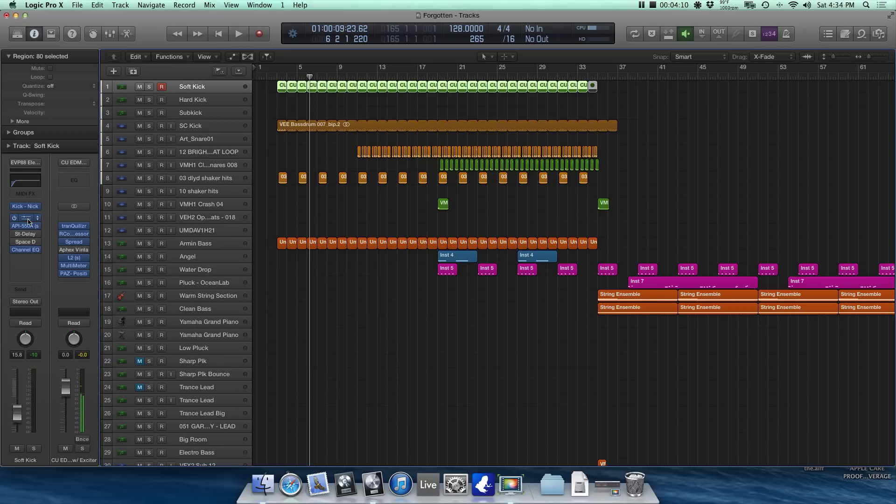
{"action": "left_click", "coordinate": [26, 220]}
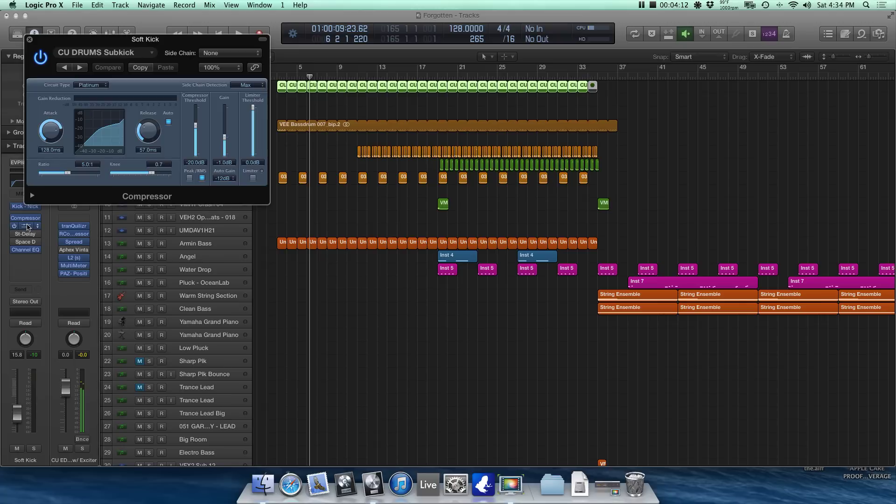
Step: Open the Soft Kick track's API-550A equalizer and place its window beside the Compressor
{"action": "left_click", "coordinate": [27, 226]}
{"action": "left_click_drag", "start_coordinate": [109, 53], "coordinate": [309, 213]}
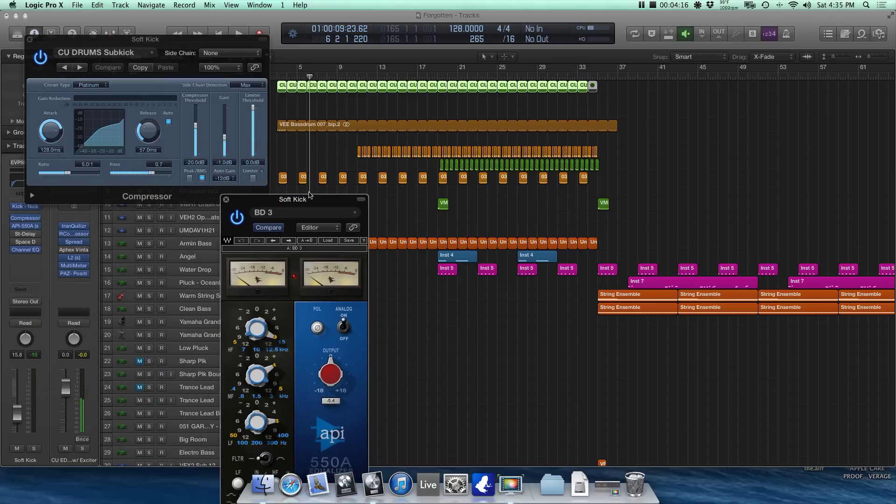
{"action": "left_click_drag", "start_coordinate": [317, 200], "coordinate": [368, 105]}
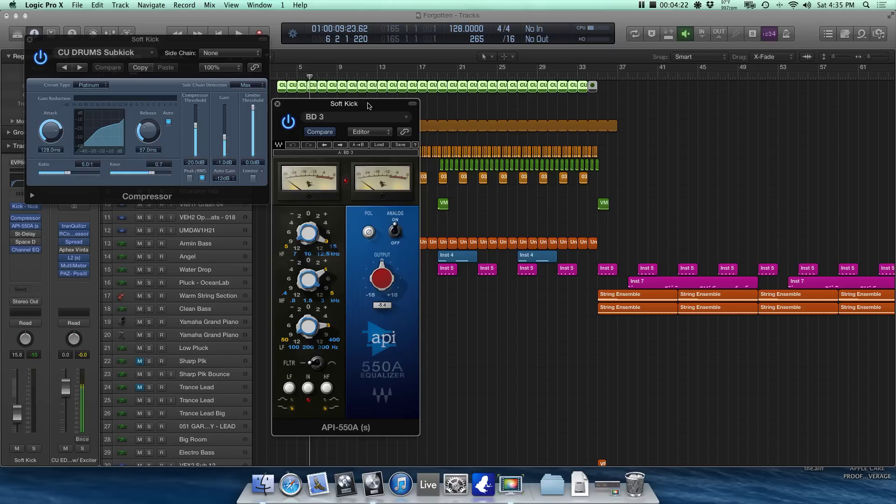
{"action": "left_click_drag", "start_coordinate": [367, 108], "coordinate": [366, 43]}
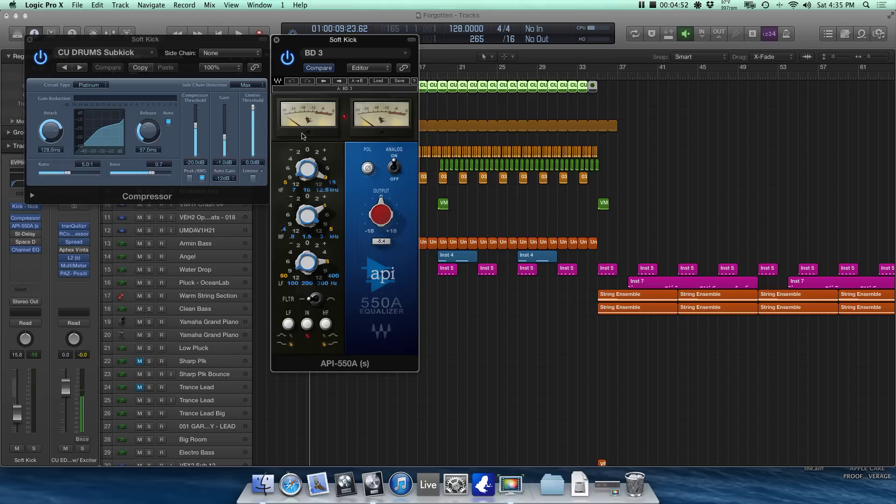
Step: Review the Soft Kick Compressor's preset list, leaving the CU DRUMS Subkick setting in place
{"action": "left_click", "coordinate": [129, 73]}
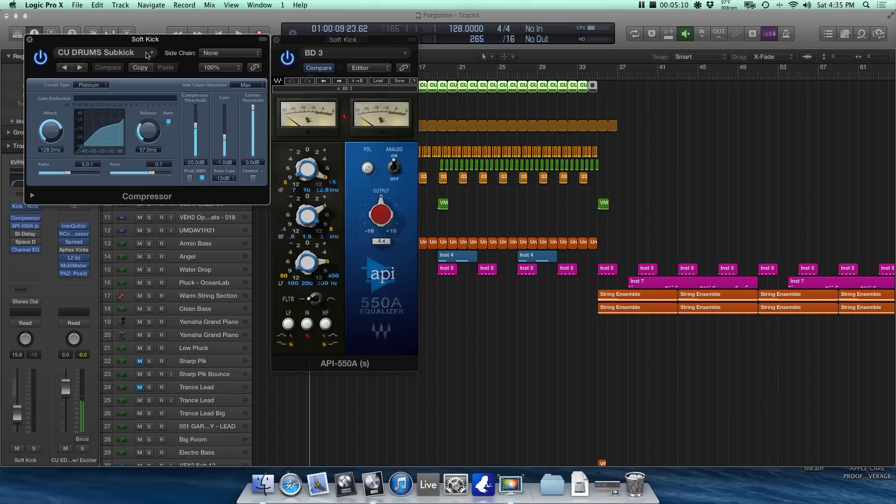
{"action": "left_click", "coordinate": [146, 54]}
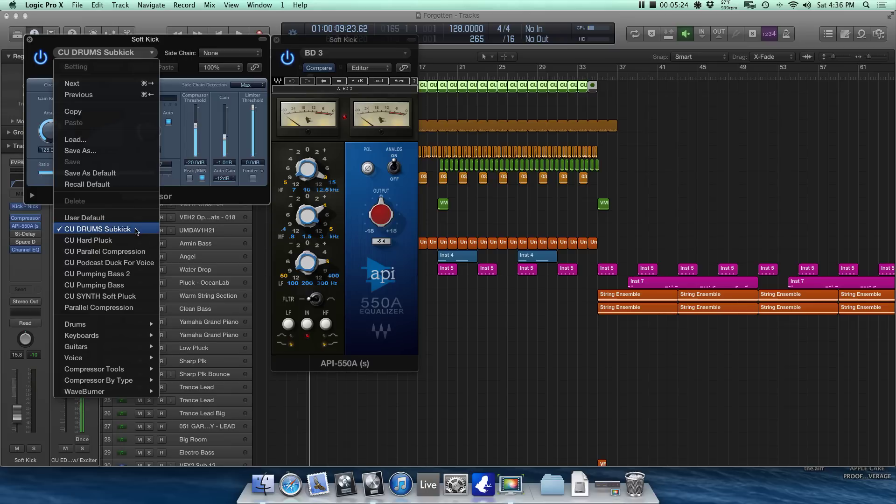
{"action": "left_click", "coordinate": [169, 141]}
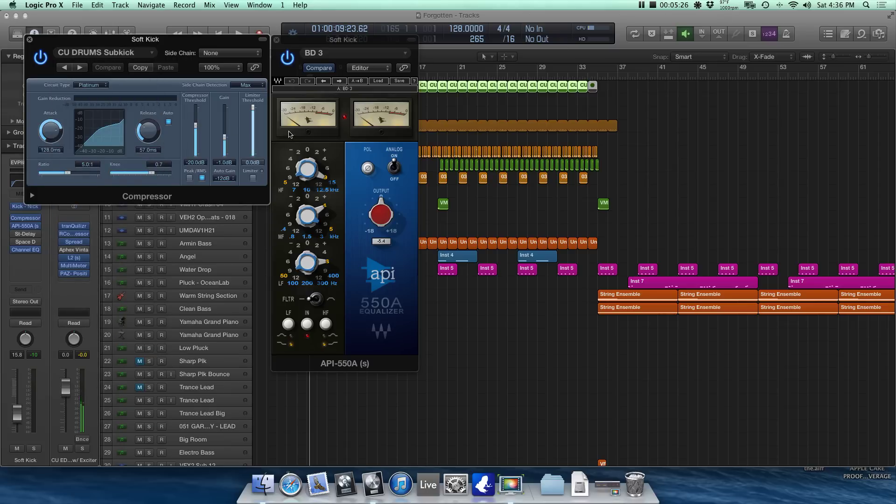
Step: Move the API-550A window over the Compressor and choose the BD 3 factory preset for the equalizer
{"action": "left_click_drag", "start_coordinate": [329, 43], "coordinate": [177, 58]}
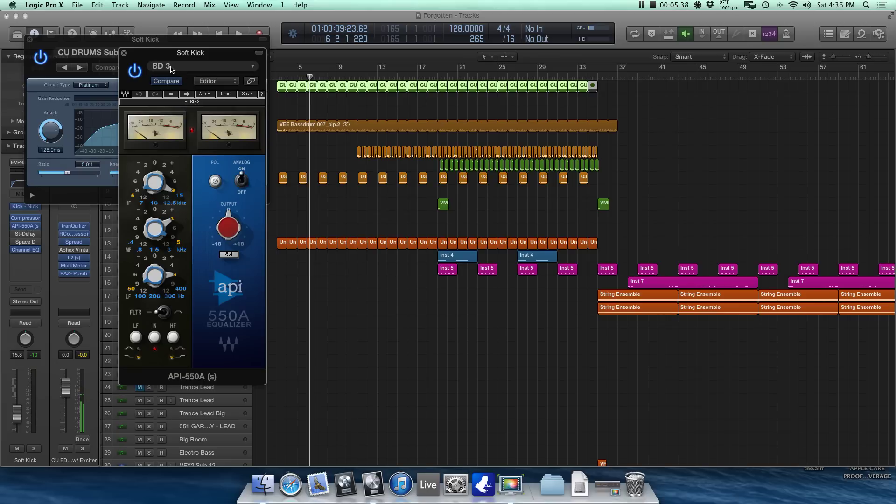
{"action": "left_click", "coordinate": [177, 69]}
{"action": "mouse_move", "coordinate": [200, 244]}
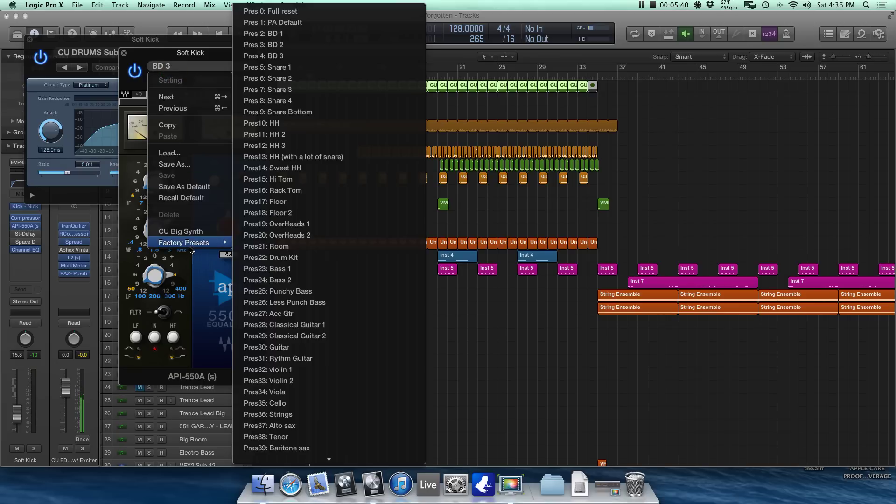
{"action": "left_click", "coordinate": [289, 62]}
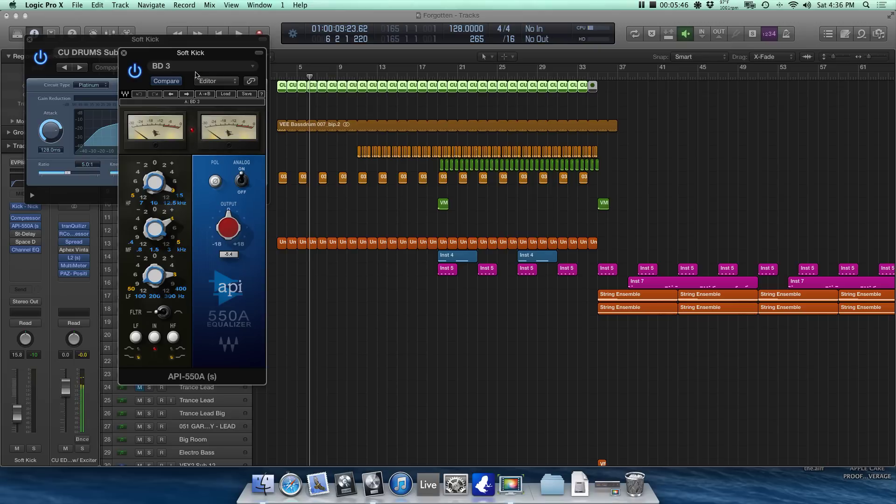
{"action": "left_click", "coordinate": [195, 69]}
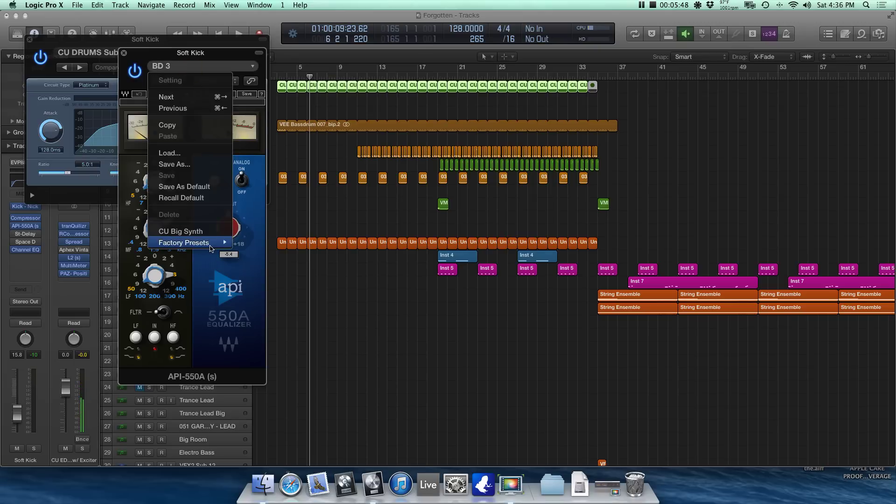
{"action": "mouse_move", "coordinate": [211, 249]}
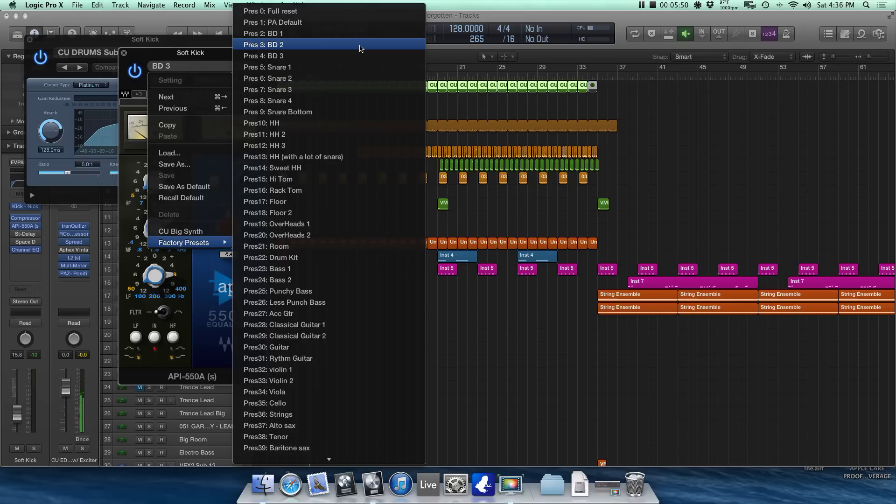
{"action": "left_click", "coordinate": [325, 56]}
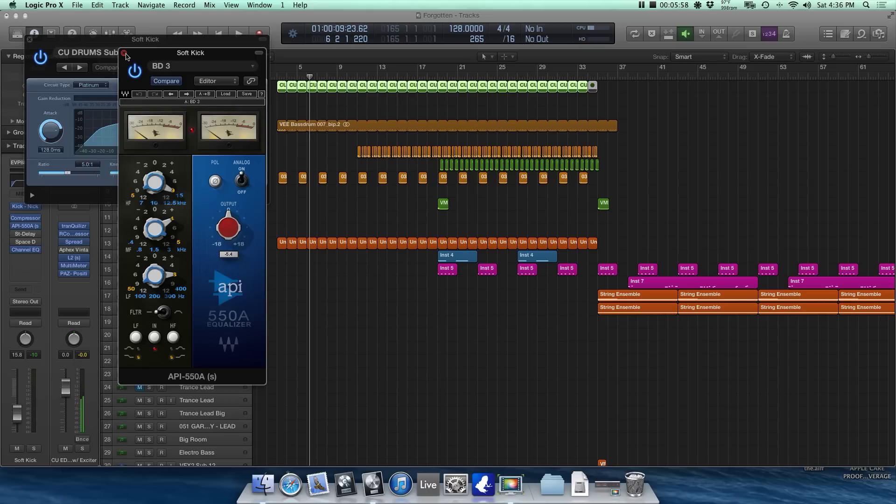
Step: Close the API-550A and Compressor windows and select the SC Kick track
{"action": "left_click", "coordinate": [124, 54]}
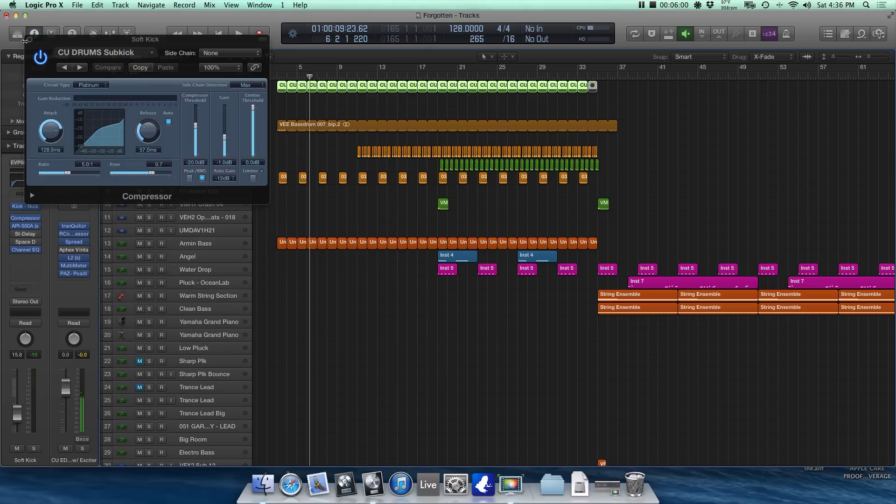
{"action": "left_click", "coordinate": [29, 40]}
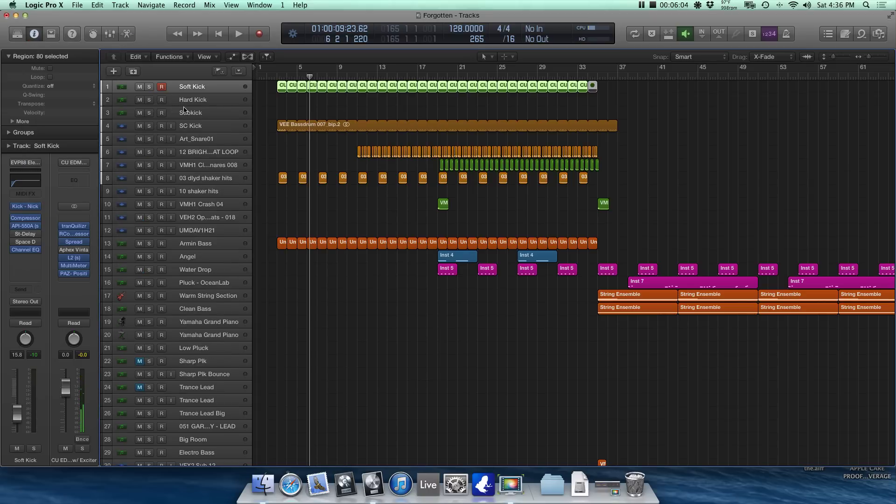
{"action": "key", "text": "super+Down"}
{"action": "key", "text": "super+Right"}
{"action": "key", "text": "super+Right"}
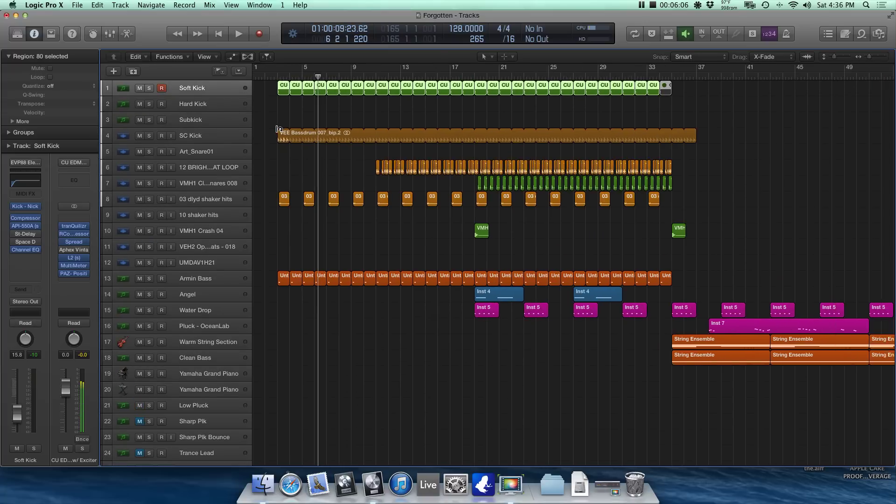
{"action": "left_click", "coordinate": [198, 142]}
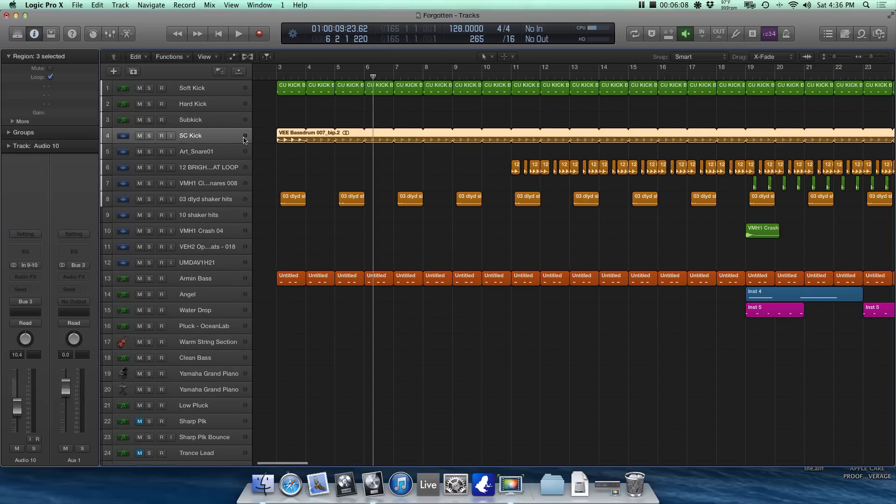
Step: Examine the SC Kick track's looped VEE Bassdrum region against the rest of the arrangement, and clear the region selection
{"action": "key", "text": "super+Right"}
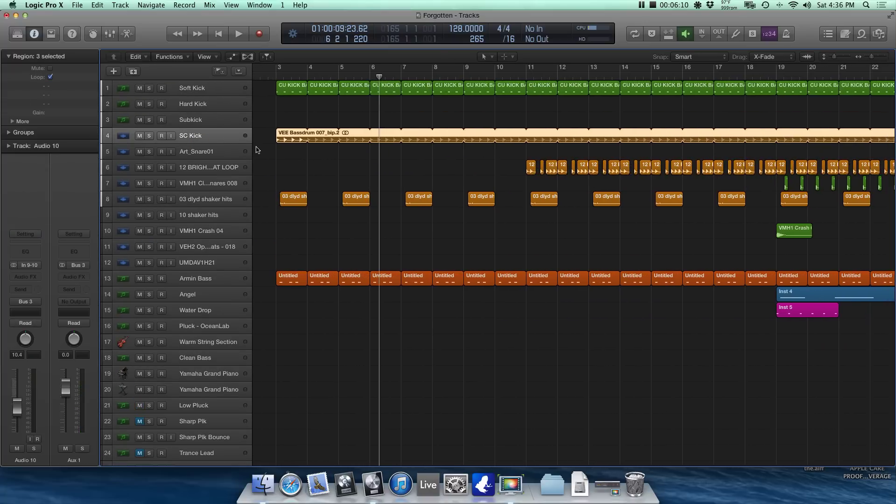
{"action": "key", "text": "super+Up"}
{"action": "key", "text": "super+Up"}
{"action": "key", "text": "super+Up"}
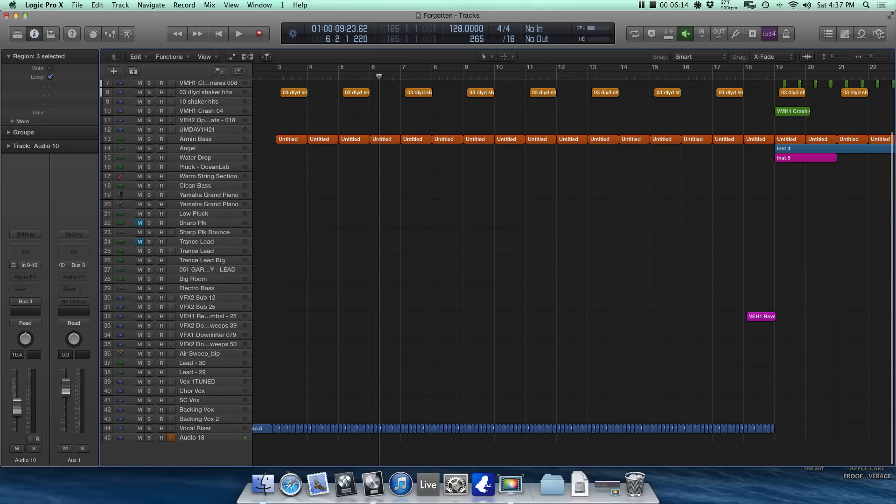
{"action": "scroll", "coordinate": [397, 200], "scroll_direction": "up", "scroll_amount": 4}
{"action": "key", "text": "super+Down"}
{"action": "key", "text": "super+Down"}
{"action": "key", "text": "super+Right"}
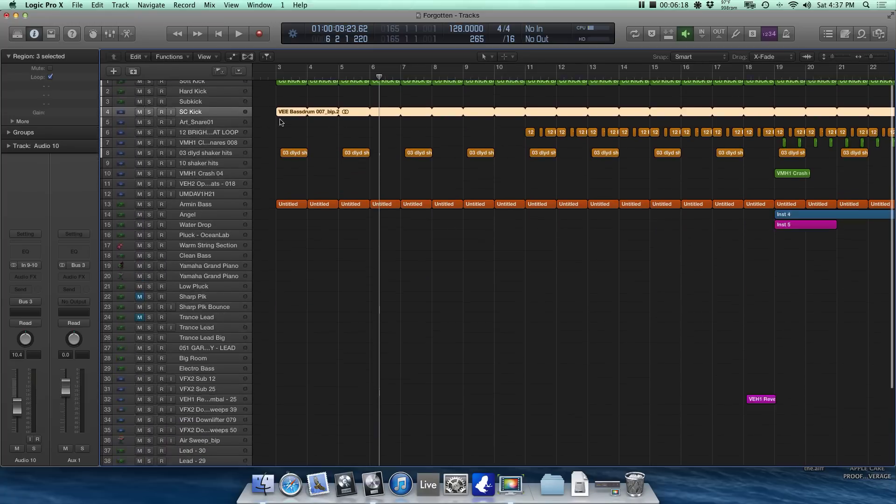
{"action": "key", "text": "super+Down"}
{"action": "key", "text": "super+Down"}
{"action": "key", "text": "super+Right"}
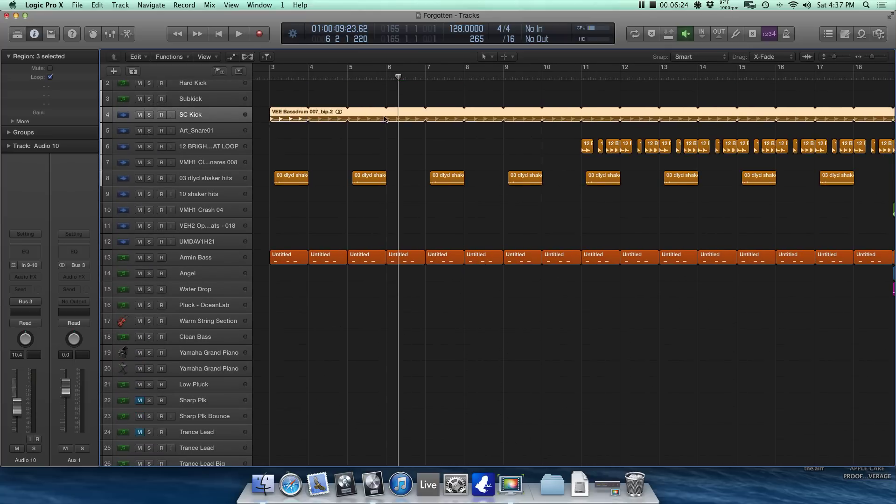
{"action": "key", "text": "super+Left"}
{"action": "key", "text": "super+Left"}
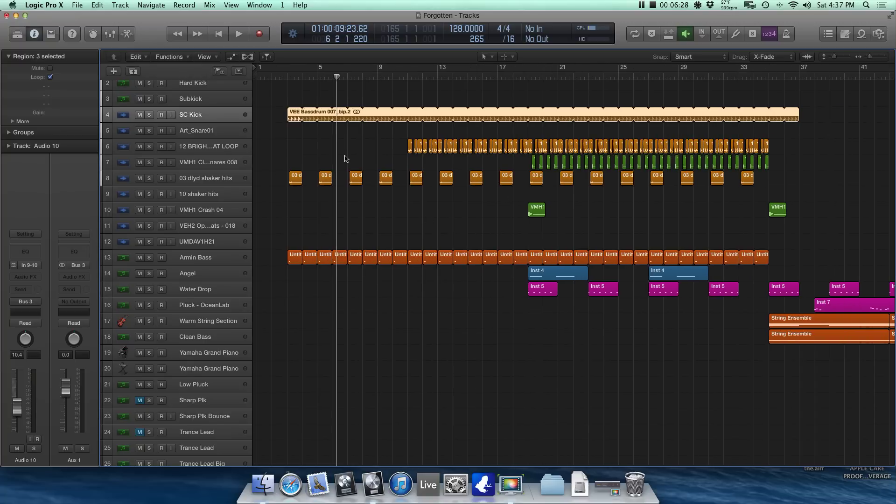
{"action": "scroll", "coordinate": [298, 139], "scroll_direction": "up", "scroll_amount": 2}
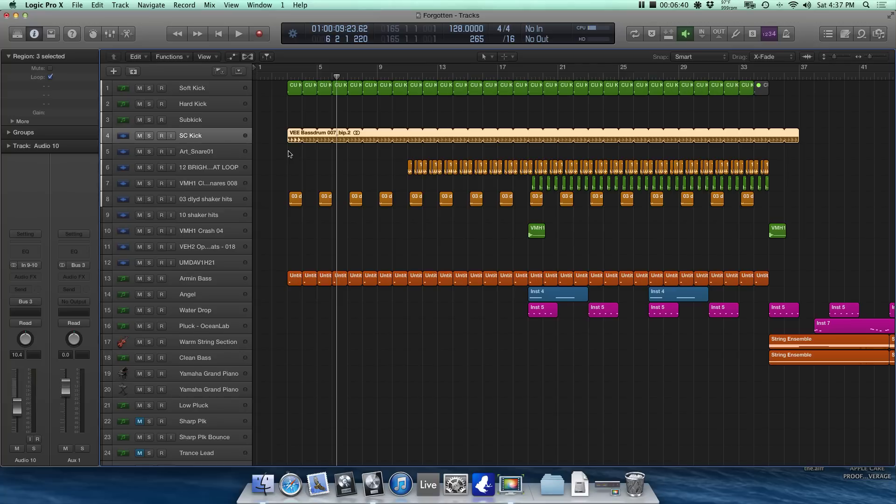
{"action": "scroll", "coordinate": [289, 153], "scroll_direction": "right", "scroll_amount": 3}
{"action": "scroll", "coordinate": [290, 152], "scroll_direction": "left", "scroll_amount": 3}
{"action": "left_click", "coordinate": [292, 151]}
{"action": "scroll", "coordinate": [295, 152], "scroll_direction": "right", "scroll_amount": 1}
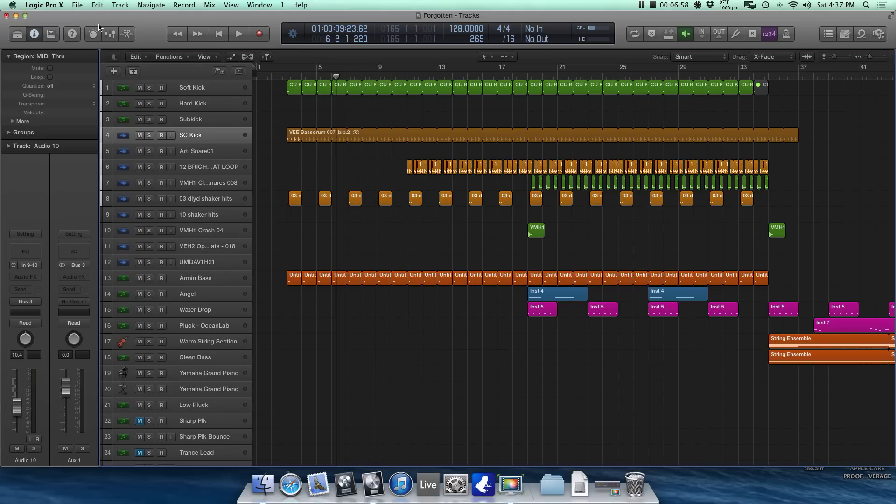
Step: Show the mixer and find the Aux 1 channel strip fed by the SC Kick's Bus 3 output
{"action": "left_click", "coordinate": [110, 34]}
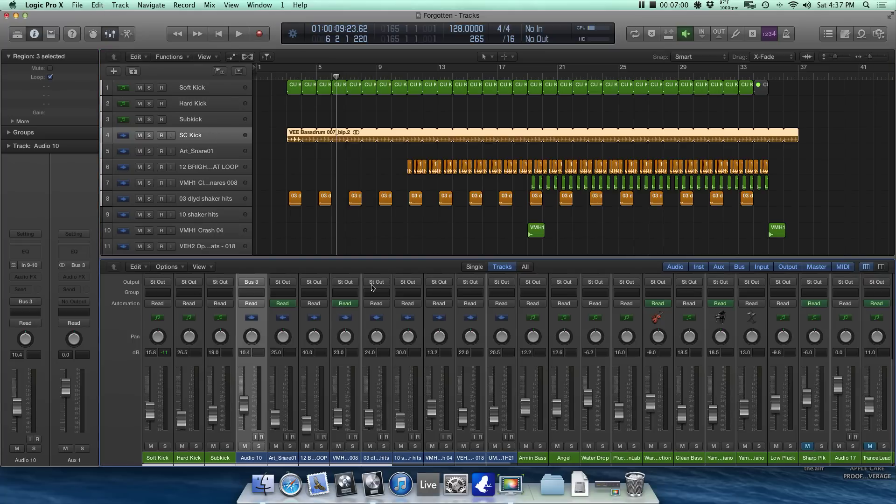
{"action": "scroll", "coordinate": [415, 307], "scroll_direction": "right", "scroll_amount": 3}
{"action": "scroll", "coordinate": [415, 307], "scroll_direction": "right", "scroll_amount": 15}
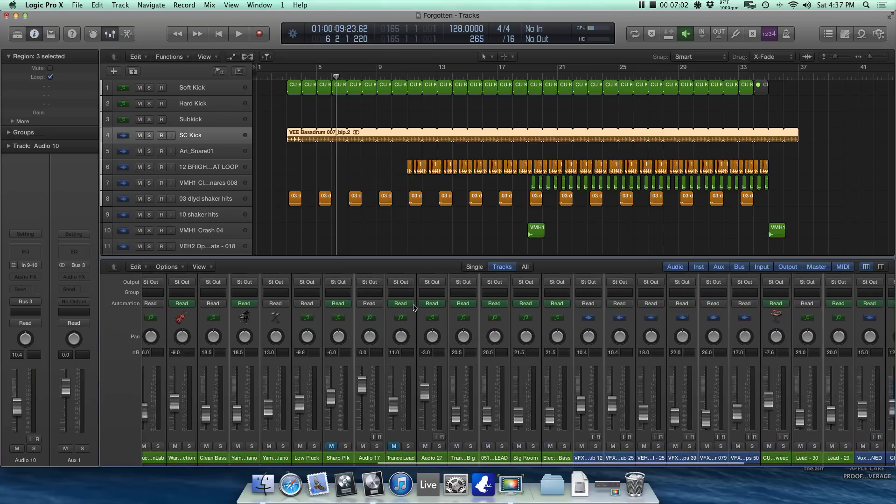
{"action": "scroll", "coordinate": [414, 307], "scroll_direction": "right", "scroll_amount": 2}
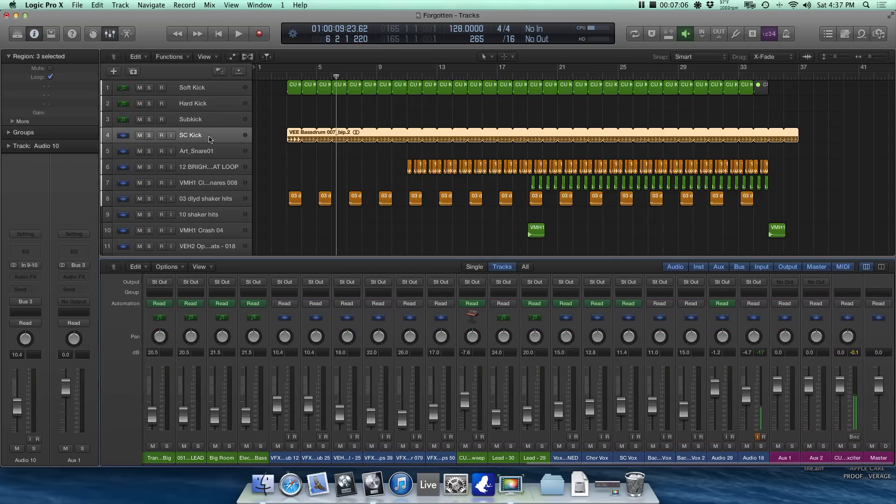
Step: Audition the SC Kick track in solo, turn its solo off to hear the full mix, and stop playback
{"action": "left_click", "coordinate": [149, 135]}
{"action": "key", "text": "space"}
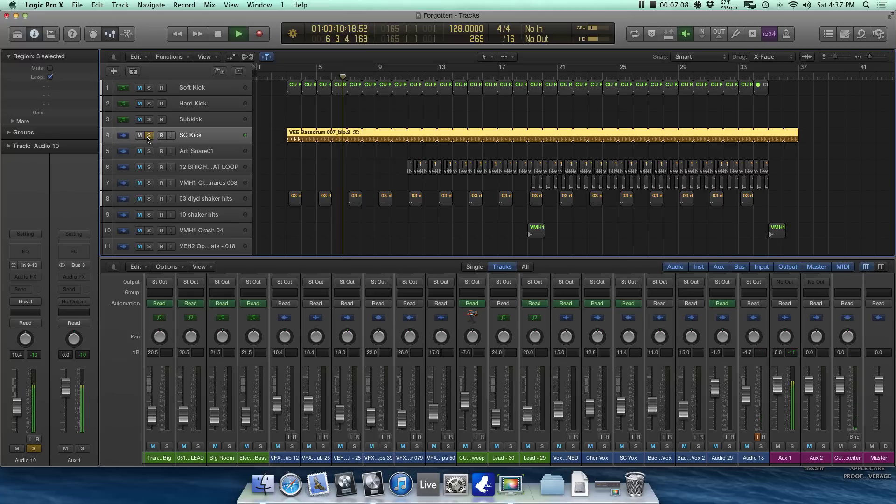
{"action": "key", "text": "space"}
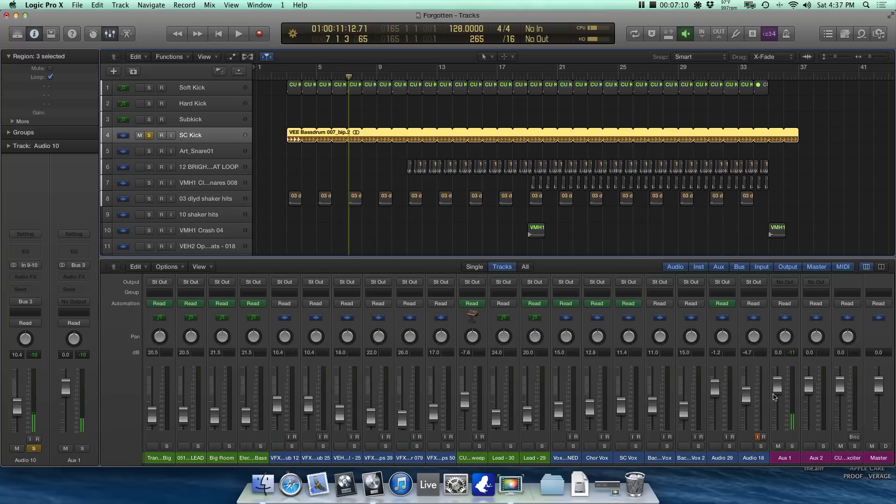
{"action": "key", "text": "space"}
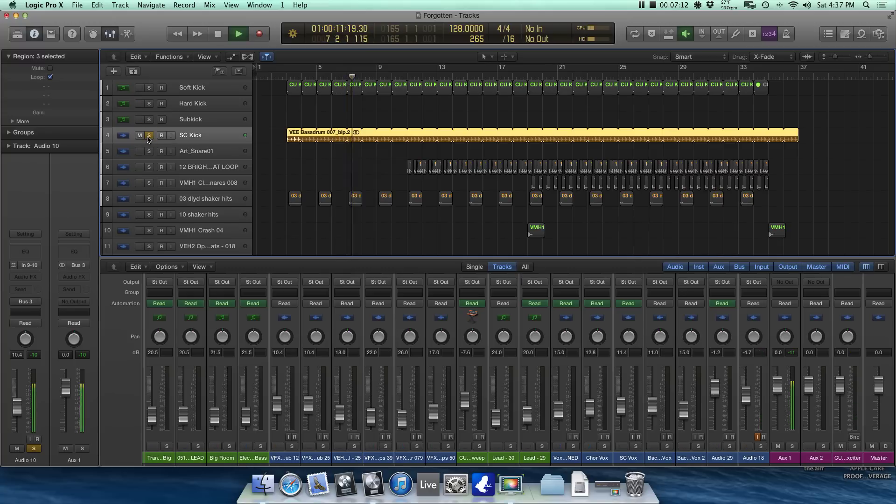
{"action": "left_click", "coordinate": [149, 135]}
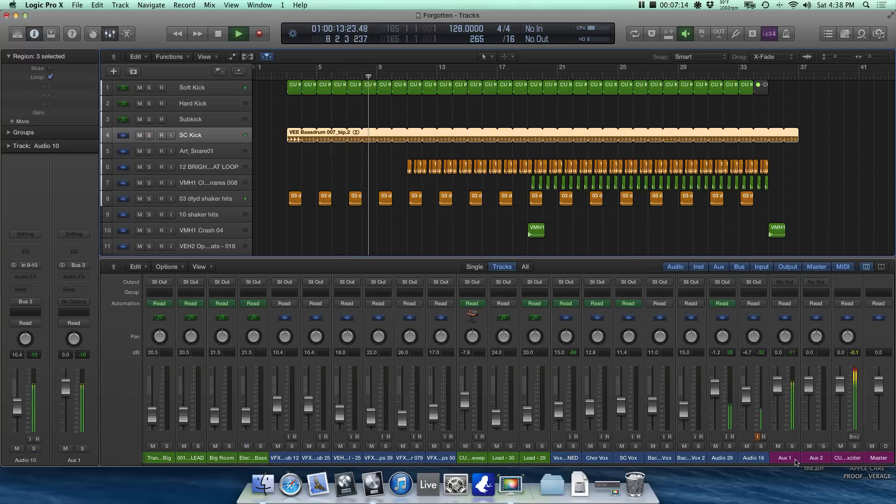
{"action": "left_click", "coordinate": [469, 245]}
{"action": "key", "text": "space"}
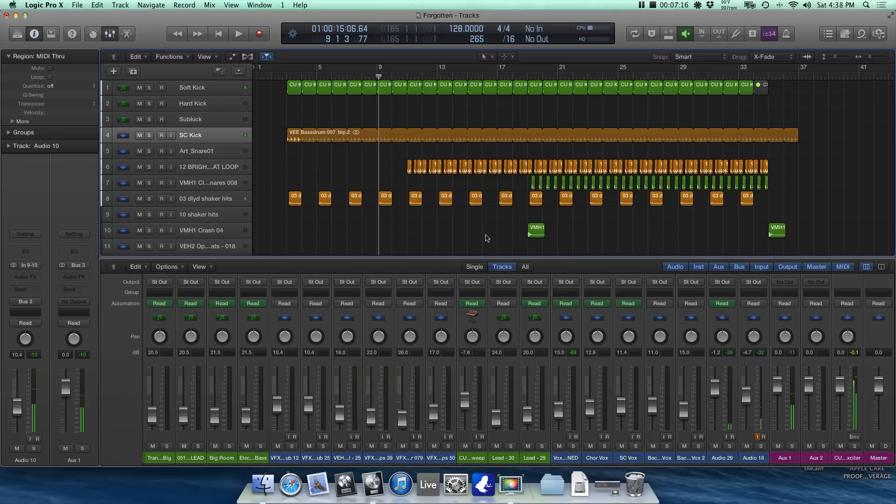
Step: Select the Aux 1 channel strip and hide the mixer
{"action": "left_click", "coordinate": [796, 459]}
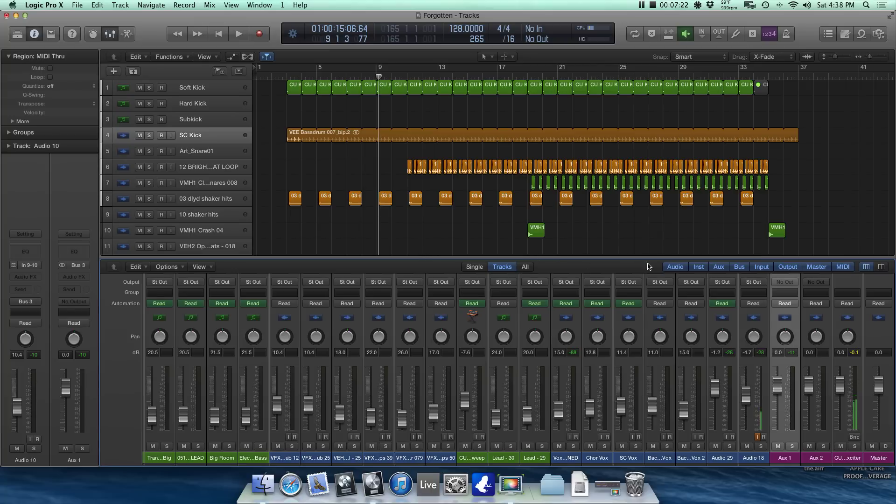
{"action": "left_click", "coordinate": [110, 35]}
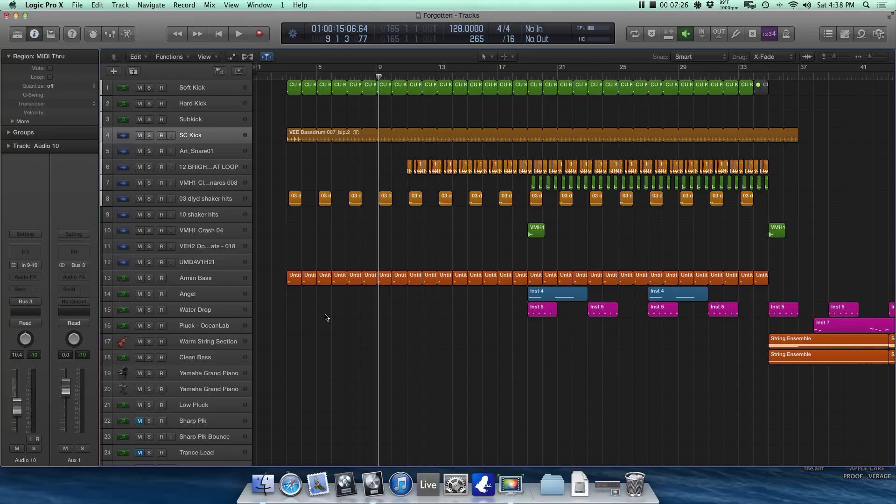
Step: Select and solo the Armin Bass track
{"action": "scroll", "coordinate": [312, 264], "scroll_direction": "down", "scroll_amount": 1}
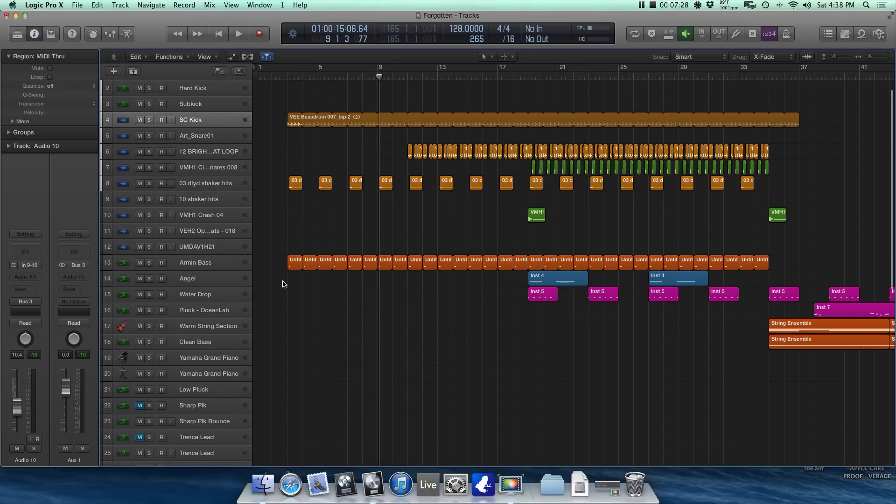
{"action": "left_click", "coordinate": [199, 264]}
{"action": "left_click", "coordinate": [149, 263]}
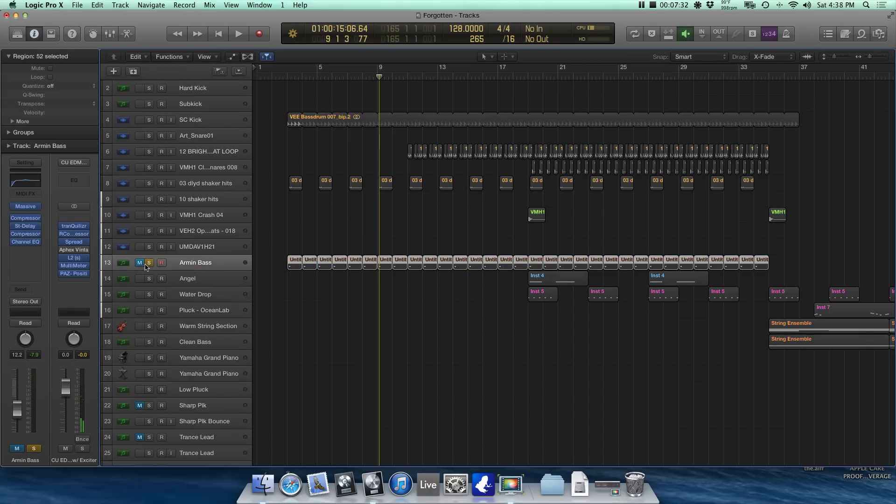
{"action": "scroll", "coordinate": [173, 420], "scroll_direction": "down", "scroll_amount": 10}
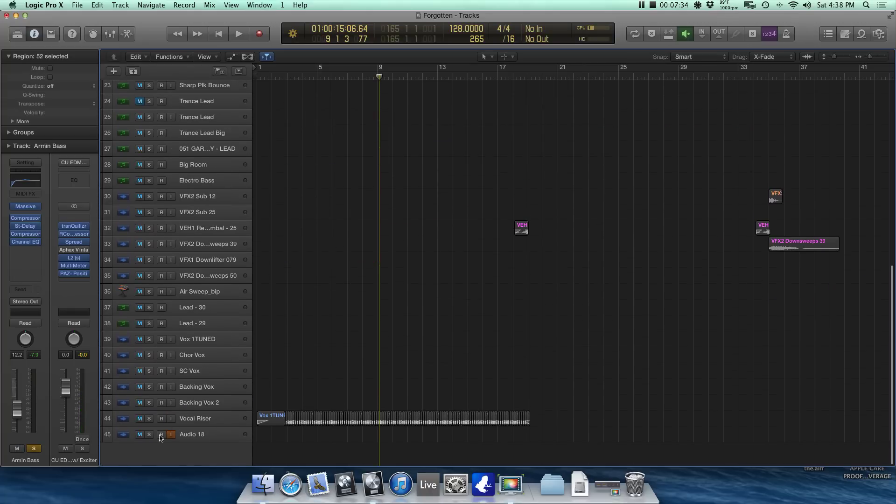
{"action": "scroll", "coordinate": [291, 334], "scroll_direction": "up", "scroll_amount": 2}
{"action": "scroll", "coordinate": [291, 334], "scroll_direction": "up", "scroll_amount": 8}
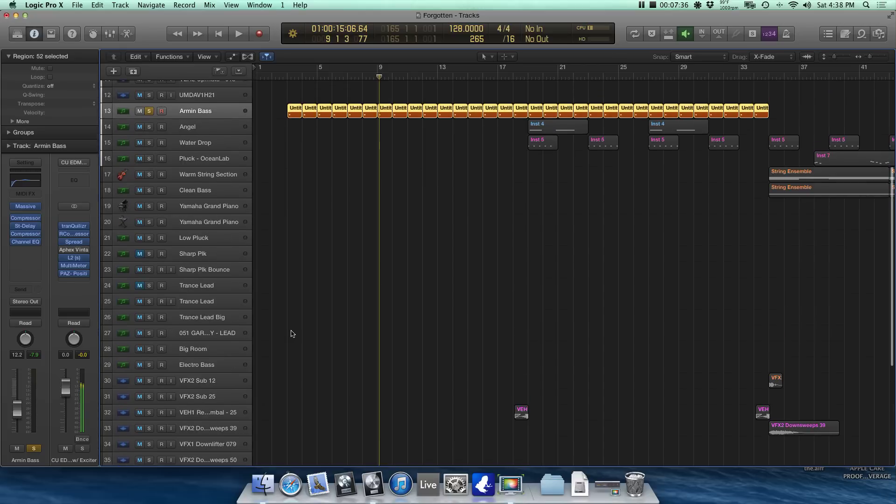
{"action": "key", "text": "super+Left"}
{"action": "key", "text": "super+Up"}
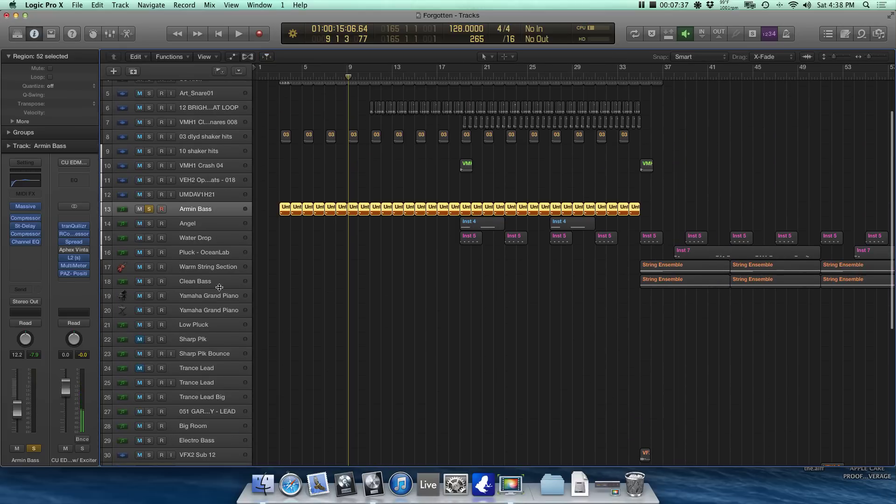
Step: Open the Armin Bass track's Massive instrument, audition the soloed bass, and move the Massive window clear of the track list
{"action": "left_click", "coordinate": [25, 207]}
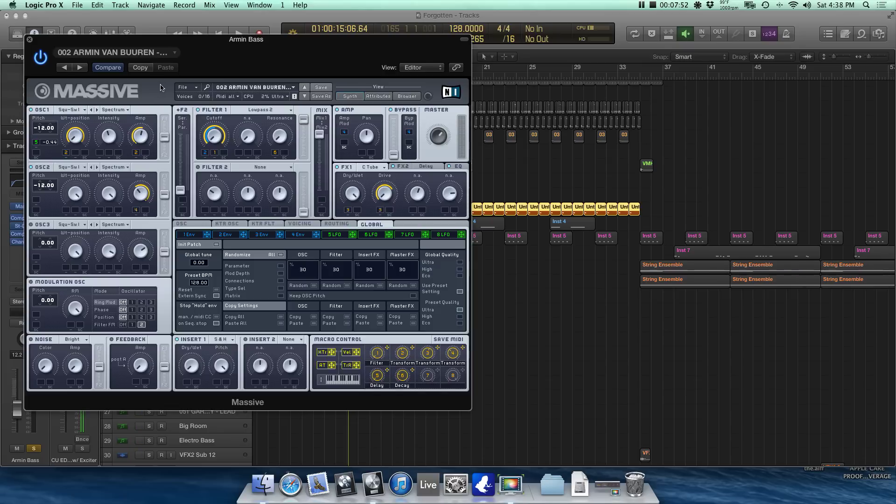
{"action": "key", "text": "space"}
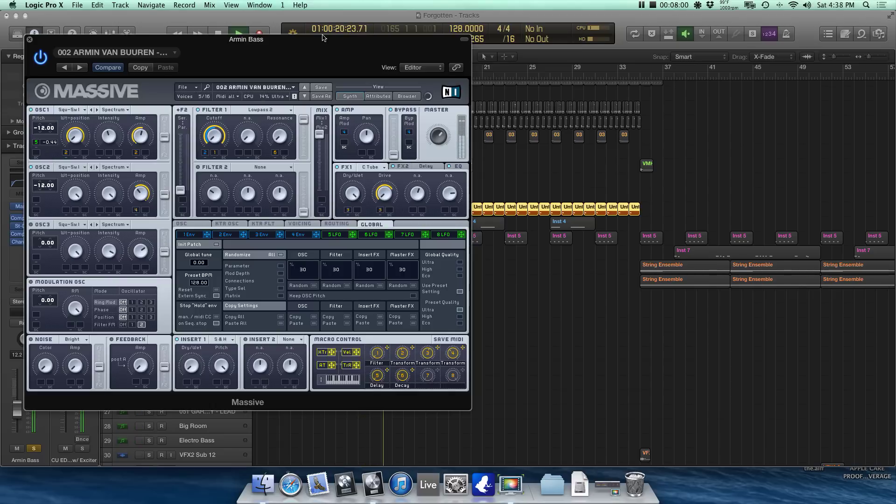
{"action": "left_click_drag", "start_coordinate": [324, 38], "coordinate": [735, 95]}
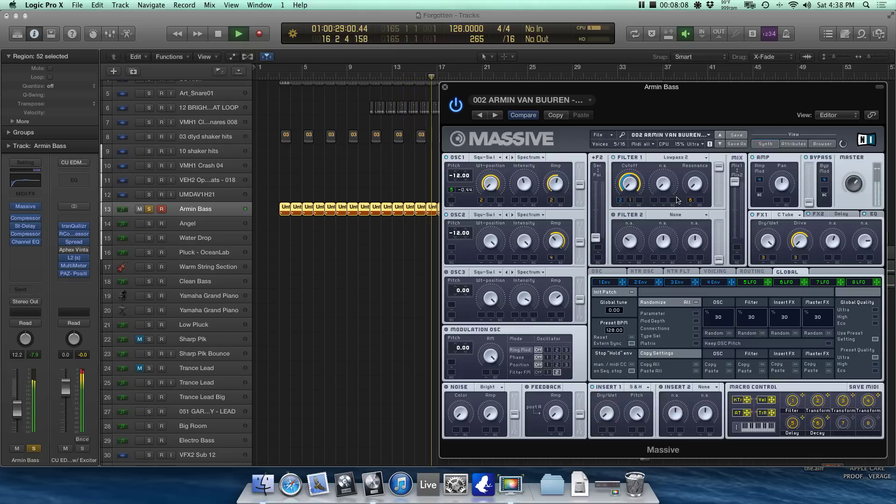
{"action": "key", "text": "space"}
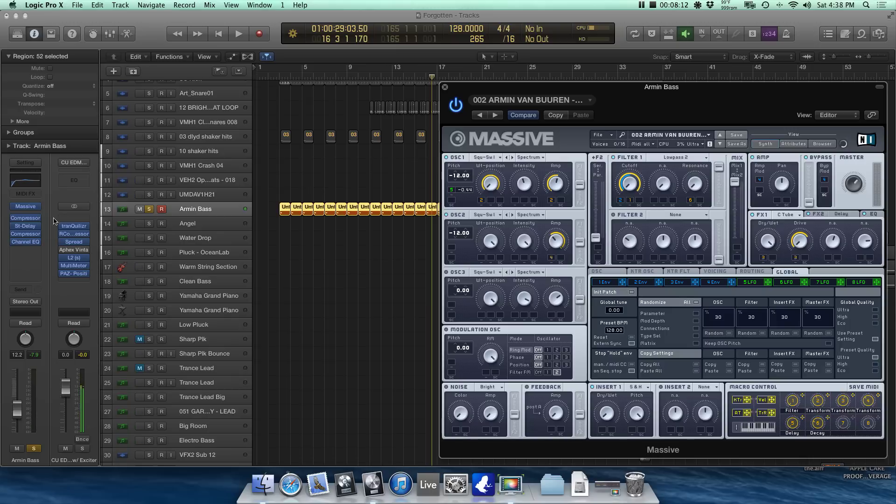
Step: Review the Armin Bass track's first Compressor and its Stereo Delay, closing each plug-in after examining its settings
{"action": "left_click", "coordinate": [27, 219]}
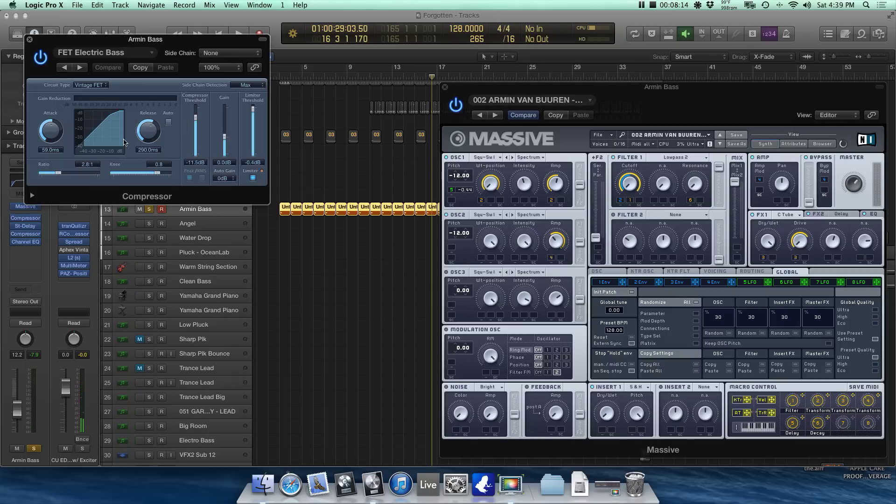
{"action": "left_click_drag", "start_coordinate": [99, 45], "coordinate": [261, 82]}
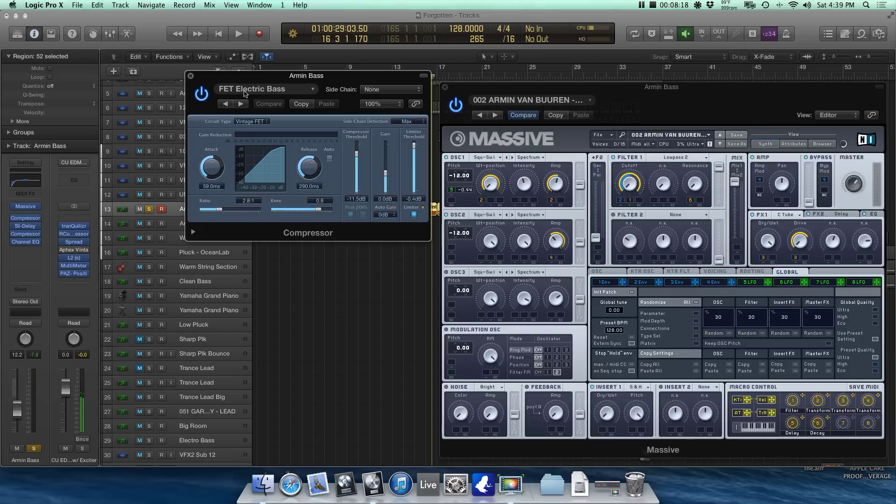
{"action": "left_click", "coordinate": [191, 77]}
{"action": "left_click", "coordinate": [23, 229]}
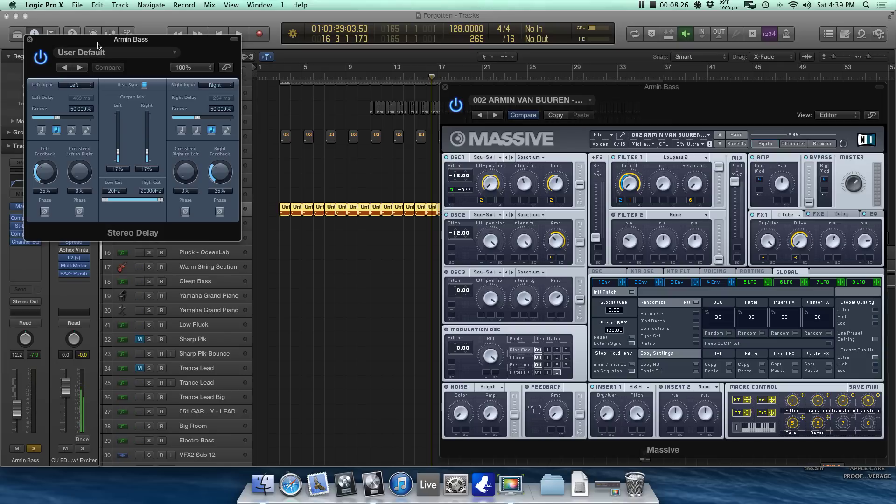
{"action": "left_click_drag", "start_coordinate": [98, 45], "coordinate": [166, 44]}
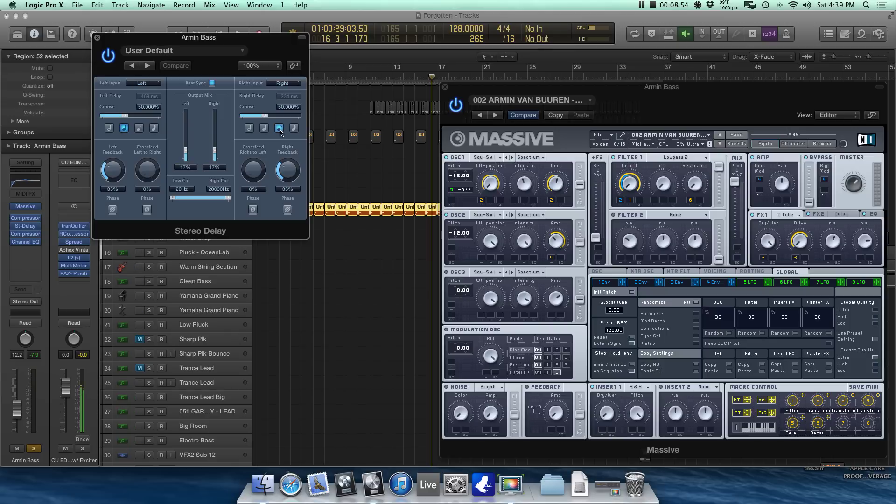
{"action": "left_click", "coordinate": [97, 37]}
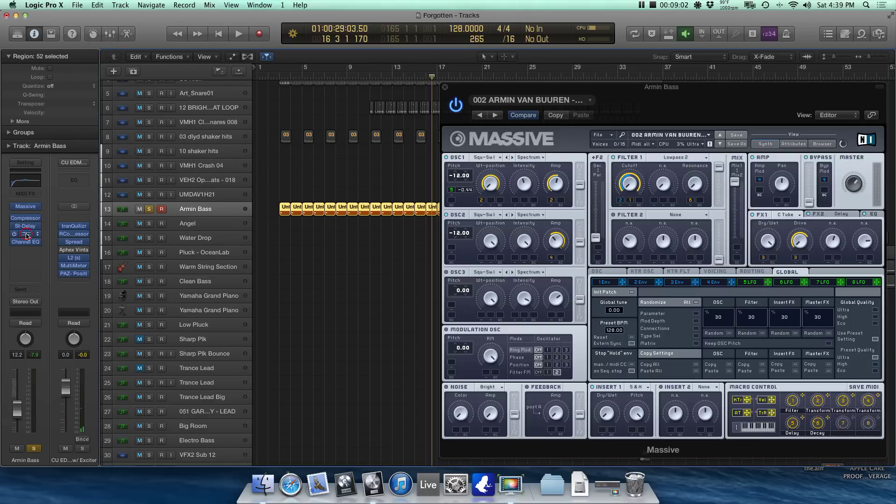
Step: Review the Armin Bass track's second Compressor and Channel EQ, close both, and turn off the track's solo
{"action": "left_click", "coordinate": [22, 236]}
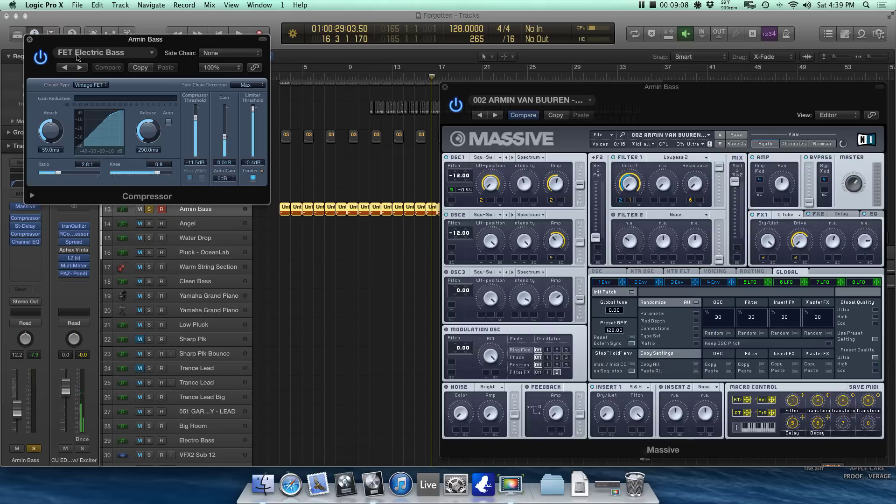
{"action": "left_click", "coordinate": [30, 42]}
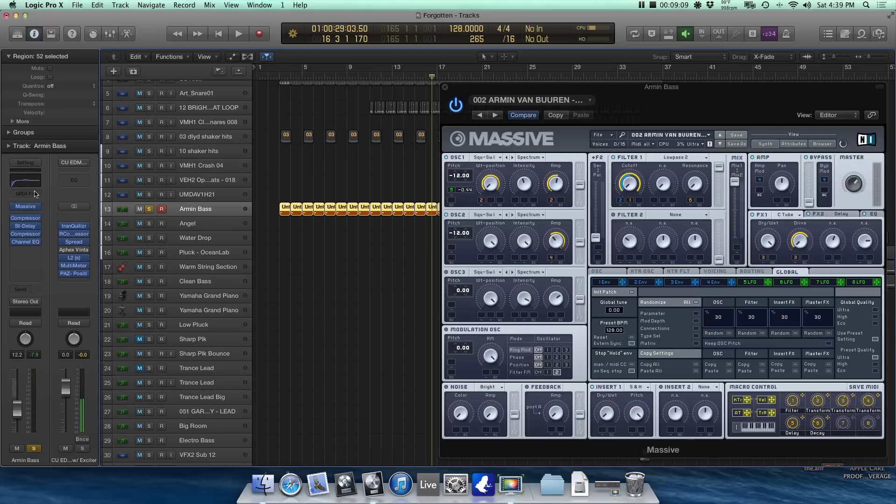
{"action": "left_click", "coordinate": [27, 242]}
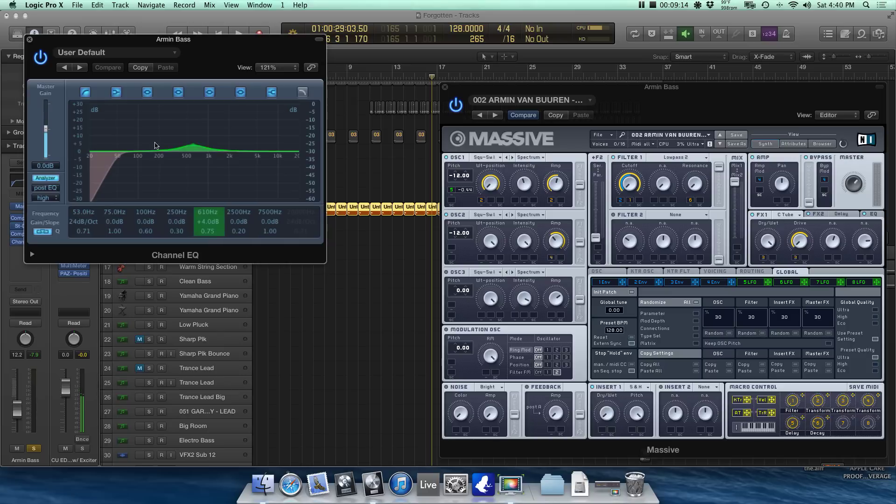
{"action": "left_click", "coordinate": [29, 40]}
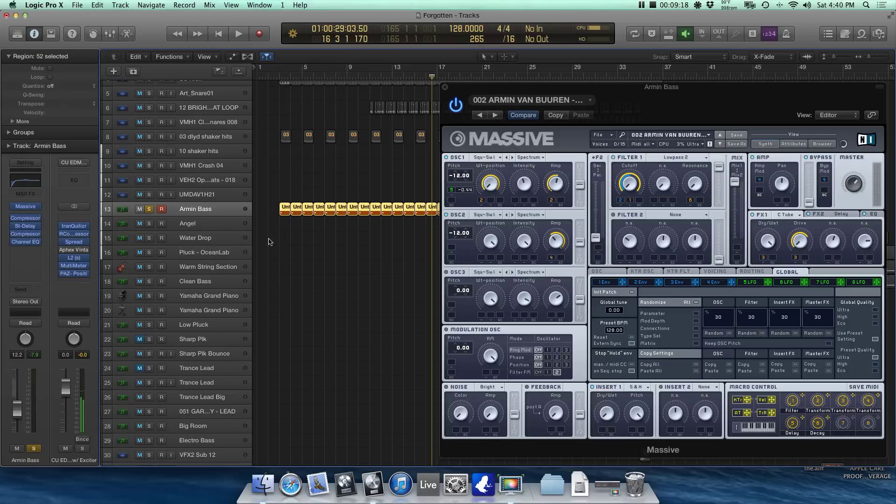
{"action": "left_click", "coordinate": [148, 209]}
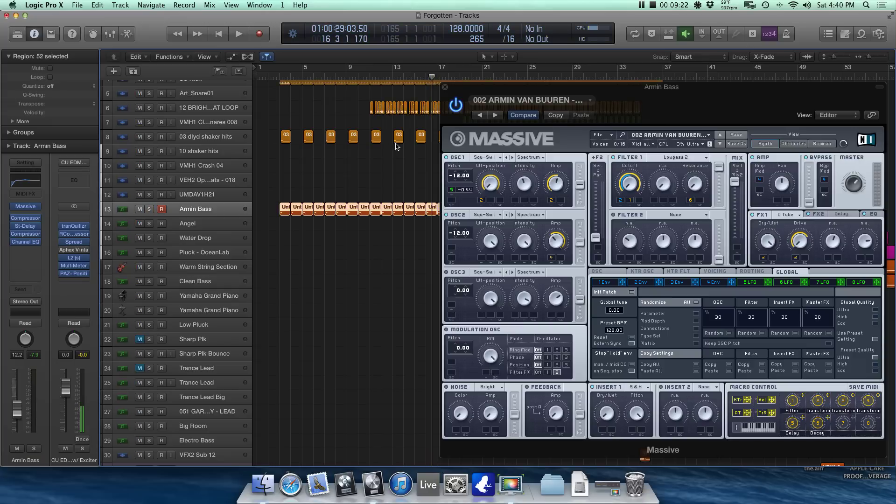
Step: Select the 03 dlyd shaker hits track and audition it in solo from bar 3, turning its solo off after stopping playback
{"action": "left_click", "coordinate": [227, 136]}
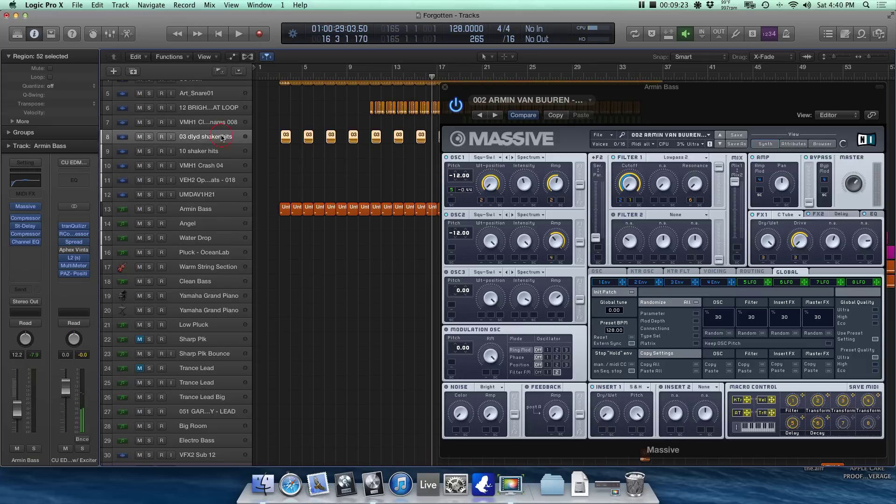
{"action": "left_click", "coordinate": [282, 78]}
{"action": "left_click", "coordinate": [280, 77]}
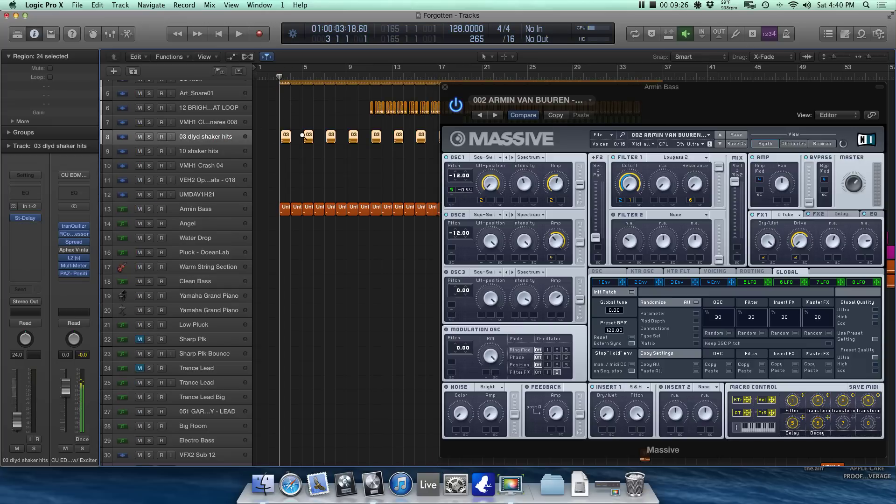
{"action": "key", "text": "z"}
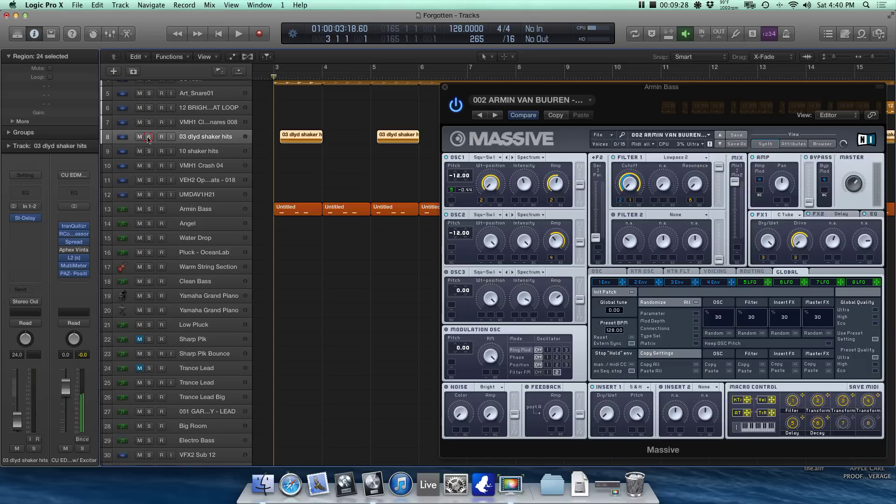
{"action": "left_click", "coordinate": [149, 138]}
{"action": "key", "text": "space"}
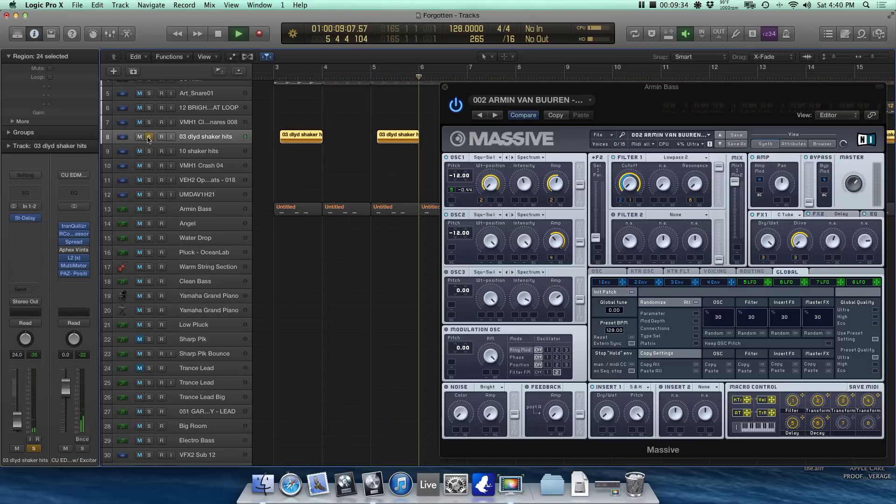
{"action": "key", "text": "space"}
{"action": "left_click", "coordinate": [148, 139]}
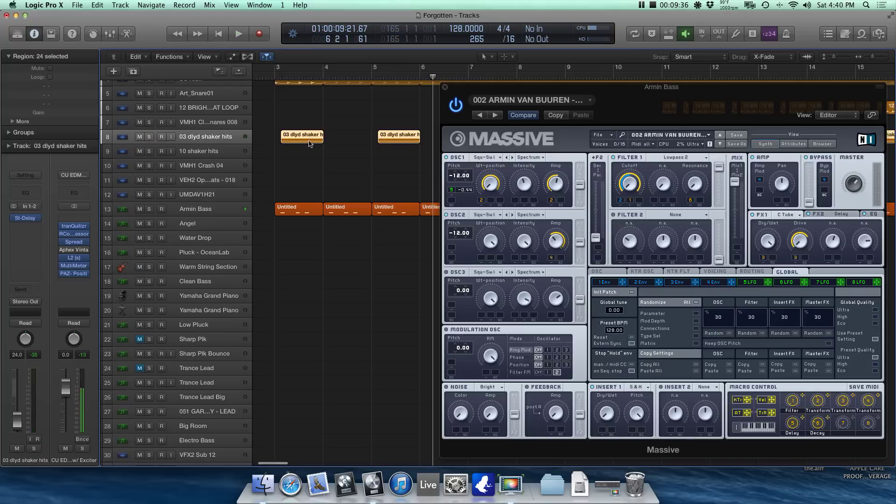
Step: Examine the Stereo Delay settings on the 03 dlyd shaker hits track and close the plug-in
{"action": "mouse_move", "coordinate": [22, 221]}
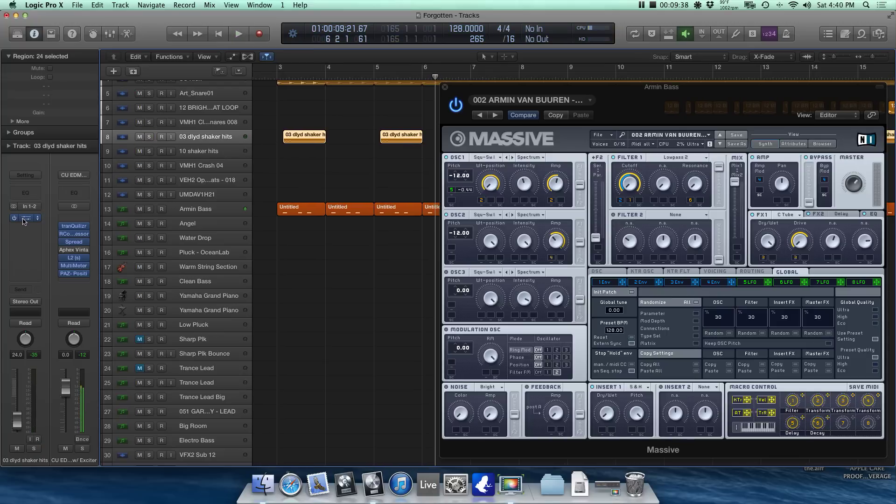
{"action": "left_click", "coordinate": [24, 219]}
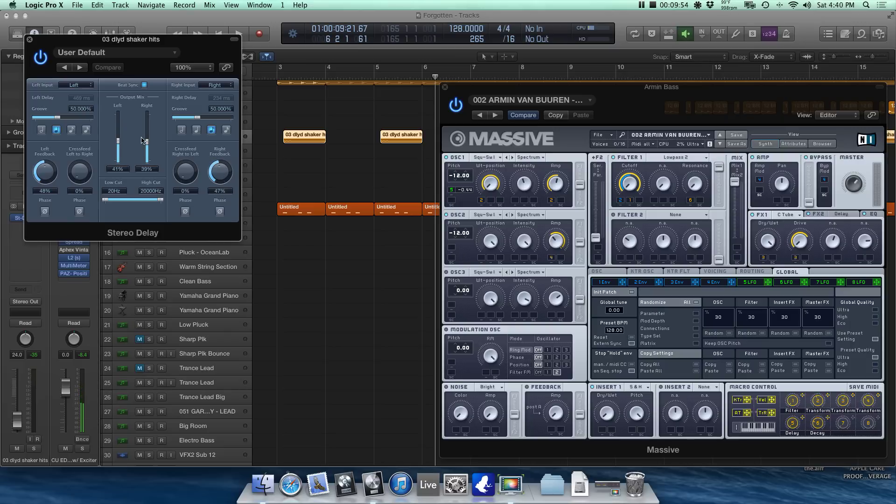
{"action": "left_click", "coordinate": [29, 41]}
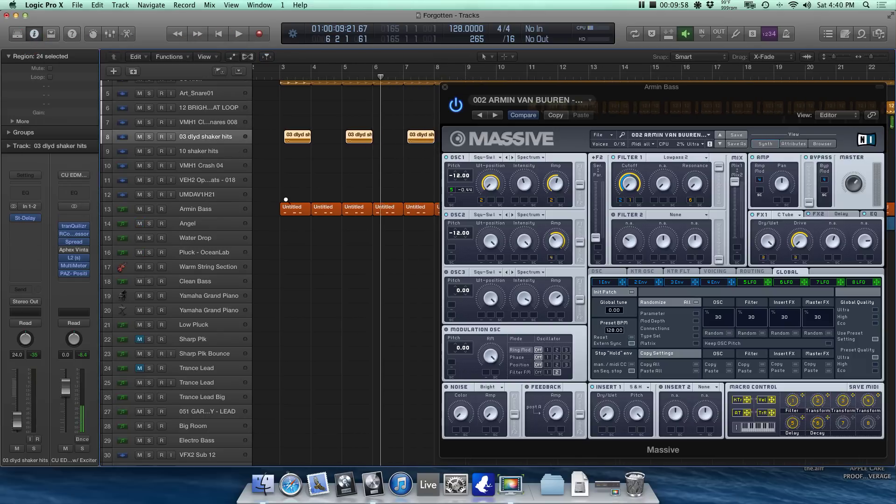
Step: Close the Armin Bass track's Massive window and bring the lower tracks of the arrangement into view
{"action": "key", "text": "z"}
{"action": "scroll", "coordinate": [326, 187], "scroll_direction": "left", "scroll_amount": 3}
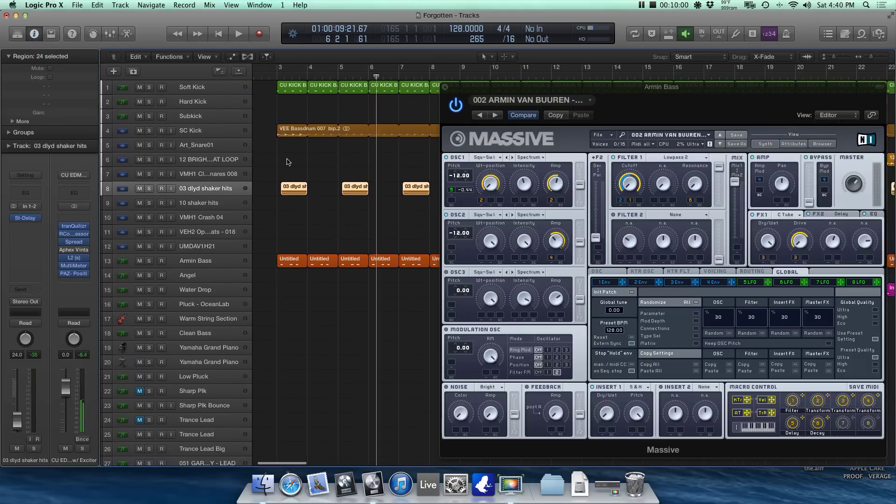
{"action": "left_click", "coordinate": [444, 88]}
{"action": "key", "text": "z"}
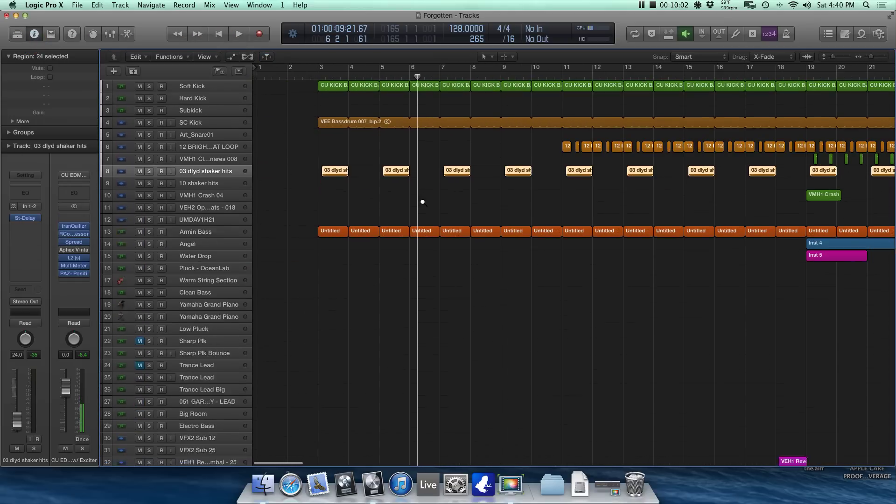
{"action": "scroll", "coordinate": [416, 208], "scroll_direction": "down", "scroll_amount": 5}
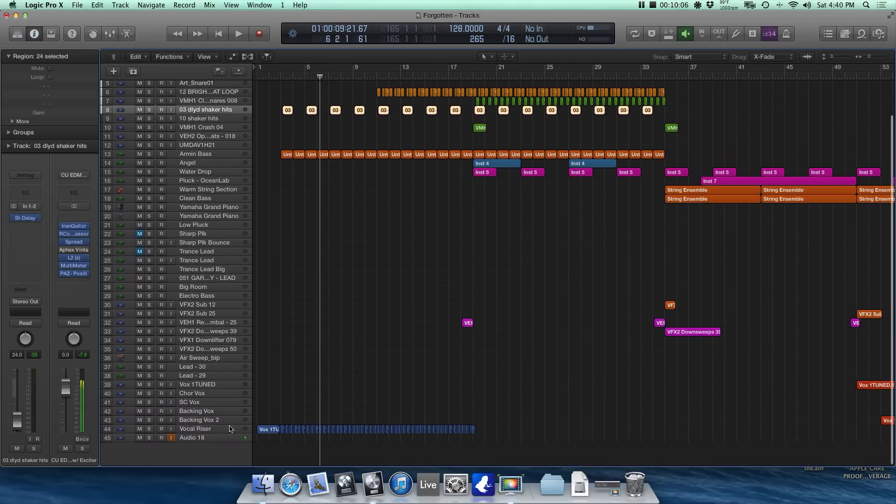
Step: Select the Vocal Riser track, enlarge its regions, and return the playhead to the project start
{"action": "left_click", "coordinate": [269, 428]}
{"action": "key", "text": "z"}
{"action": "key", "text": "Return"}
{"action": "key", "text": "super+Down"}
{"action": "key", "text": "super+Down"}
{"action": "key", "text": "super+Down"}
{"action": "key", "text": "super+Down"}
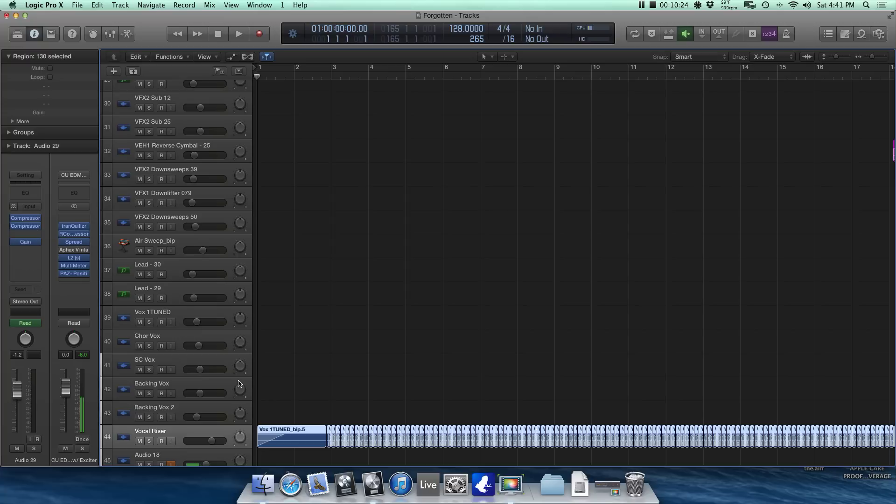
Step: Audition the Vocal Riser track in solo from the project start, stop playback, and turn its solo off
{"action": "left_click", "coordinate": [148, 441]}
{"action": "key", "text": "space"}
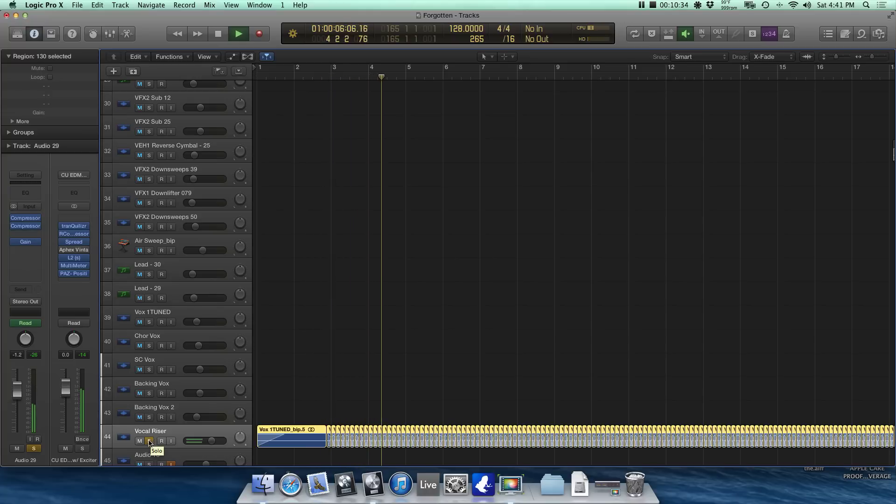
{"action": "key", "text": "space"}
{"action": "left_click", "coordinate": [149, 441]}
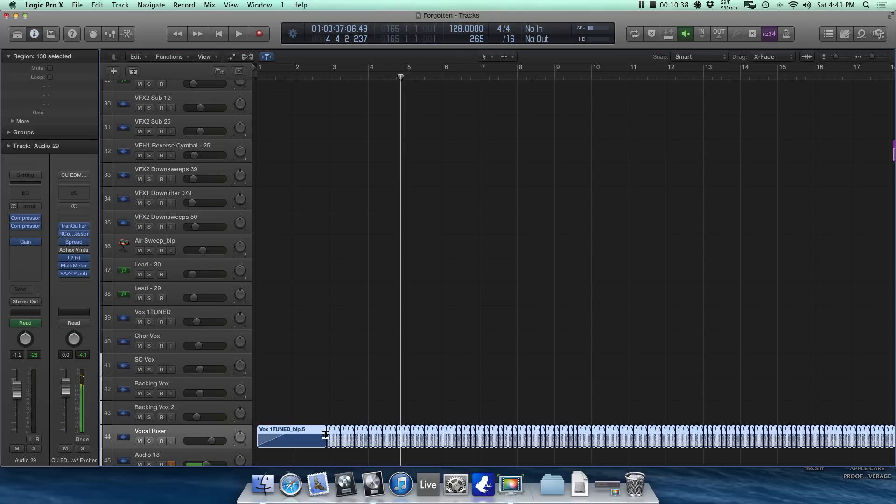
Step: Solo the SC Kick and Vocal Riser tracks, audition them together from the project start, and clear the solos
{"action": "scroll", "coordinate": [325, 435], "scroll_direction": "up", "scroll_amount": 15}
{"action": "scroll", "coordinate": [326, 435], "scroll_direction": "down", "scroll_amount": 15}
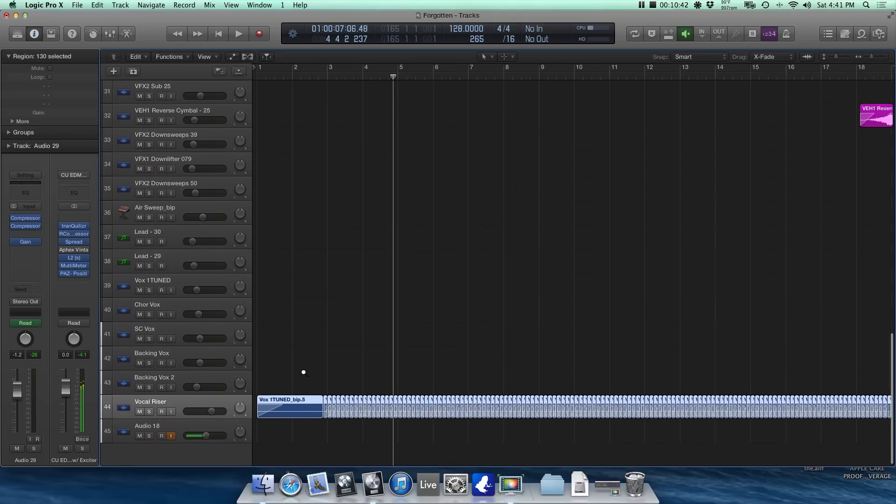
{"action": "scroll", "coordinate": [294, 362], "scroll_direction": "down", "scroll_amount": 5}
{"action": "scroll", "coordinate": [292, 362], "scroll_direction": "down", "scroll_amount": 6}
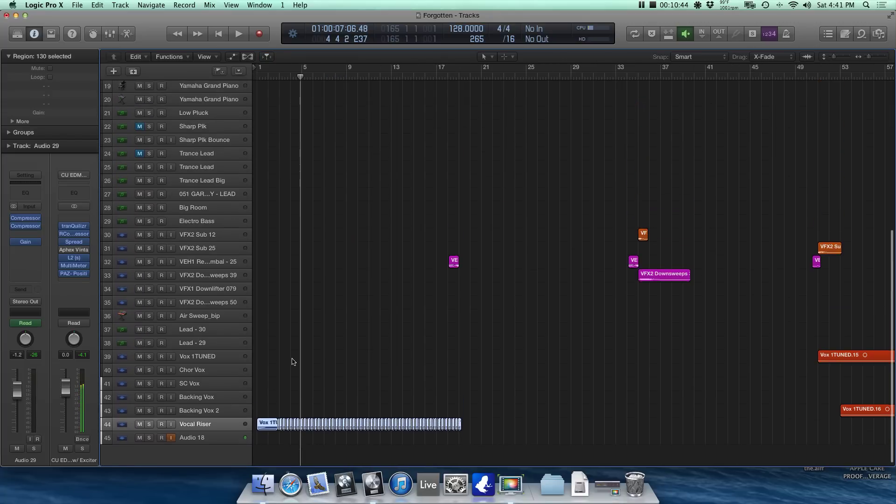
{"action": "scroll", "coordinate": [293, 362], "scroll_direction": "up", "scroll_amount": 10}
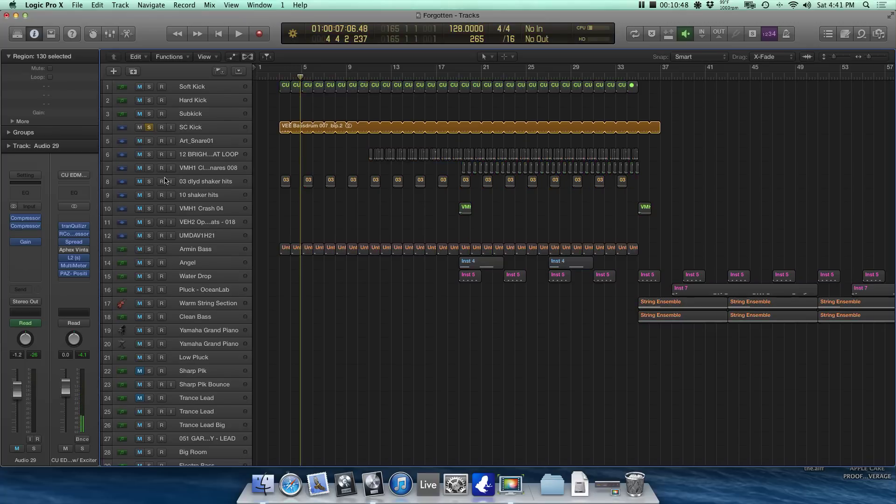
{"action": "scroll", "coordinate": [158, 327], "scroll_direction": "down", "scroll_amount": 10}
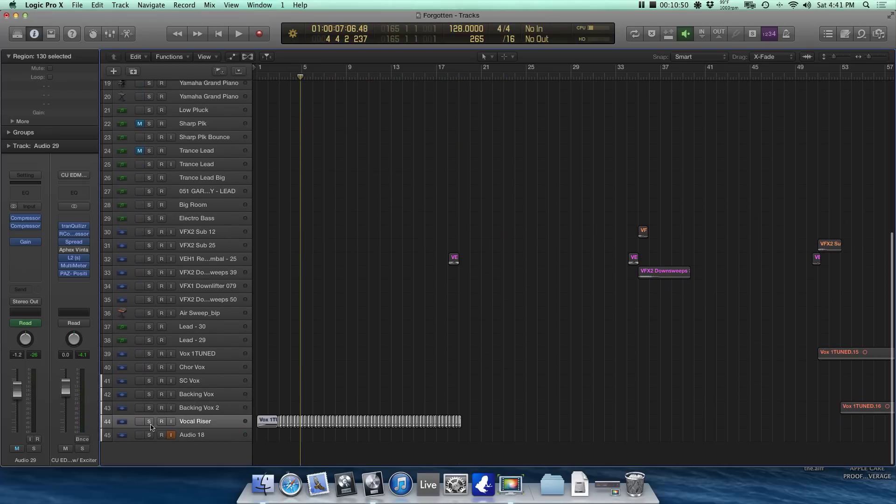
{"action": "left_click", "coordinate": [149, 421]}
{"action": "key", "text": "Return"}
{"action": "key", "text": "space"}
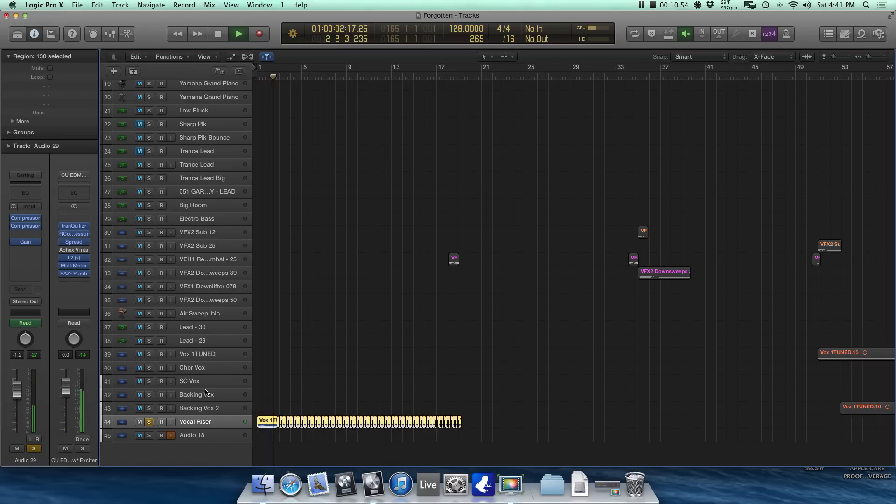
{"action": "key", "text": "space"}
{"action": "left_click", "coordinate": [151, 423]}
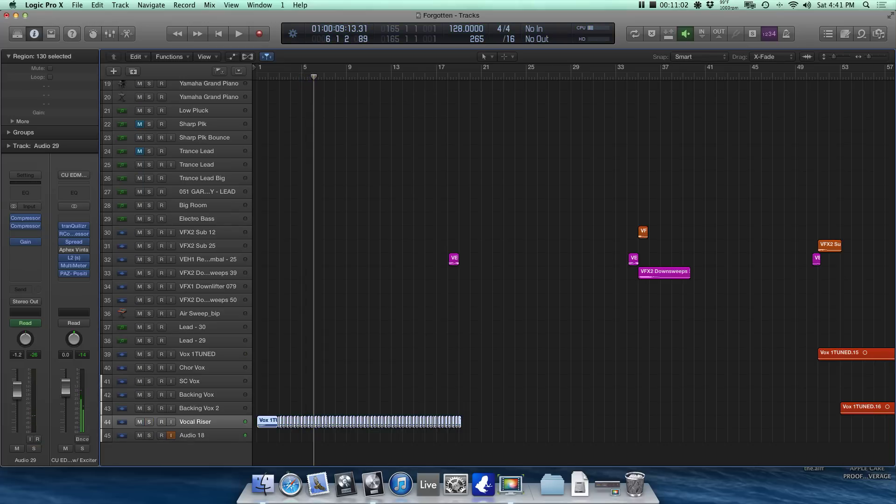
Step: Review the settings of both Compressors and the Gain plug-in on the Vocal Riser track, closing each window
{"action": "left_click", "coordinate": [28, 218]}
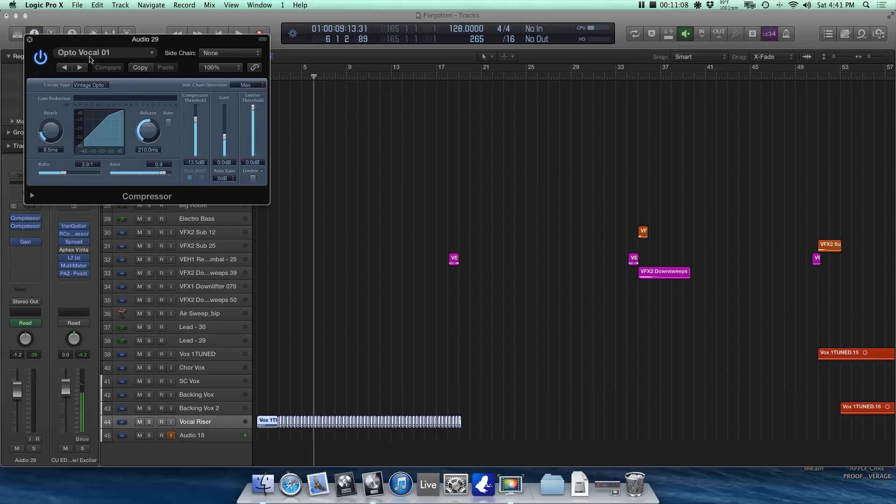
{"action": "left_click", "coordinate": [30, 41]}
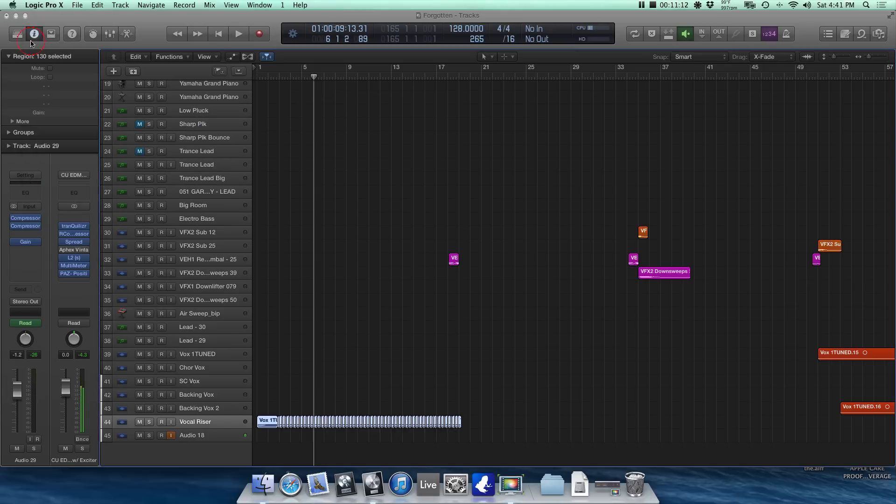
{"action": "left_click", "coordinate": [26, 227]}
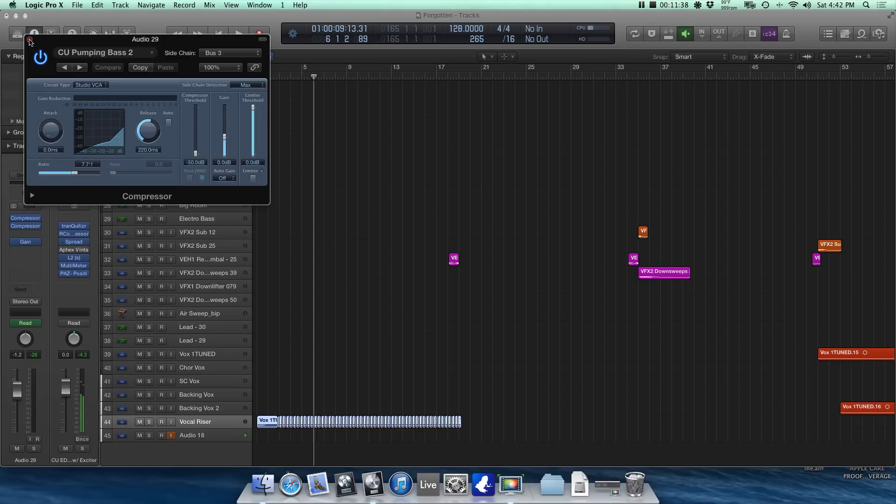
{"action": "left_click", "coordinate": [30, 42]}
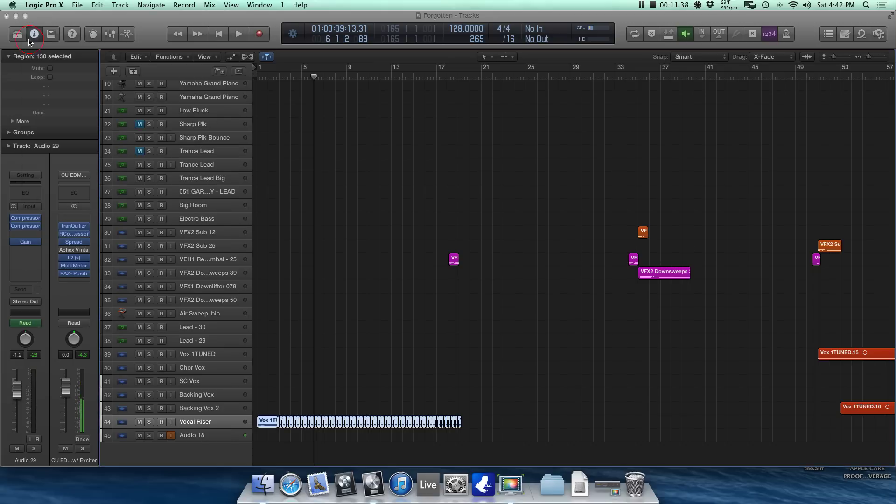
{"action": "left_click", "coordinate": [24, 243]}
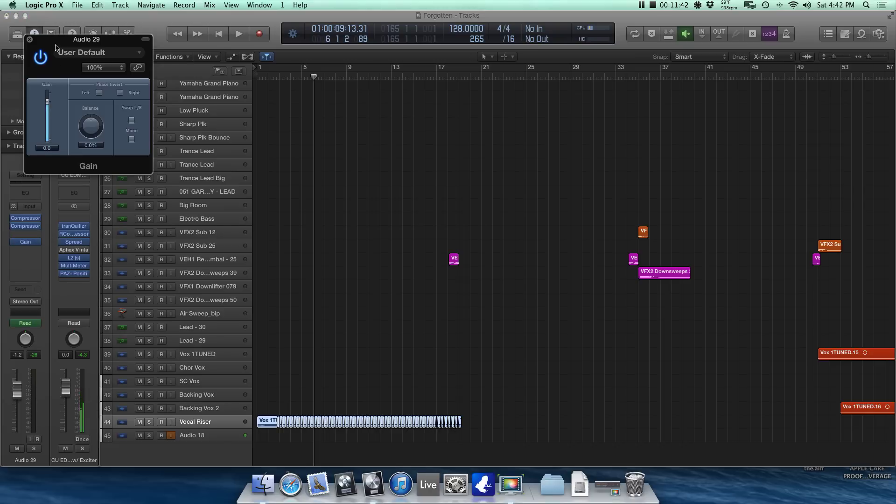
{"action": "left_click", "coordinate": [30, 40]}
Step: Place the playhead at bar 11, where the 12 BRIGHT HAT LOOP regions begin, and enlarge the timeline around it
{"action": "scroll", "coordinate": [301, 254], "scroll_direction": "up", "scroll_amount": 6}
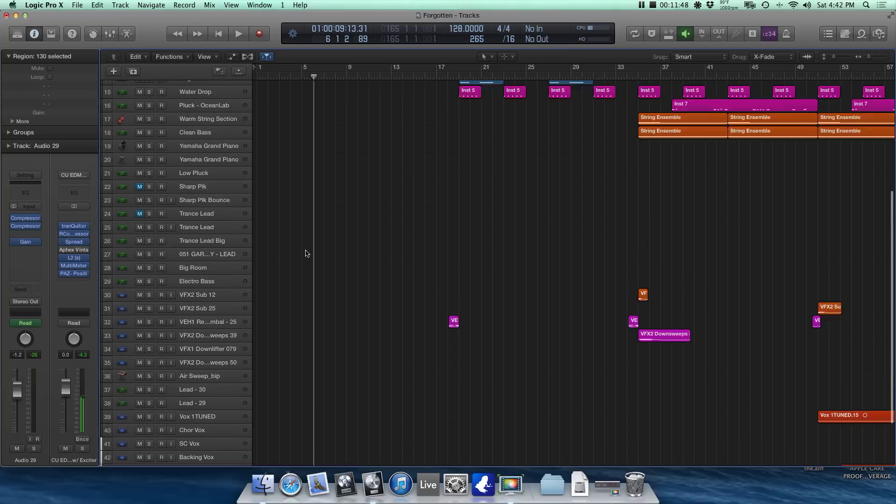
{"action": "key", "text": "z"}
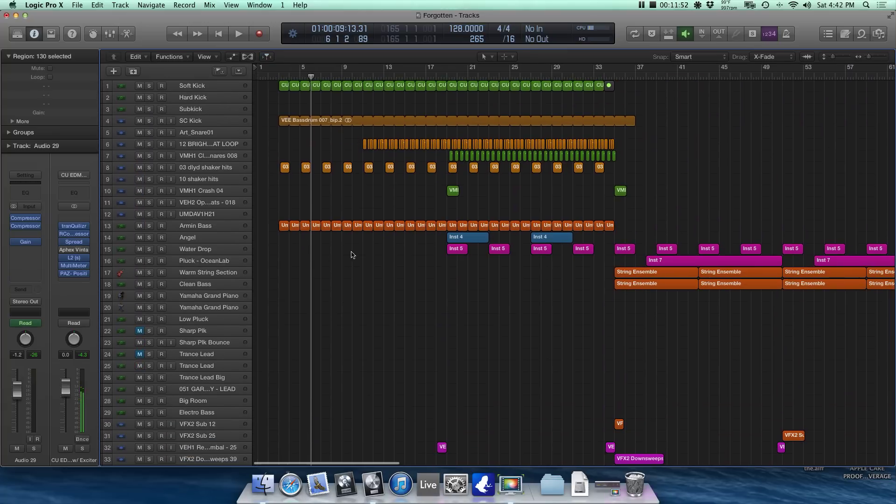
{"action": "scroll", "coordinate": [350, 255], "scroll_direction": "down", "scroll_amount": 3}
{"action": "scroll", "coordinate": [351, 254], "scroll_direction": "right", "scroll_amount": 3}
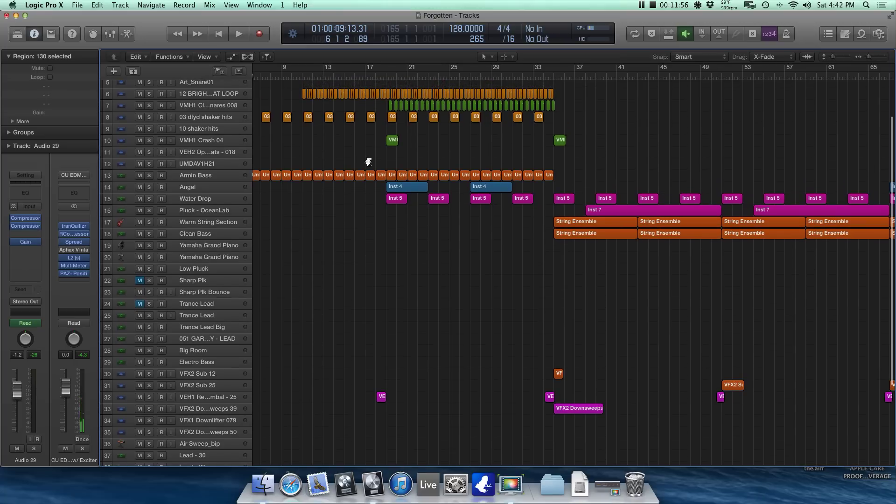
{"action": "left_click", "coordinate": [300, 75]}
{"action": "scroll", "coordinate": [309, 98], "scroll_direction": "up", "scroll_amount": 3}
{"action": "key", "text": "super+Right"}
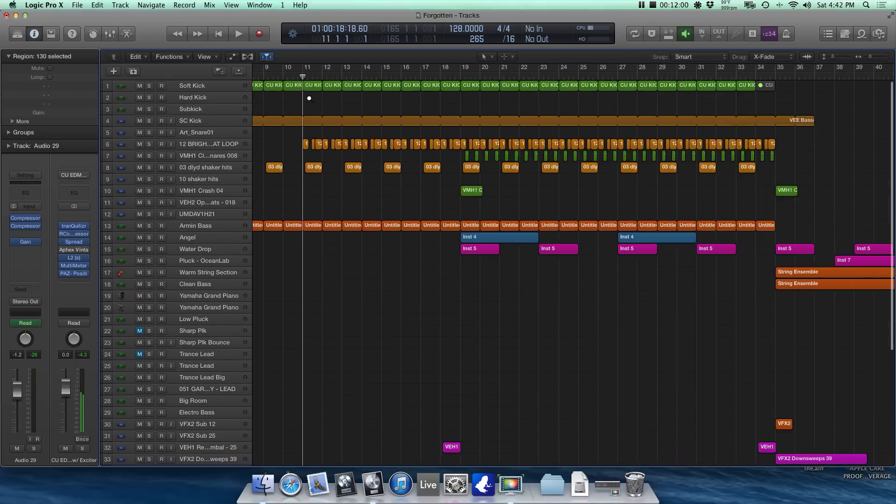
{"action": "key", "text": "super+Right"}
{"action": "key", "text": "super+Right"}
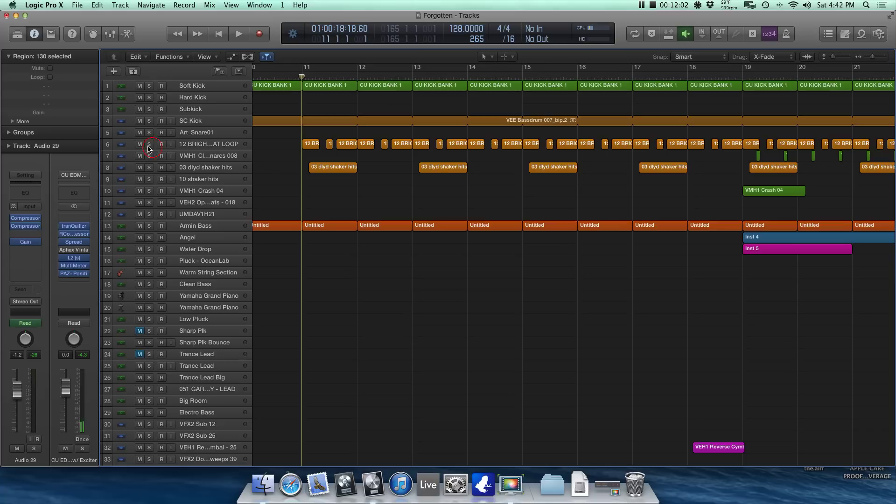
Step: Audition the 12 BRIGHT HAT LOOP track in solo from bar 11 and turn its solo off
{"action": "left_click", "coordinate": [148, 145]}
{"action": "key", "text": "space"}
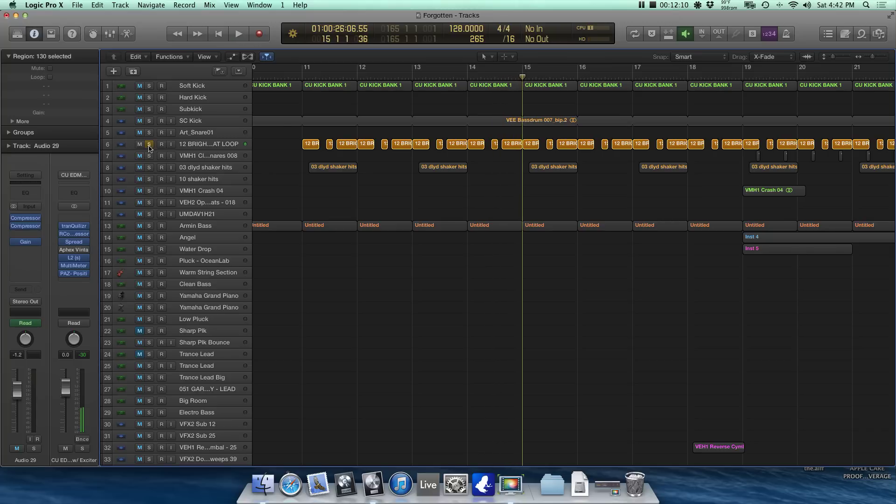
{"action": "left_click", "coordinate": [149, 145]}
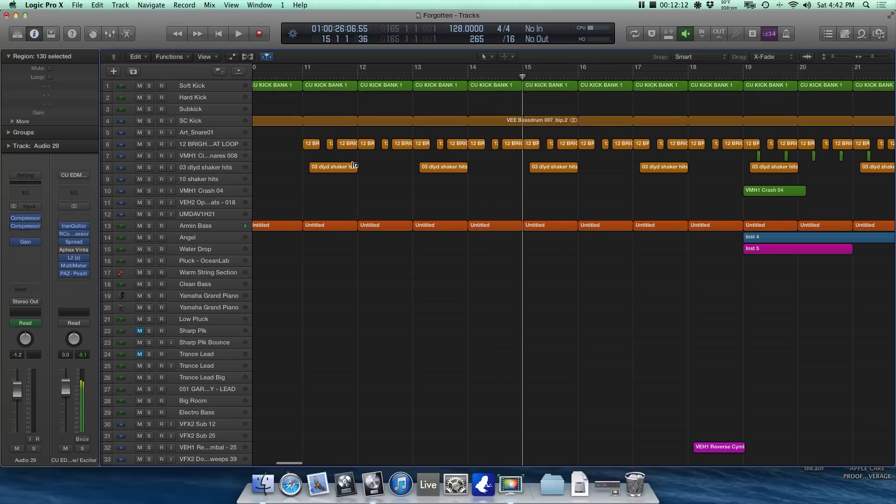
Step: Select the 12 BRIGHT HAT LOOP track, review its Compressor and GoldVerb settings side by side, and close both windows
{"action": "left_click", "coordinate": [26, 219]}
{"action": "left_click", "coordinate": [29, 39]}
{"action": "left_click", "coordinate": [203, 148]}
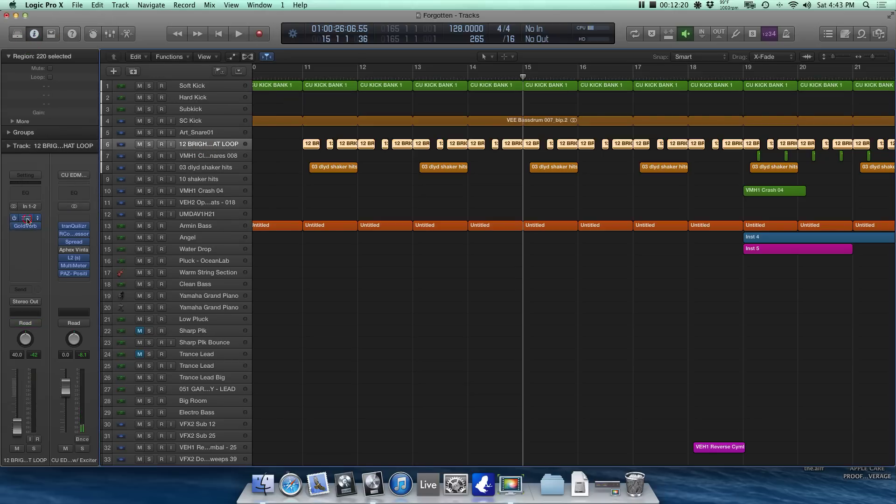
{"action": "left_click", "coordinate": [27, 227]}
{"action": "left_click", "coordinate": [27, 227]}
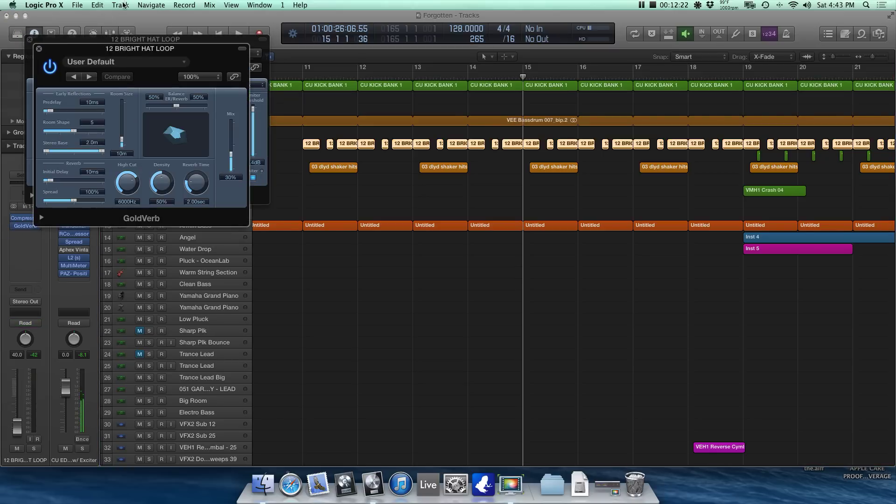
{"action": "left_click_drag", "start_coordinate": [114, 49], "coordinate": [129, 218]}
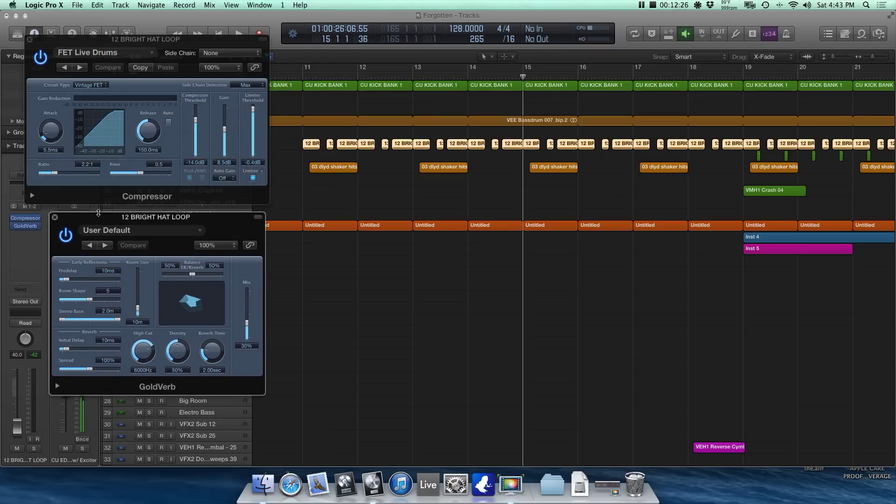
{"action": "left_click", "coordinate": [29, 39]}
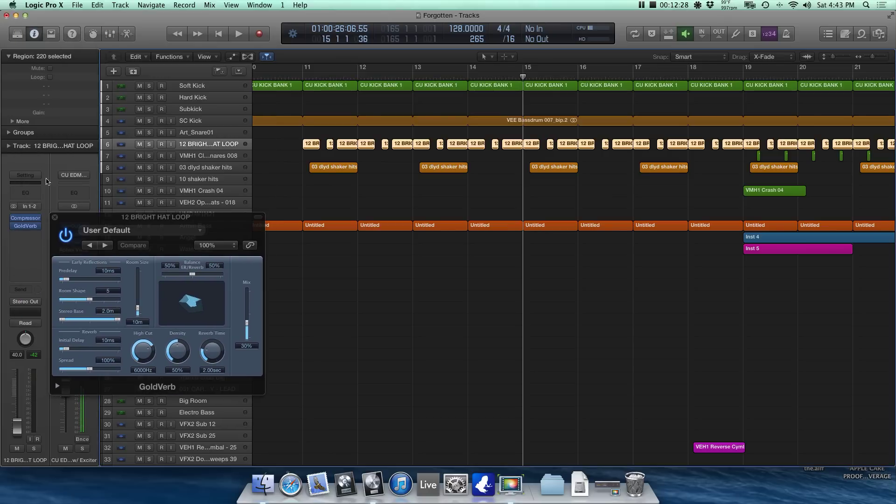
{"action": "left_click", "coordinate": [55, 218]}
Step: Play the full mix from bar 10 to hear the hat loop enter, and stop playback
{"action": "scroll", "coordinate": [294, 146], "scroll_direction": "down", "scroll_amount": 6}
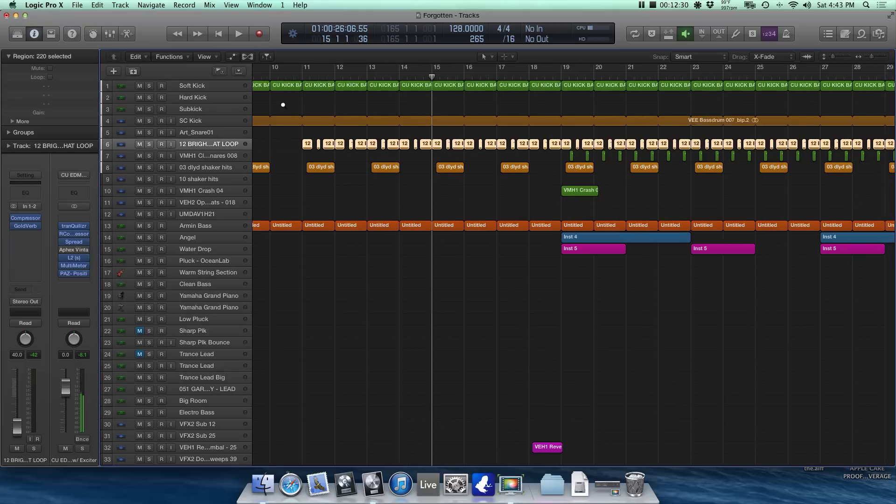
{"action": "left_click", "coordinate": [307, 77]}
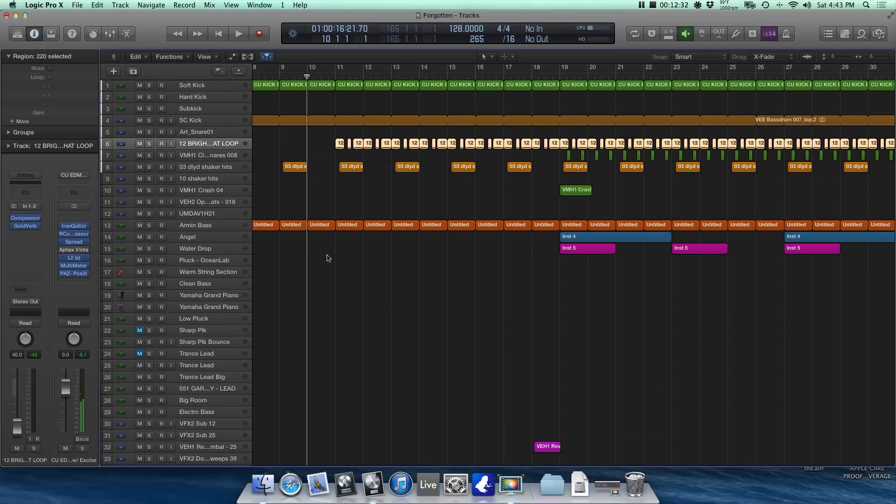
{"action": "key", "text": "space"}
{"action": "scroll", "coordinate": [328, 254], "scroll_direction": "down", "scroll_amount": 1}
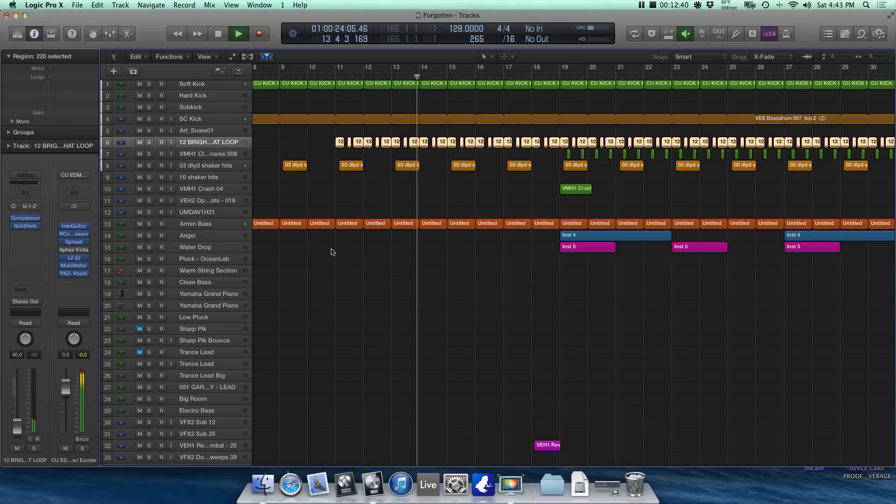
{"action": "key", "text": "space"}
Step: Place the playhead at bar 18 and bring the first VEH1 Reverse Cymbal region into closer view
{"action": "scroll", "coordinate": [366, 229], "scroll_direction": "right", "scroll_amount": 6}
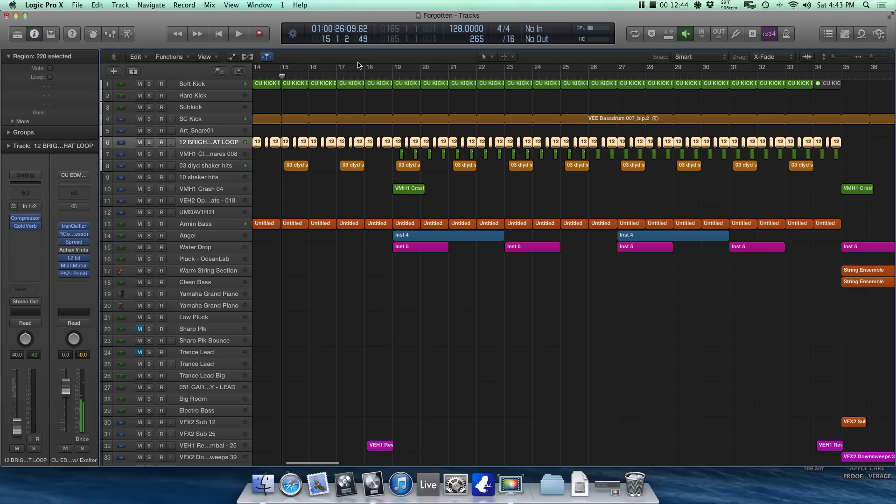
{"action": "left_click_drag", "start_coordinate": [351, 77], "coordinate": [364, 77]}
{"action": "scroll", "coordinate": [396, 303], "scroll_direction": "up", "scroll_amount": 1}
{"action": "scroll", "coordinate": [396, 304], "scroll_direction": "down", "scroll_amount": 5}
{"action": "key", "text": "super+Right"}
{"action": "key", "text": "super+Right"}
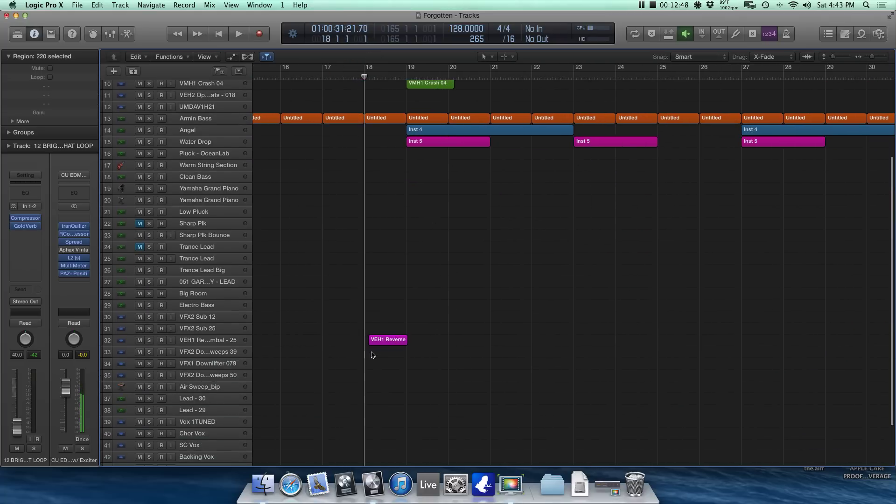
Step: Select the VEH1 Reverse Cymbal region, review its track's Stereo Delay settings, and close the plug-in window
{"action": "left_click", "coordinate": [388, 339]}
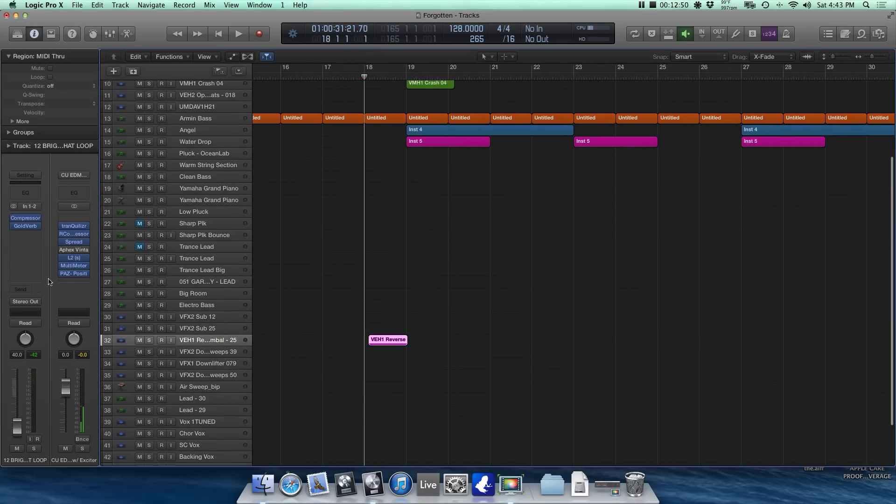
{"action": "left_click", "coordinate": [26, 218]}
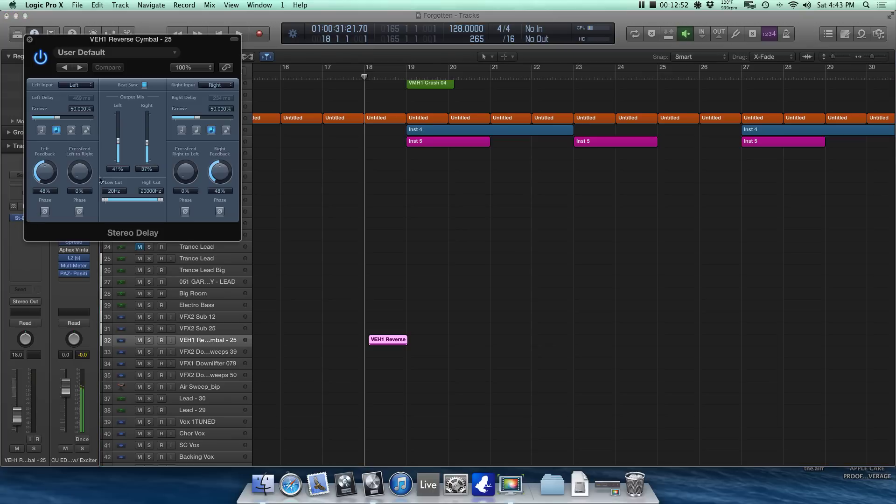
{"action": "left_click", "coordinate": [30, 41]}
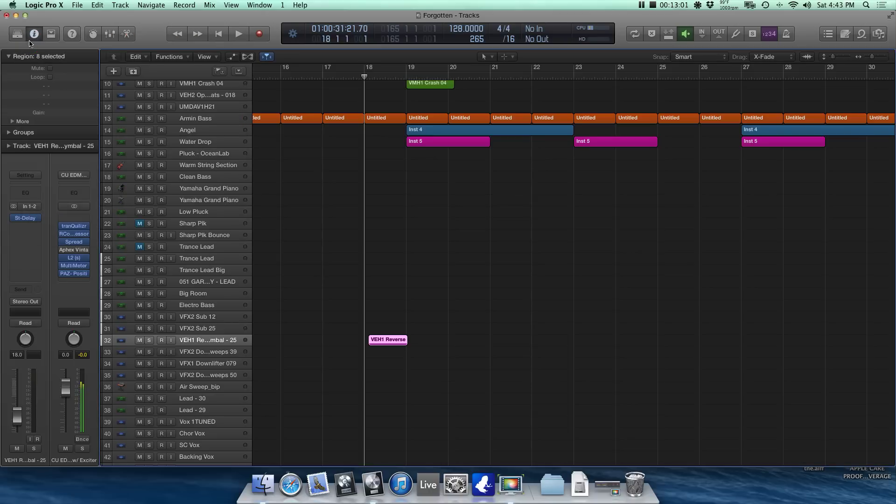
Step: Audition the VEH1 Reverse Cymbal track in solo from bar 18, stop playback, and turn its solo off
{"action": "left_click", "coordinate": [31, 449]}
{"action": "key", "text": "space"}
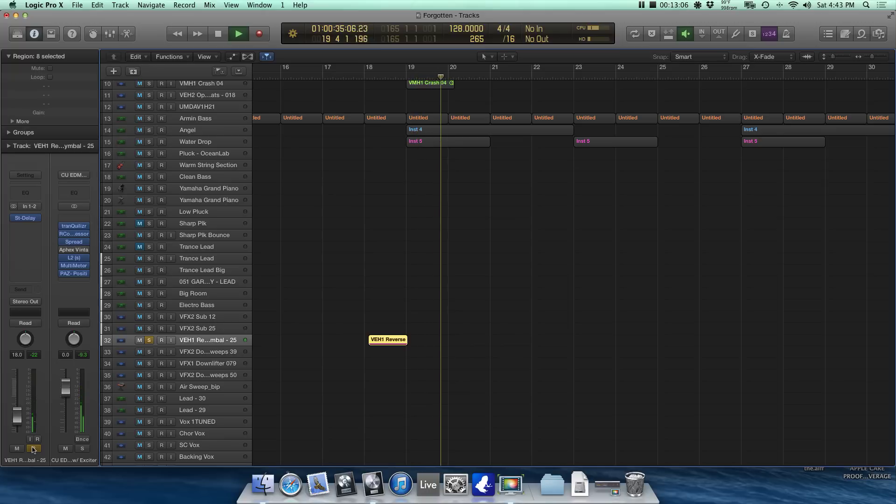
{"action": "key", "text": "space"}
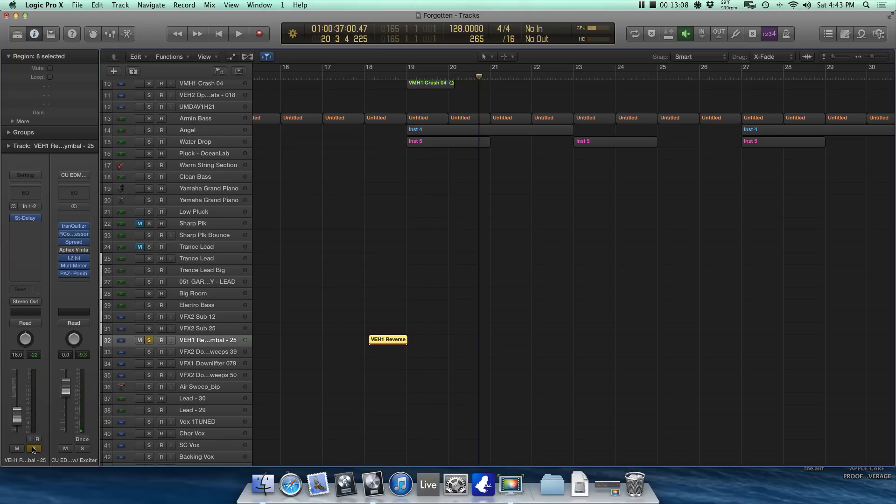
{"action": "left_click", "coordinate": [33, 449]}
Step: Show the wider arrangement from the first track down and place the playhead at beat 3 of bar 18
{"action": "key", "text": "super+Left"}
{"action": "key", "text": "super+Left"}
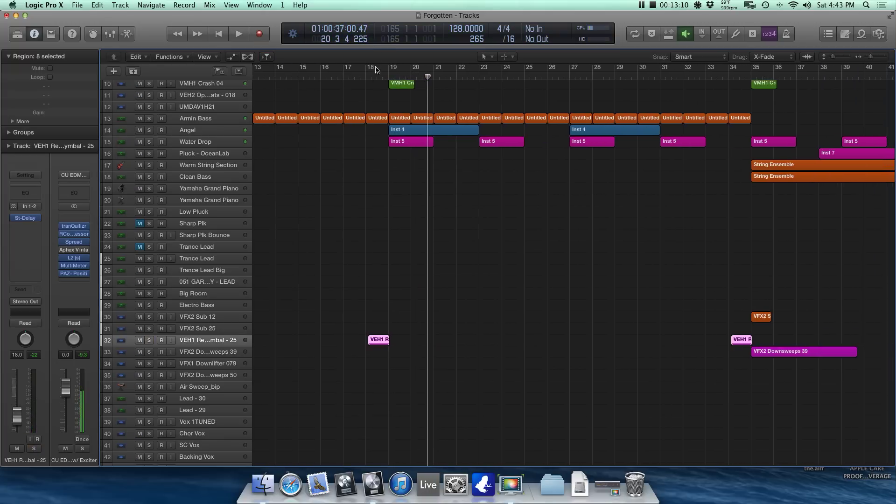
{"action": "scroll", "coordinate": [389, 112], "scroll_direction": "up", "scroll_amount": 5}
{"action": "left_click", "coordinate": [377, 76]}
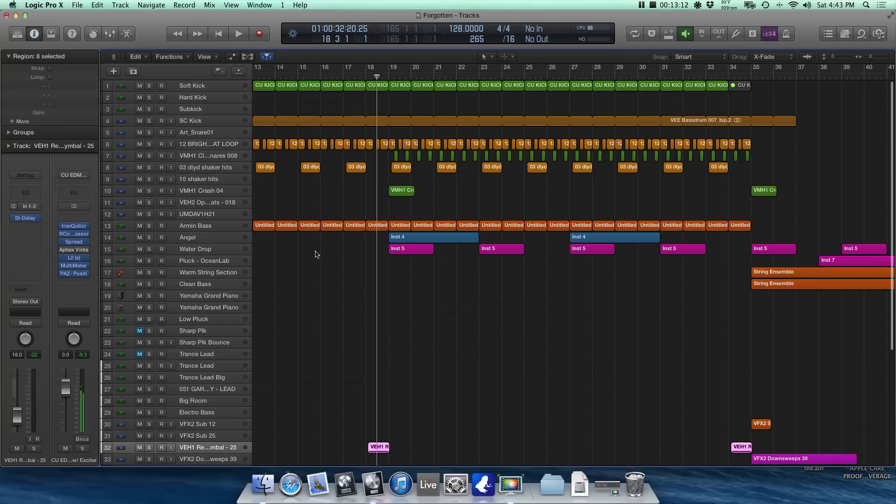
Step: Audition the Angel track in solo, enlarge the track heights to show its notes, stop playback, and turn its solo off
{"action": "left_click", "coordinate": [150, 239]}
{"action": "key", "text": "space"}
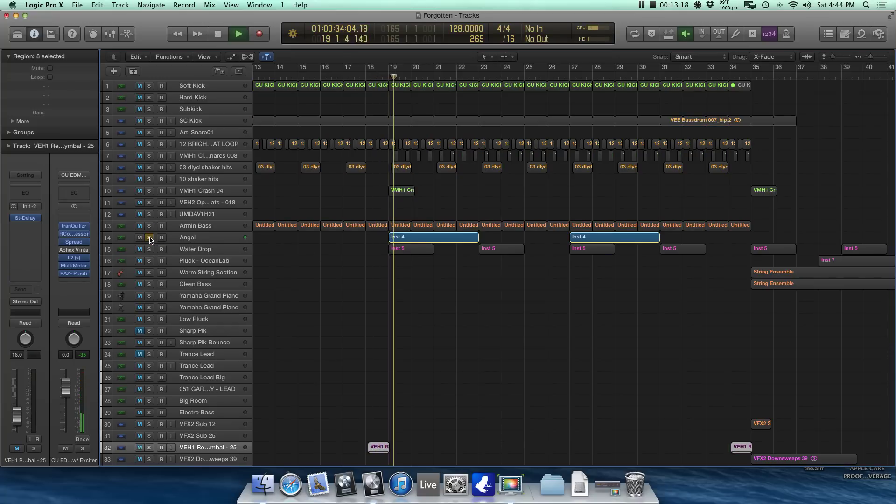
{"action": "left_click", "coordinate": [150, 239]}
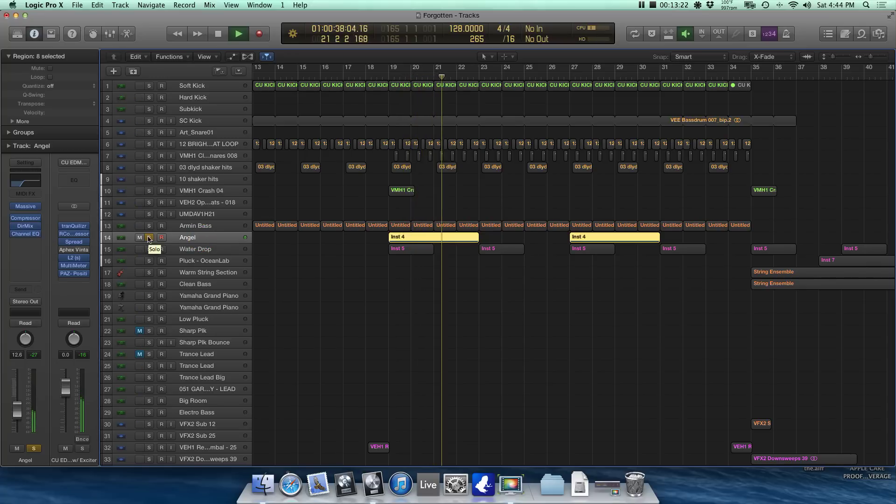
{"action": "key", "text": "super+Down"}
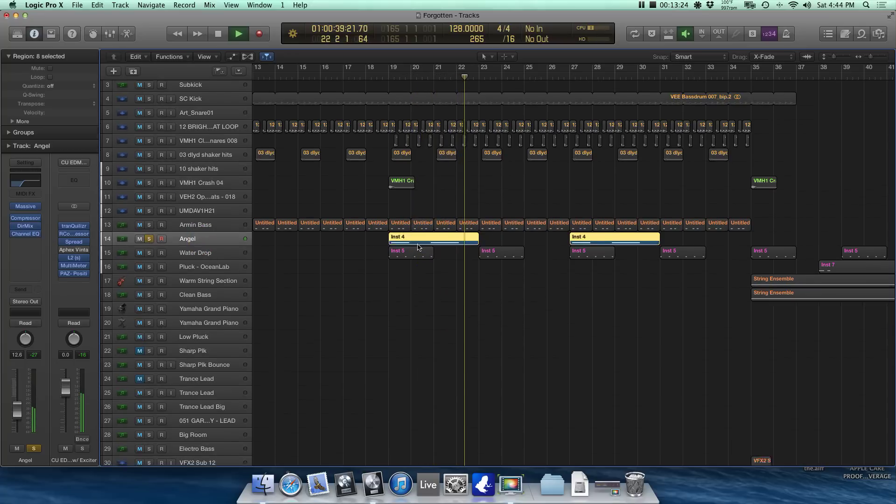
{"action": "key", "text": "super+Down"}
{"action": "key", "text": "space"}
{"action": "left_click", "coordinate": [149, 249]}
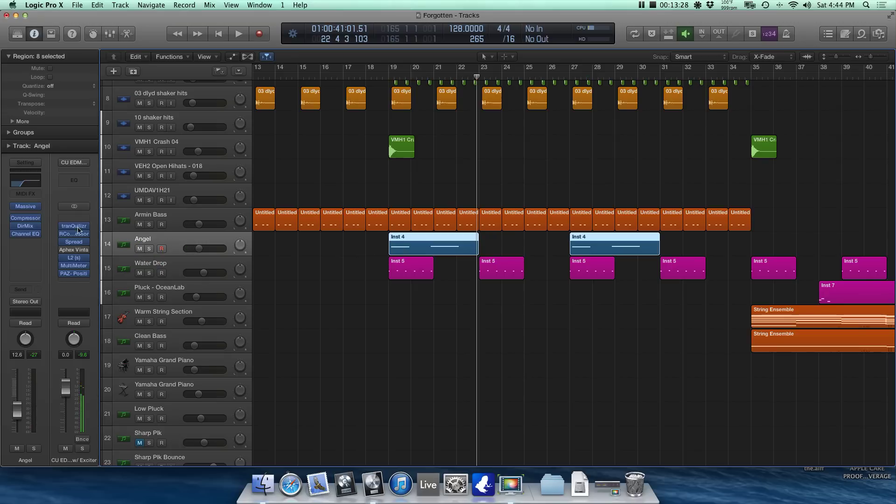
Step: Open the Angel track's Massive instrument to examine its PAD - Angels Voice patch
{"action": "left_click", "coordinate": [28, 211]}
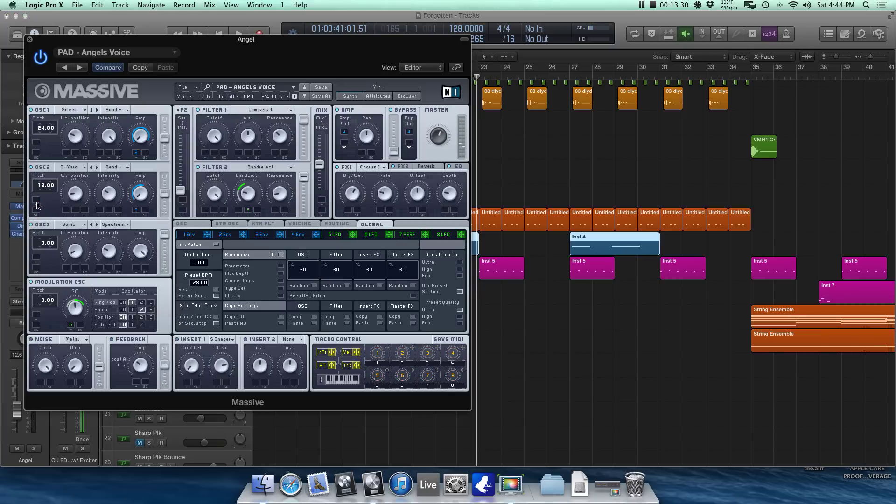
{"action": "left_click", "coordinate": [32, 42]}
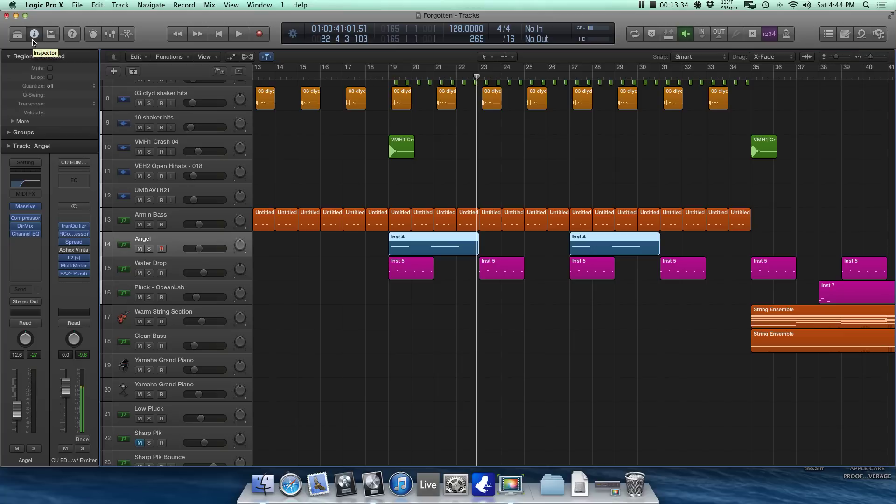
{"action": "left_click", "coordinate": [33, 206]}
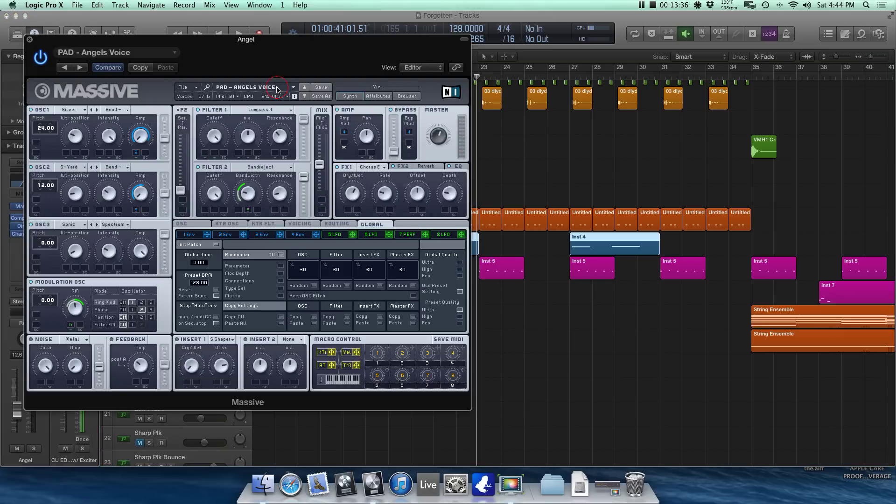
Step: Browse Massive's full preset list from the bass patches through to the pads, keeping PAD - Angels Voice, and close the instrument
{"action": "left_click", "coordinate": [278, 235]}
{"action": "scroll", "coordinate": [279, 232], "scroll_direction": "down", "scroll_amount": 5}
{"action": "scroll", "coordinate": [277, 234], "scroll_direction": "down", "scroll_amount": 15}
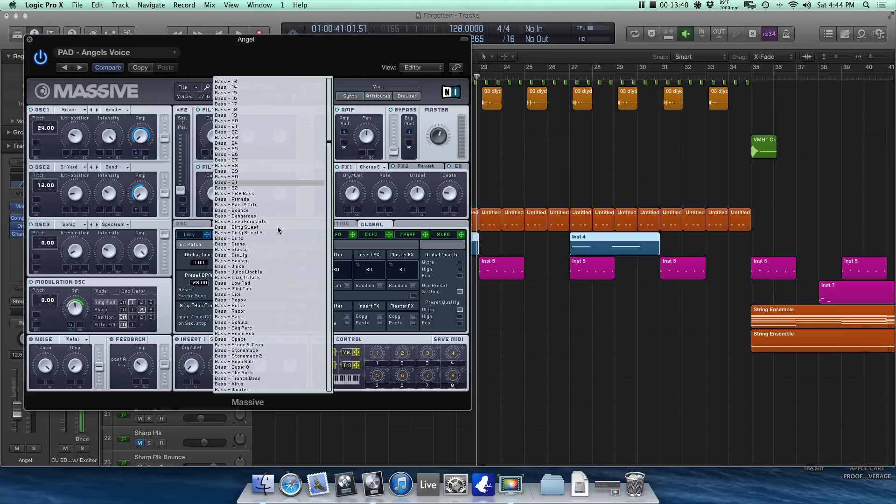
{"action": "scroll", "coordinate": [281, 227], "scroll_direction": "down", "scroll_amount": 15}
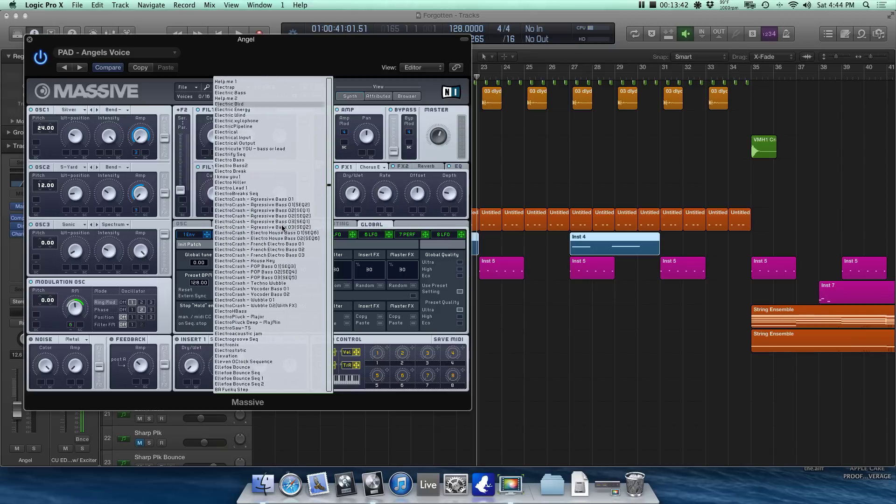
{"action": "scroll", "coordinate": [282, 226], "scroll_direction": "down", "scroll_amount": 15}
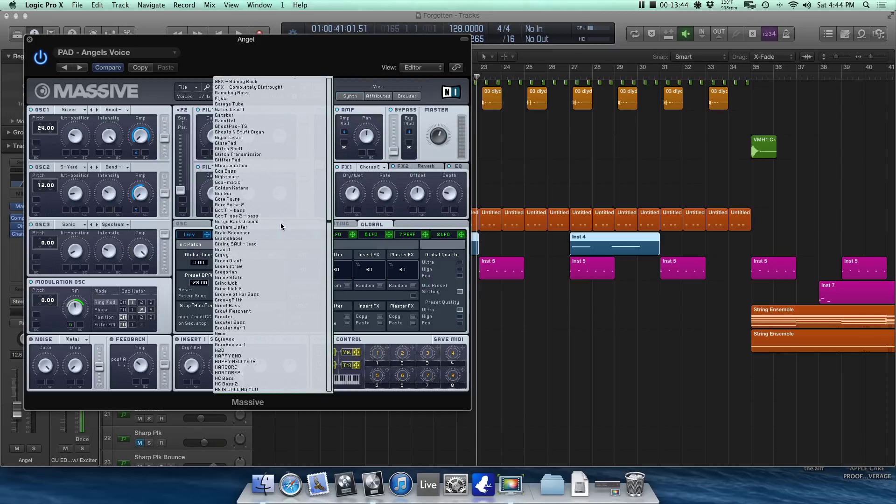
{"action": "scroll", "coordinate": [281, 226], "scroll_direction": "down", "scroll_amount": 15}
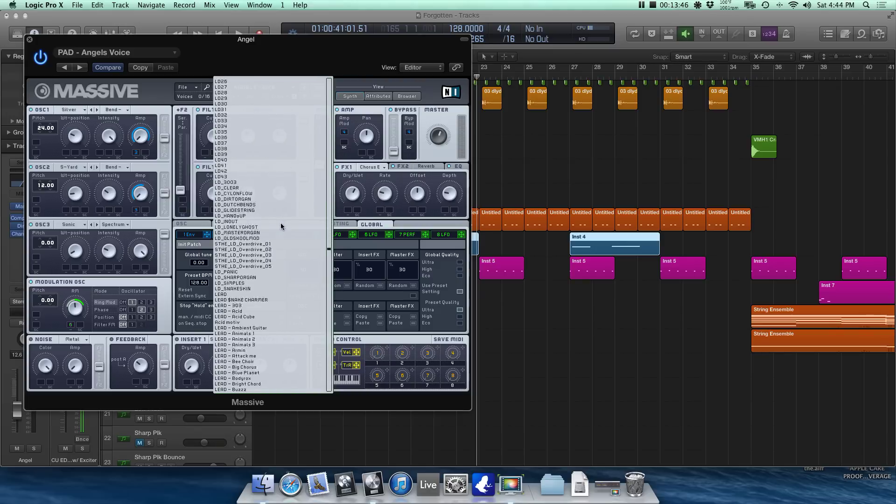
{"action": "scroll", "coordinate": [281, 226], "scroll_direction": "down", "scroll_amount": 15}
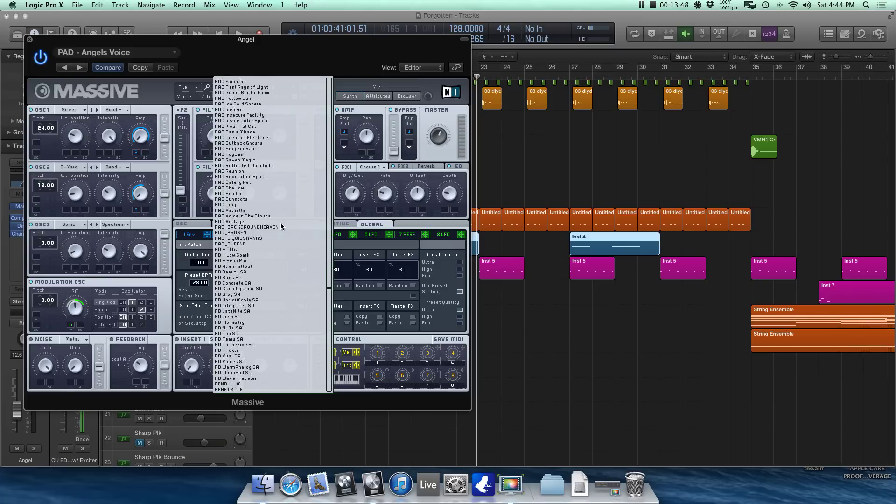
{"action": "scroll", "coordinate": [281, 226], "scroll_direction": "down", "scroll_amount": 15}
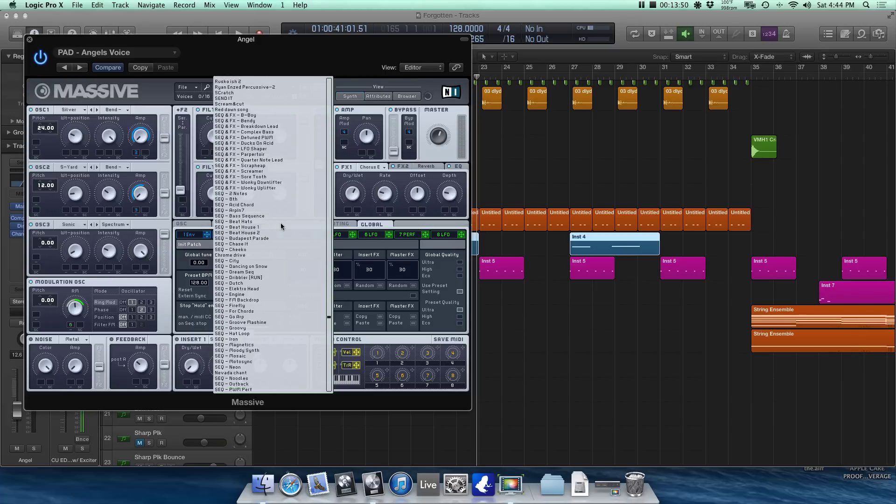
{"action": "scroll", "coordinate": [281, 226], "scroll_direction": "down", "scroll_amount": 15}
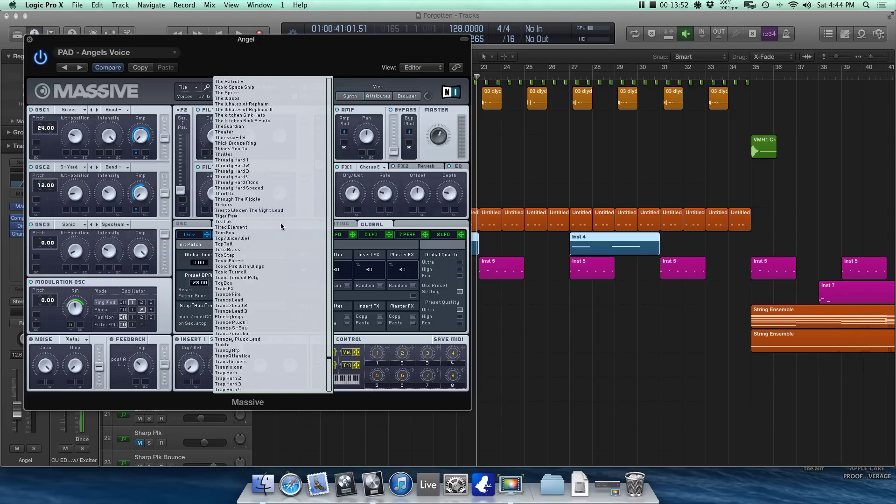
{"action": "scroll", "coordinate": [281, 227], "scroll_direction": "down", "scroll_amount": 15}
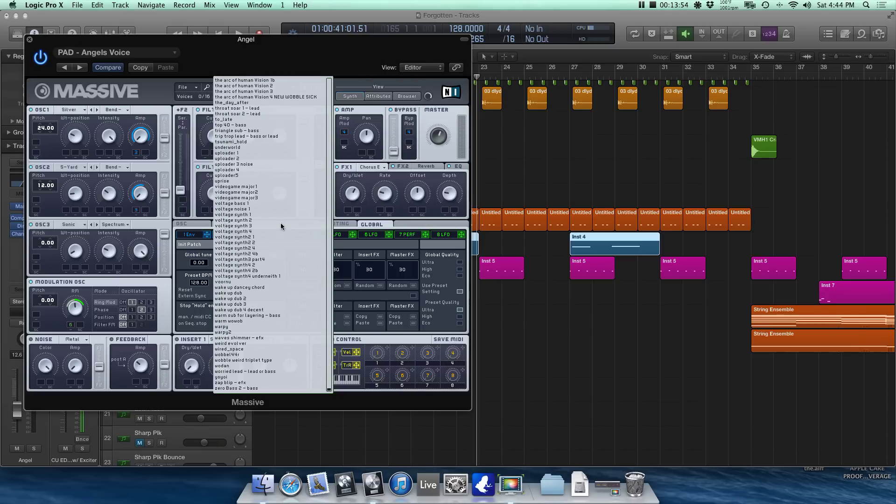
{"action": "scroll", "coordinate": [281, 227], "scroll_direction": "up", "scroll_amount": 15}
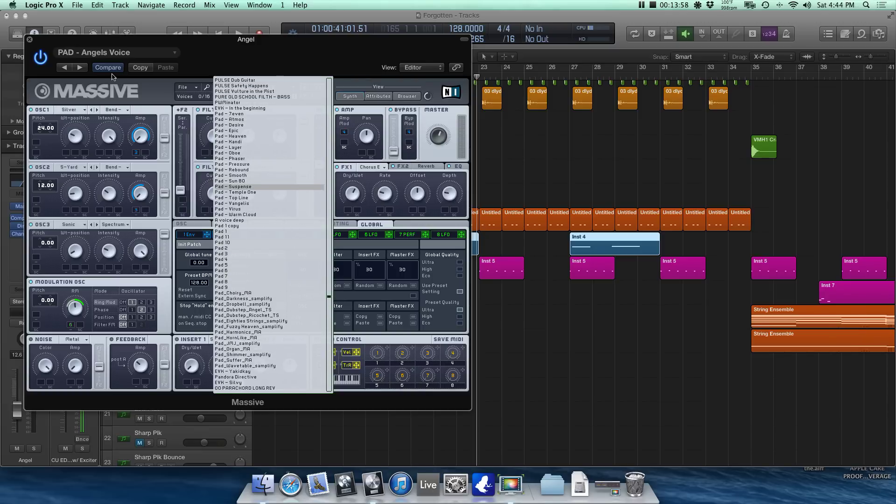
{"action": "left_click", "coordinate": [30, 39]}
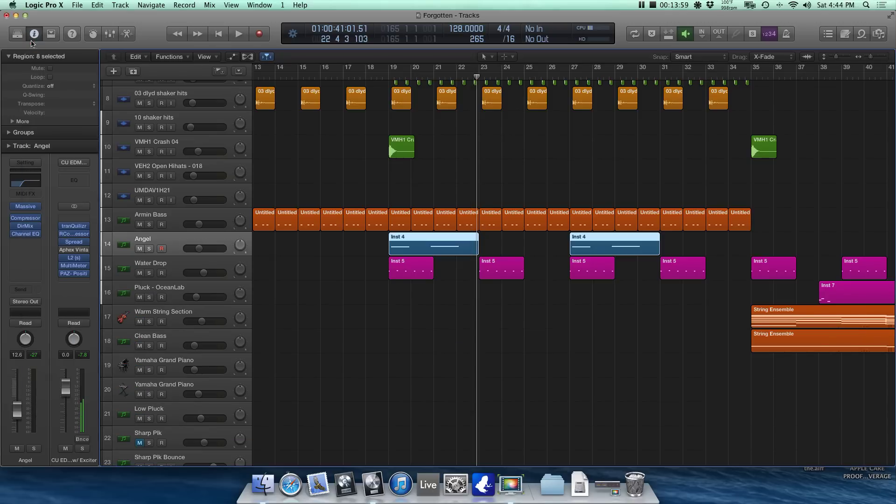
Step: Deselect the regions, open the Angel track's Compressor and audition the mix from beat 4 of bar 18 with the compressor on
{"action": "left_click", "coordinate": [326, 326]}
{"action": "mouse_move", "coordinate": [26, 219]}
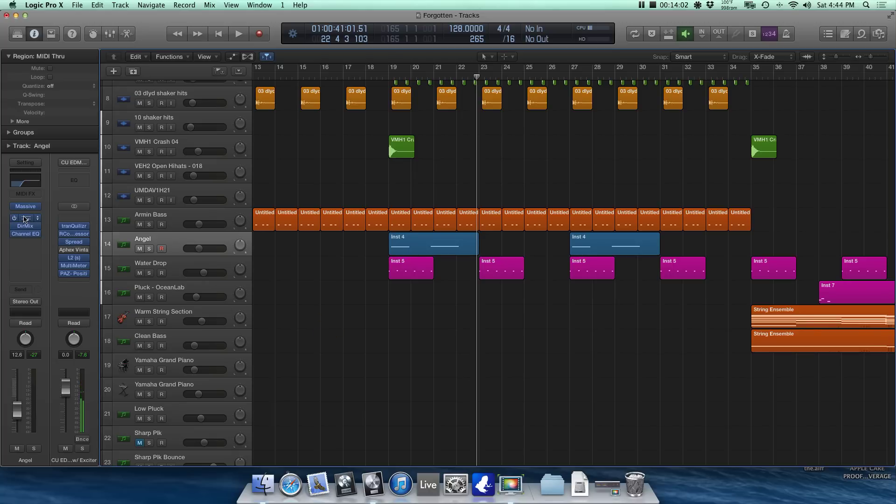
{"action": "left_click", "coordinate": [26, 218]}
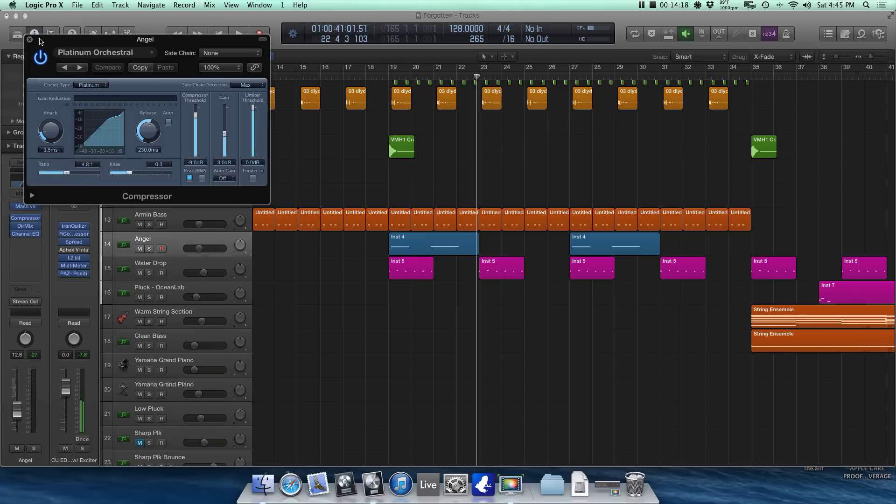
{"action": "left_click", "coordinate": [382, 79]}
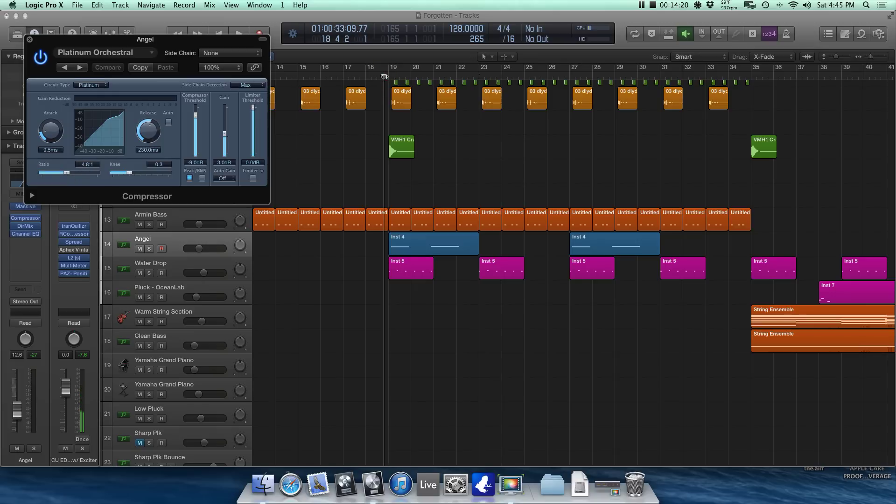
{"action": "key", "text": "space"}
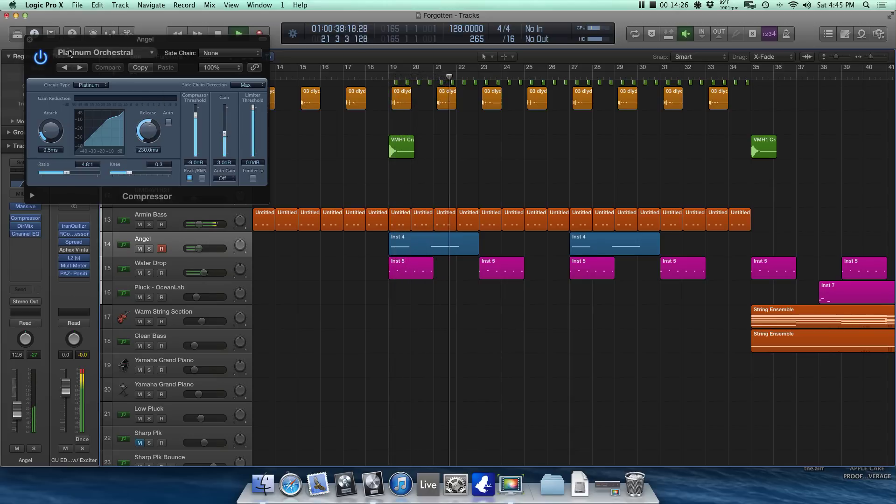
{"action": "key", "text": "space"}
Step: Move the playhead back a few bars, compare playback with the Angel track's Compressor bypassed and re-enabled, and close it
{"action": "key", "text": "comma"}
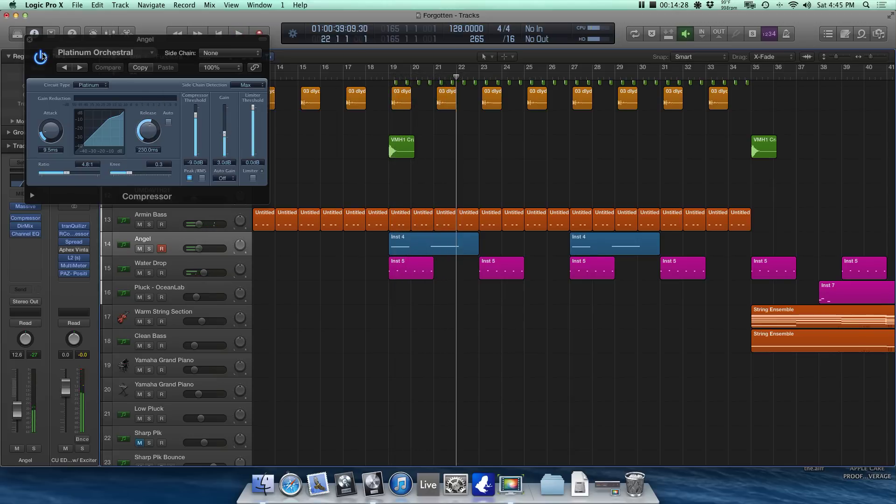
{"action": "key", "text": "comma"}
{"action": "key", "text": "comma"}
{"action": "key", "text": "comma"}
{"action": "left_click", "coordinate": [40, 61]}
{"action": "key", "text": "space"}
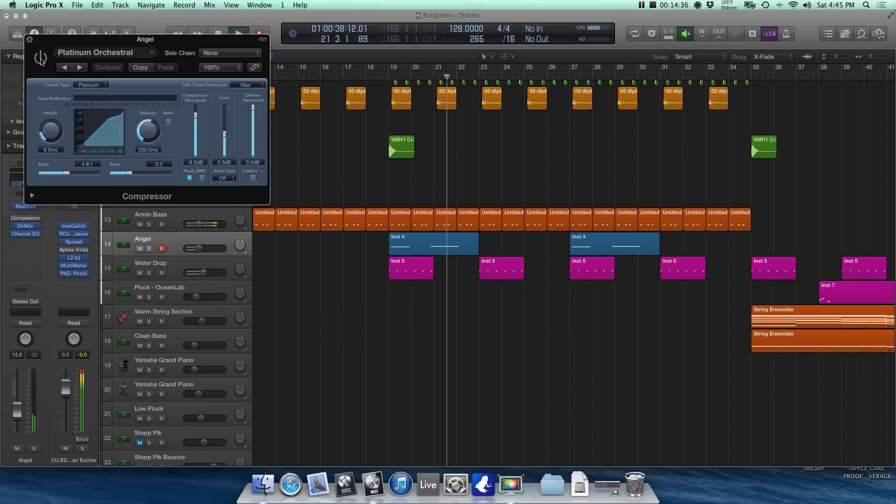
{"action": "key", "text": "space"}
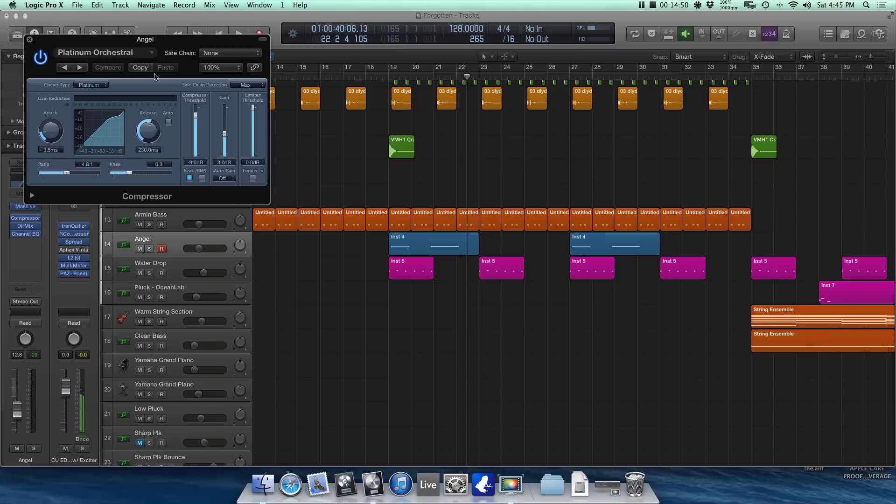
{"action": "left_click", "coordinate": [30, 41]}
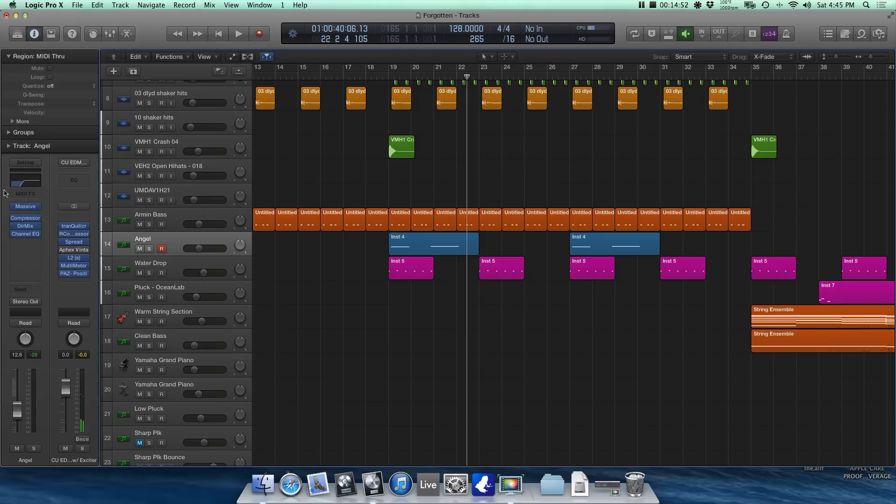
Step: Try out the spread and direction controls of the Angel track's Direction Mixer, restore the direction to 0, and close it
{"action": "left_click", "coordinate": [26, 227]}
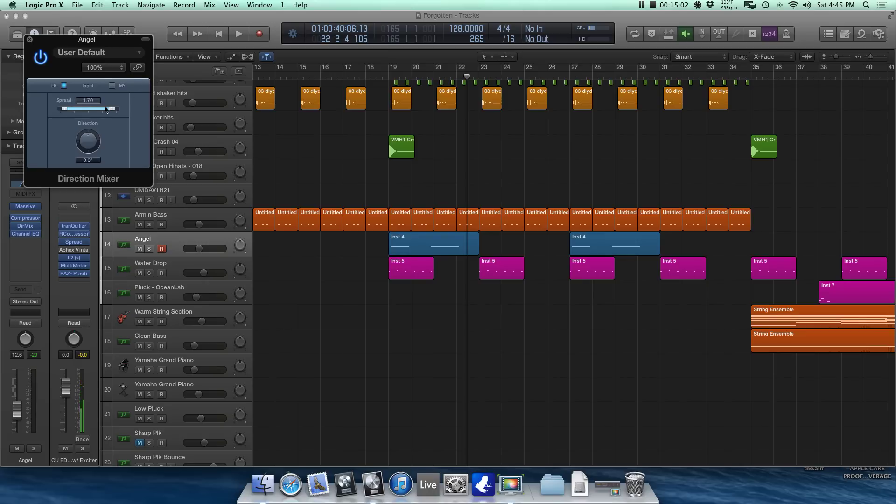
{"action": "left_click_drag", "start_coordinate": [112, 111], "coordinate": [90, 116]}
{"action": "left_click_drag", "start_coordinate": [89, 115], "coordinate": [170, 85]}
{"action": "mouse_move", "coordinate": [89, 145]}
{"action": "left_mouse_down"}
{"action": "mouse_move", "coordinate": [81, 172]}
{"action": "mouse_move", "coordinate": [84, 143]}
{"action": "mouse_move", "coordinate": [90, 160]}
{"action": "left_mouse_up"}
{"action": "double_click", "coordinate": [89, 160]}
{"action": "type", "text": "0"}
{"action": "key", "text": "Return"}
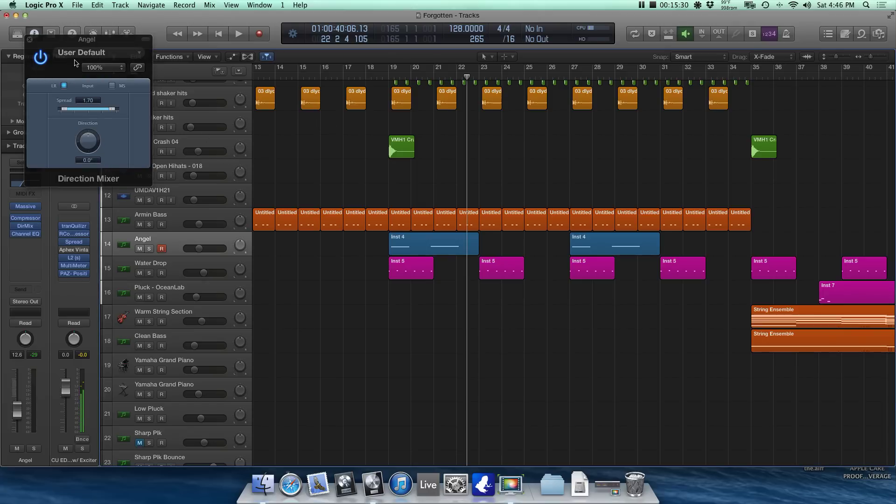
{"action": "left_click", "coordinate": [29, 39]}
Step: Open the Angel track's Channel EQ, bypass it, and audition the track in solo from beat 4 of bar 18
{"action": "left_click", "coordinate": [29, 181]}
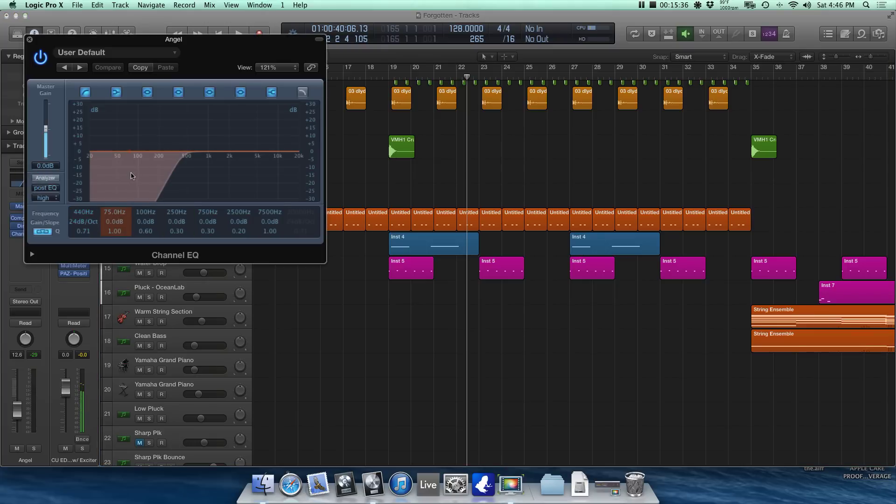
{"action": "left_click", "coordinate": [392, 78]}
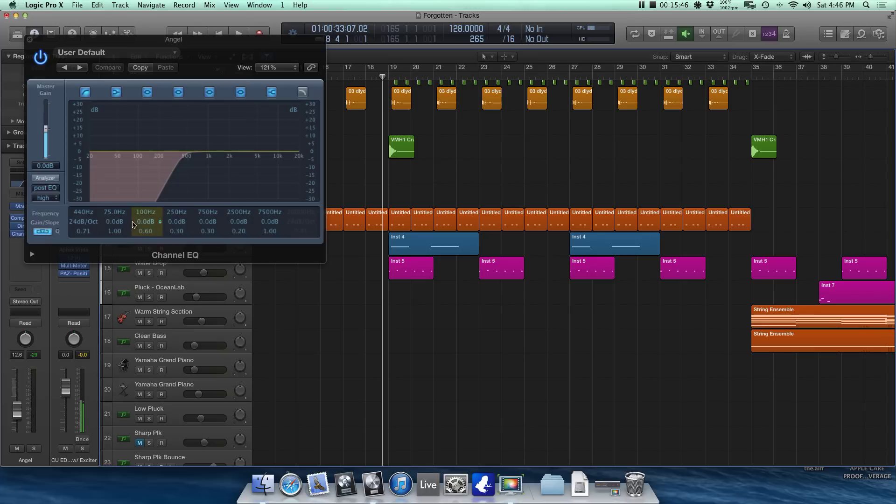
{"action": "left_click", "coordinate": [39, 57]}
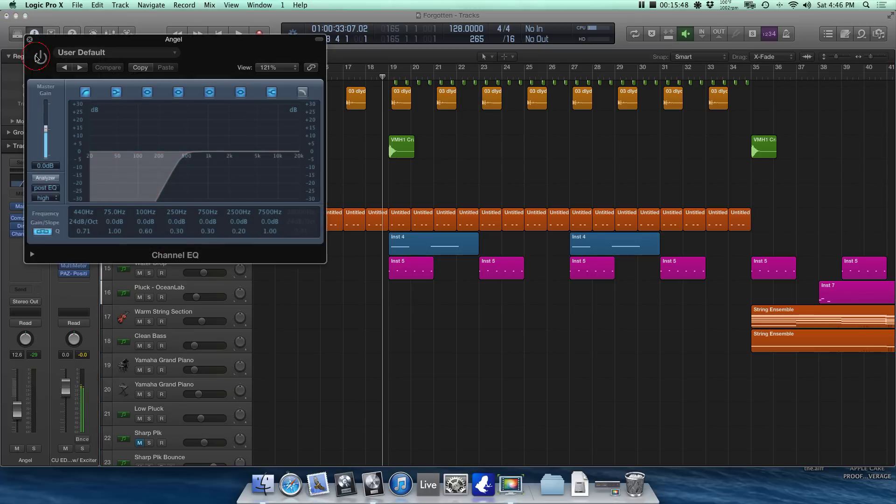
{"action": "left_click", "coordinate": [33, 450]}
{"action": "key", "text": "space"}
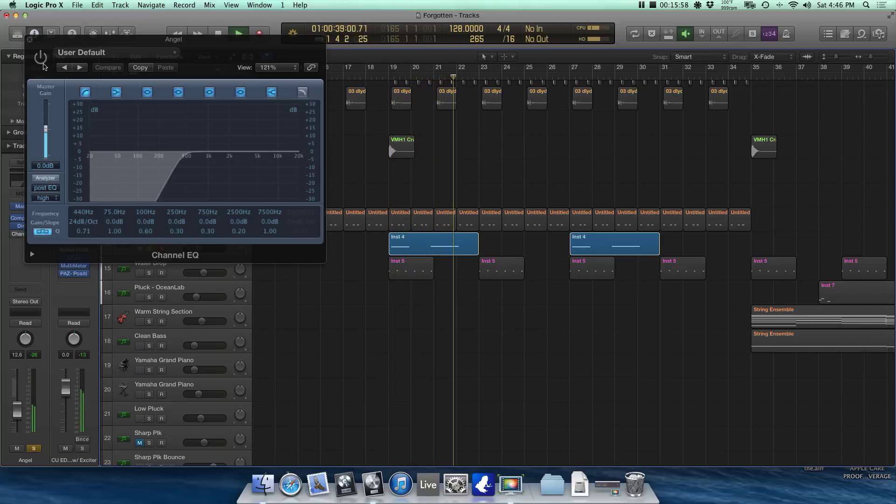
{"action": "key", "text": "space"}
Step: Re-enable the Channel EQ, replay the soloed Angel track from just before bar 19, turn its solo off, and close the EQ
{"action": "left_click", "coordinate": [387, 79]}
{"action": "left_click", "coordinate": [40, 58]}
{"action": "key", "text": "space"}
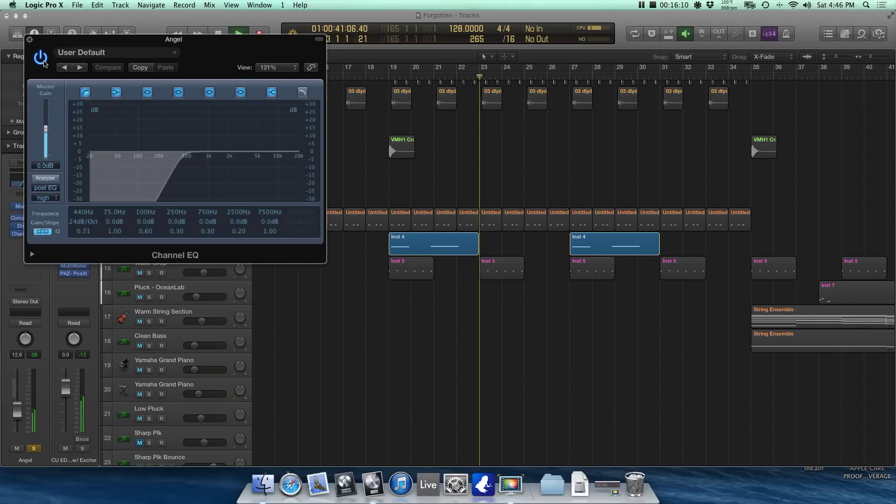
{"action": "key", "text": "space"}
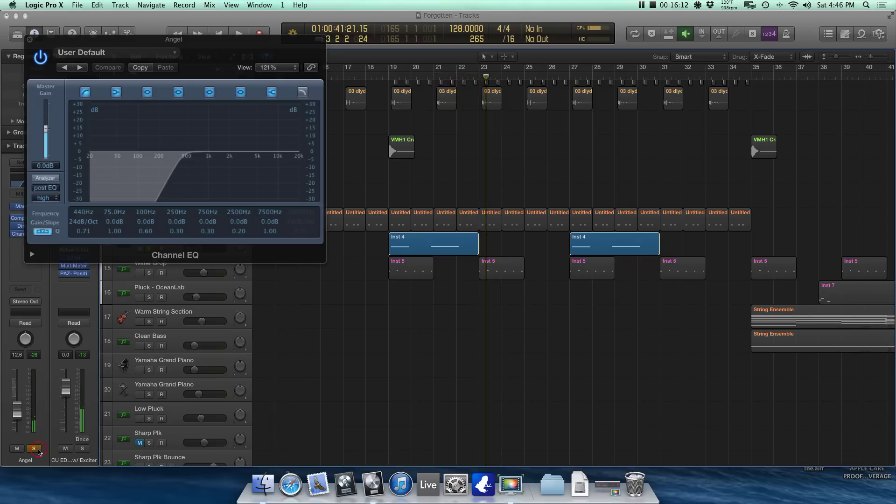
{"action": "left_click", "coordinate": [34, 448]}
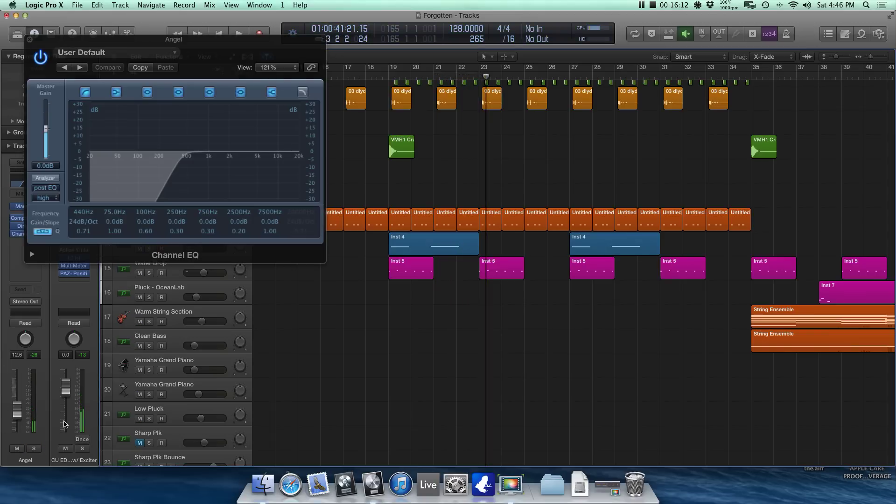
{"action": "left_click", "coordinate": [29, 42]}
Step: Select the Water Drop track, audition it in solo from bar 19, stop playback, and turn its solo off
{"action": "left_click", "coordinate": [161, 266]}
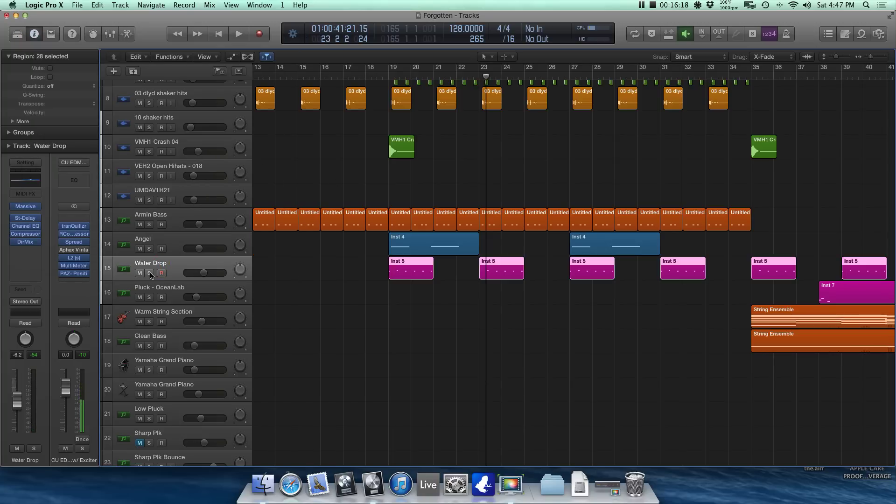
{"action": "left_click", "coordinate": [149, 273]}
{"action": "left_click", "coordinate": [149, 273]}
{"action": "left_click", "coordinate": [312, 258]}
{"action": "left_click", "coordinate": [202, 264]}
{"action": "left_click", "coordinate": [385, 82]}
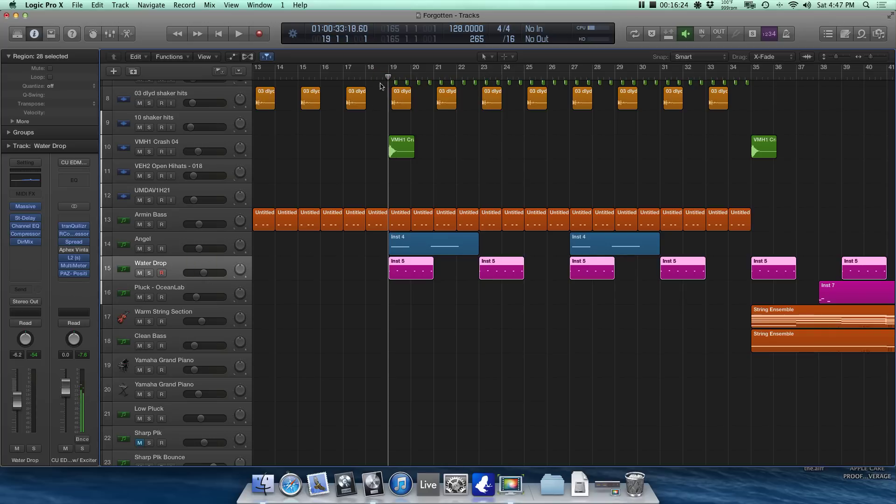
{"action": "left_click", "coordinate": [149, 274]}
{"action": "key", "text": "space"}
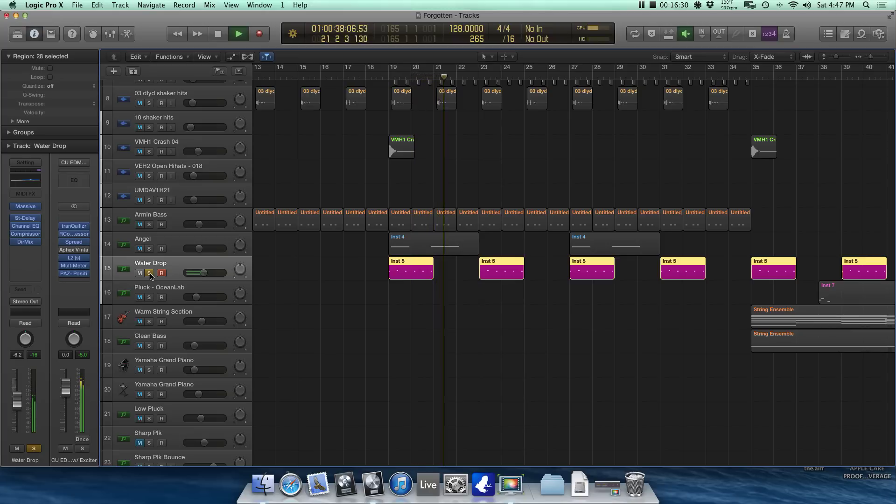
{"action": "key", "text": "space"}
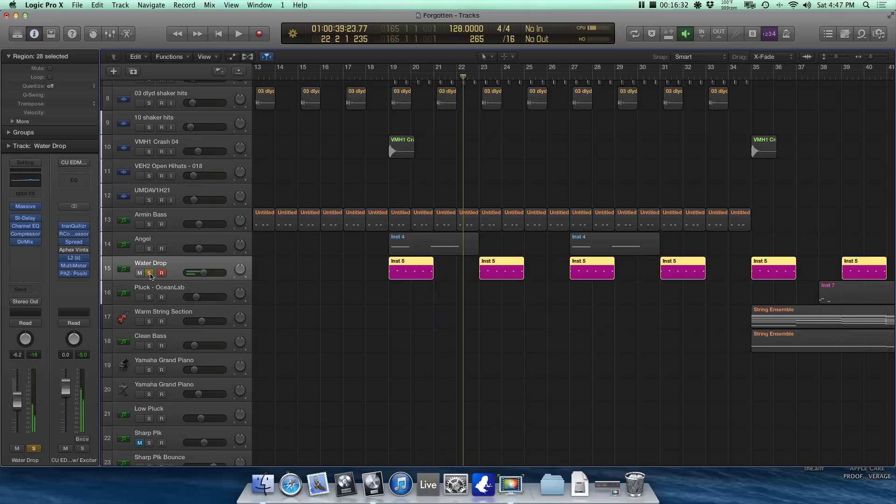
{"action": "left_click", "coordinate": [152, 273]}
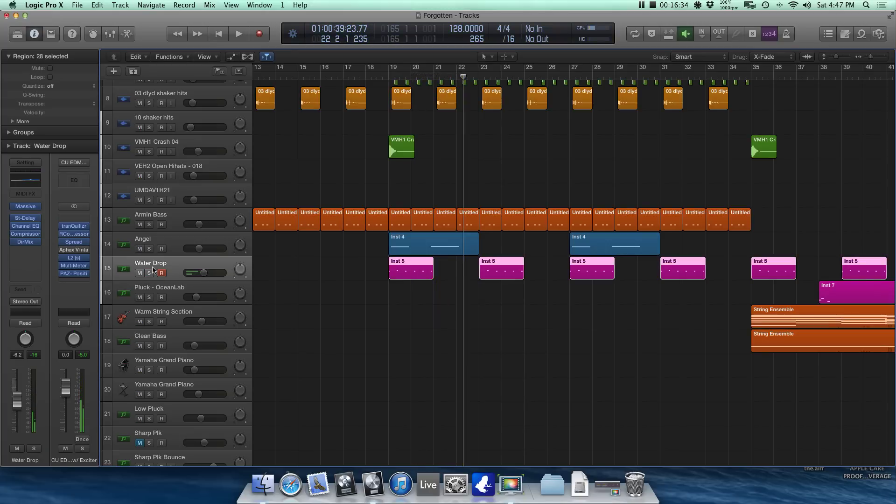
Step: Open the Water Drop track's Stereo Delay to examine its Dual 1\8 Note Dotted settings, and close it
{"action": "left_click", "coordinate": [28, 218]}
{"action": "left_click_drag", "start_coordinate": [89, 40], "coordinate": [264, 40]}
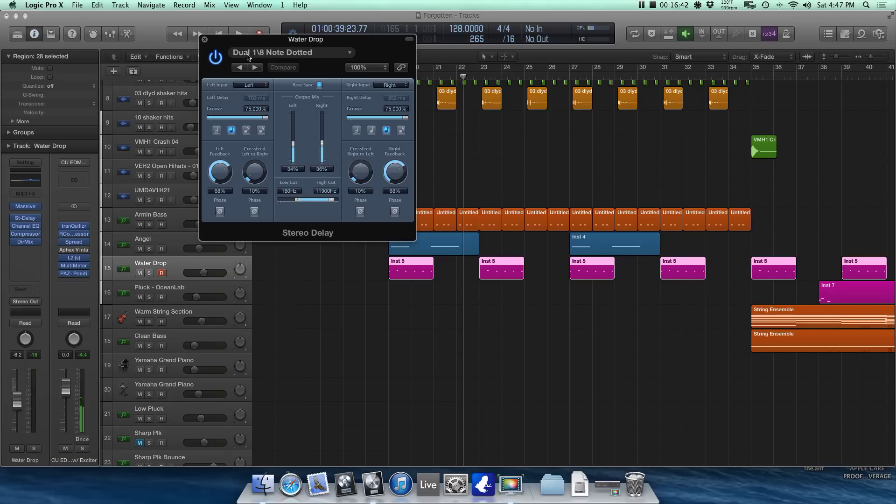
{"action": "left_click", "coordinate": [205, 40]}
Step: Open the Water Drop track's Channel EQ, audition the track in solo from beat 4 of bar 18, turn its solo off, and close the EQ
{"action": "left_click", "coordinate": [25, 226]}
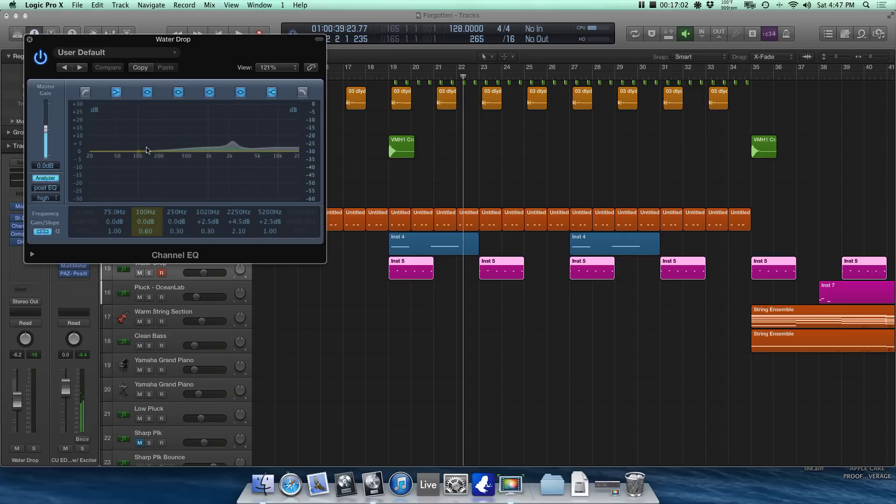
{"action": "left_click", "coordinate": [381, 77]}
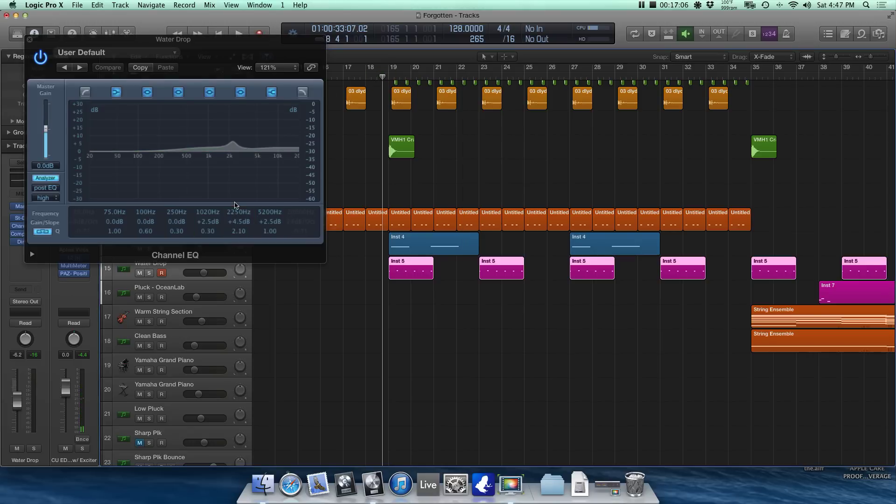
{"action": "left_click", "coordinate": [33, 449]}
{"action": "key", "text": "space"}
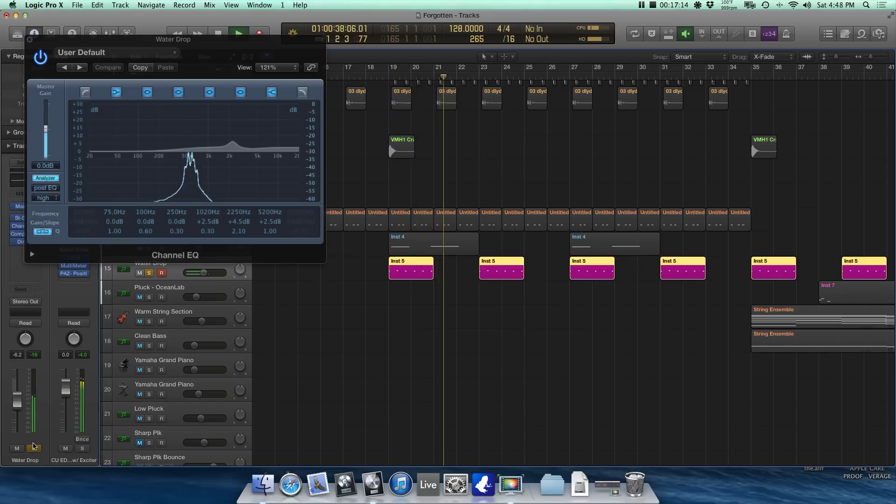
{"action": "left_click", "coordinate": [34, 449]}
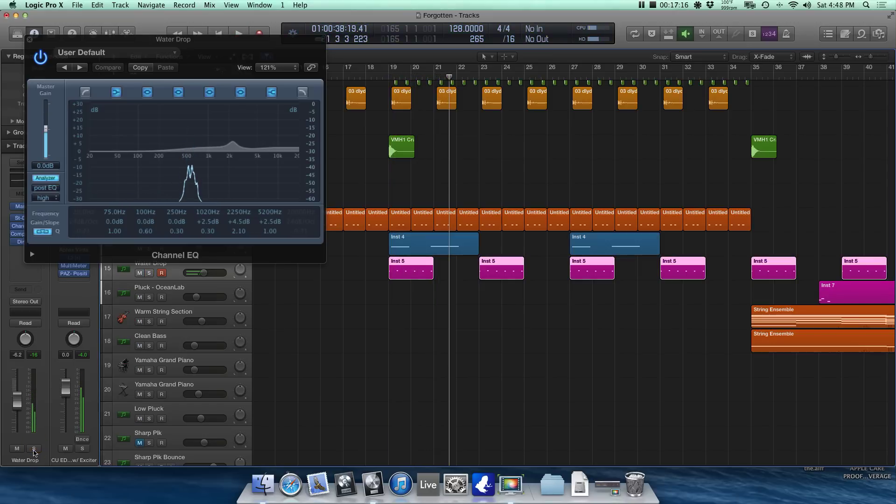
{"action": "left_click", "coordinate": [29, 41]}
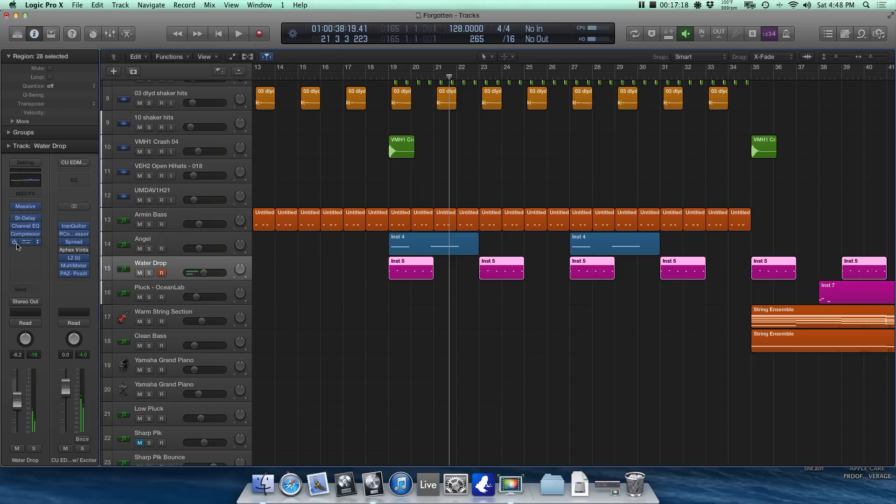
Step: Examine the Water Drop track's Compressor with its CU SYNTH Soft Pluck preset, inspect the Direction Mixer, and close both plug-ins
{"action": "left_click", "coordinate": [41, 234]}
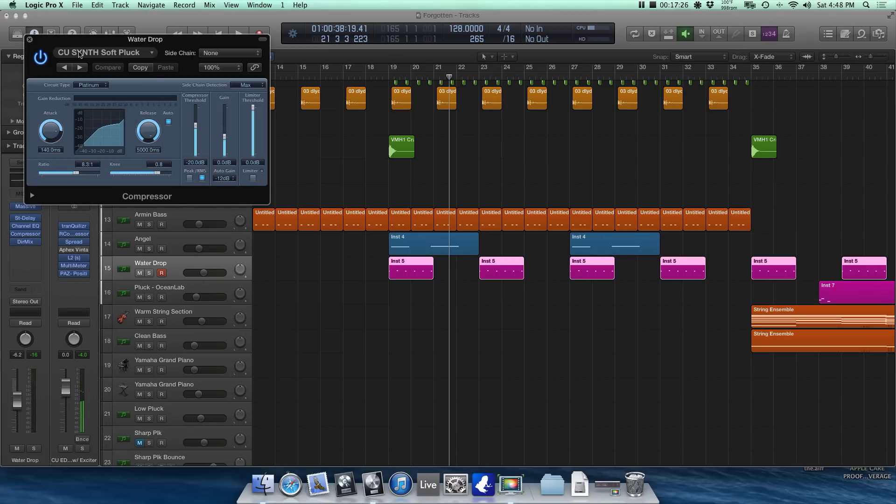
{"action": "left_click", "coordinate": [80, 54]}
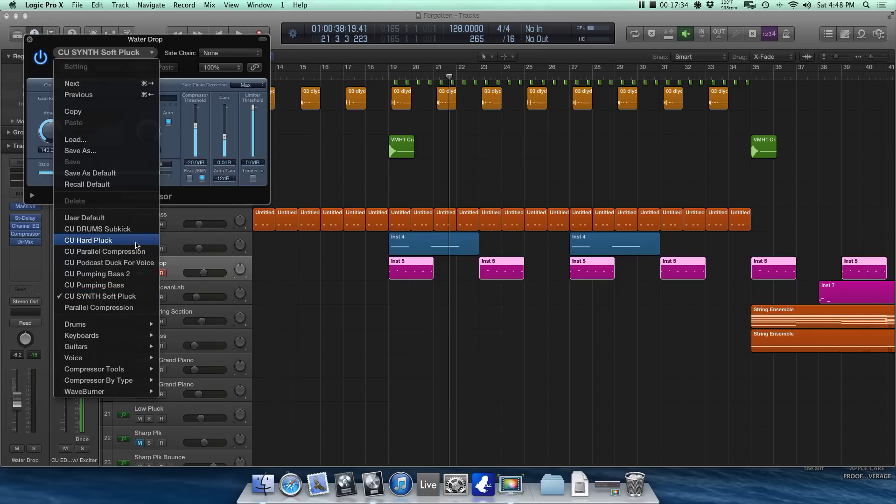
{"action": "left_click", "coordinate": [181, 138]}
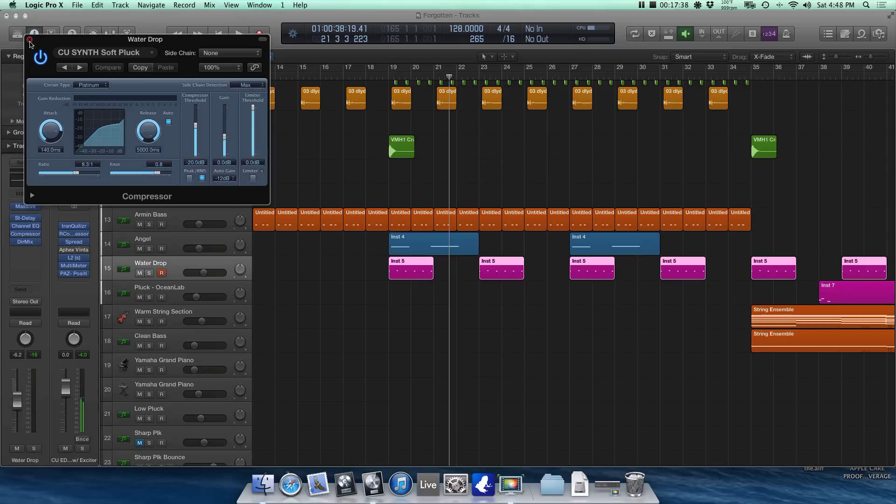
{"action": "left_click", "coordinate": [29, 41]}
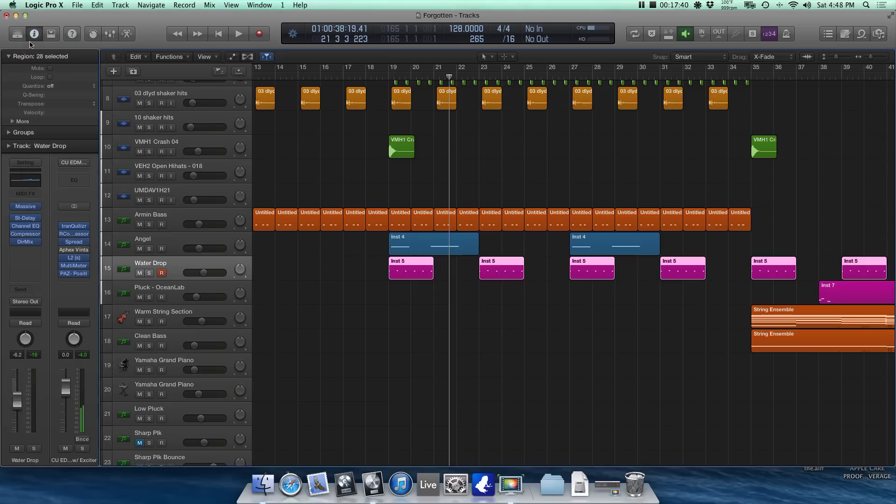
{"action": "left_click", "coordinate": [22, 242]}
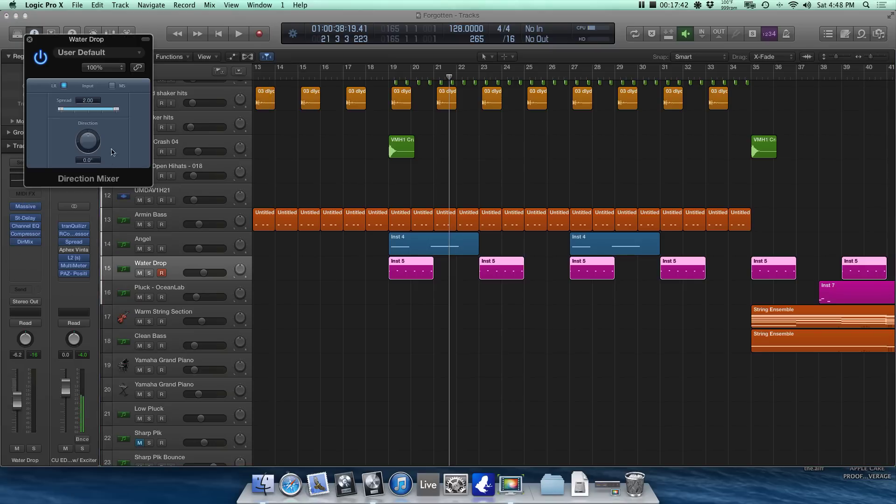
{"action": "left_click", "coordinate": [30, 39]}
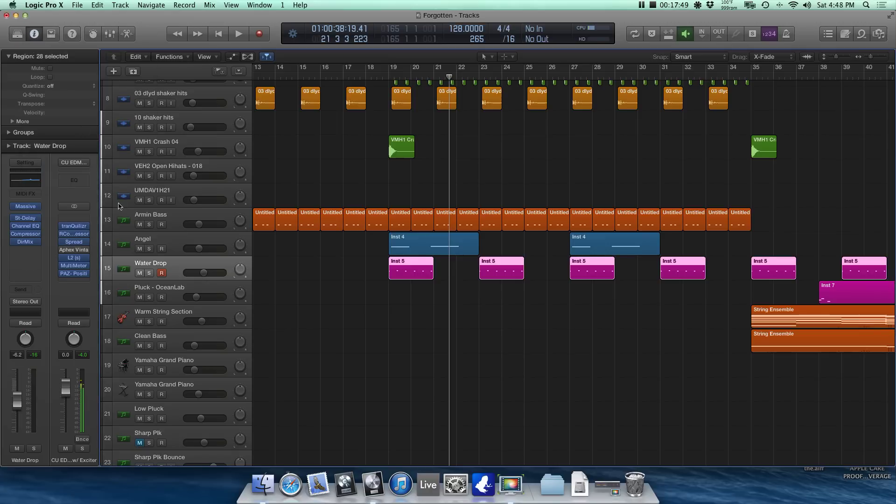
Step: Reselect the Water Drop track after viewing Angel, and play the full arrangement from beat 3 of bar 18, checking the upper tracks before stopping
{"action": "left_click", "coordinate": [161, 238]}
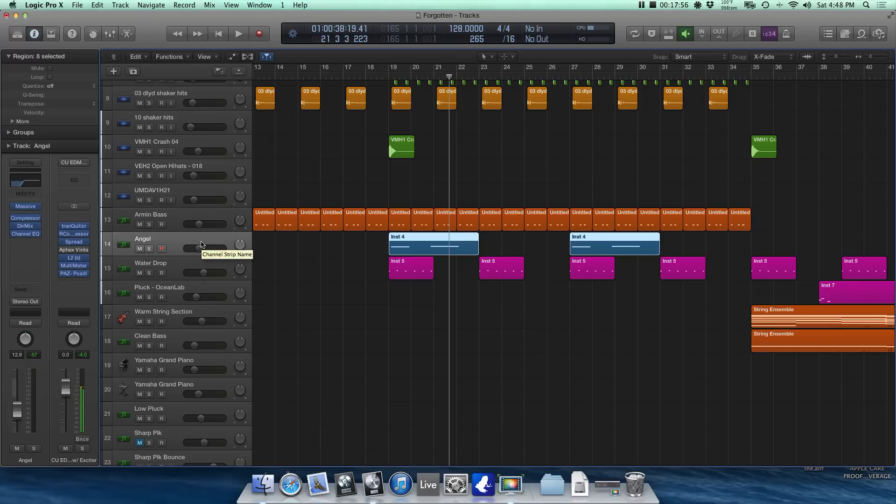
{"action": "left_click", "coordinate": [189, 267]}
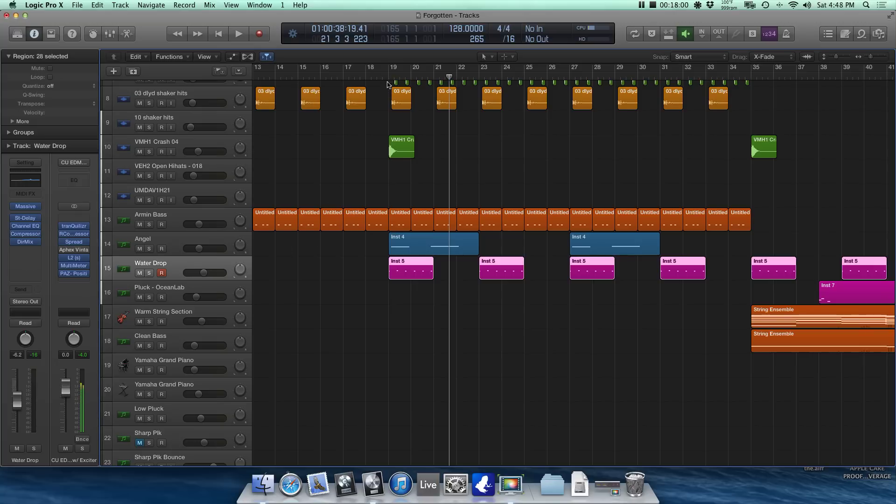
{"action": "left_click_drag", "start_coordinate": [393, 78], "coordinate": [376, 76]}
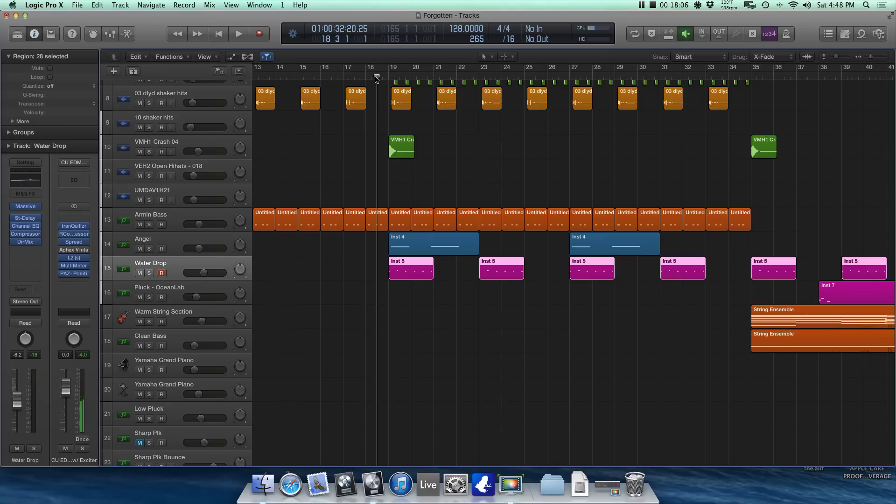
{"action": "key", "text": "space"}
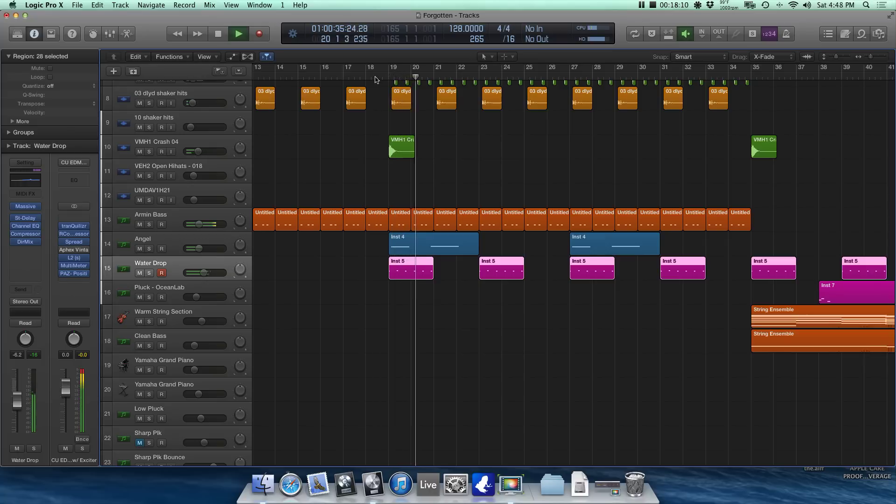
{"action": "scroll", "coordinate": [351, 158], "scroll_direction": "up", "scroll_amount": 7}
{"action": "scroll", "coordinate": [355, 163], "scroll_direction": "down", "scroll_amount": 1}
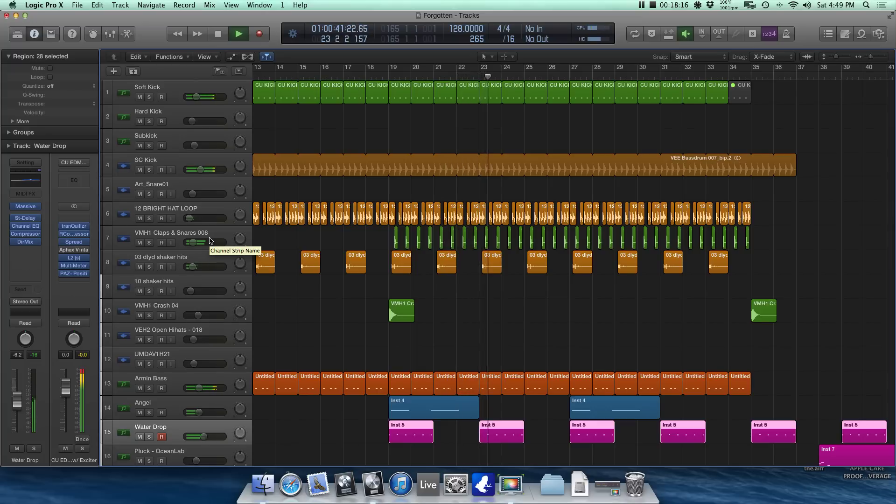
{"action": "key", "text": "super+Right"}
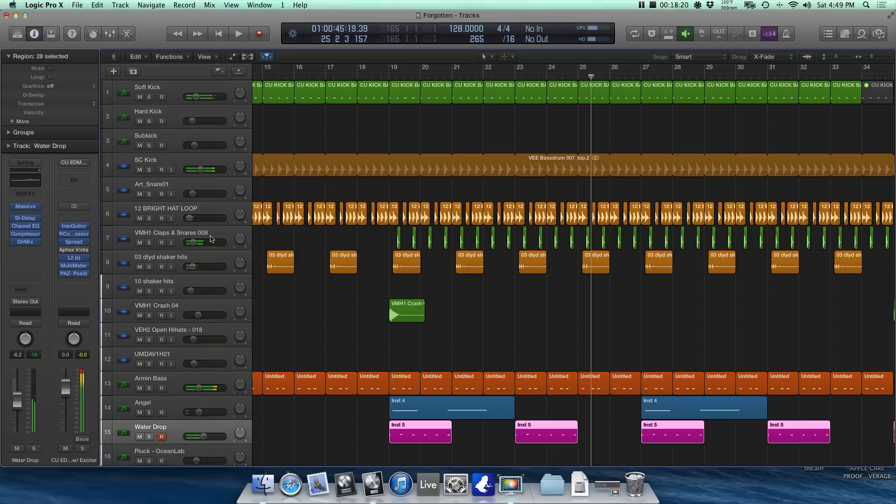
{"action": "key", "text": "space"}
Step: Select the VMH1 Claps & Snares 008 track, open its Compressor to examine the VCA Snare settings, and close it
{"action": "left_click", "coordinate": [210, 238]}
{"action": "key", "text": "super+Right"}
{"action": "key", "text": "super+Right"}
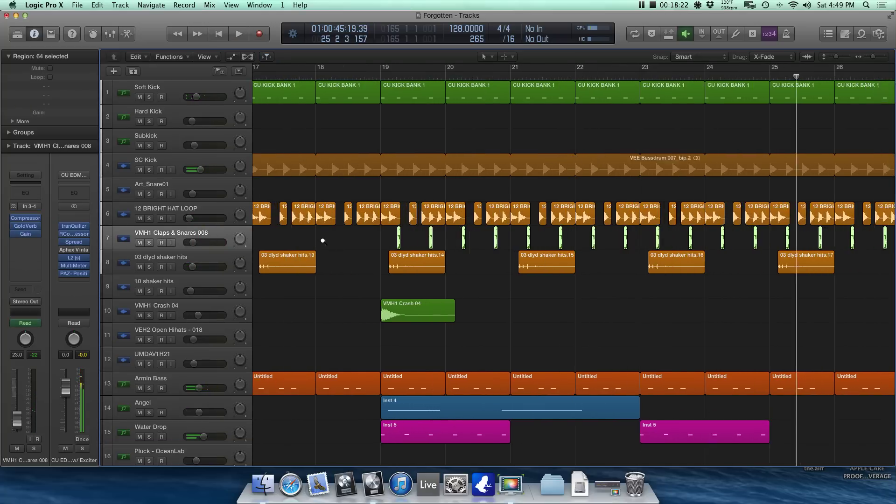
{"action": "left_click", "coordinate": [29, 219]}
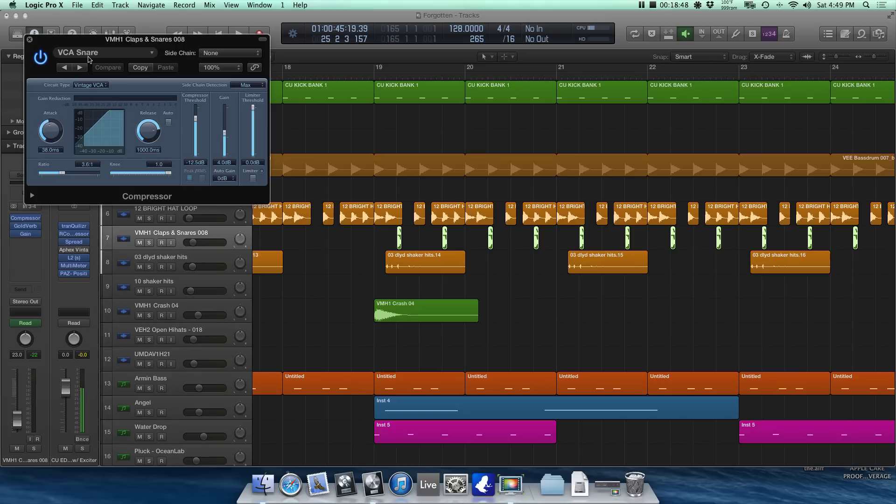
{"action": "left_click", "coordinate": [29, 40]}
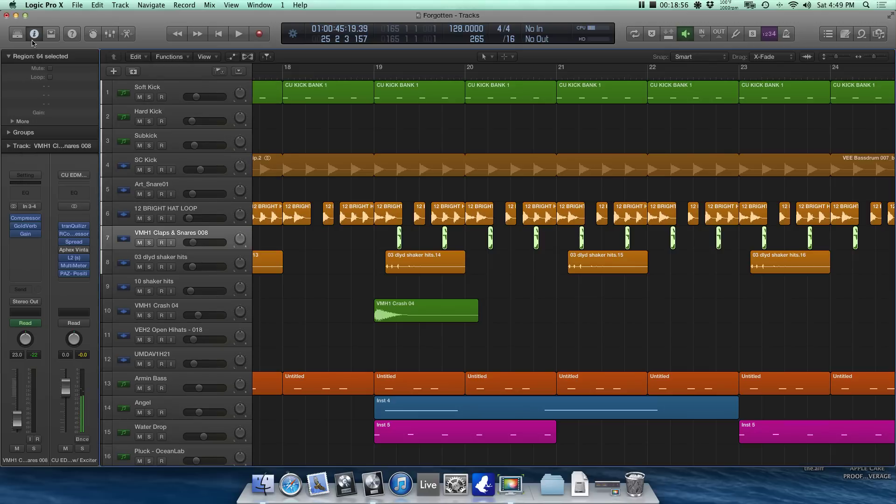
Step: Open the claps track's GoldVerb, audition the track in solo from the start of bar 19, turn its solo off, and close the reverb
{"action": "left_click", "coordinate": [25, 226]}
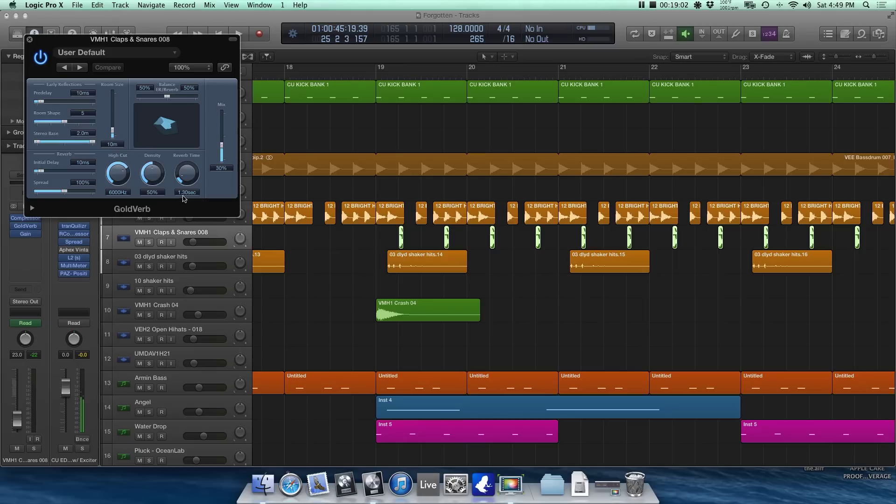
{"action": "left_click", "coordinate": [387, 76]}
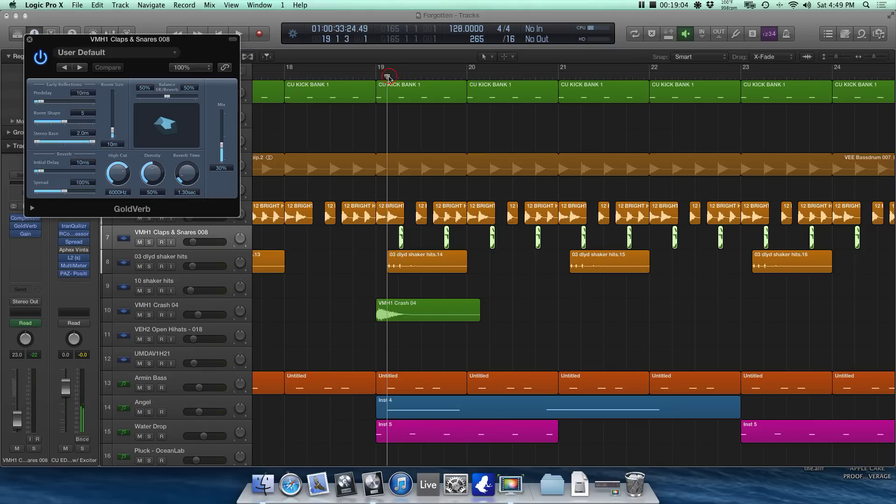
{"action": "left_click", "coordinate": [34, 449]}
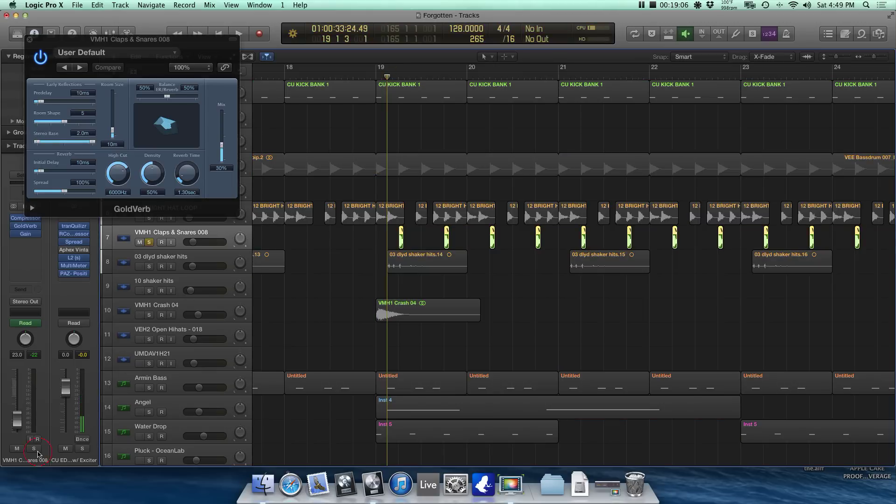
{"action": "key", "text": "space"}
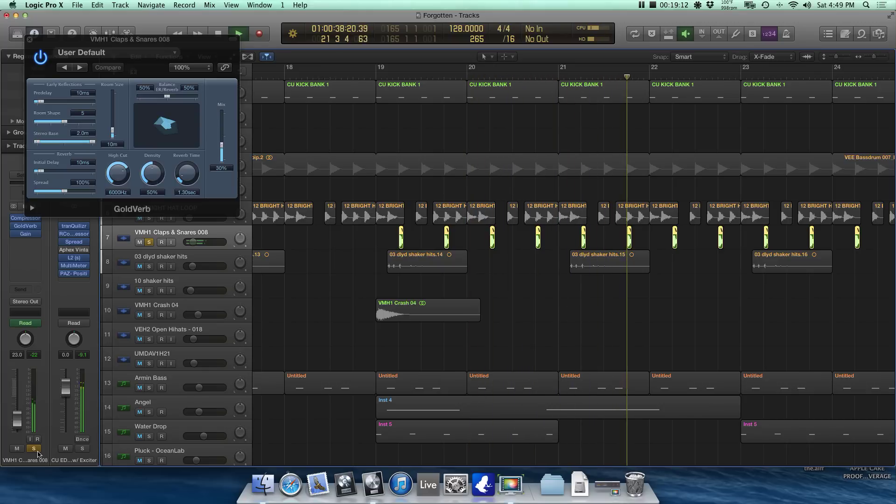
{"action": "key", "text": "space"}
{"action": "left_click", "coordinate": [34, 449]}
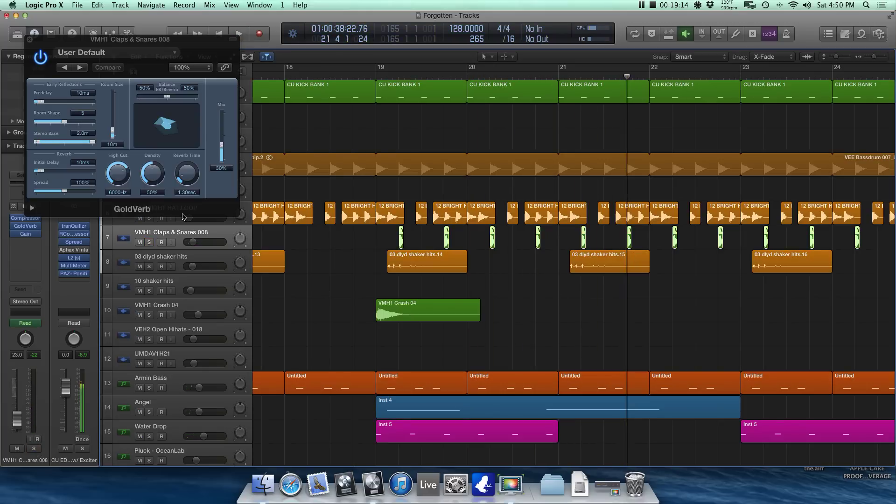
{"action": "left_click", "coordinate": [30, 40]}
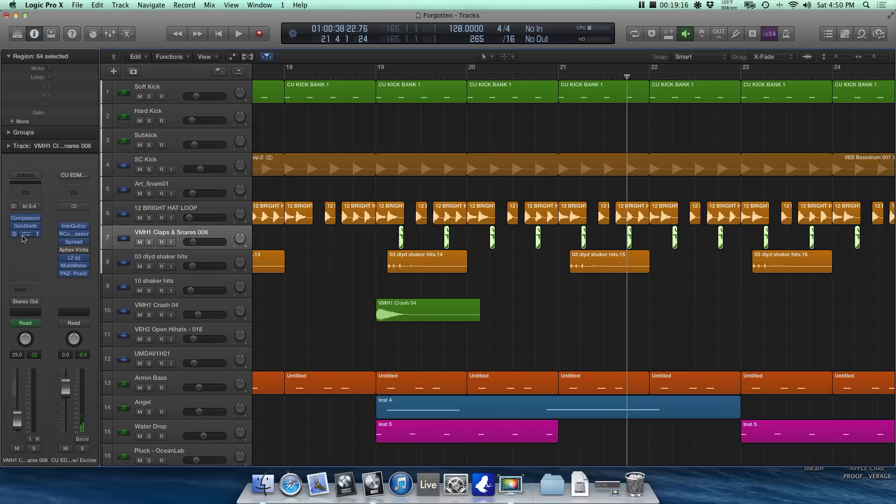
Step: Open the claps track's Gain plug-in to examine its settings, and close it
{"action": "left_click", "coordinate": [24, 236]}
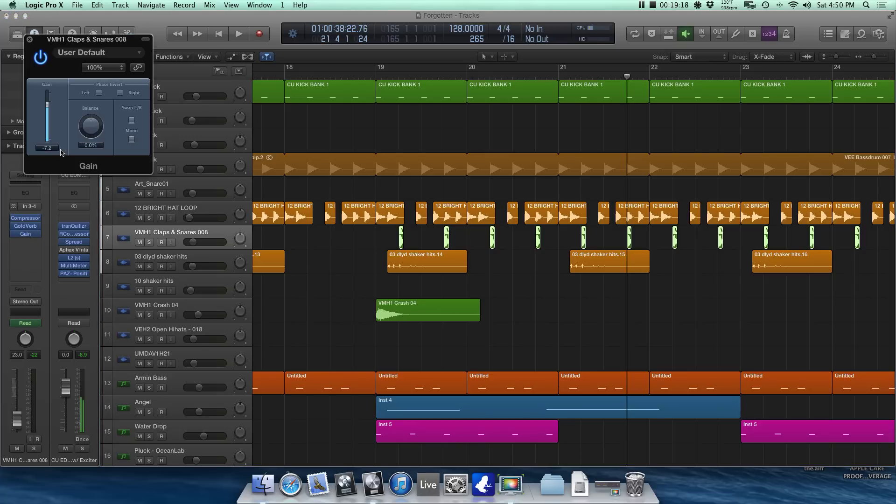
{"action": "left_click", "coordinate": [29, 39]}
Step: Place the playhead at the start of bar 34, shortly before the String Ensemble regions begin
{"action": "key", "text": "super+Left"}
{"action": "key", "text": "super+Left"}
{"action": "key", "text": "super+Left"}
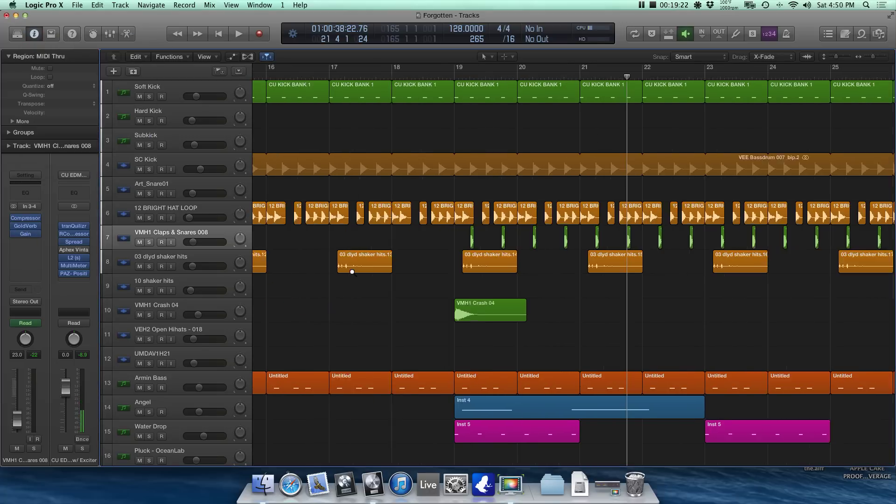
{"action": "scroll", "coordinate": [355, 275], "scroll_direction": "right", "scroll_amount": 5}
{"action": "key", "text": "super+Left"}
{"action": "key", "text": "super+Left"}
{"action": "key", "text": "super+Left"}
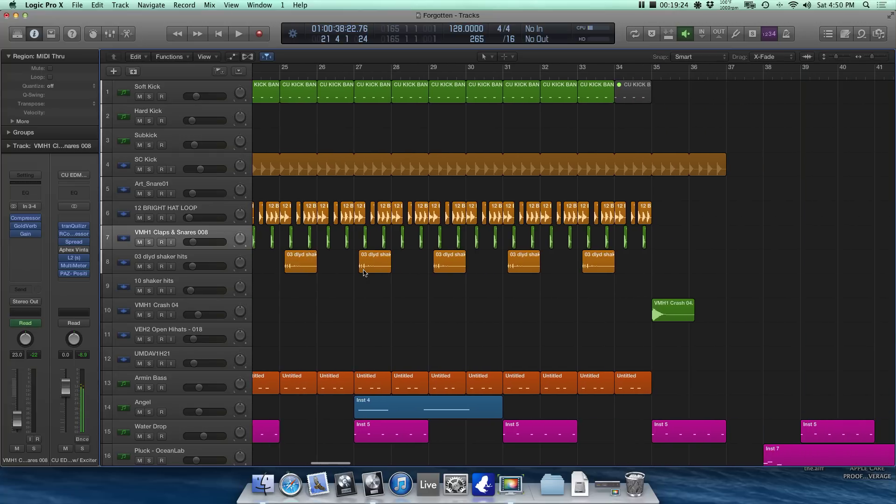
{"action": "scroll", "coordinate": [361, 272], "scroll_direction": "down", "scroll_amount": 5}
{"action": "key", "text": "super+Up"}
{"action": "key", "text": "super+Up"}
{"action": "scroll", "coordinate": [361, 272], "scroll_direction": "down", "scroll_amount": 3}
{"action": "key", "text": "super+Left"}
{"action": "scroll", "coordinate": [360, 271], "scroll_direction": "up", "scroll_amount": 5}
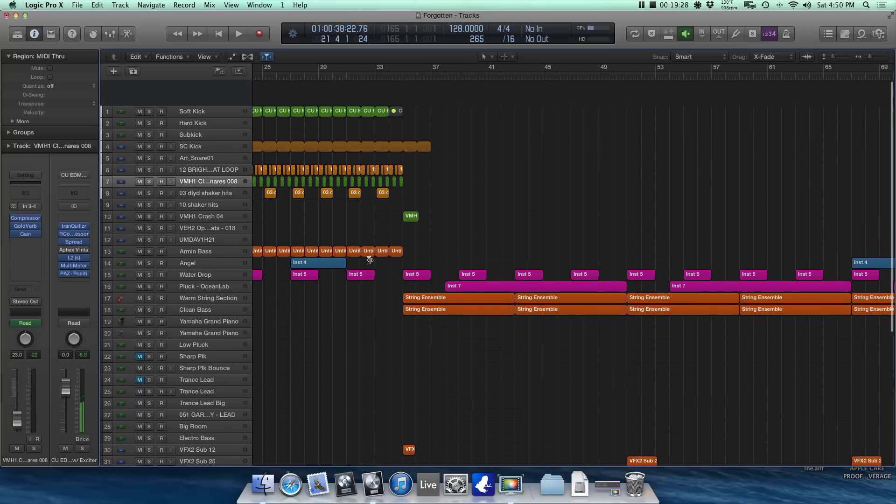
{"action": "left_click", "coordinate": [379, 78]}
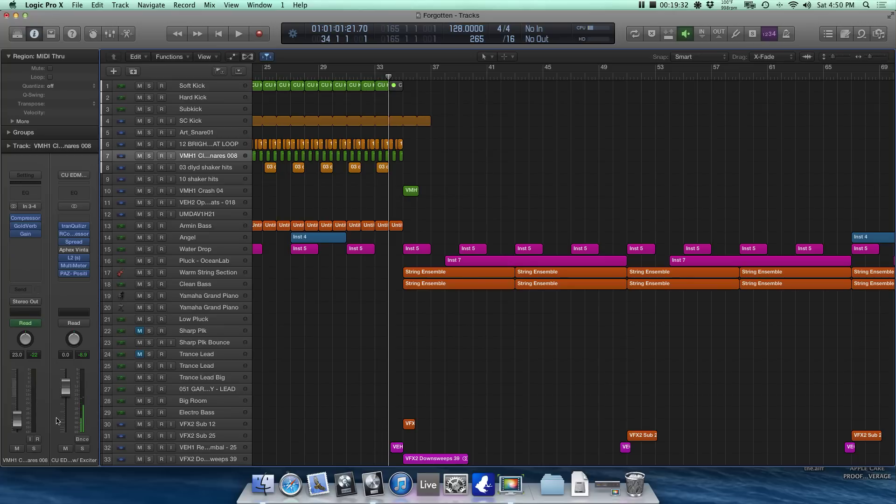
Step: Examine the arrangement after bar 34, from the string and bass regions through the effects tracks to the Vox 1TUNED vocals
{"action": "scroll", "coordinate": [485, 248], "scroll_direction": "right", "scroll_amount": 1}
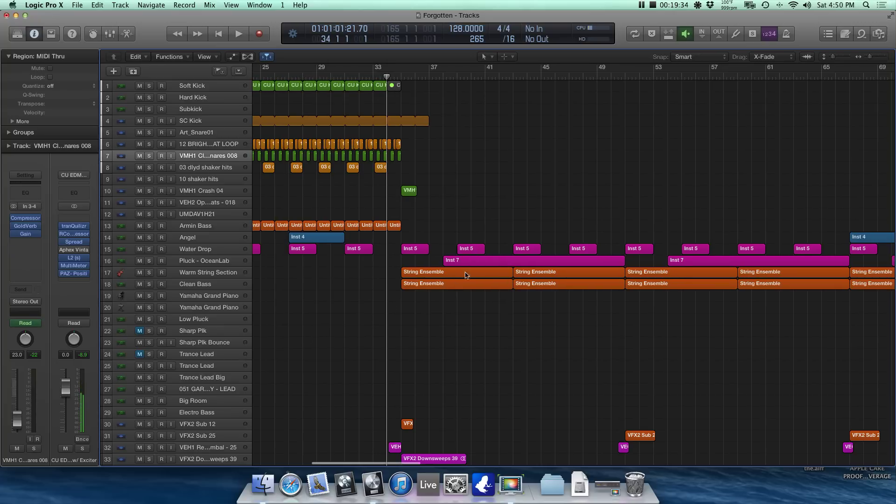
{"action": "scroll", "coordinate": [445, 299], "scroll_direction": "right", "scroll_amount": 5}
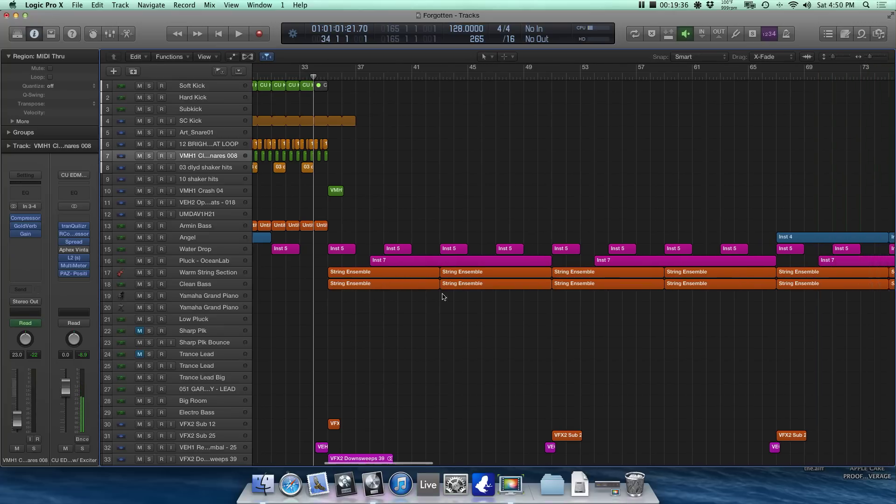
{"action": "scroll", "coordinate": [446, 295], "scroll_direction": "left", "scroll_amount": 4}
{"action": "scroll", "coordinate": [447, 292], "scroll_direction": "down", "scroll_amount": 3}
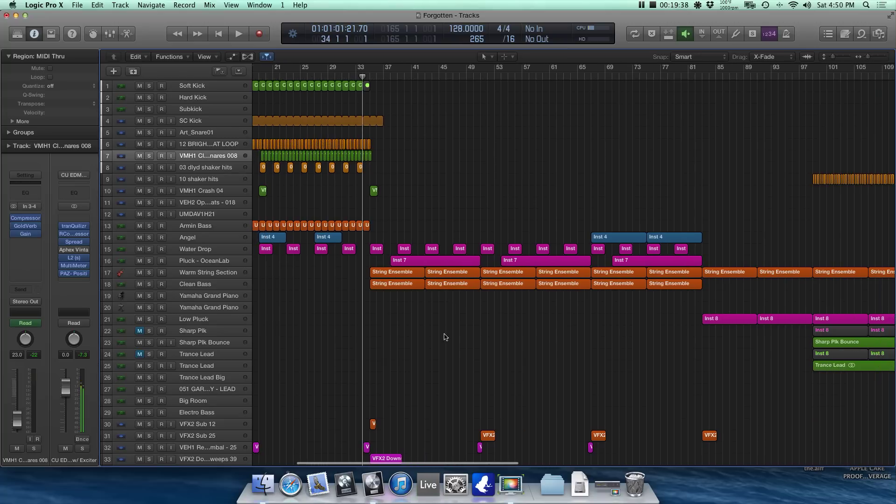
{"action": "scroll", "coordinate": [450, 317], "scroll_direction": "down", "scroll_amount": 5}
{"action": "left_click", "coordinate": [480, 399]}
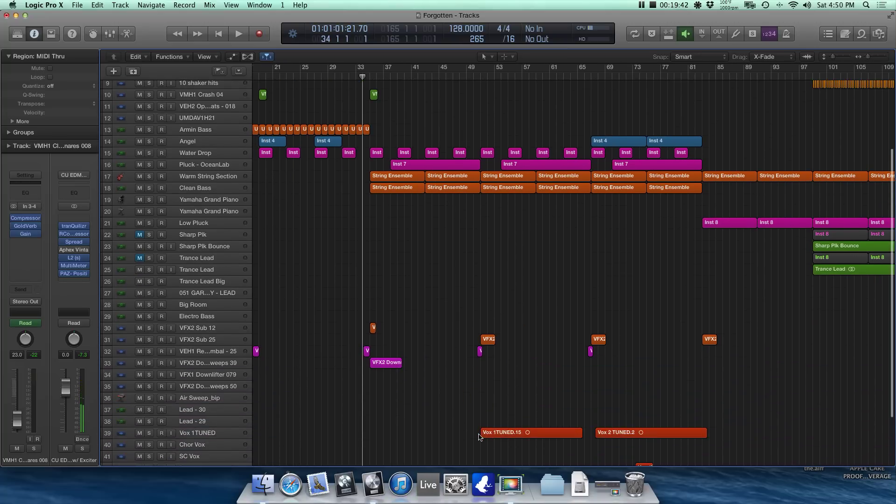
Step: Play the breakdown from the start of bar 34 and stop in bar 83, with no regions left selected
{"action": "left_click_drag", "start_coordinate": [478, 438], "coordinate": [129, 8]}
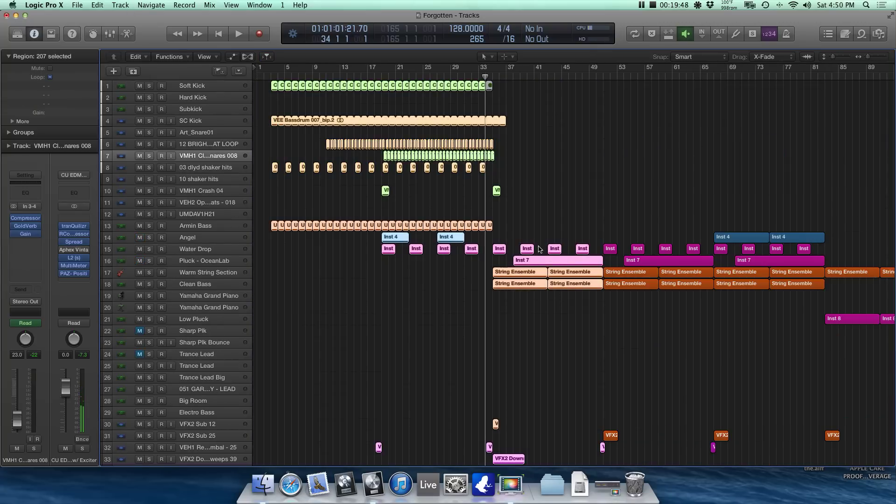
{"action": "left_click", "coordinate": [535, 326]}
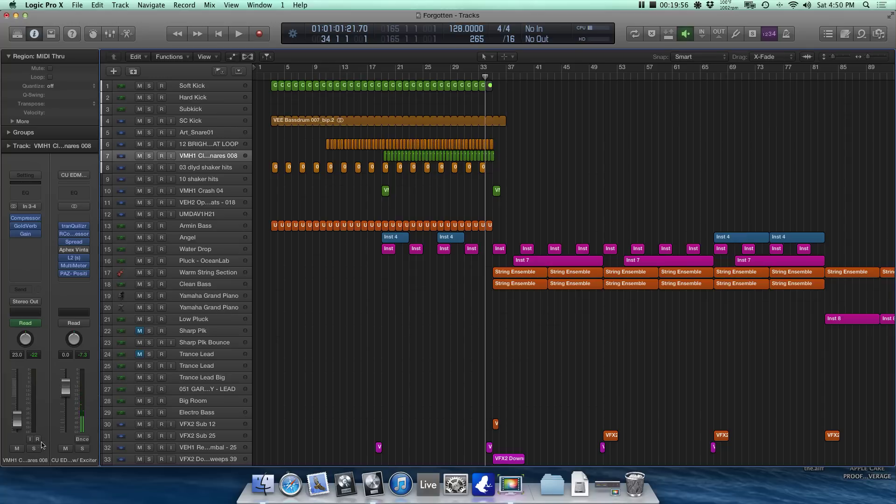
{"action": "key", "text": "space"}
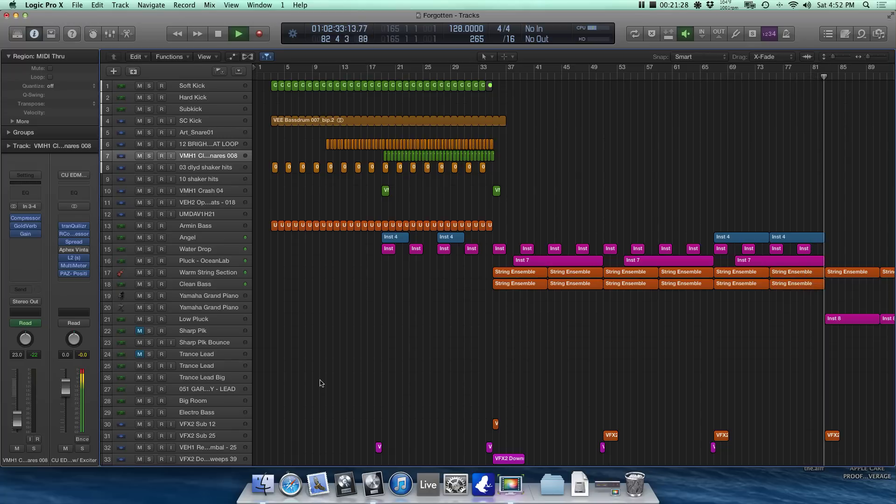
{"action": "key", "text": "space"}
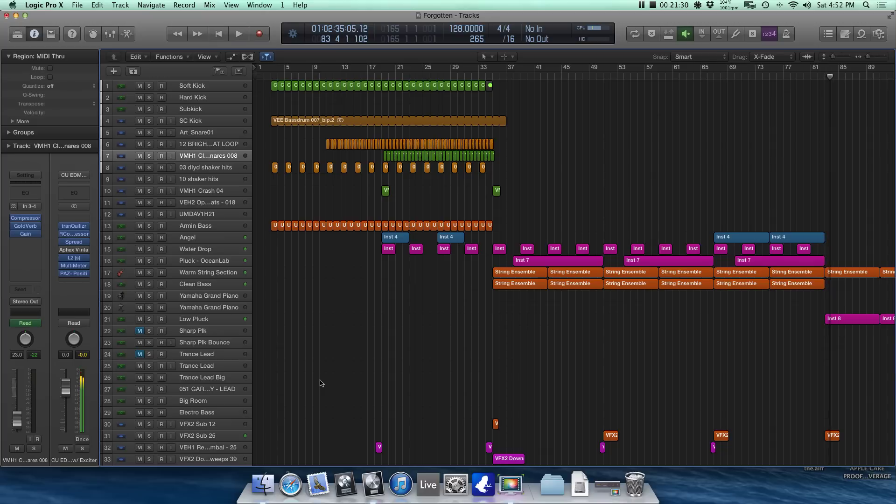
Step: Place the playhead at the start of bar 35, where the String Ensemble regions begin
{"action": "scroll", "coordinate": [305, 287], "scroll_direction": "down", "scroll_amount": 3}
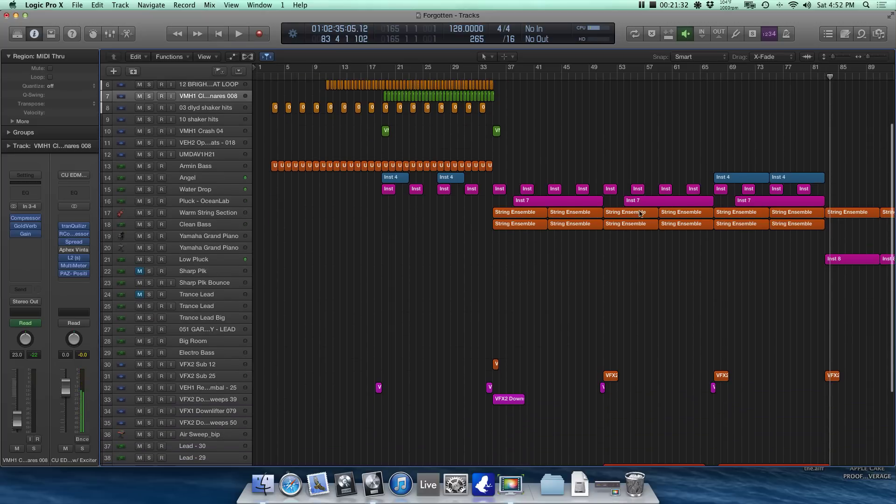
{"action": "scroll", "coordinate": [542, 136], "scroll_direction": "down", "scroll_amount": 3}
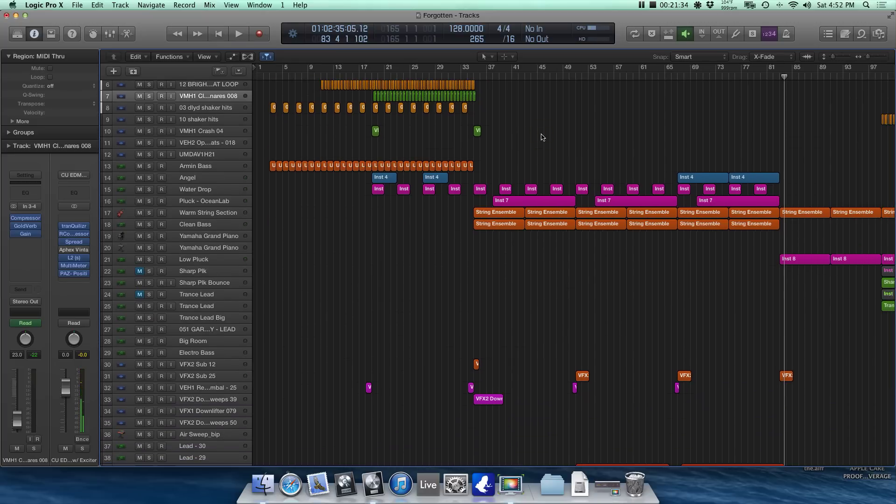
{"action": "scroll", "coordinate": [541, 136], "scroll_direction": "right", "scroll_amount": 2}
{"action": "left_click", "coordinate": [460, 80]}
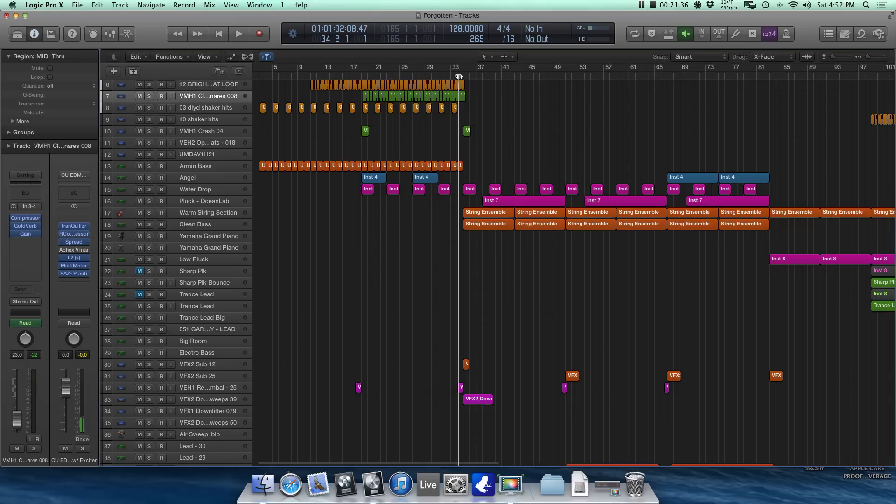
{"action": "scroll", "coordinate": [477, 177], "scroll_direction": "down", "scroll_amount": 1}
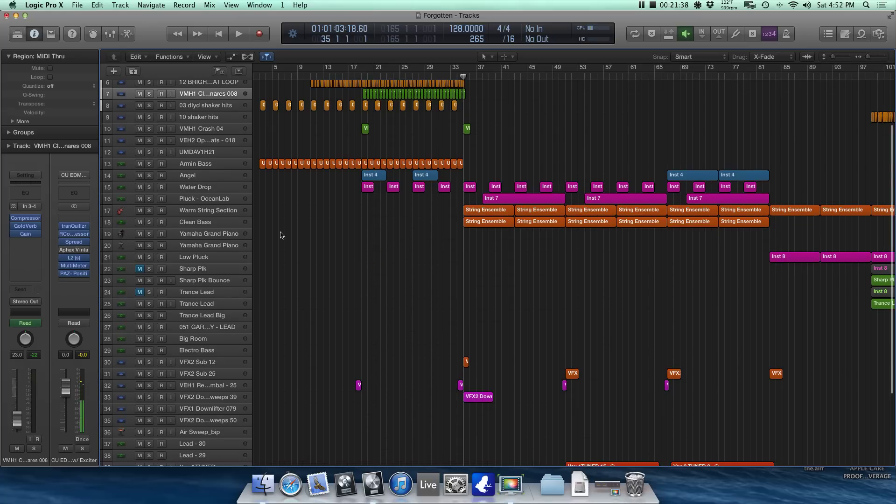
{"action": "key", "text": "super+Right"}
{"action": "key", "text": "super+Right"}
{"action": "key", "text": "super+Right"}
{"action": "key", "text": "super+Down"}
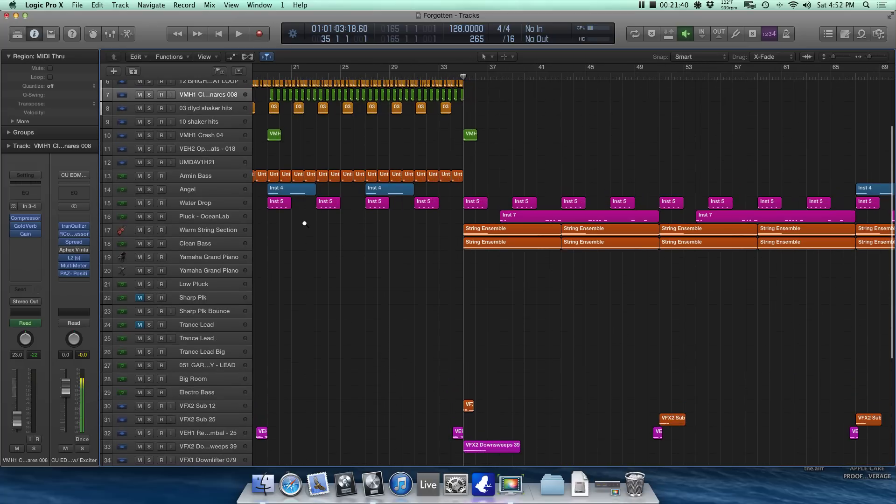
{"action": "key", "text": "super+Right"}
{"action": "key", "text": "super+Down"}
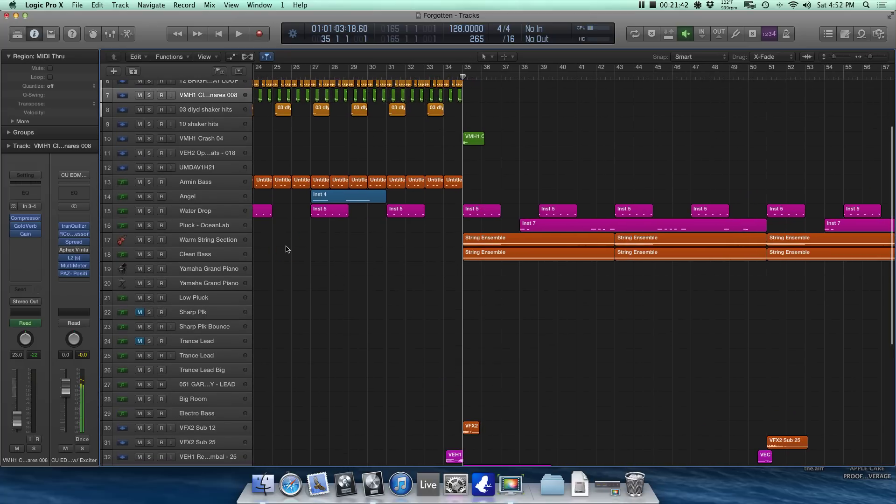
Step: Select the Warm String Section track, audition it in solo from bar 35 into bar 43, and turn its solo off
{"action": "left_click", "coordinate": [236, 242]}
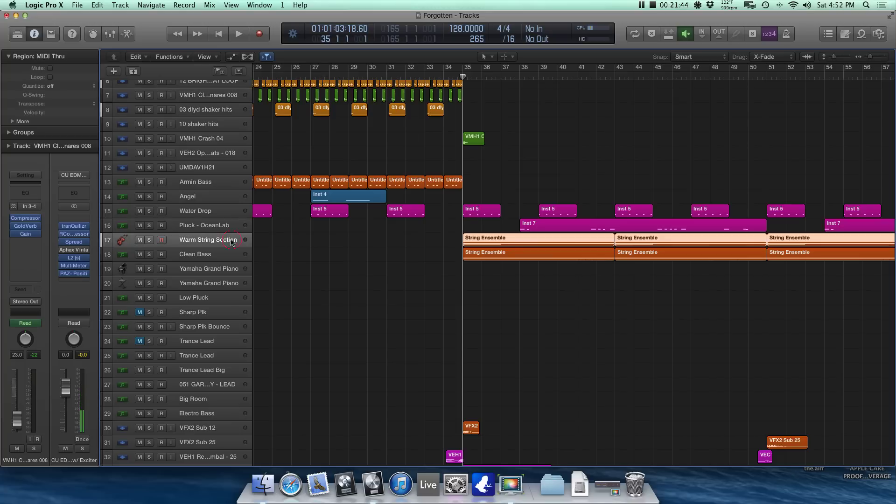
{"action": "key", "text": "super+Down"}
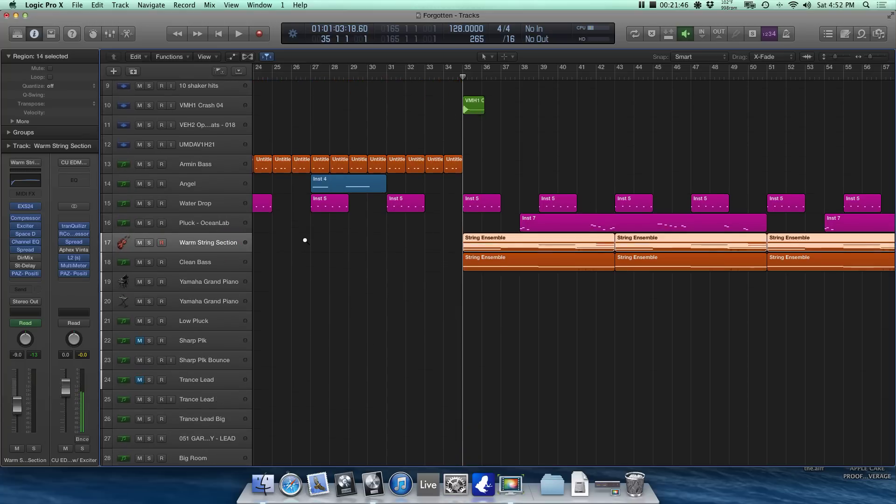
{"action": "key", "text": "super+Right"}
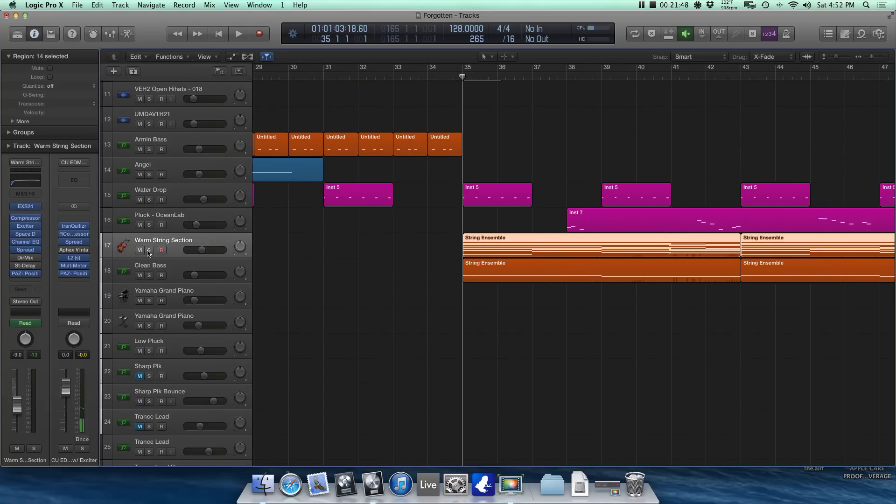
{"action": "left_click", "coordinate": [148, 250]}
{"action": "key", "text": "space"}
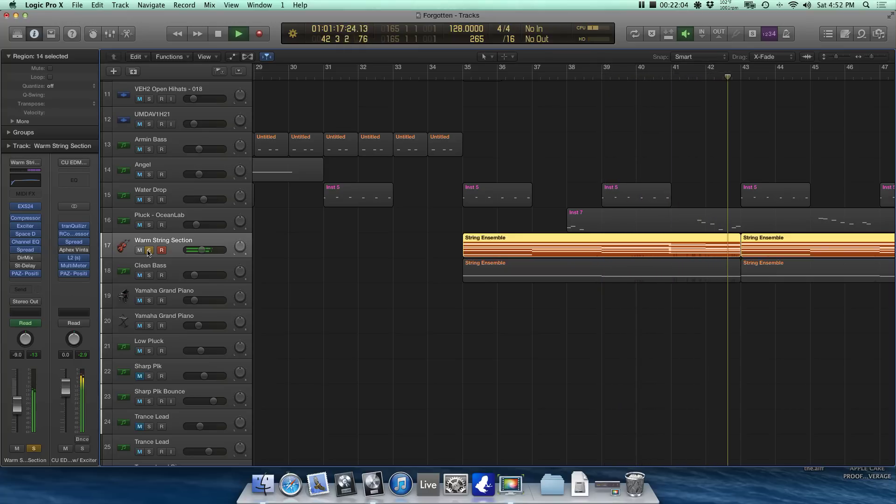
{"action": "key", "text": "space"}
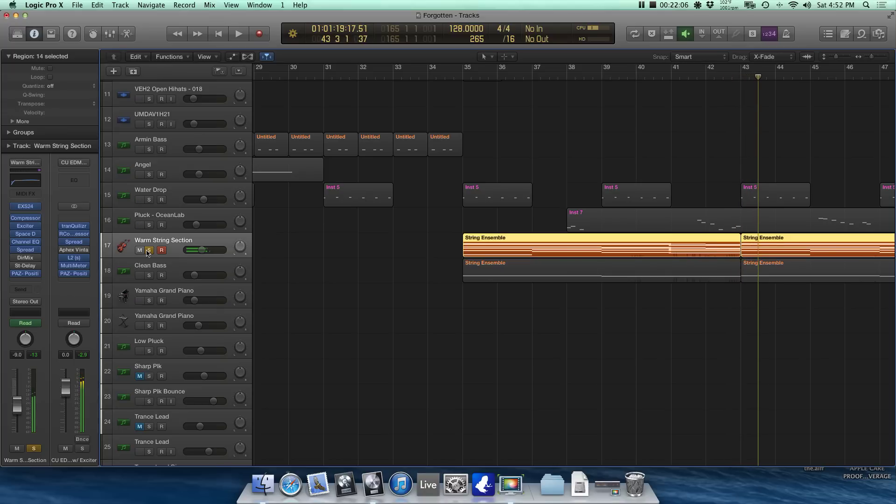
{"action": "left_click", "coordinate": [149, 250]}
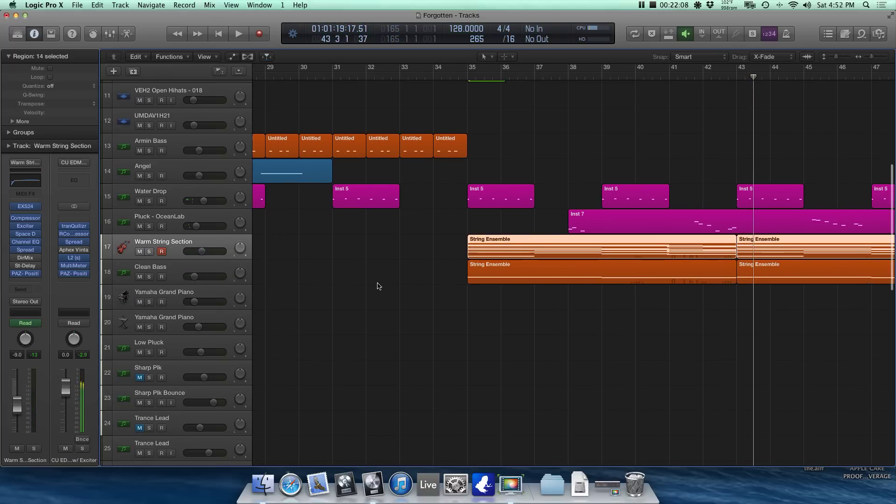
Step: Open the Warm String Section's Compressor to examine its settings, rewind the playhead to bar 35, and close the plug-in
{"action": "scroll", "coordinate": [376, 283], "scroll_direction": "down", "scroll_amount": 6}
{"action": "left_click", "coordinate": [280, 239]}
{"action": "left_click", "coordinate": [223, 242]}
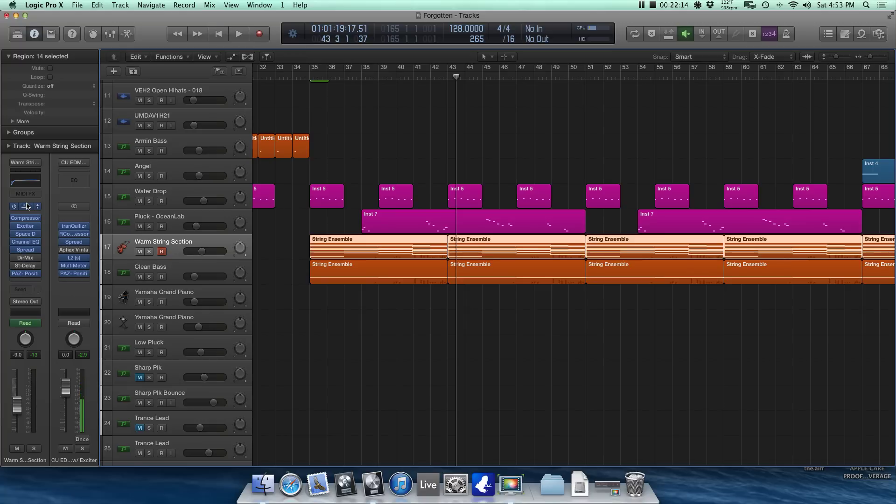
{"action": "left_click", "coordinate": [25, 218]}
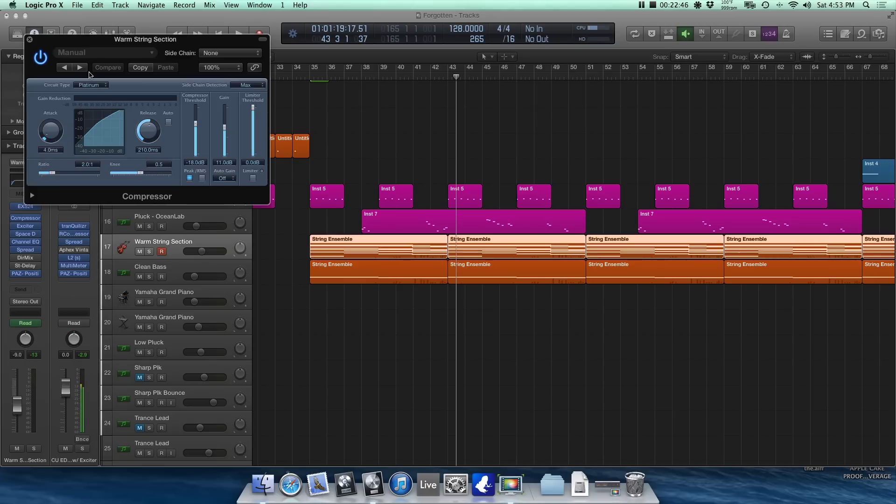
{"action": "key", "text": "comma"}
{"action": "key", "text": "comma"}
{"action": "key", "text": "comma"}
{"action": "key", "text": "comma"}
{"action": "key", "text": "comma"}
{"action": "key", "text": "comma"}
{"action": "key", "text": "comma"}
{"action": "key", "text": "comma"}
{"action": "key", "text": "comma"}
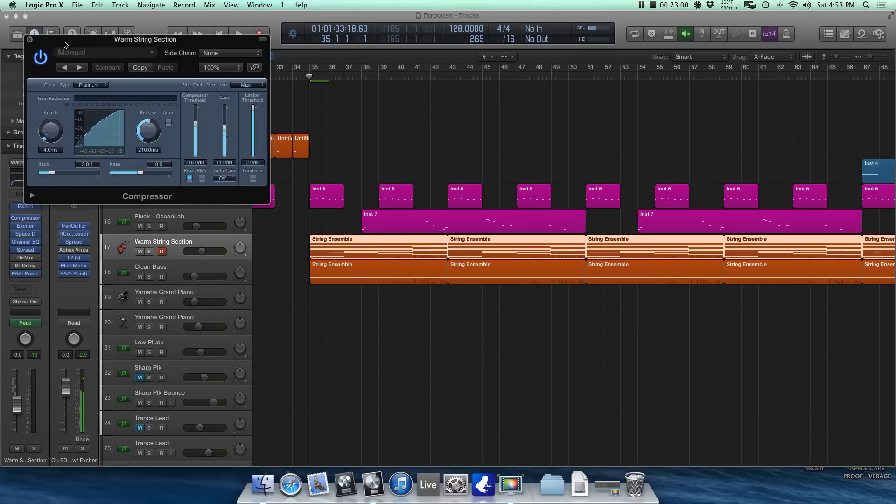
{"action": "left_click_drag", "start_coordinate": [64, 44], "coordinate": [72, 43]}
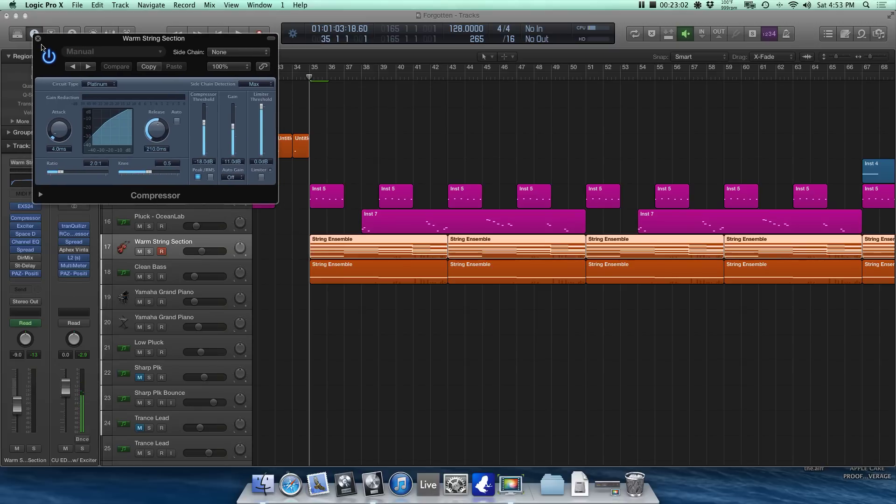
{"action": "left_click", "coordinate": [39, 39]}
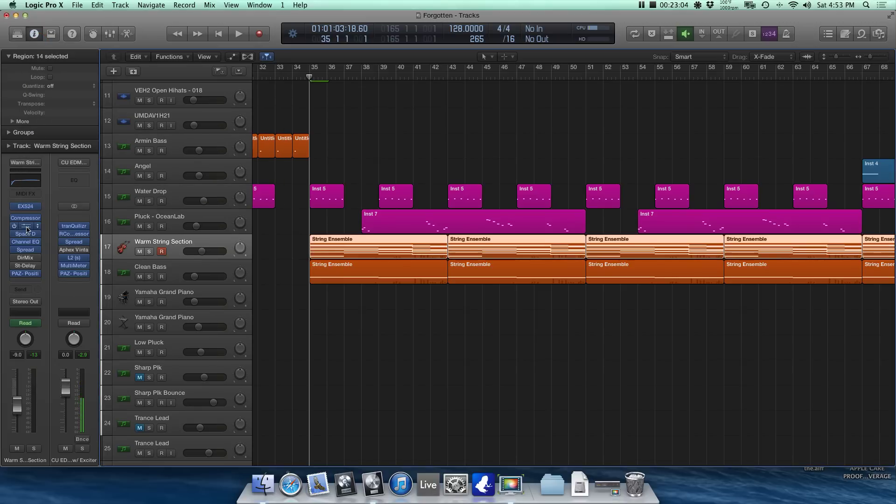
Step: Open the Warm String Section's Exciter and Space Designer to examine their settings, and close only the Exciter
{"action": "left_click", "coordinate": [26, 227]}
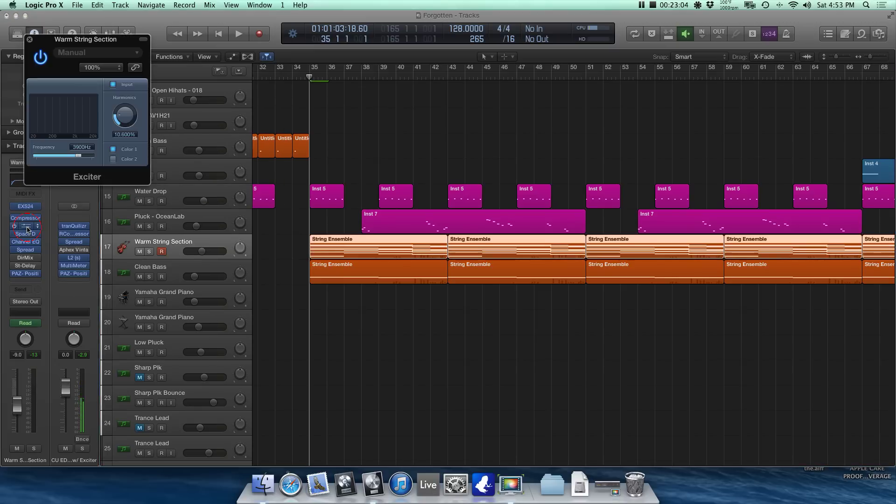
{"action": "left_click", "coordinate": [31, 41]}
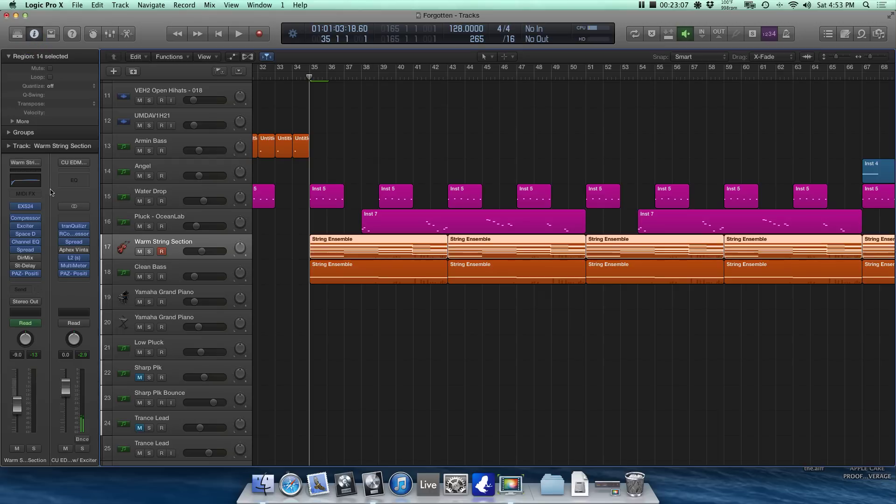
{"action": "left_click", "coordinate": [26, 236]}
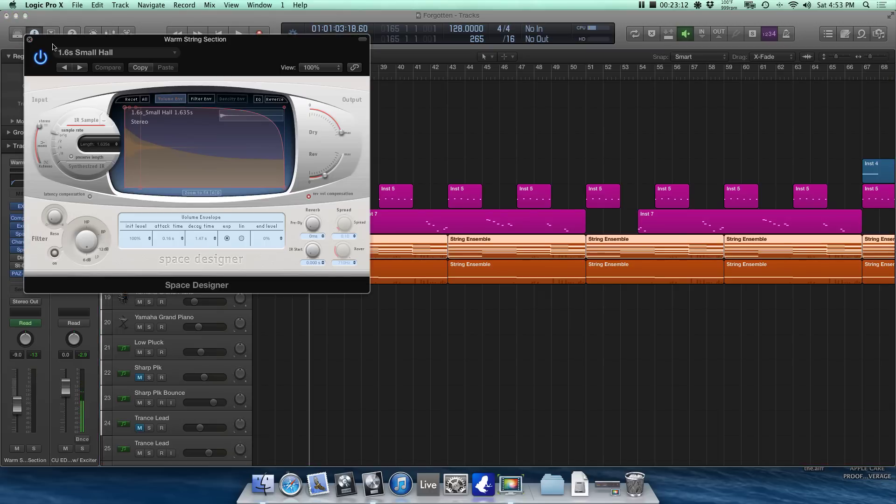
{"action": "left_click_drag", "start_coordinate": [64, 46], "coordinate": [198, 52]}
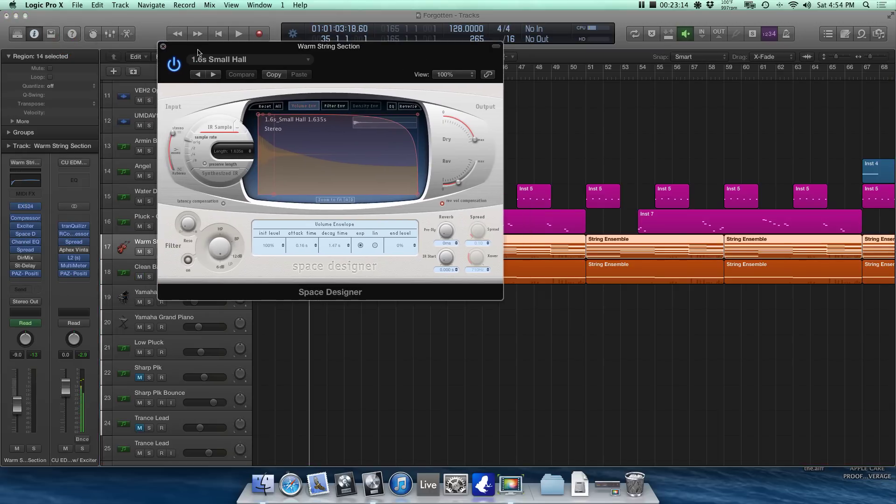
{"action": "left_click", "coordinate": [32, 227]}
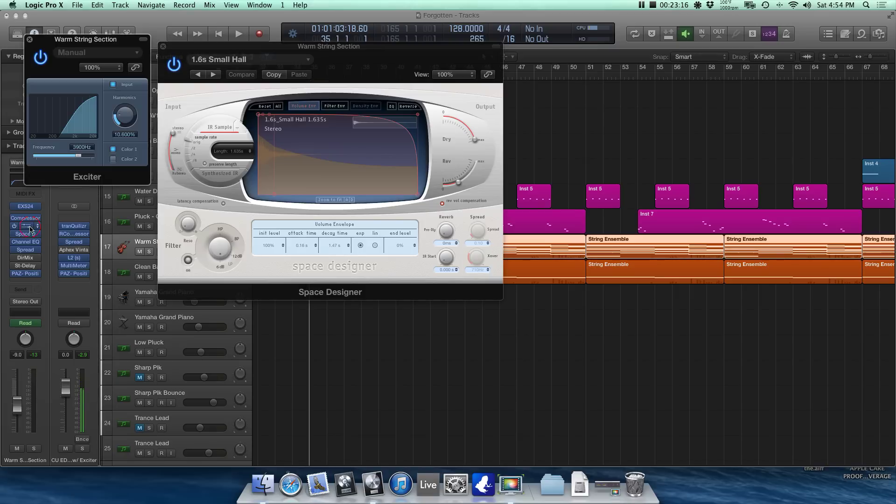
{"action": "left_click", "coordinate": [29, 39]}
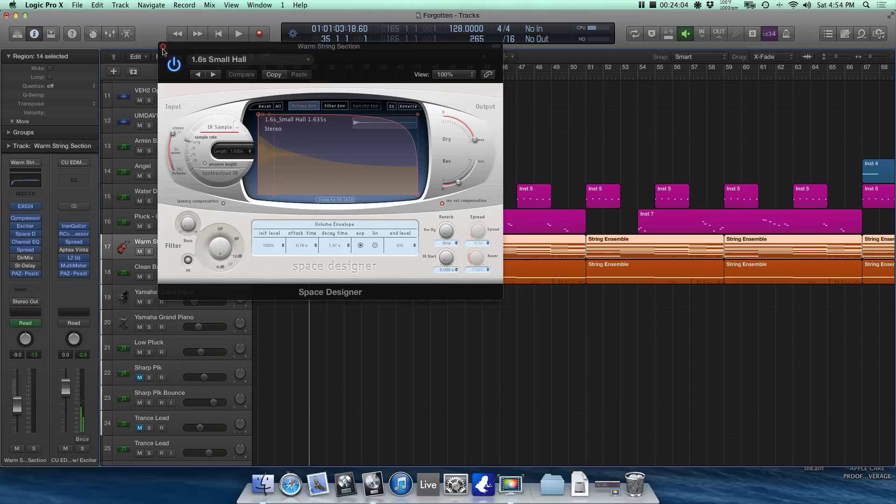
Step: Browse the Space Designer's preset categories, including Large Spaces and Warped Effects, without choosing one, and close the reverb
{"action": "left_click", "coordinate": [210, 61]}
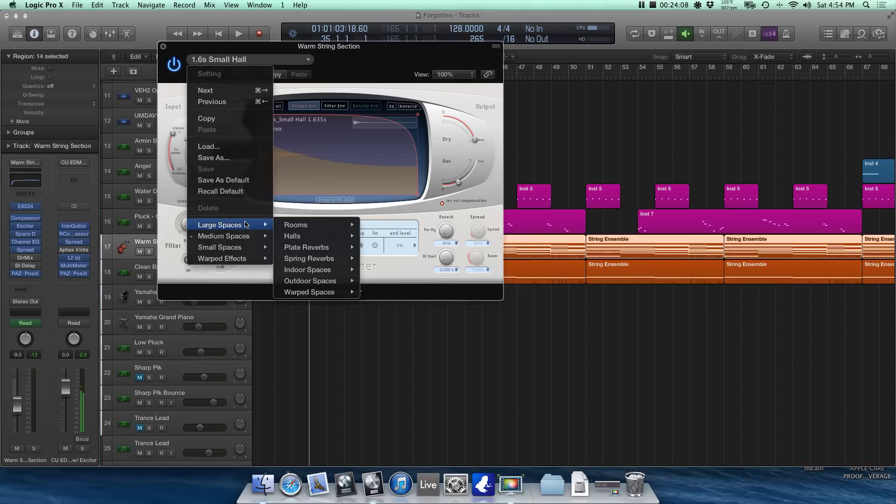
{"action": "mouse_move", "coordinate": [247, 238]}
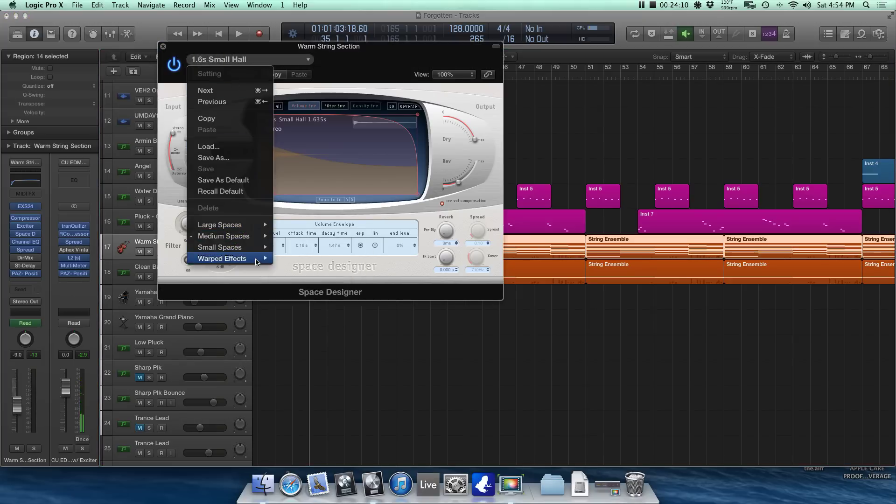
{"action": "mouse_move", "coordinate": [259, 262]}
{"action": "mouse_move", "coordinate": [306, 283]}
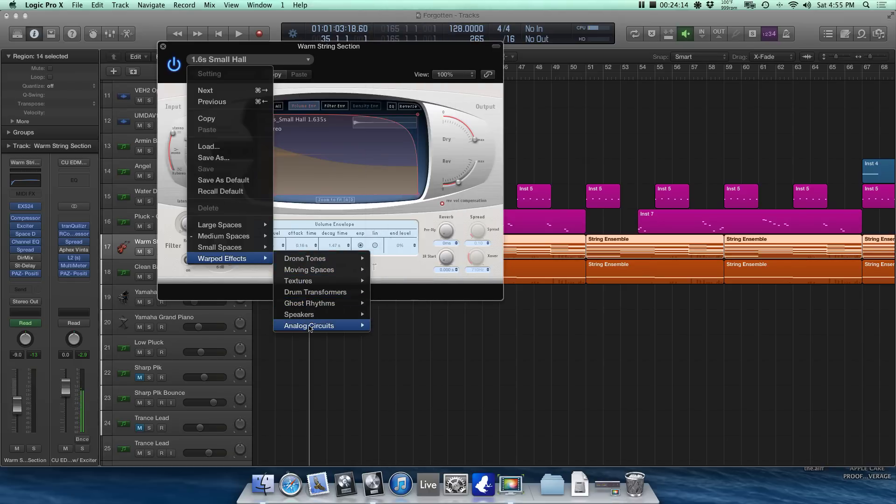
{"action": "mouse_move", "coordinate": [310, 327]}
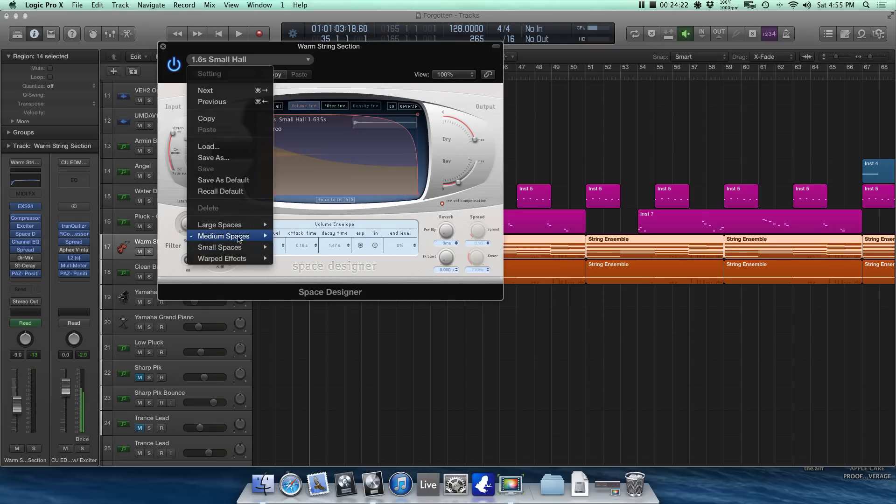
{"action": "mouse_move", "coordinate": [308, 247]}
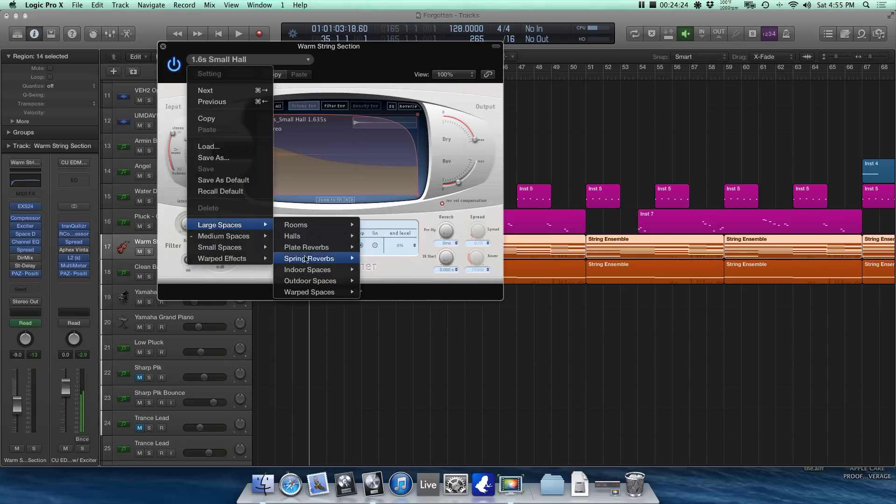
{"action": "left_click", "coordinate": [233, 44]}
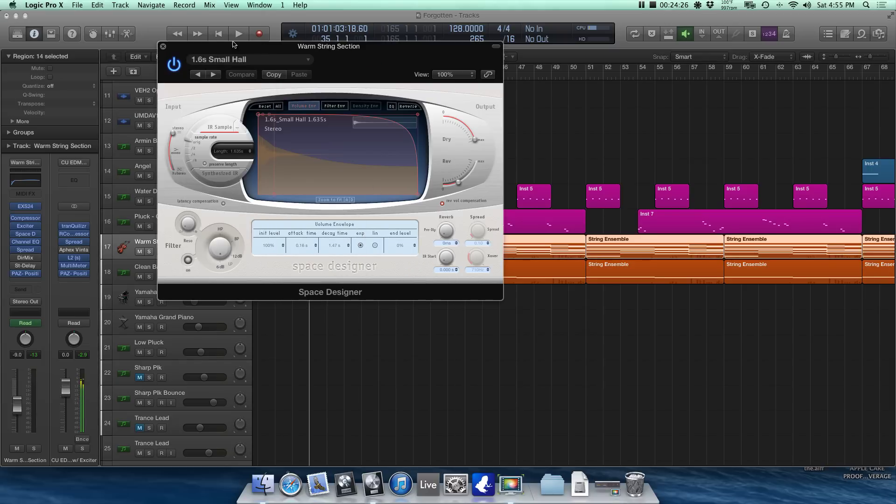
{"action": "left_click", "coordinate": [163, 47]}
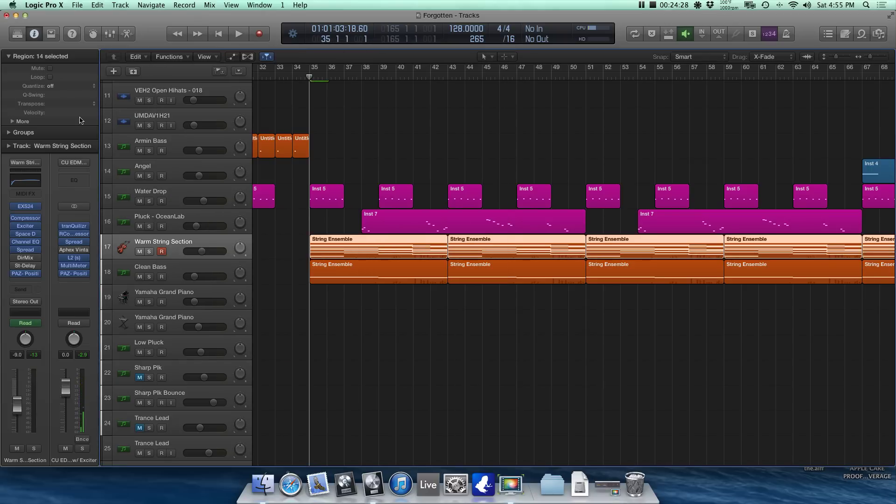
Step: Open the Warm String Section's Channel EQ and Stereo Spread in turn to examine their settings, closing each one
{"action": "left_click", "coordinate": [25, 243]}
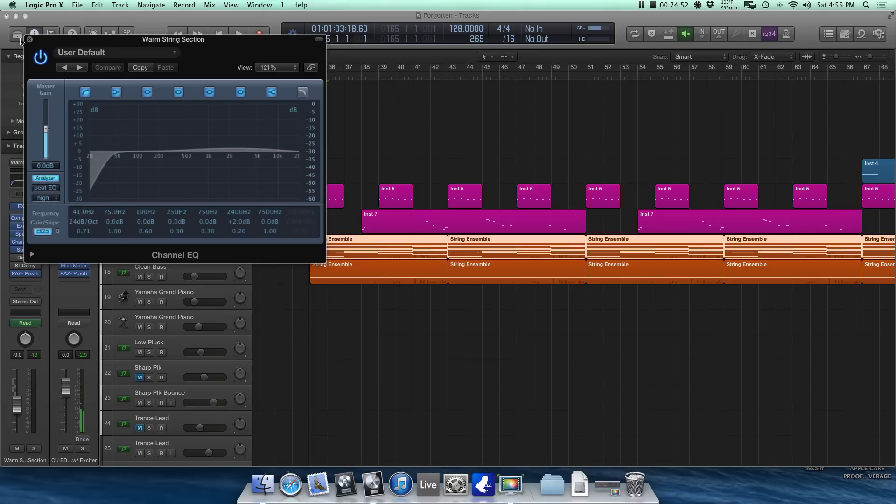
{"action": "left_click", "coordinate": [30, 42]}
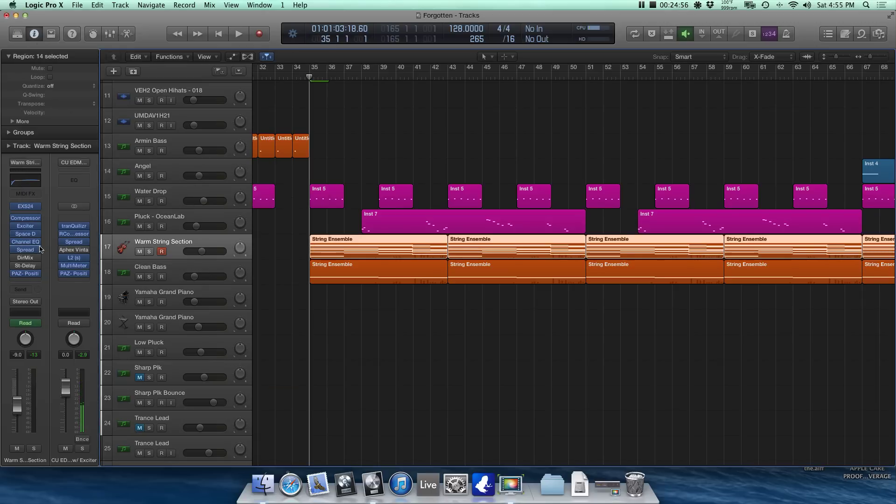
{"action": "left_click", "coordinate": [24, 252]}
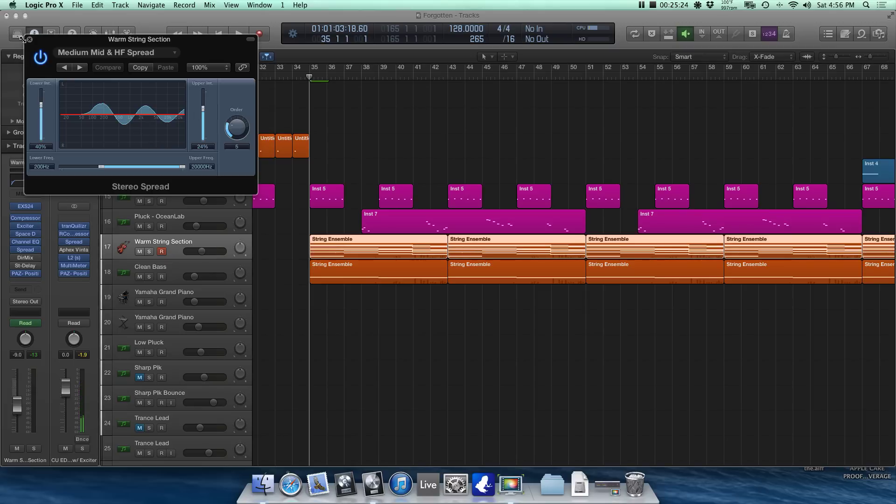
{"action": "left_click_drag", "start_coordinate": [39, 44], "coordinate": [41, 45]}
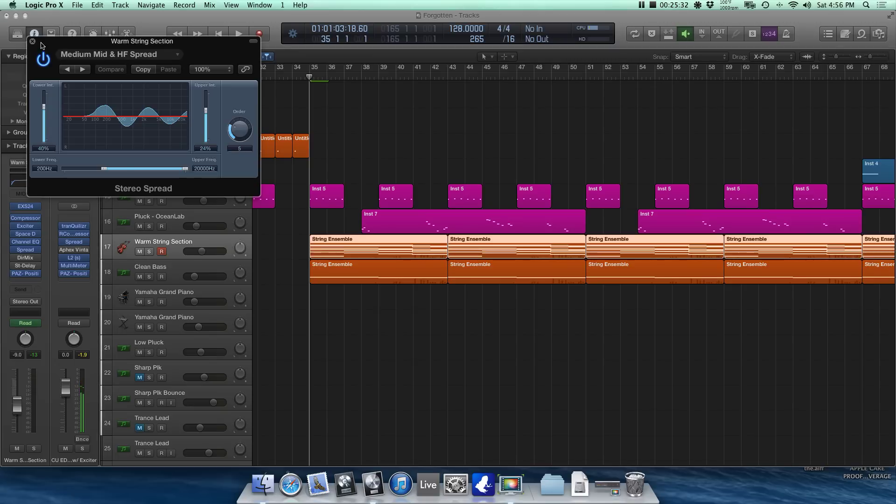
{"action": "mouse_move", "coordinate": [79, 246]}
{"action": "left_click", "coordinate": [32, 42]}
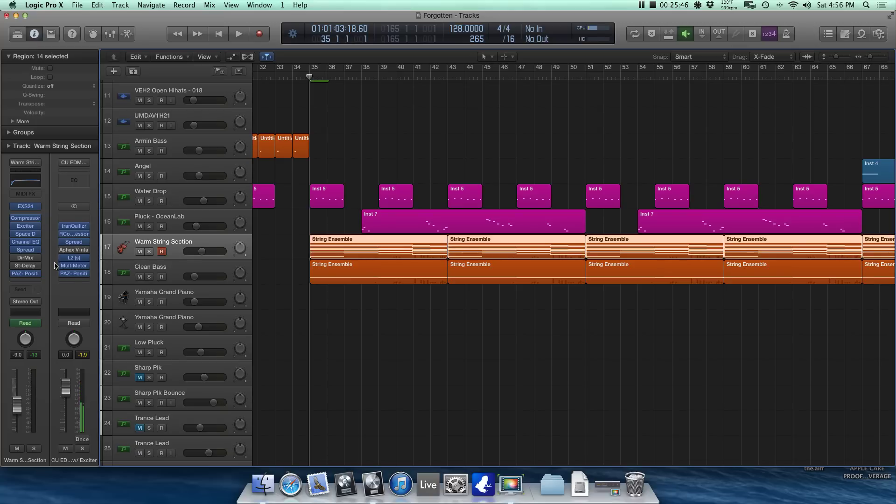
Step: Open the Warm String Section's PAZ Position analyzer, watch it while auditioning the track in solo from bar 35 into bar 43, and close it
{"action": "mouse_move", "coordinate": [29, 278]}
{"action": "left_click", "coordinate": [28, 275]}
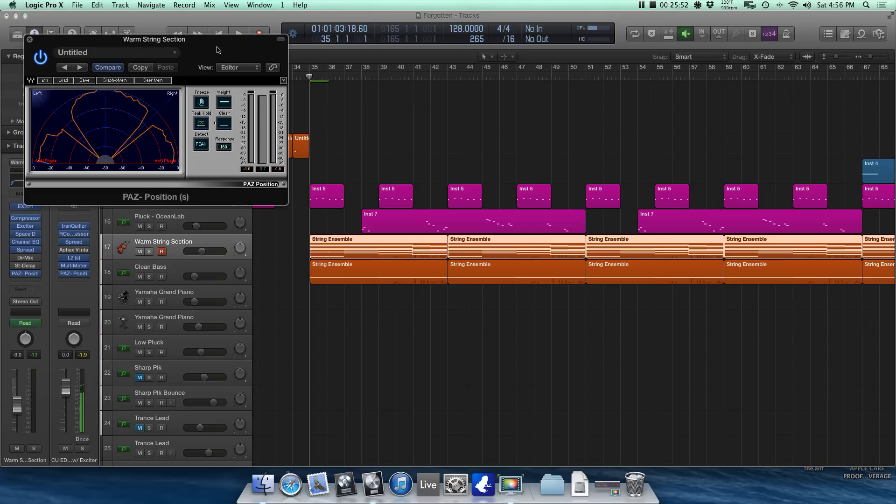
{"action": "left_click_drag", "start_coordinate": [217, 44], "coordinate": [257, 51]}
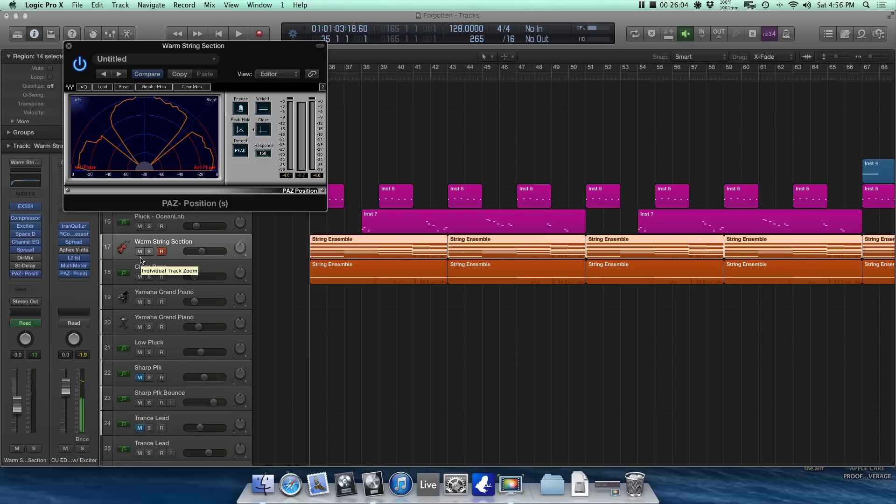
{"action": "mouse_move", "coordinate": [75, 276]}
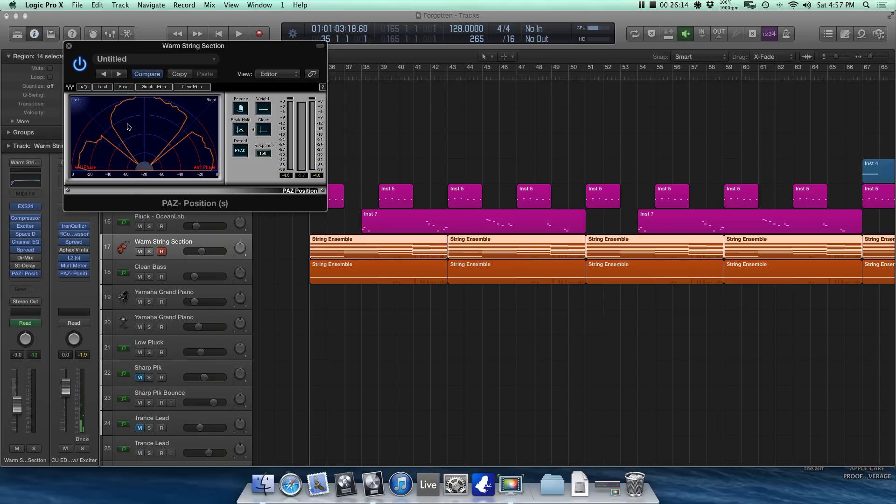
{"action": "scroll", "coordinate": [153, 246], "scroll_direction": "down", "scroll_amount": 1}
{"action": "left_click", "coordinate": [149, 240]}
{"action": "key", "text": "space"}
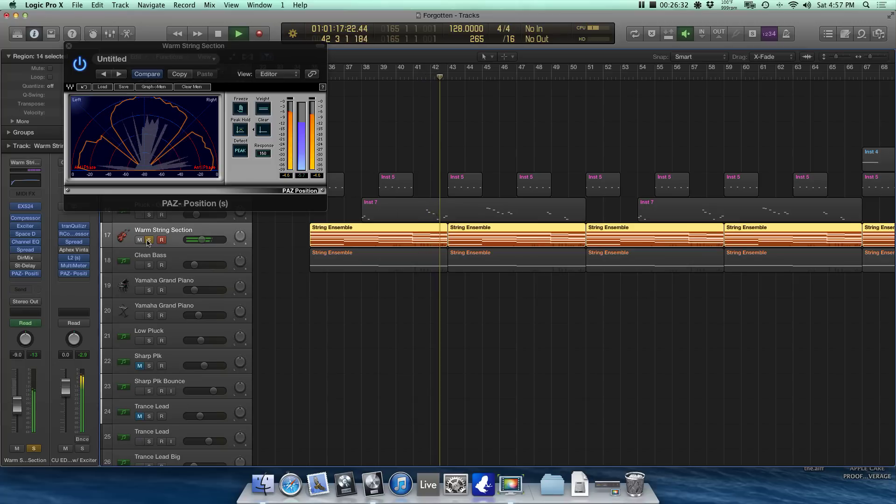
{"action": "key", "text": "space"}
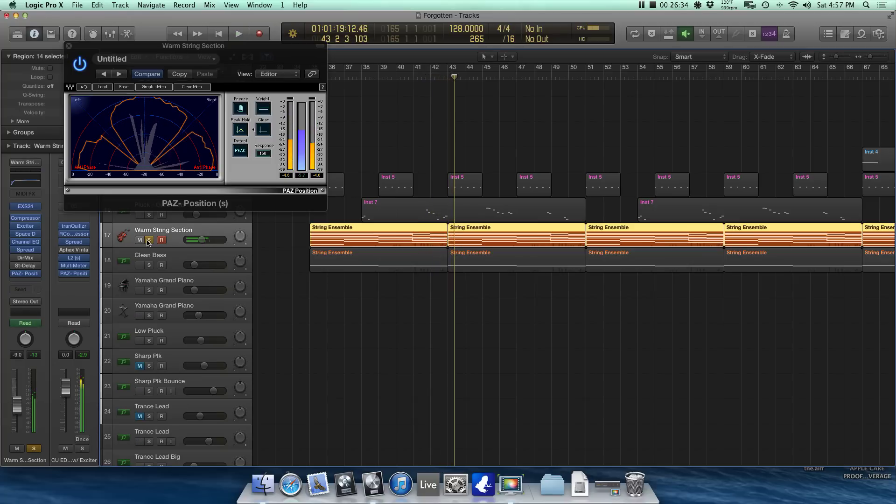
{"action": "left_click", "coordinate": [149, 239]}
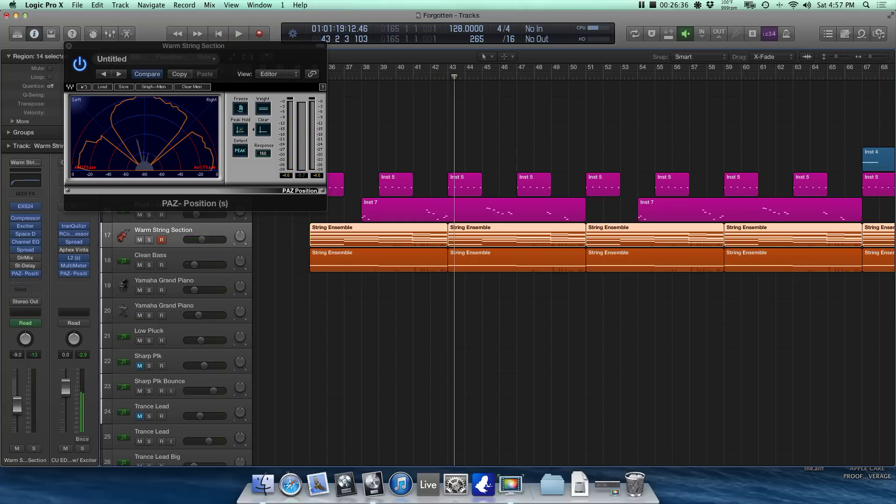
{"action": "left_click", "coordinate": [68, 46]}
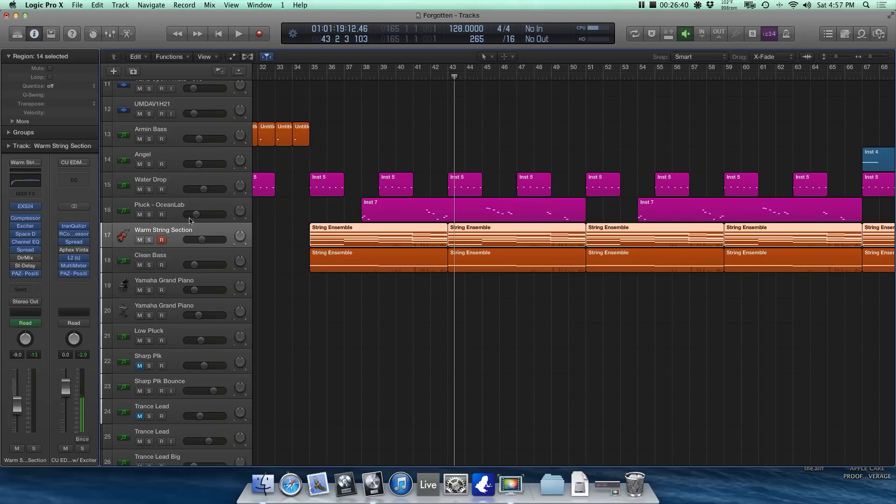
Step: Select the Pluck - OceanLab track and rewind the playhead to bar 38, where its first region starts
{"action": "left_click", "coordinate": [172, 207]}
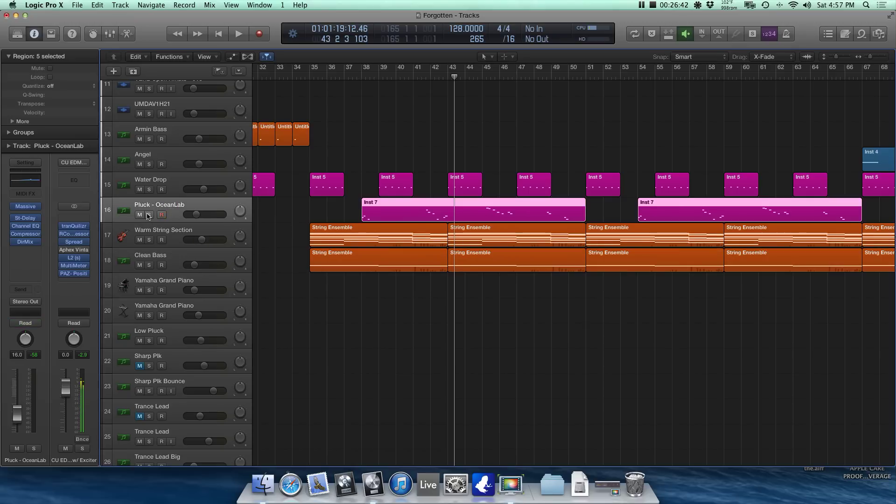
{"action": "key", "text": "comma"}
{"action": "key", "text": "comma"}
{"action": "key", "text": "comma"}
{"action": "key", "text": "comma"}
{"action": "key", "text": "comma"}
{"action": "key", "text": "comma"}
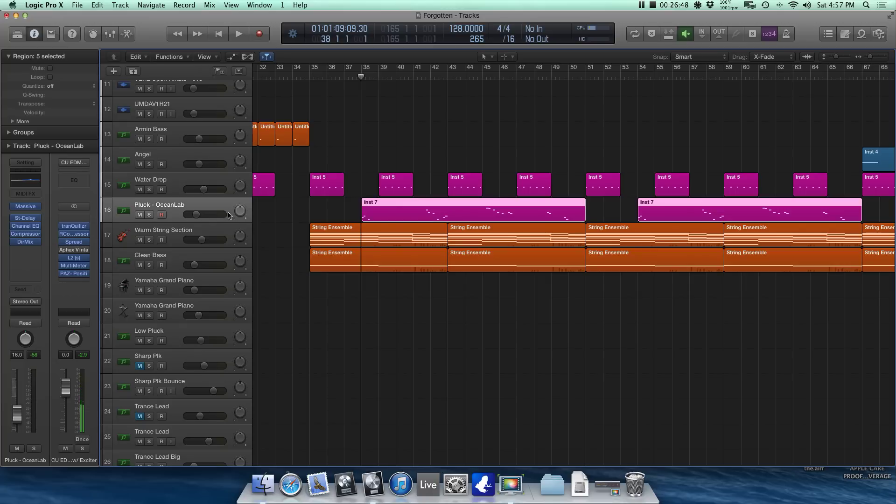
Step: Audition the Pluck - OceanLab track in solo from bar 38 into bar 51, and turn its solo off
{"action": "left_click_drag", "start_coordinate": [301, 208], "coordinate": [461, 238]}
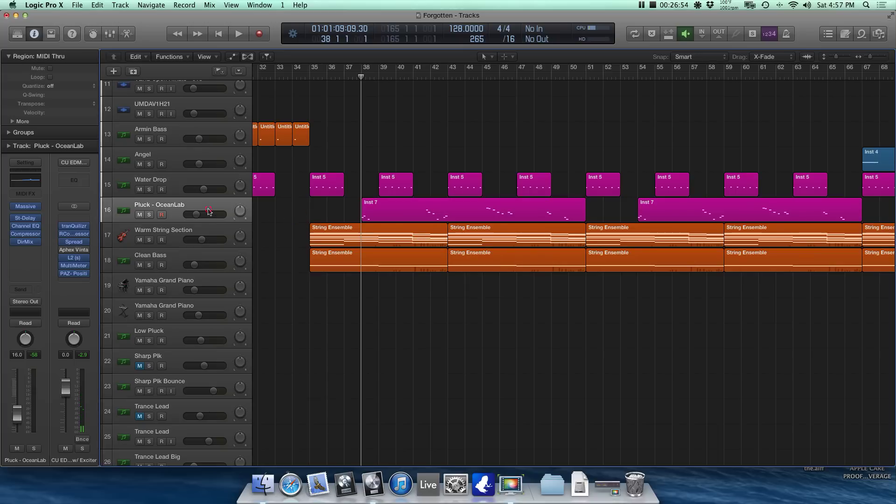
{"action": "left_click", "coordinate": [160, 209]}
{"action": "left_click", "coordinate": [148, 215]}
{"action": "key", "text": "space"}
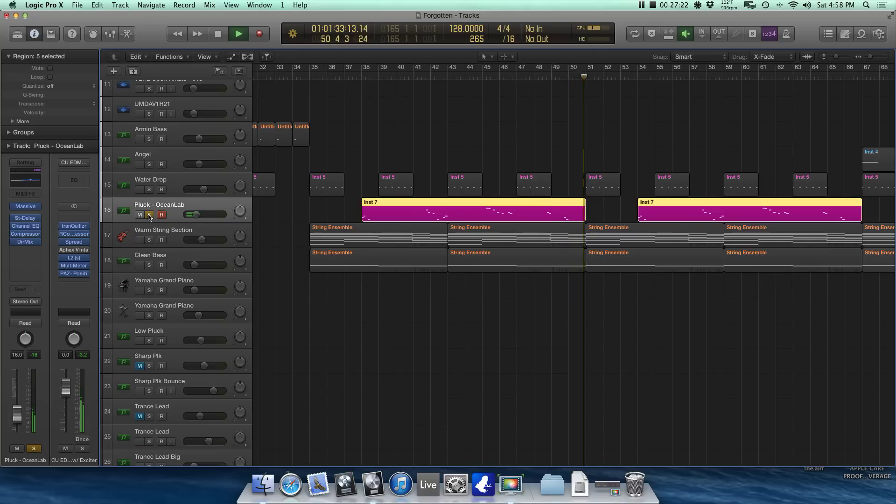
{"action": "left_click", "coordinate": [149, 215]}
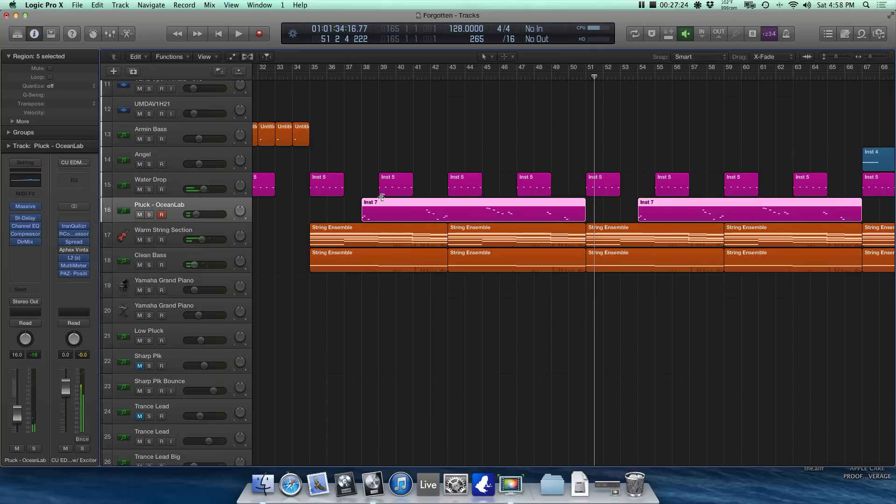
Step: Open the Pluck - OceanLab's first Inst 7 region in an enlarged Piano Roll and examine its notes from bar 38 to 51
{"action": "left_click", "coordinate": [343, 204]}
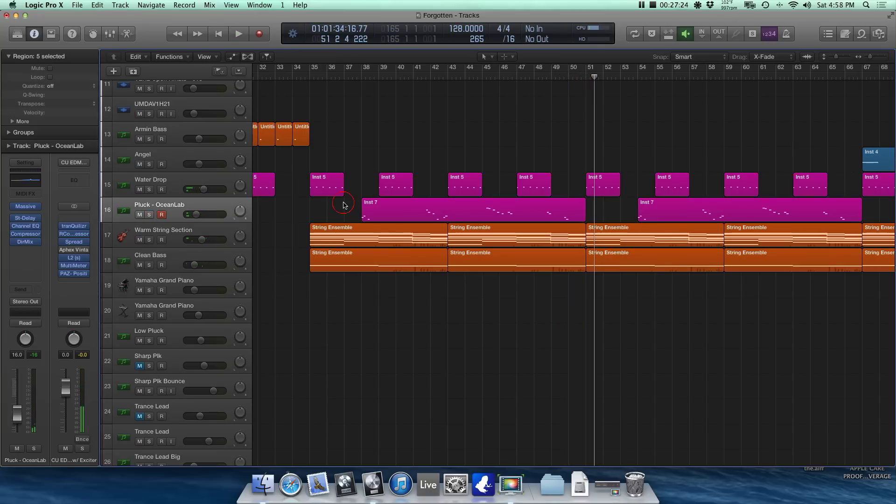
{"action": "left_click", "coordinate": [395, 217]}
{"action": "key", "text": "e"}
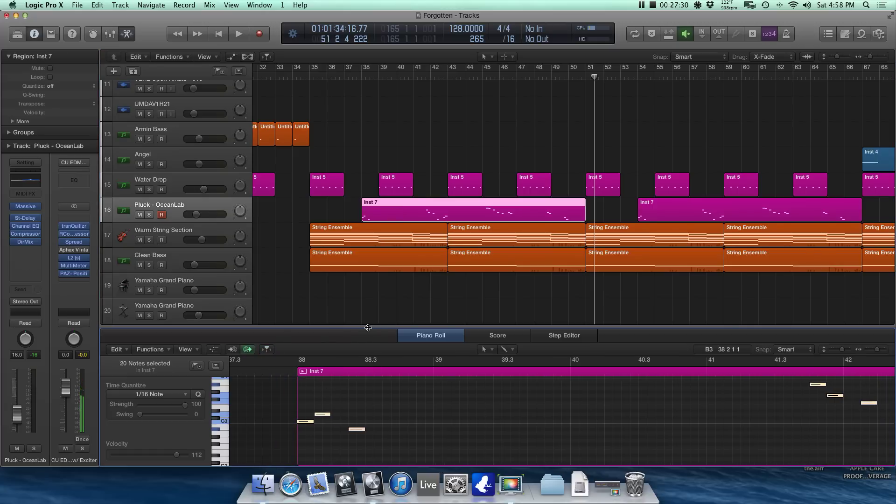
{"action": "left_click_drag", "start_coordinate": [368, 327], "coordinate": [369, 252]}
{"action": "scroll", "coordinate": [382, 405], "scroll_direction": "right", "scroll_amount": 2}
{"action": "scroll", "coordinate": [380, 405], "scroll_direction": "down", "scroll_amount": 6}
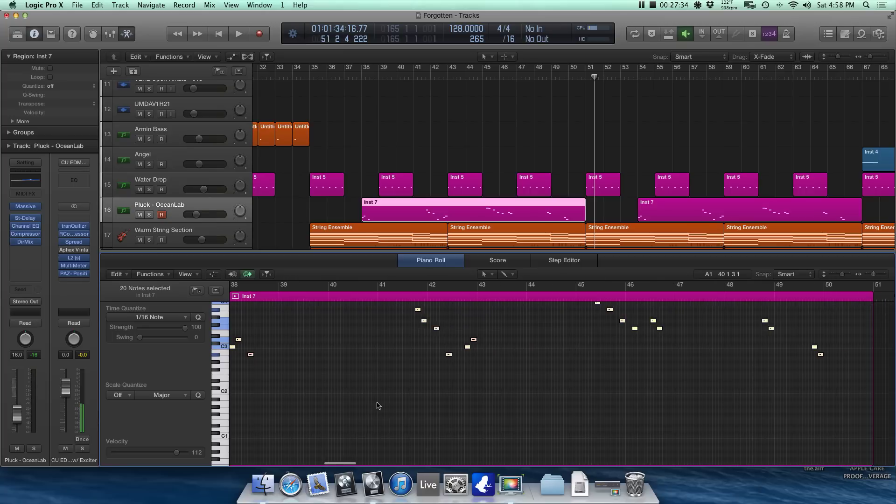
{"action": "scroll", "coordinate": [253, 217], "scroll_direction": "down", "scroll_amount": 2}
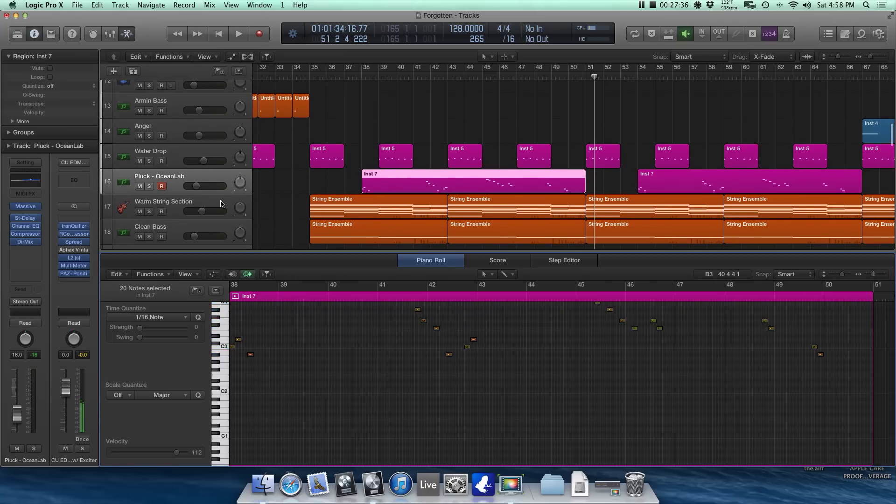
Step: Open the Pluck - OceanLab's Stereo Delay and Channel EQ in turn to examine their settings, closing each one
{"action": "left_click", "coordinate": [30, 218]}
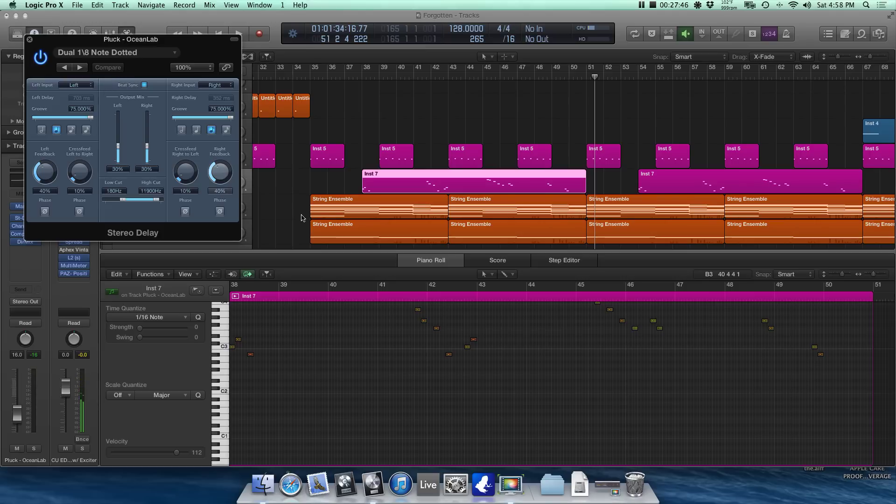
{"action": "left_click", "coordinate": [29, 42]}
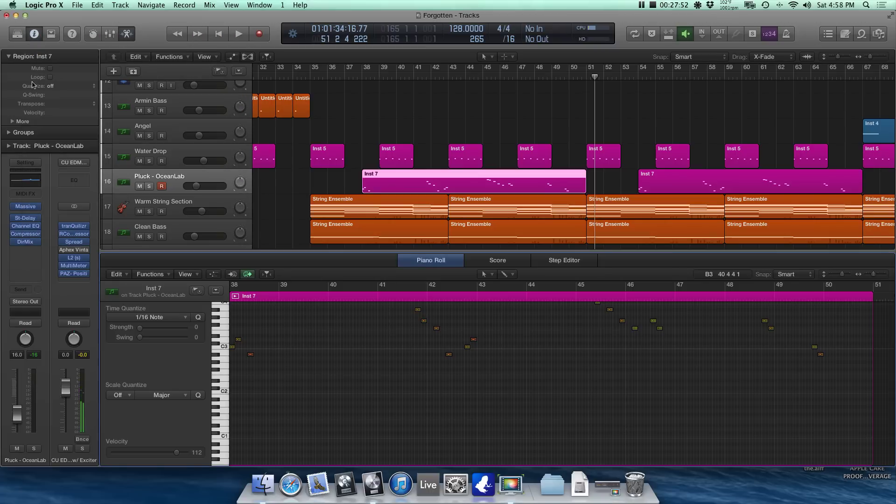
{"action": "mouse_move", "coordinate": [33, 221]}
{"action": "left_click", "coordinate": [27, 227]}
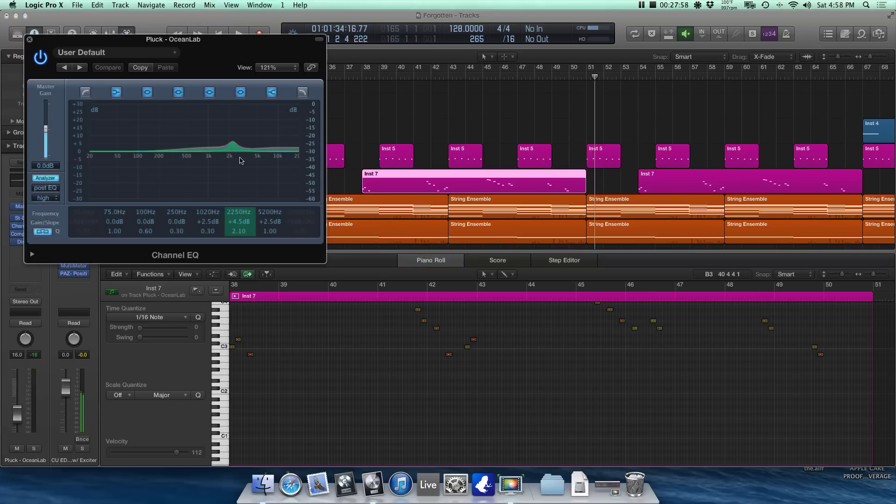
{"action": "left_click", "coordinate": [29, 39]}
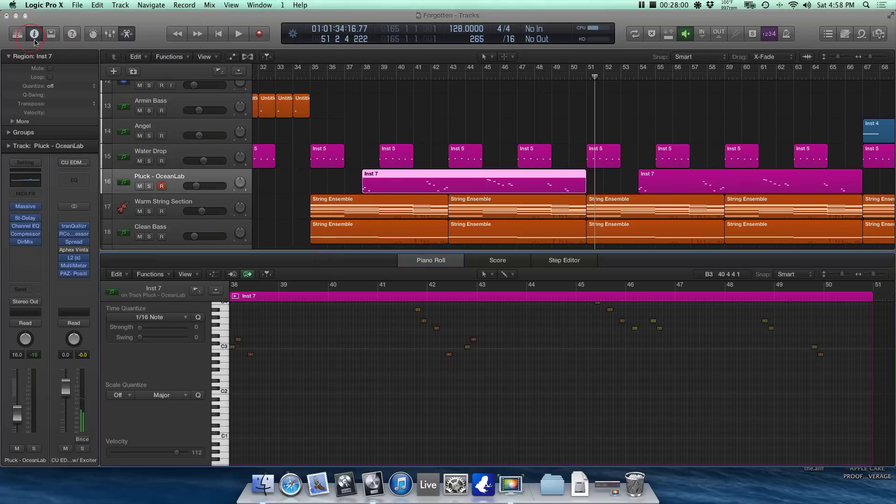
Step: Reselect the Pluck - OceanLab track after viewing Water Drop, examine and close its Compressor, and open its Direction Mixer
{"action": "left_click", "coordinate": [171, 153]}
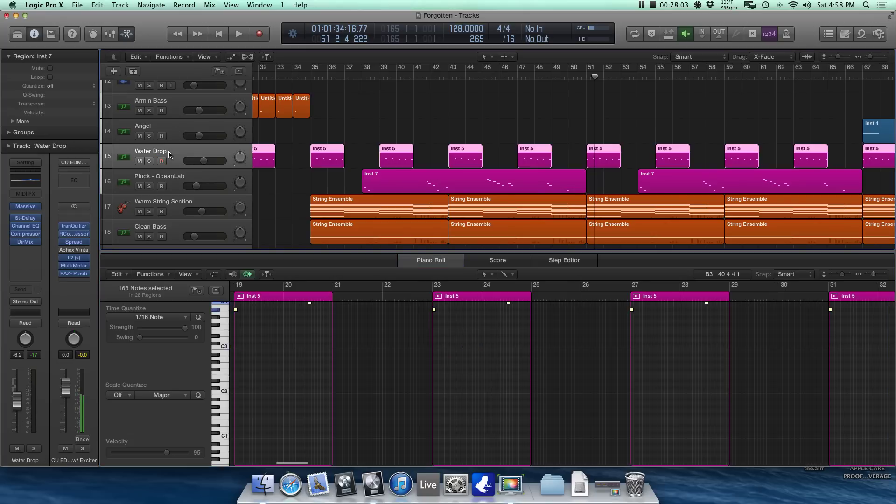
{"action": "left_click", "coordinate": [168, 178]}
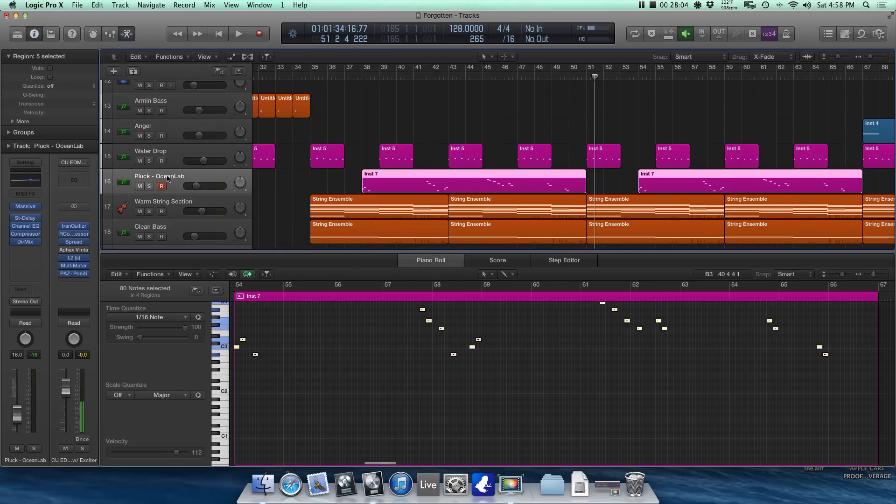
{"action": "left_click", "coordinate": [28, 235]}
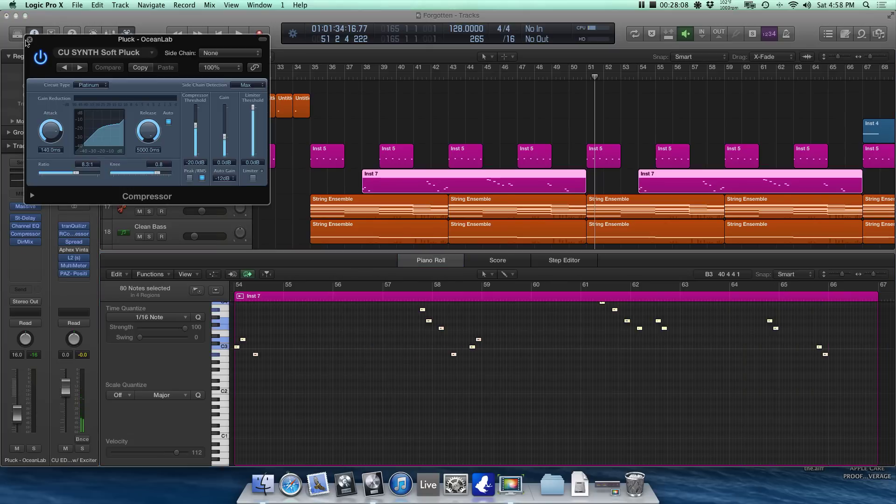
{"action": "left_click", "coordinate": [29, 40]}
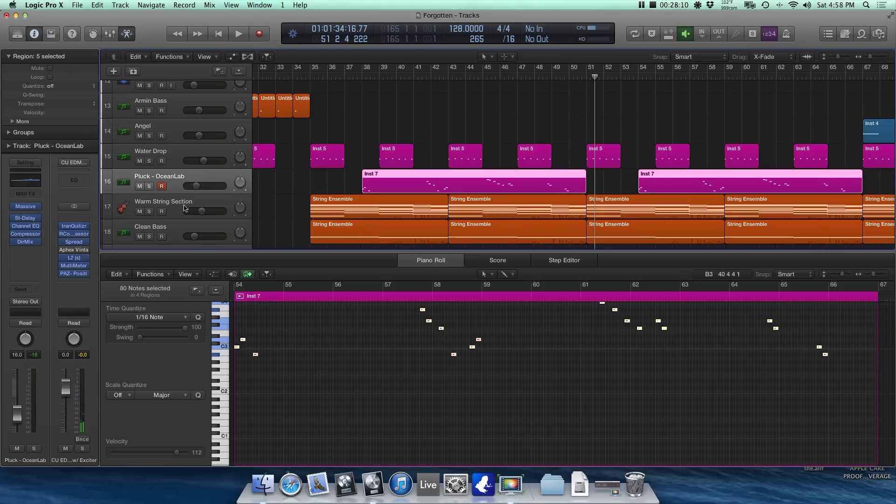
{"action": "left_click", "coordinate": [25, 242]}
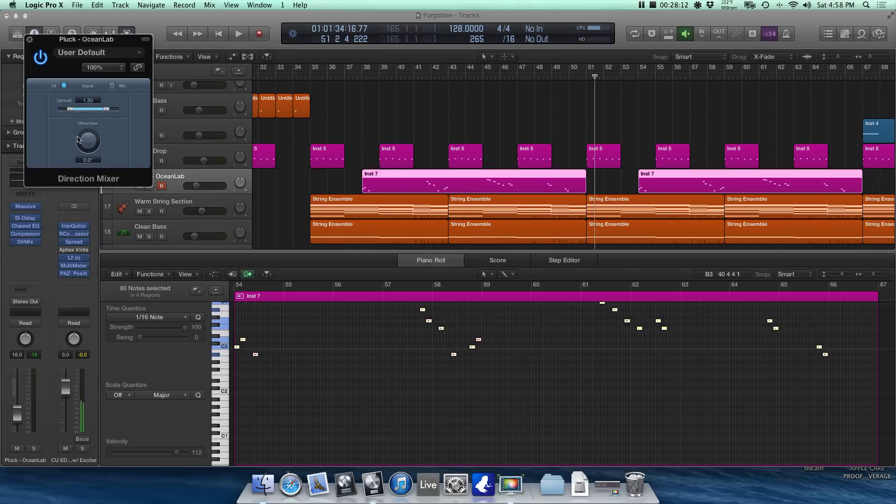
Step: Move the Direction Mixer window off the track list, select the first Inst 7 region, and place the playhead in bar 41
{"action": "left_click", "coordinate": [207, 152]}
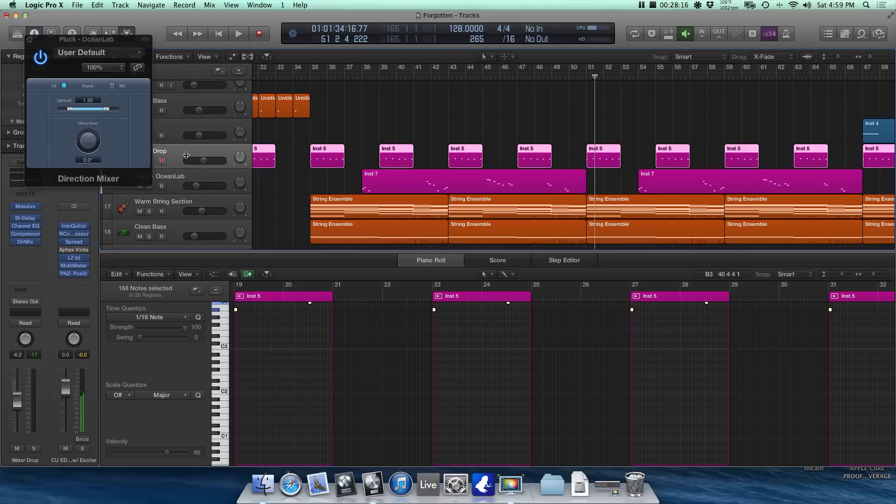
{"action": "left_click_drag", "start_coordinate": [111, 44], "coordinate": [349, 29]}
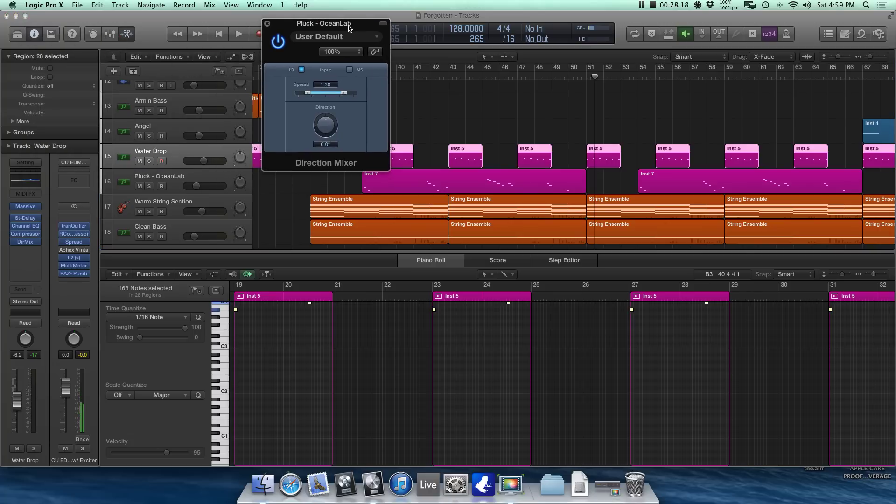
{"action": "left_click_drag", "start_coordinate": [436, 153], "coordinate": [473, 168]}
{"action": "left_click", "coordinate": [506, 186]}
{"action": "left_click", "coordinate": [534, 163]}
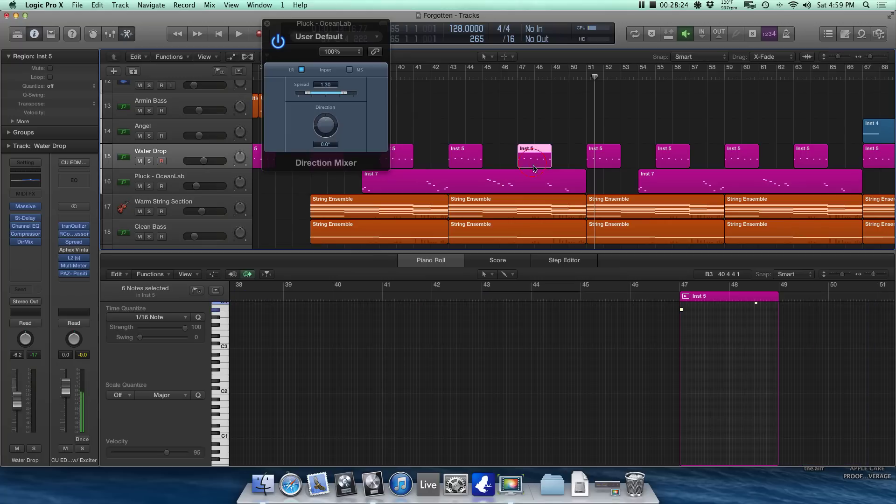
{"action": "left_click", "coordinate": [560, 177]}
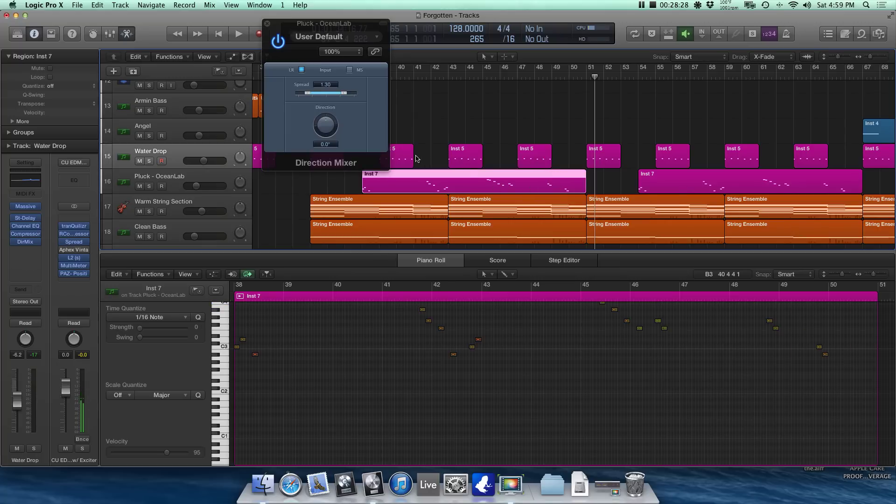
{"action": "left_click", "coordinate": [423, 80]}
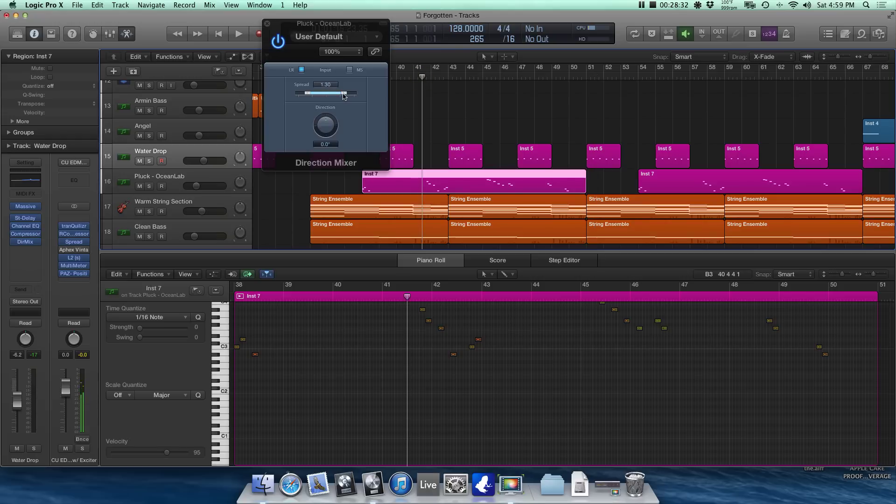
Step: Open the Angel track's Direction Mixer beside the Pluck - OceanLab's, compare their Spread settings, and close both windows
{"action": "left_click", "coordinate": [214, 127]}
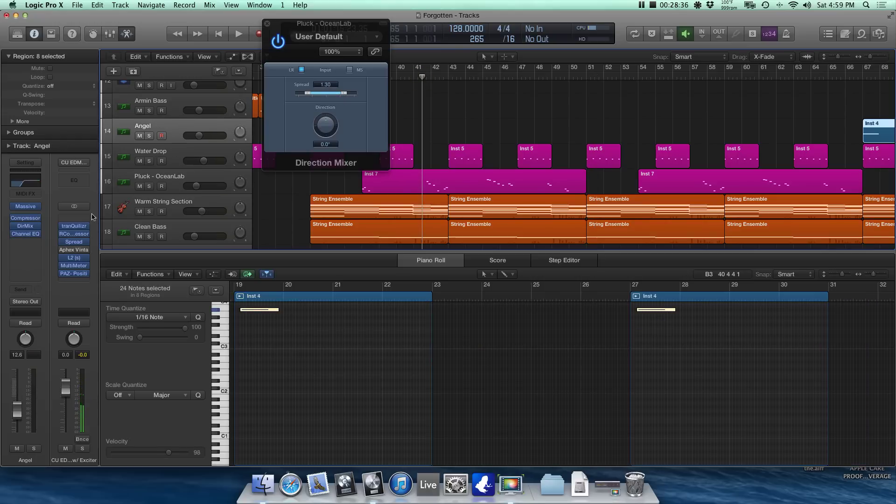
{"action": "left_click", "coordinate": [48, 226]}
{"action": "key", "text": "Escape"}
{"action": "left_click", "coordinate": [25, 226]}
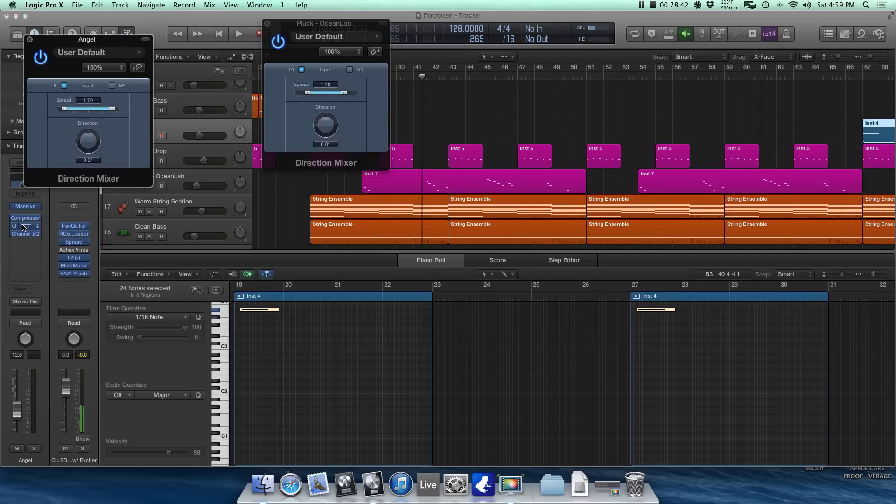
{"action": "left_click_drag", "start_coordinate": [106, 44], "coordinate": [215, 28]}
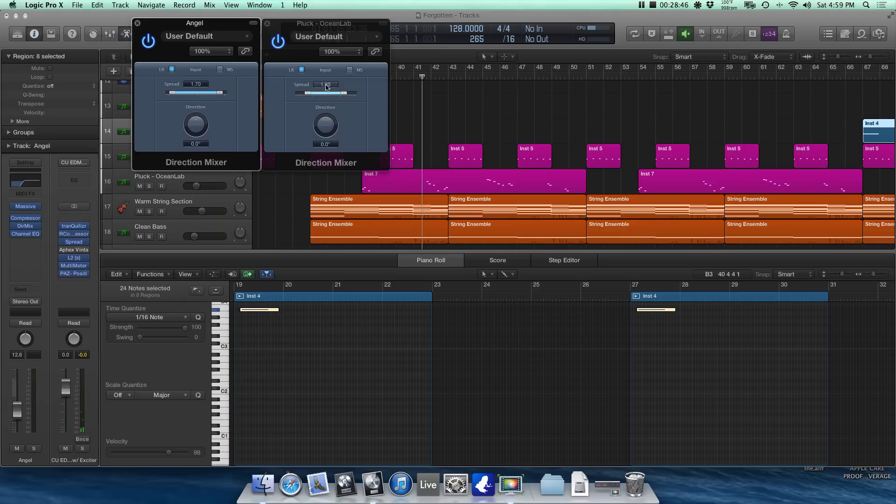
{"action": "left_click", "coordinate": [137, 22]}
{"action": "left_click", "coordinate": [267, 23]}
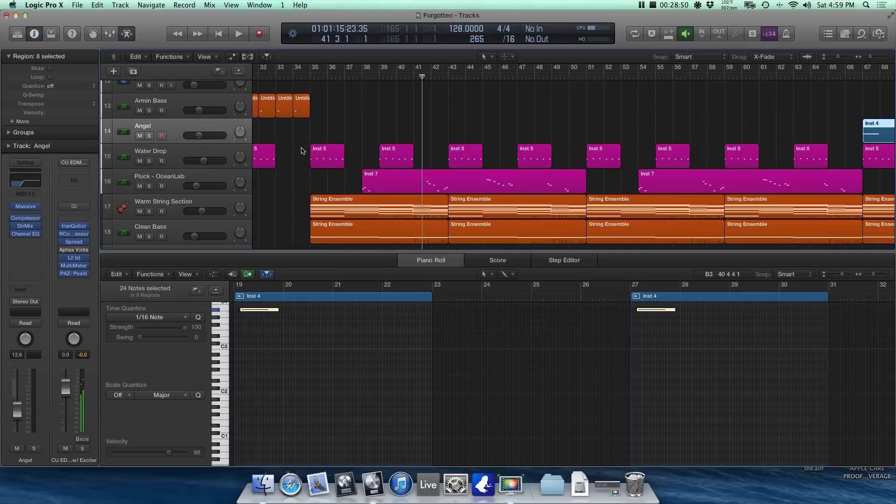
{"action": "left_click", "coordinate": [353, 116]}
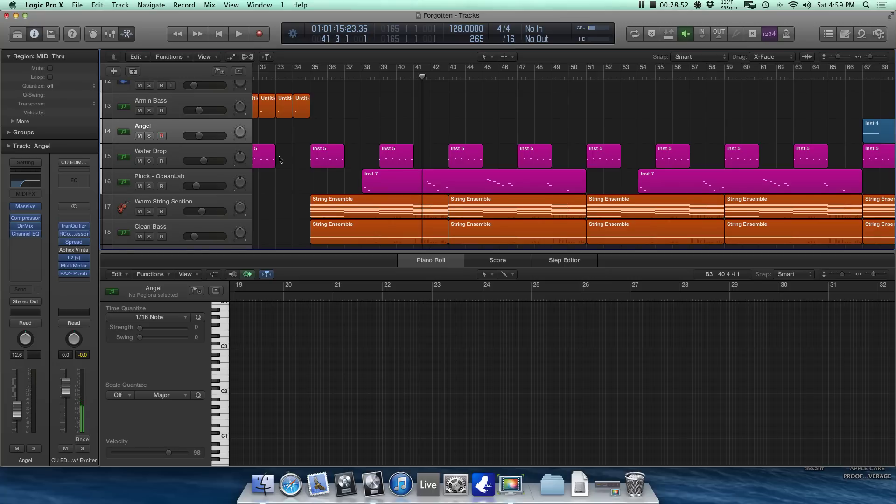
Step: Select the Clean Bass track, listen to it soloed from bar 35, and stop playback with its solo switched off
{"action": "scroll", "coordinate": [282, 159], "scroll_direction": "down", "scroll_amount": 3}
{"action": "left_click", "coordinate": [204, 185]}
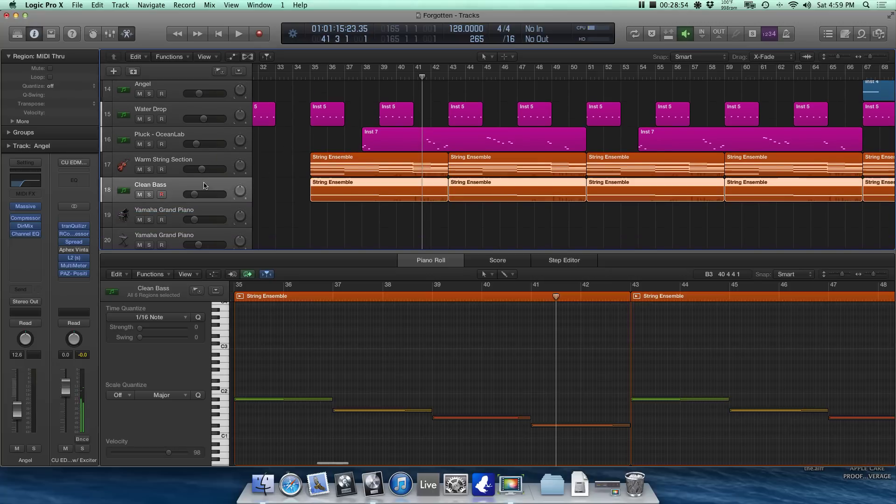
{"action": "left_click", "coordinate": [307, 95]}
{"action": "left_click_drag", "start_coordinate": [329, 76], "coordinate": [310, 76]}
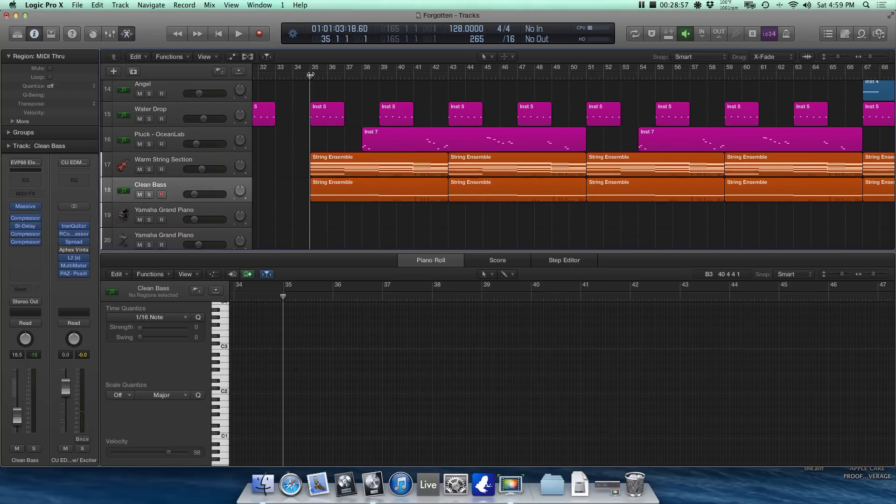
{"action": "left_click", "coordinate": [149, 195]}
{"action": "key", "text": "space"}
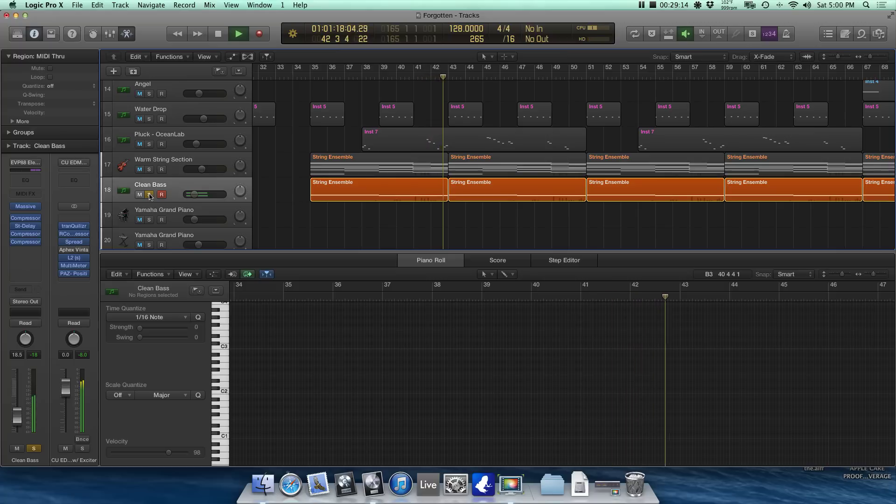
{"action": "left_click", "coordinate": [150, 195]}
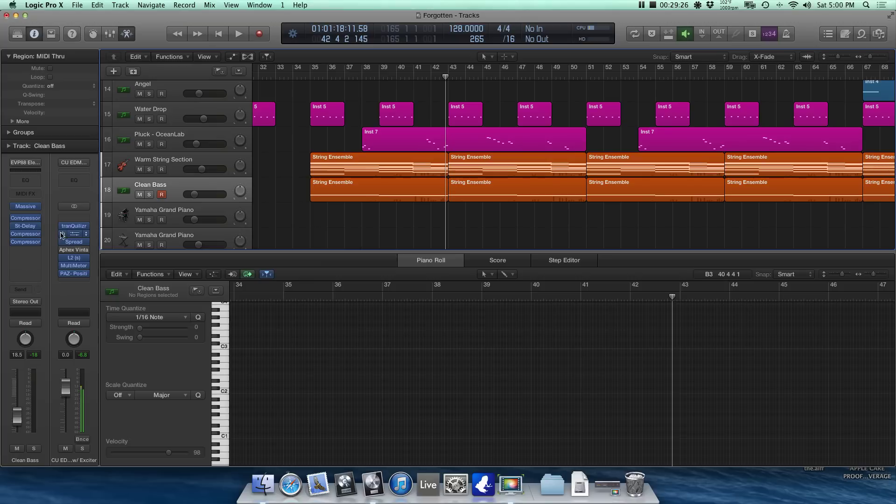
Step: Examine the settings of the Clean Bass's first Compressor and its Stereo Delay in turn, closing each one
{"action": "left_click", "coordinate": [27, 219]}
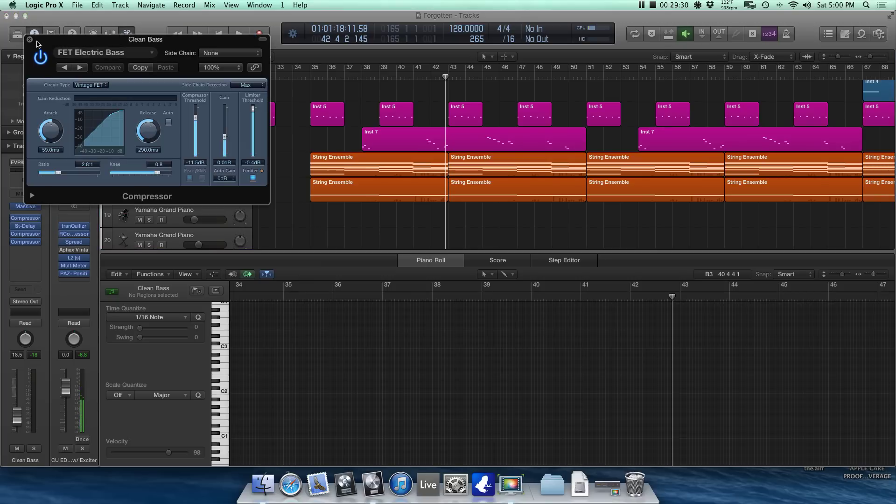
{"action": "left_click", "coordinate": [30, 41]}
{"action": "mouse_move", "coordinate": [26, 230]}
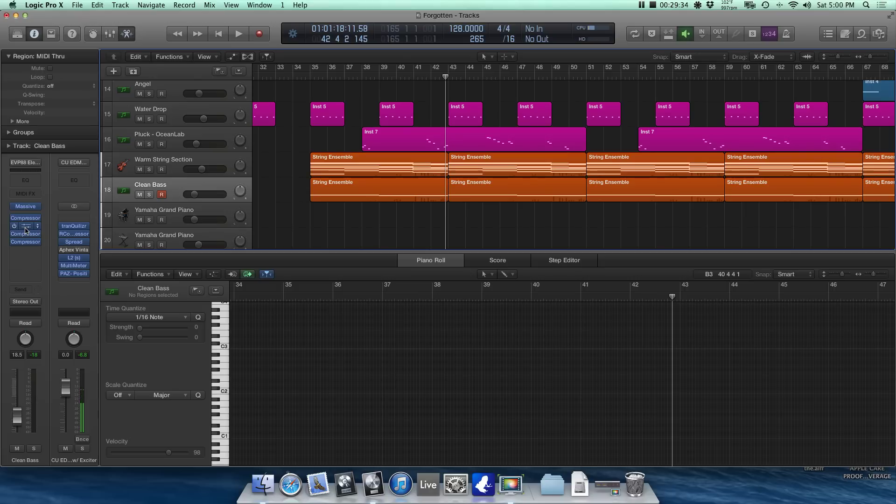
{"action": "left_click", "coordinate": [26, 228]}
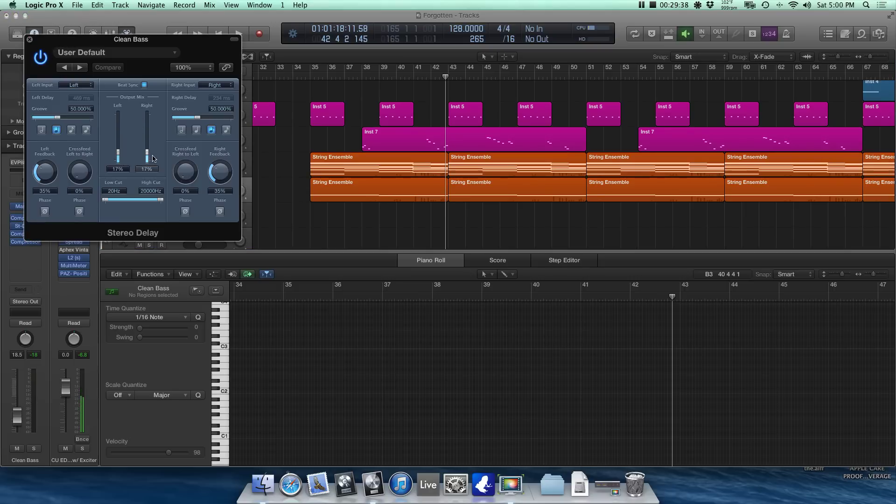
{"action": "left_click", "coordinate": [31, 40]}
Step: Examine the Clean Bass's second and third Compressors, FET Electric Bass and CU Pumping Bass 2, closing each one
{"action": "left_click", "coordinate": [28, 236]}
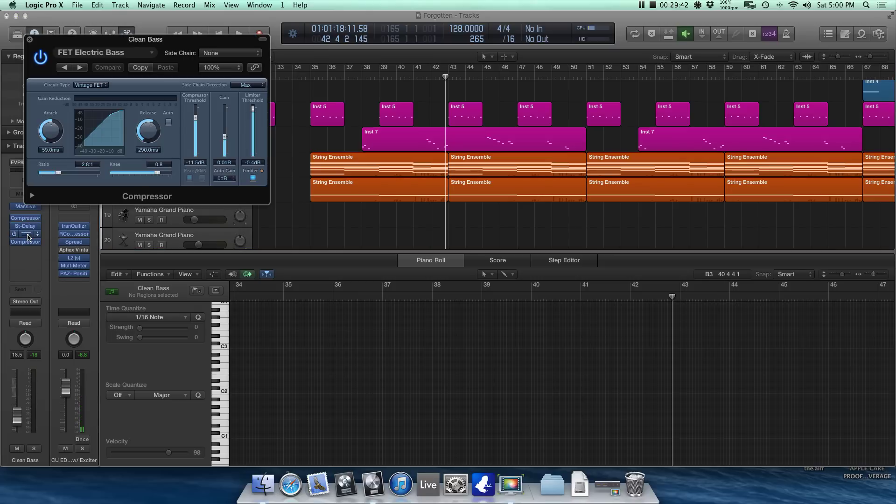
{"action": "left_click", "coordinate": [29, 41]}
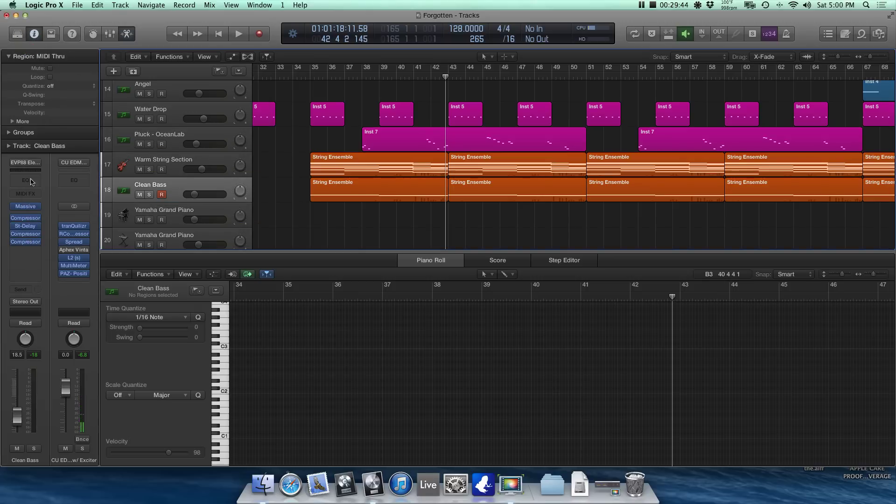
{"action": "left_click", "coordinate": [25, 234]}
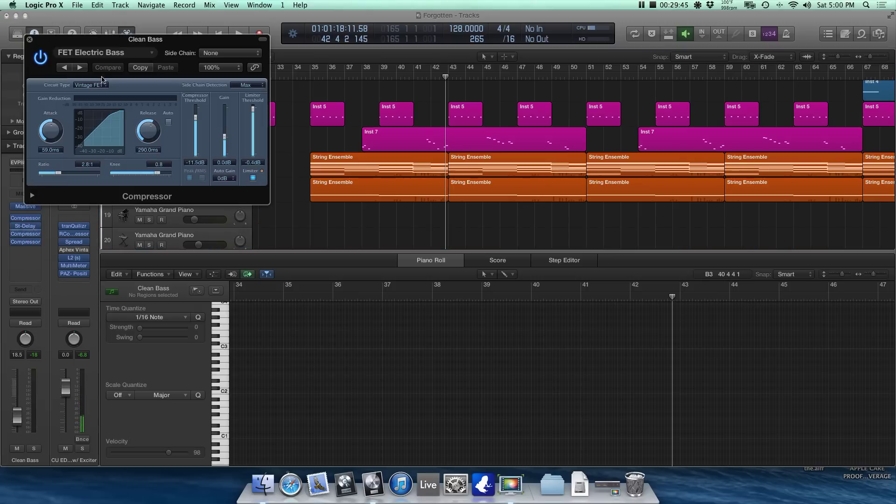
{"action": "left_click", "coordinate": [29, 40]}
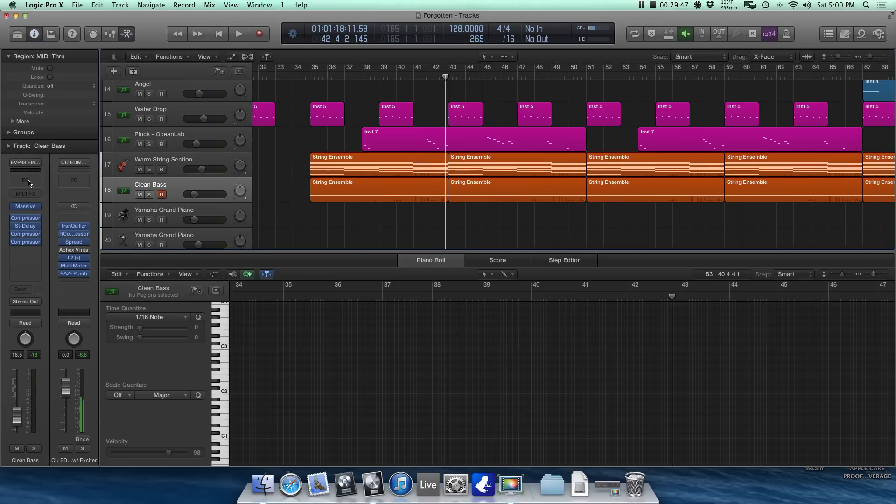
{"action": "left_click", "coordinate": [25, 242]}
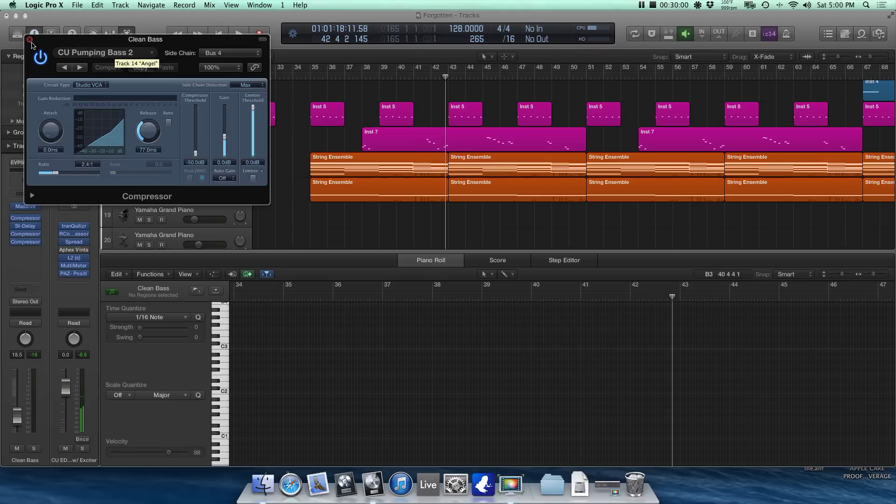
{"action": "left_click", "coordinate": [30, 40]}
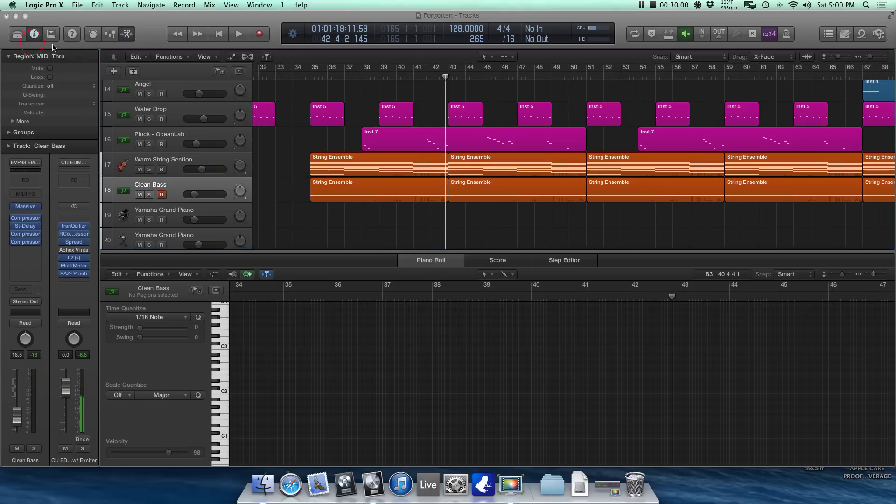
Step: Close the Piano Roll and look through the drum, instrument and effects tracks around bar 35
{"action": "left_click", "coordinate": [438, 265]}
{"action": "scroll", "coordinate": [384, 254], "scroll_direction": "down", "scroll_amount": 6}
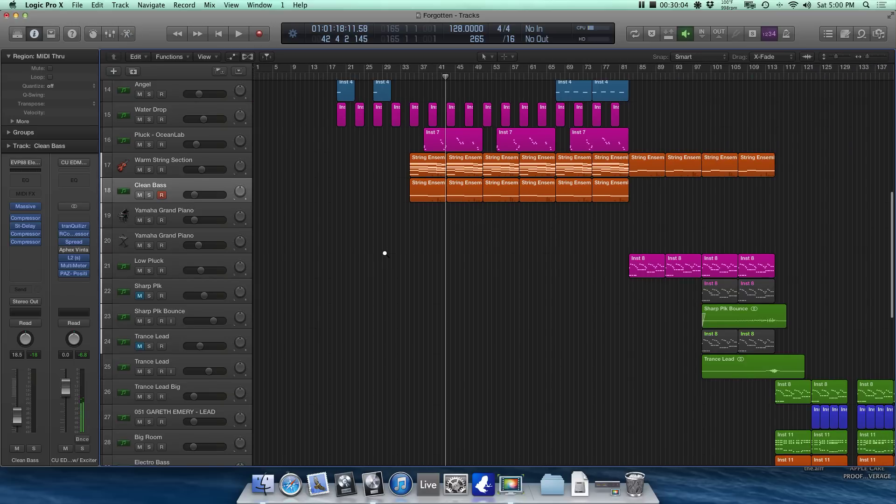
{"action": "scroll", "coordinate": [392, 241], "scroll_direction": "up", "scroll_amount": 2}
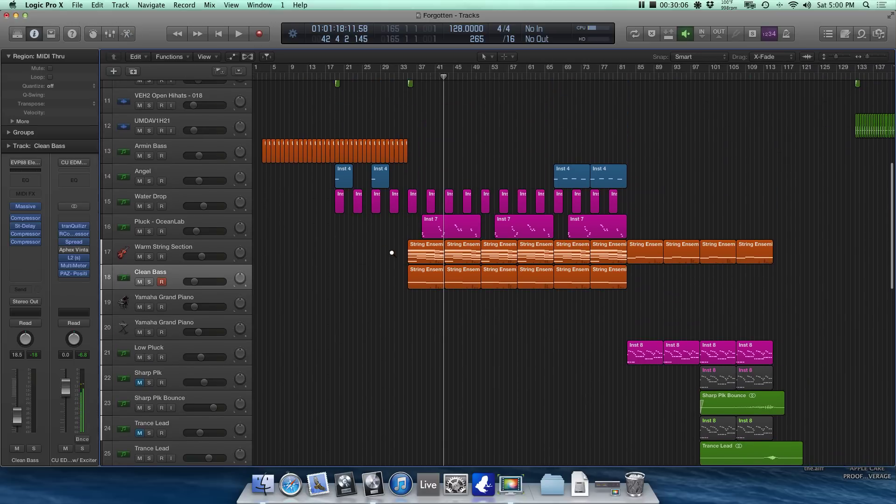
{"action": "scroll", "coordinate": [392, 253], "scroll_direction": "up", "scroll_amount": 9}
{"action": "scroll", "coordinate": [393, 251], "scroll_direction": "down", "scroll_amount": 3}
{"action": "scroll", "coordinate": [395, 250], "scroll_direction": "up", "scroll_amount": 3}
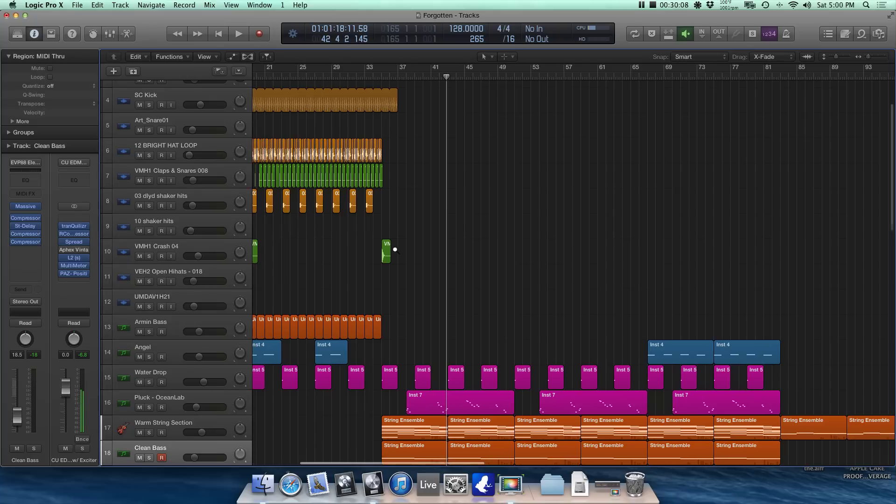
{"action": "scroll", "coordinate": [395, 250], "scroll_direction": "down", "scroll_amount": 15}
{"action": "scroll", "coordinate": [403, 245], "scroll_direction": "down", "scroll_amount": 4}
{"action": "scroll", "coordinate": [392, 262], "scroll_direction": "up", "scroll_amount": 2}
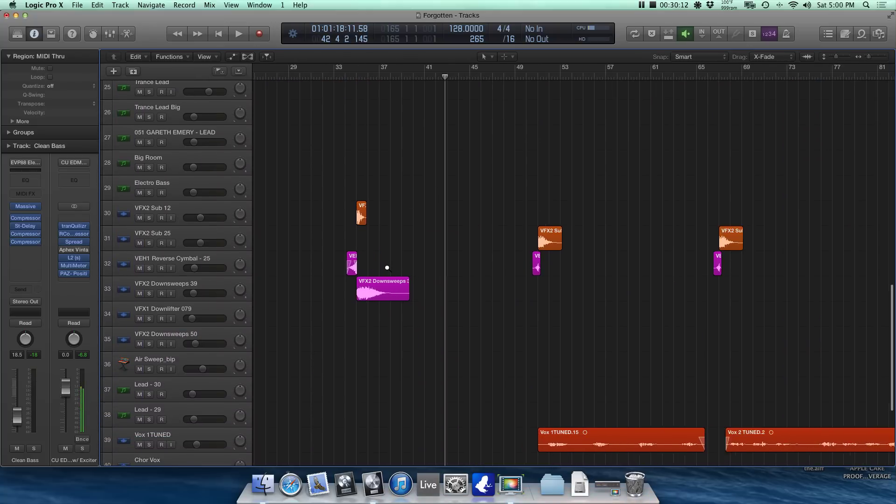
{"action": "scroll", "coordinate": [387, 267], "scroll_direction": "up", "scroll_amount": 1}
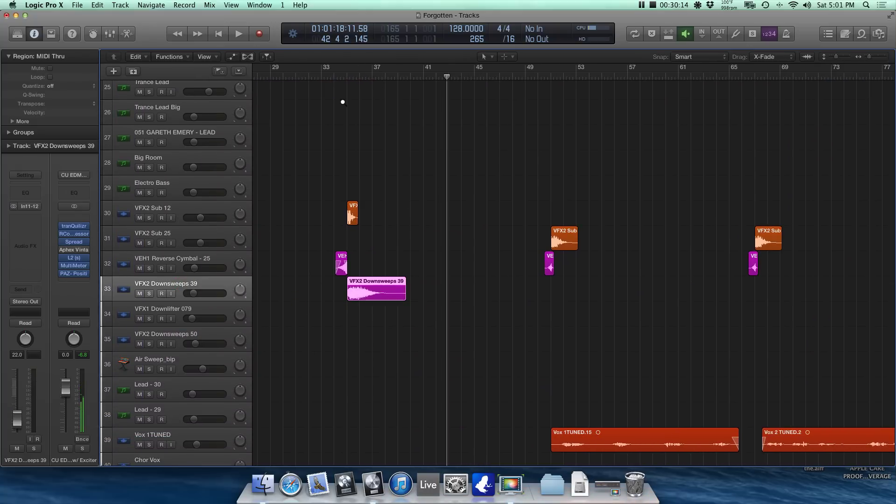
Step: Play from just before bar 35, solo VFX2 Downsweeps 39 to hear it, and stop with the solo off and region deselected
{"action": "left_click", "coordinate": [345, 78]}
{"action": "key", "text": "space"}
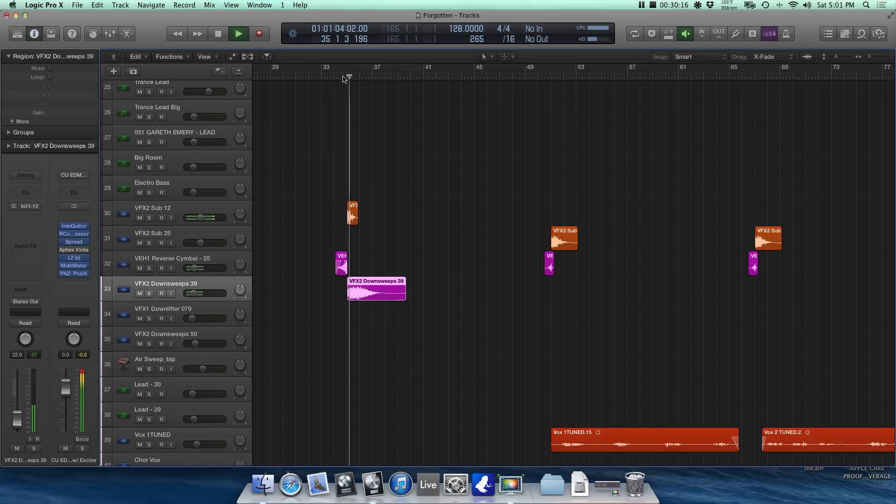
{"action": "left_click", "coordinate": [149, 293]}
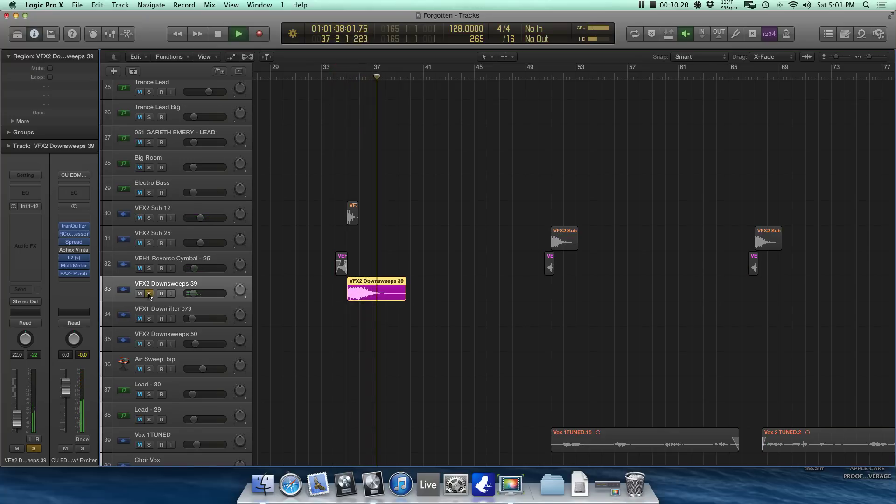
{"action": "key", "text": "space"}
{"action": "left_click", "coordinate": [149, 294]}
{"action": "left_click", "coordinate": [299, 263]}
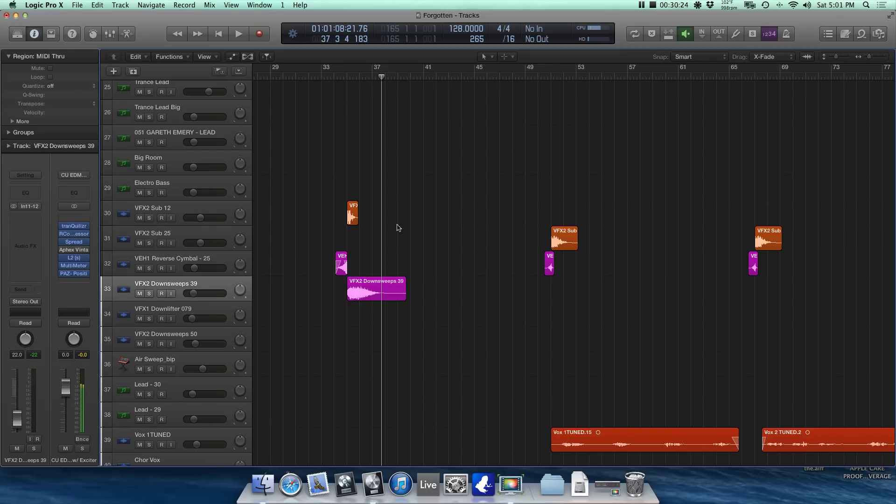
Step: Place the playhead in bar 34, view the downsweep's waveform close up, and replay the VFX2 Downsweeps 39 track soloed before unsoloing it
{"action": "scroll", "coordinate": [397, 228], "scroll_direction": "up", "scroll_amount": 3}
{"action": "left_click", "coordinate": [344, 77]}
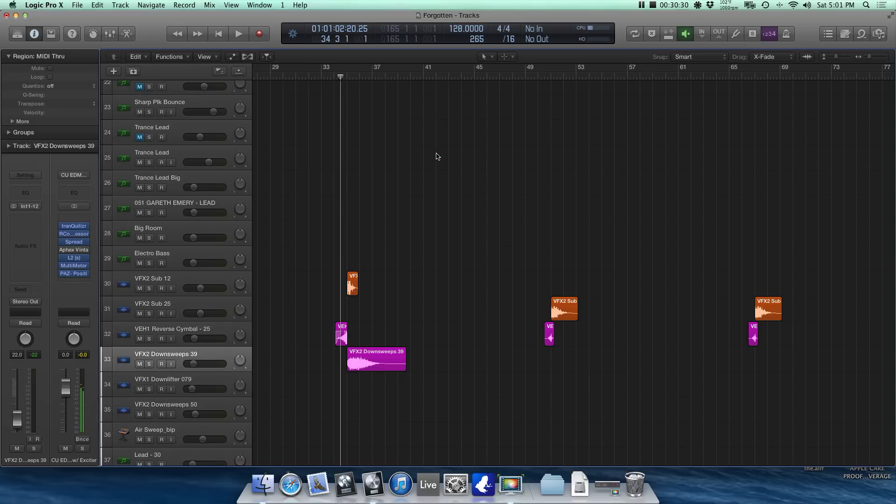
{"action": "key", "text": "super+Right"}
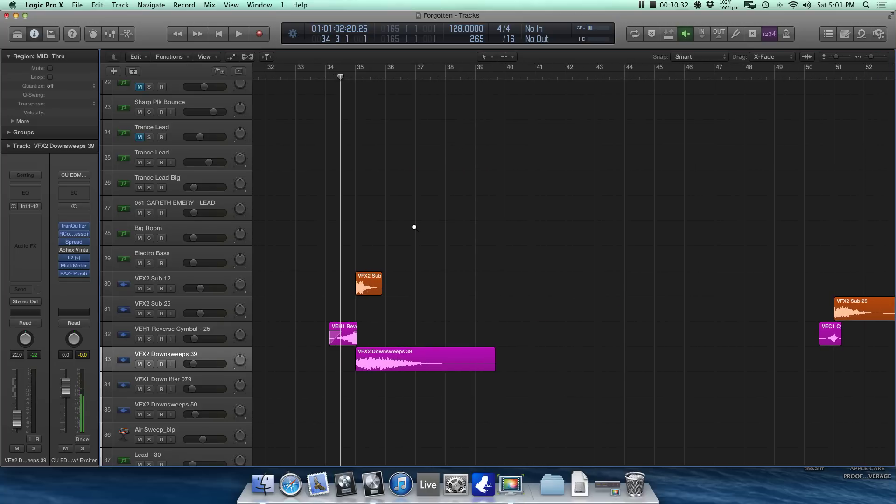
{"action": "key", "text": "super+Right"}
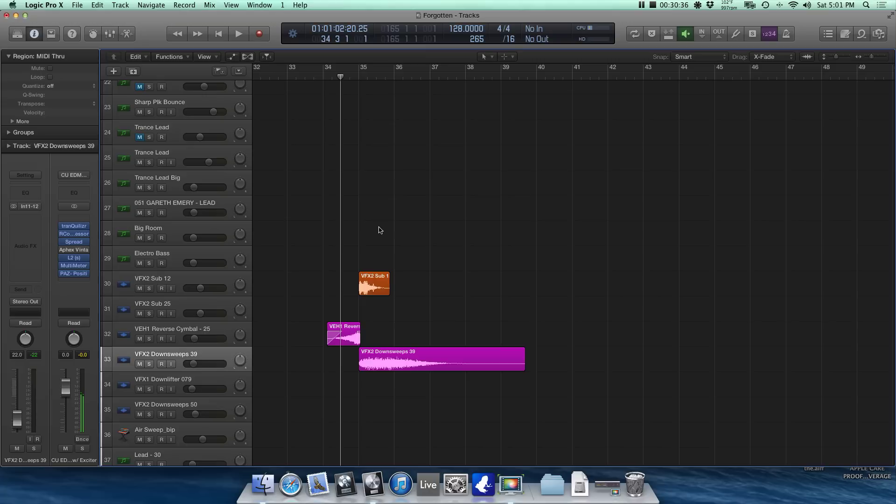
{"action": "key", "text": "super+Right"}
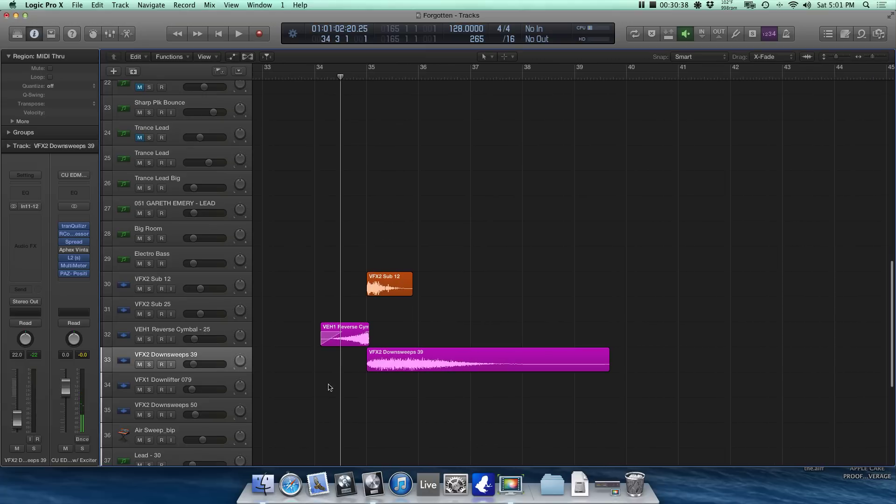
{"action": "left_click", "coordinate": [149, 365]}
{"action": "key", "text": "space"}
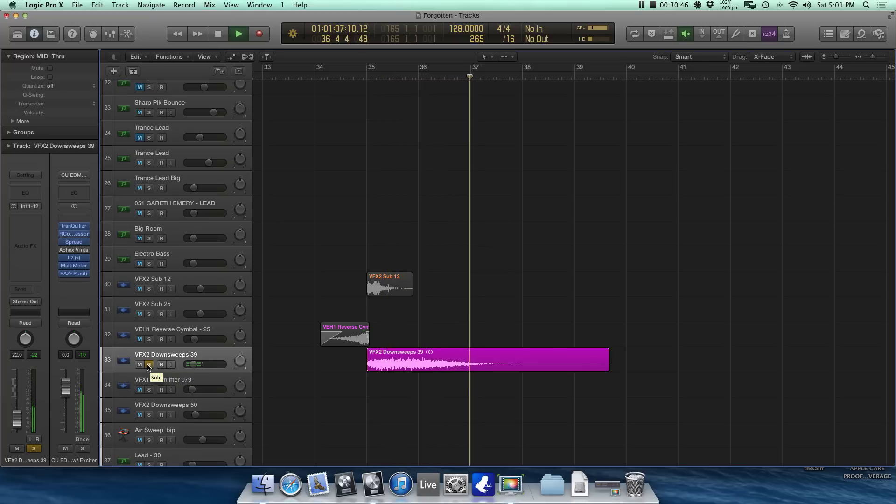
{"action": "key", "text": "space"}
{"action": "left_click", "coordinate": [149, 365]}
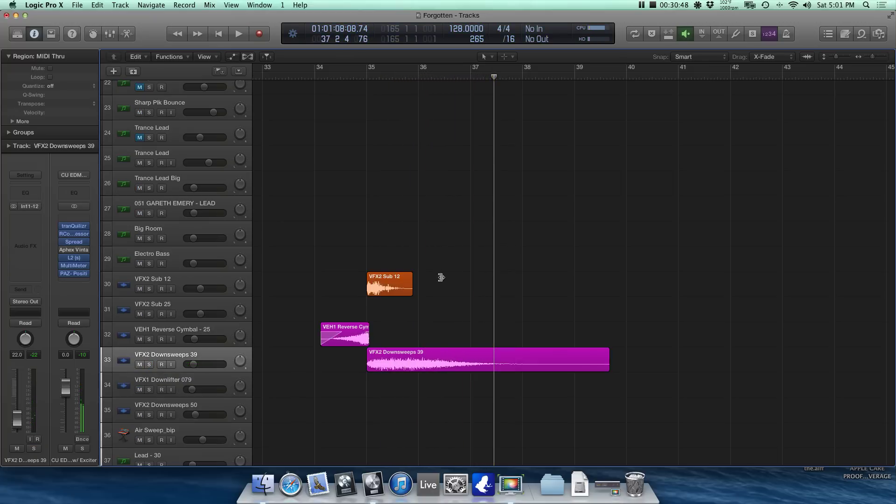
Step: Play from about bar 50, view the sub, reverse cymbal and vocal regions around bar 53, and stop at bar 54
{"action": "scroll", "coordinate": [441, 278], "scroll_direction": "down", "scroll_amount": 10}
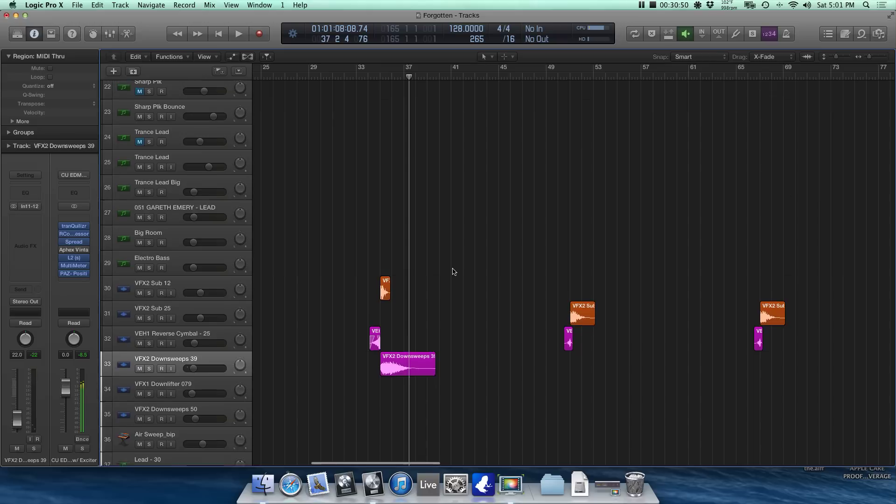
{"action": "scroll", "coordinate": [452, 271], "scroll_direction": "down", "scroll_amount": 5}
{"action": "scroll", "coordinate": [452, 271], "scroll_direction": "up", "scroll_amount": 10}
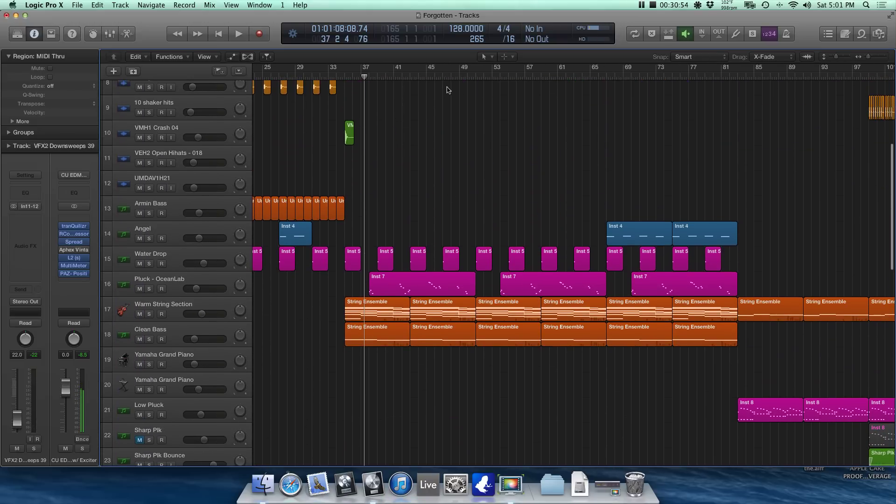
{"action": "left_click", "coordinate": [466, 76]}
{"action": "key", "text": "space"}
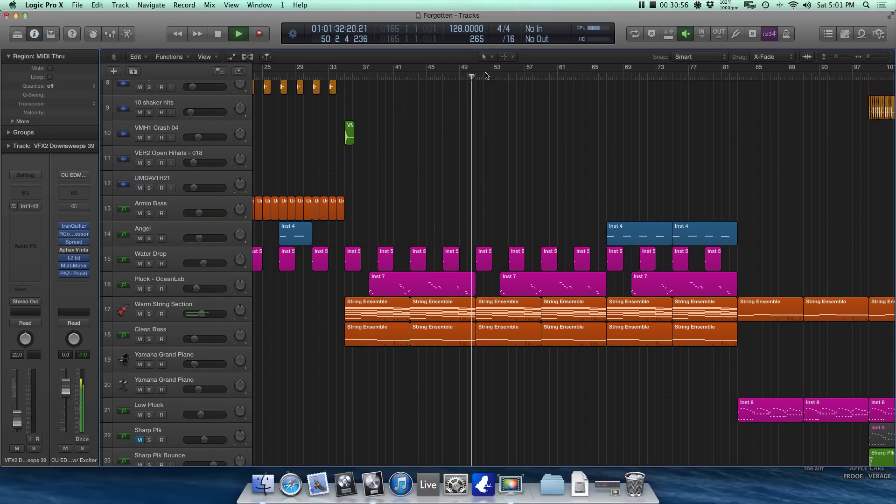
{"action": "scroll", "coordinate": [484, 125], "scroll_direction": "down", "scroll_amount": 3}
{"action": "scroll", "coordinate": [484, 125], "scroll_direction": "down", "scroll_amount": 10}
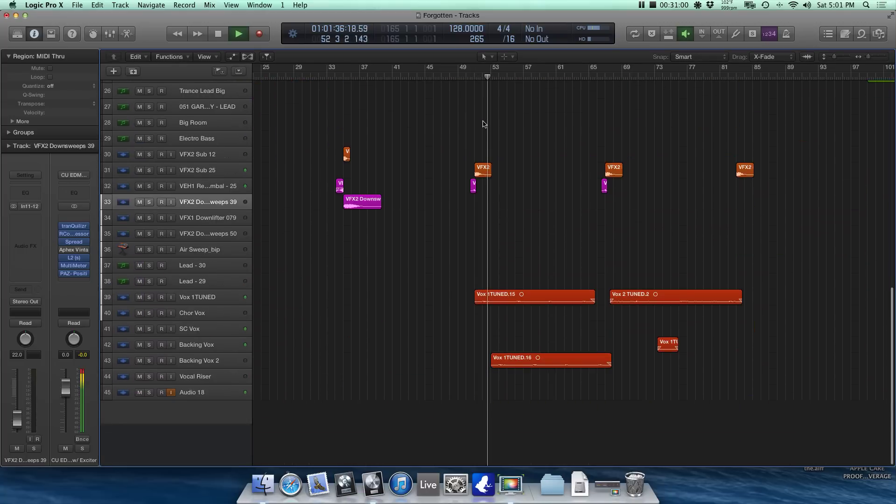
{"action": "key", "text": "super+Right"}
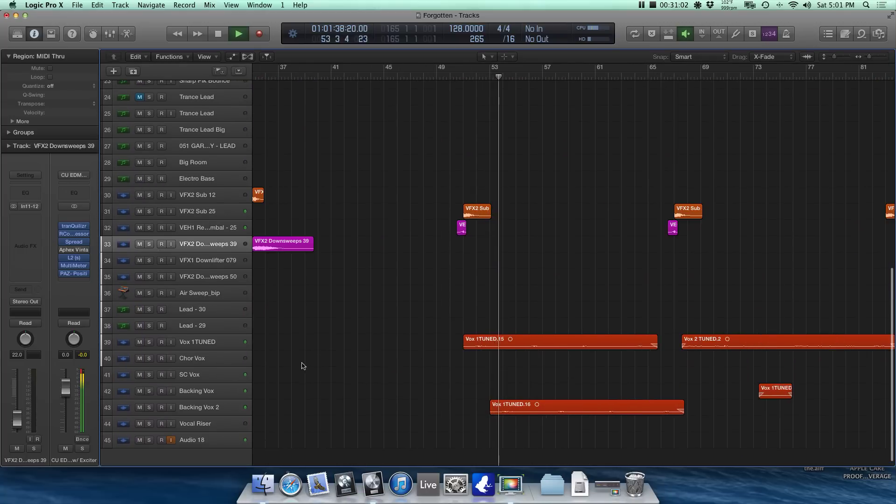
{"action": "key", "text": "space"}
Step: Select the Vox 1TUNED track with its regions deselected and move the playhead back to bar 51
{"action": "left_click", "coordinate": [217, 345]}
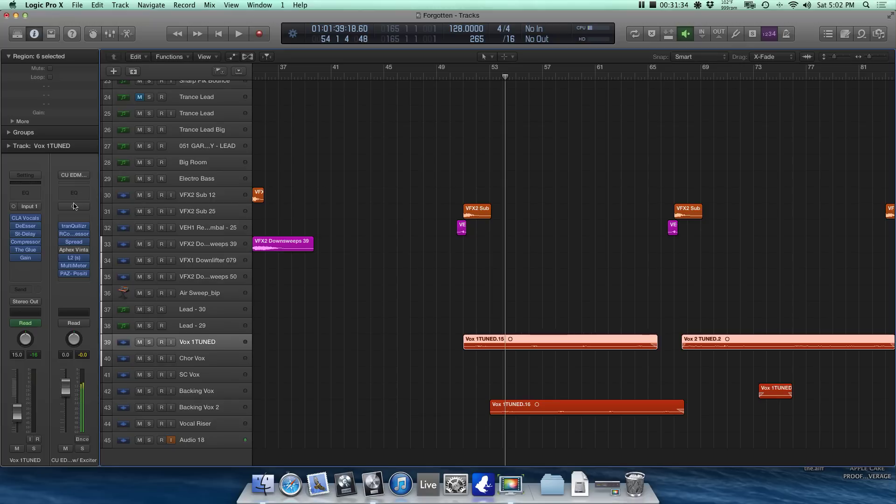
{"action": "left_click", "coordinate": [344, 286]}
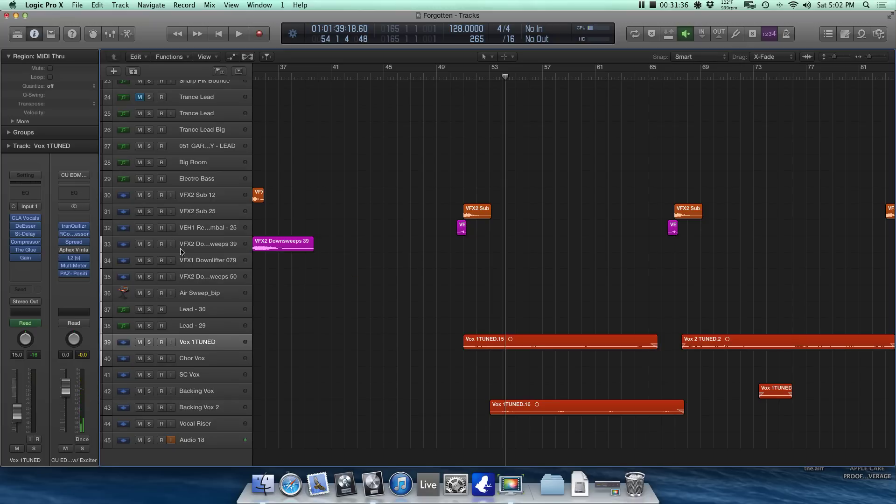
{"action": "mouse_move", "coordinate": [33, 222]}
{"action": "key", "text": "comma"}
{"action": "key", "text": "comma"}
{"action": "key", "text": "comma"}
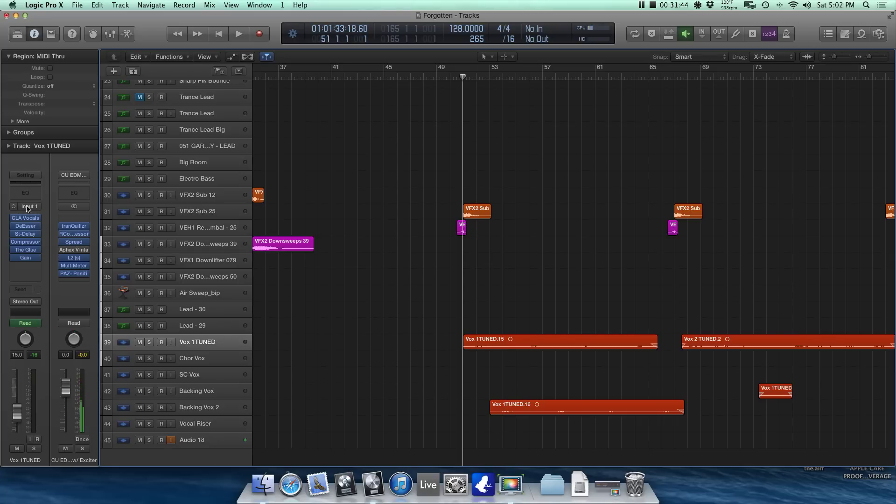
Step: Open CLA Vocals on Vox 1TUNED and look through its factory presets, keeping Rock Female
{"action": "left_click", "coordinate": [27, 219]}
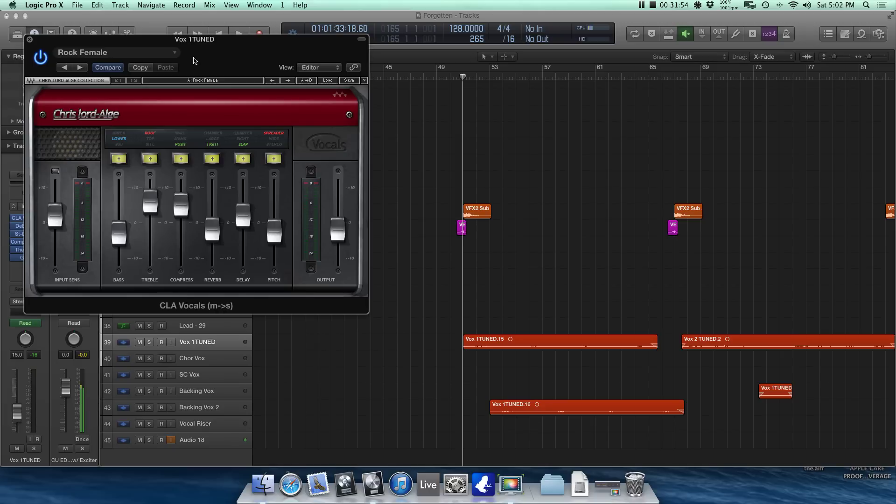
{"action": "left_click", "coordinate": [93, 52]}
{"action": "mouse_move", "coordinate": [131, 218]}
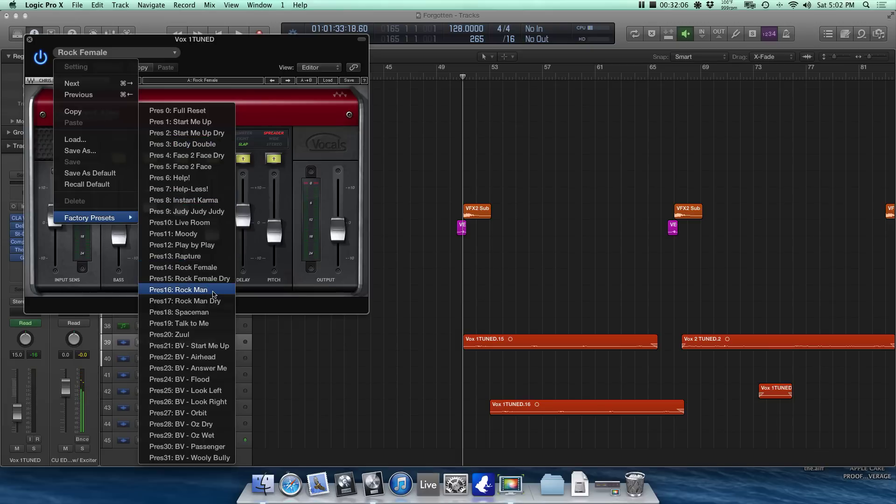
{"action": "left_click", "coordinate": [274, 111]}
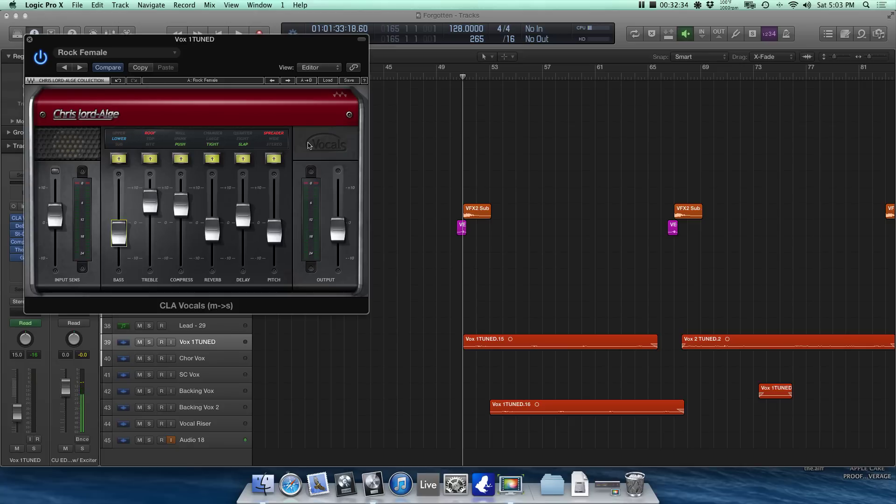
Step: Bypass Vox 1TUNED's DeEsser, St-Delay, Compressor, The Glue and Gain, leaving only CLA Vocals active
{"action": "left_click", "coordinate": [15, 219]}
{"action": "left_click", "coordinate": [12, 226]}
{"action": "left_click", "coordinate": [13, 233]}
{"action": "left_click", "coordinate": [13, 242]}
{"action": "left_click", "coordinate": [12, 249]}
{"action": "left_click", "coordinate": [11, 258]}
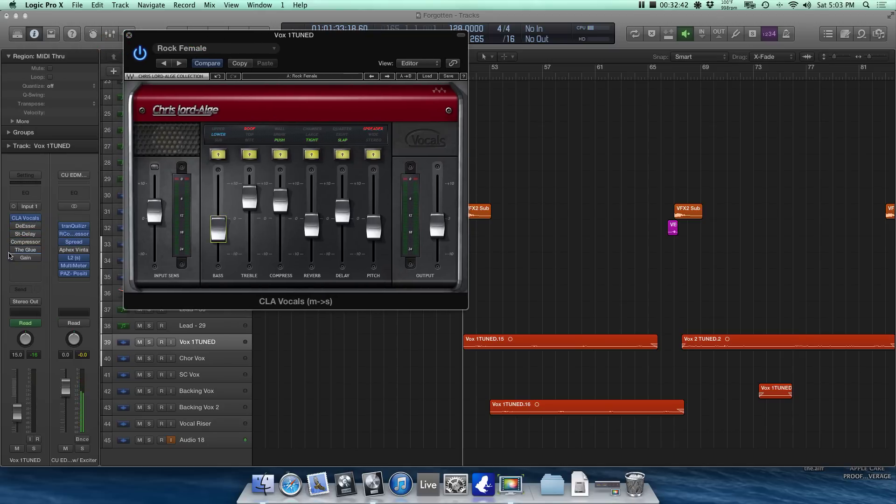
Step: Play Vox 1TUNED soloed with only CLA Vocals, solo Audio 18 as well, and return the playhead to bar 51
{"action": "left_click", "coordinate": [149, 344]}
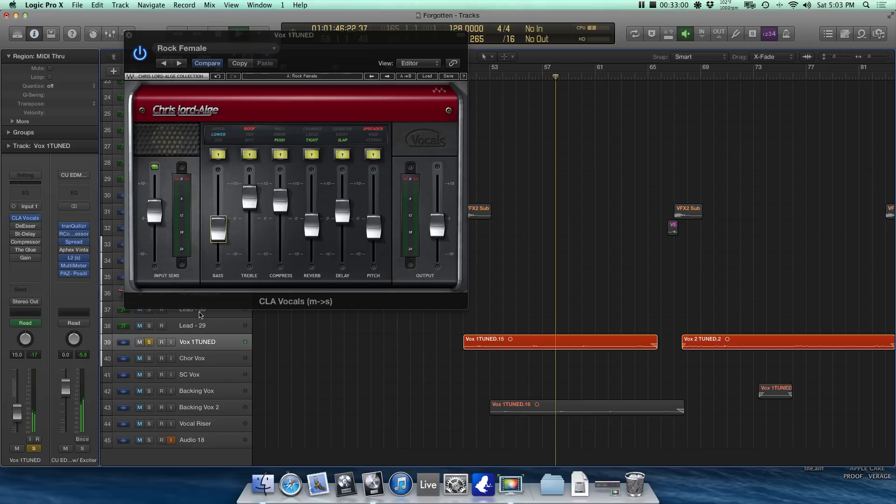
{"action": "scroll", "coordinate": [149, 396], "scroll_direction": "left", "scroll_amount": 1}
{"action": "scroll", "coordinate": [150, 397], "scroll_direction": "down", "scroll_amount": 1}
{"action": "left_click", "coordinate": [152, 433]}
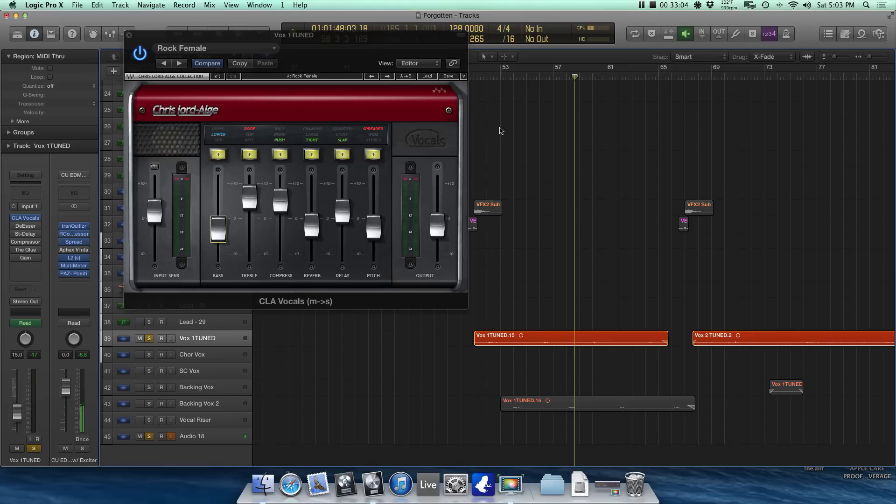
{"action": "left_click_drag", "start_coordinate": [486, 76], "coordinate": [474, 76]}
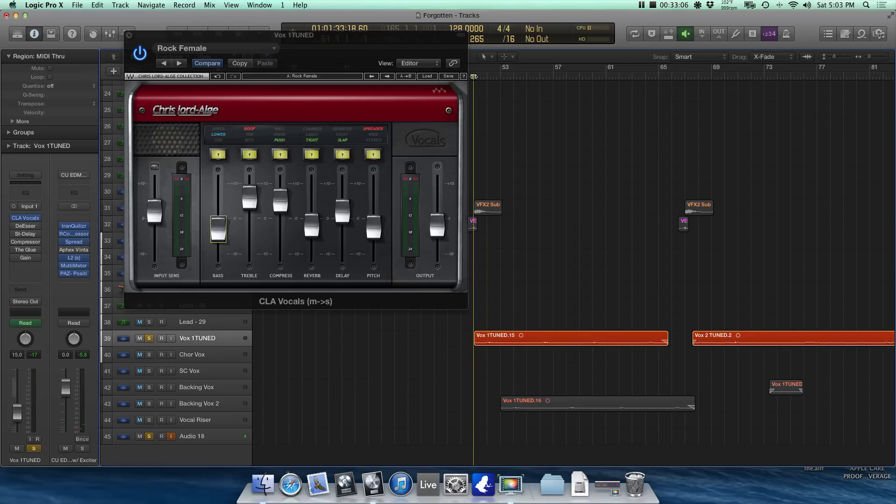
Step: Turn the vocal's DeEsser back on, look through its presets while keeping User Default, and close it
{"action": "left_click", "coordinate": [26, 227]}
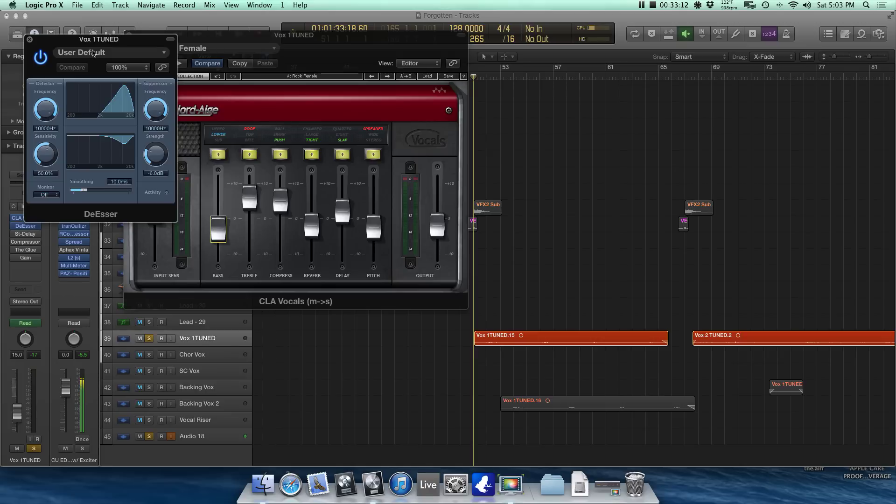
{"action": "left_click", "coordinate": [93, 53]}
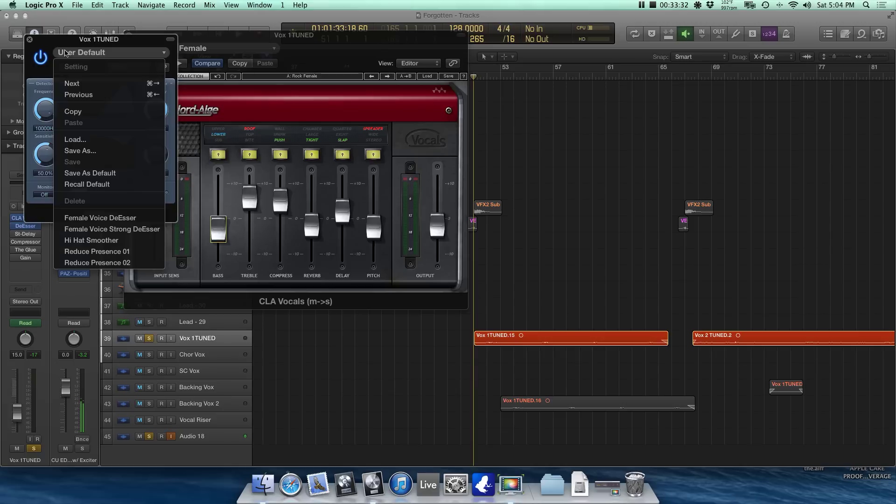
{"action": "left_click", "coordinate": [71, 53]}
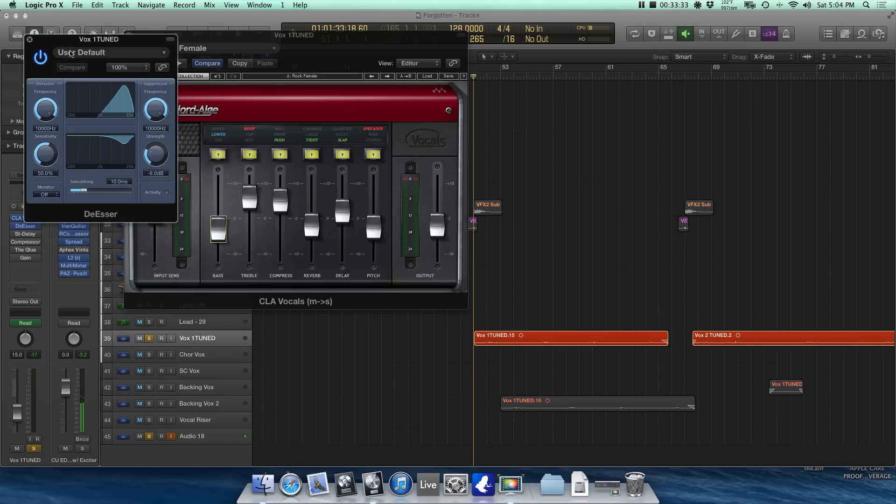
{"action": "left_click", "coordinate": [30, 39]}
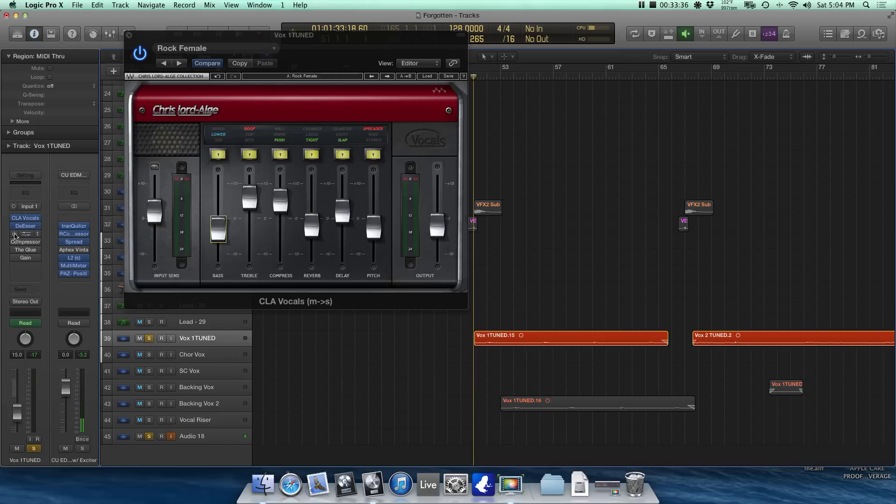
Step: Play the vocal with the Stereo Delay bypassed, replay it from bar 51 with the delay turned on, and close the delay
{"action": "left_click", "coordinate": [26, 235]}
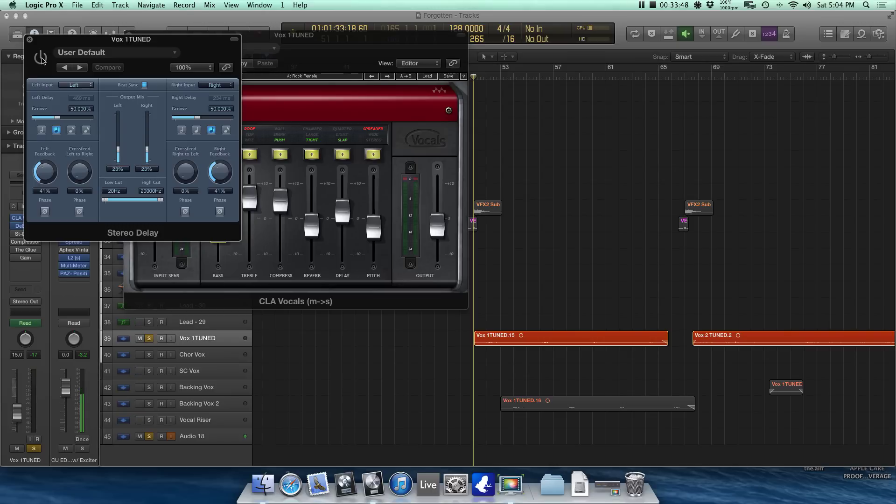
{"action": "key", "text": "space"}
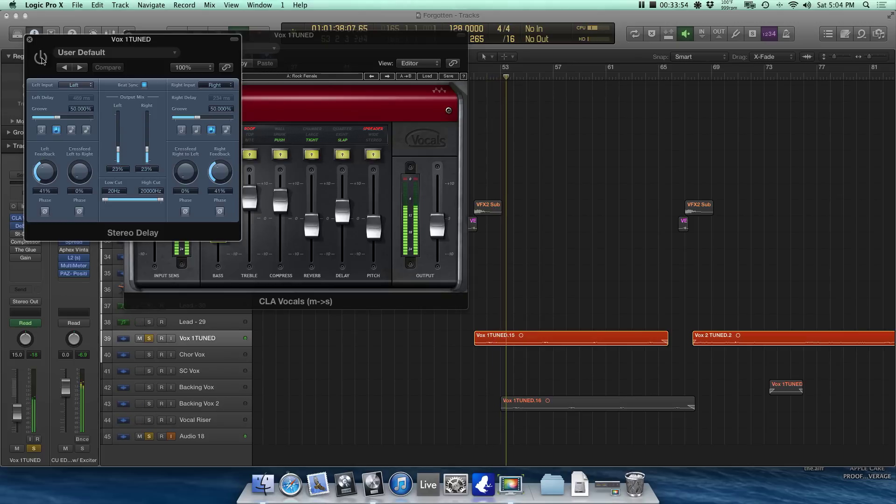
{"action": "key", "text": "comma"}
{"action": "key", "text": "comma"}
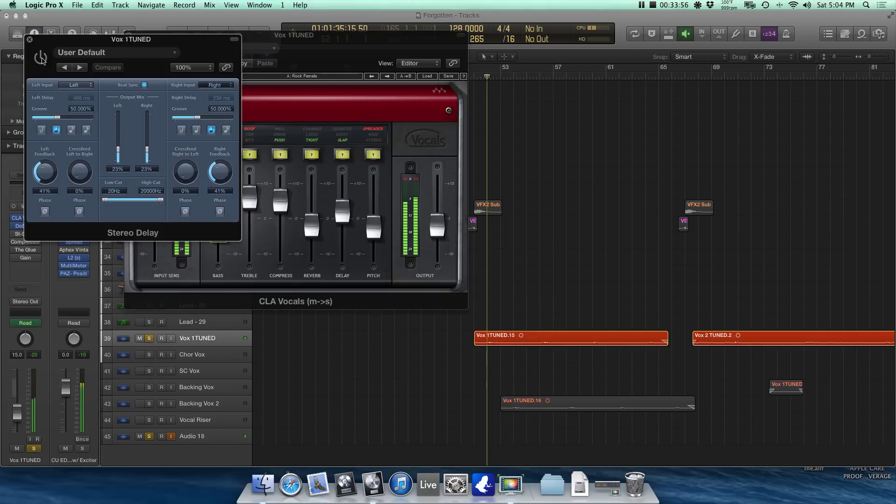
{"action": "key", "text": "space"}
{"action": "left_click", "coordinate": [41, 58]}
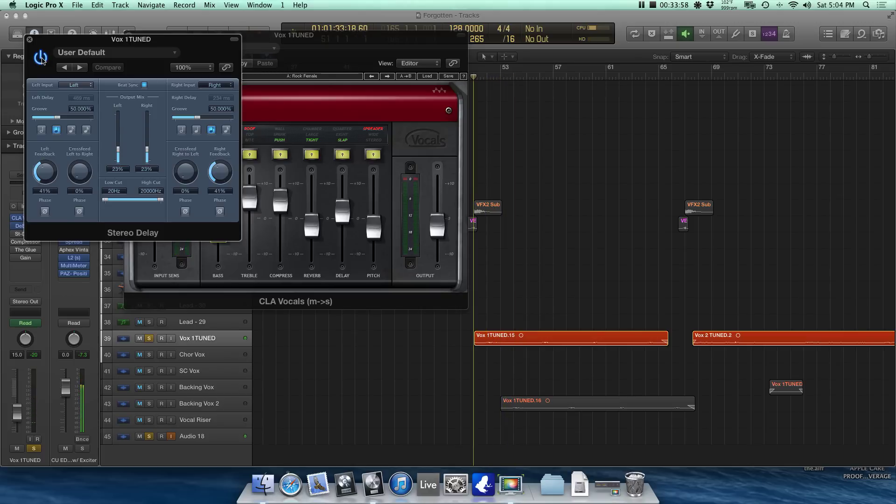
{"action": "key", "text": "space"}
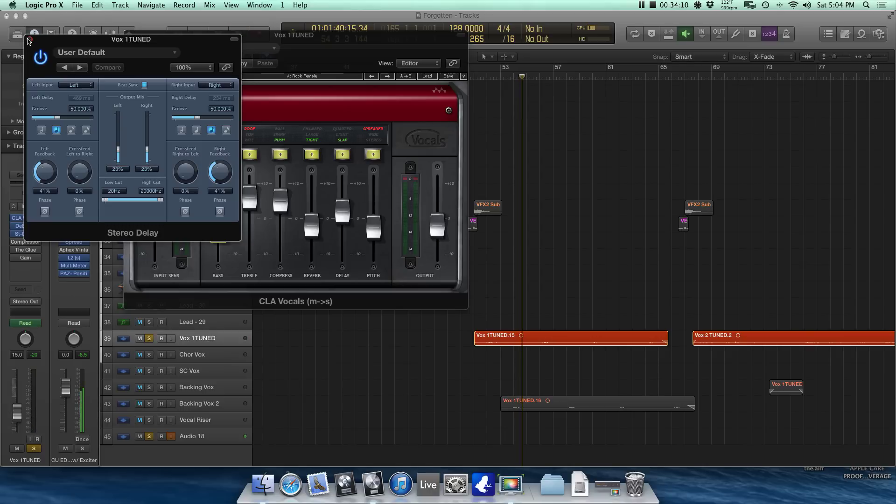
{"action": "left_click", "coordinate": [28, 40]}
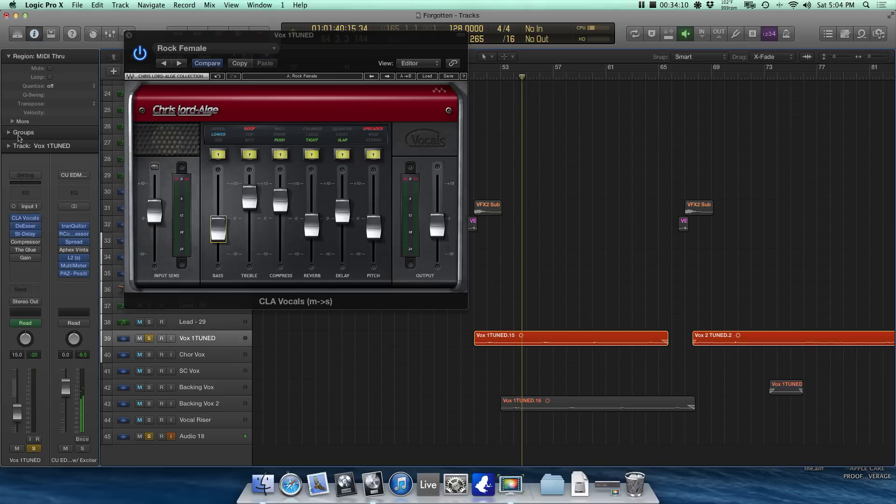
Step: Turn on the vocal's Compressor with the FET Vocal 01 setting, play the vocal through it, and close it
{"action": "left_click", "coordinate": [17, 244]}
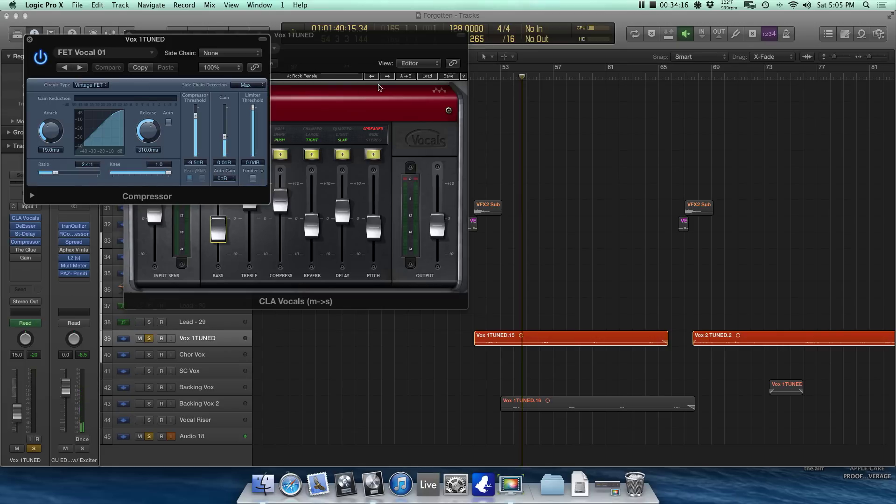
{"action": "left_click", "coordinate": [480, 76]}
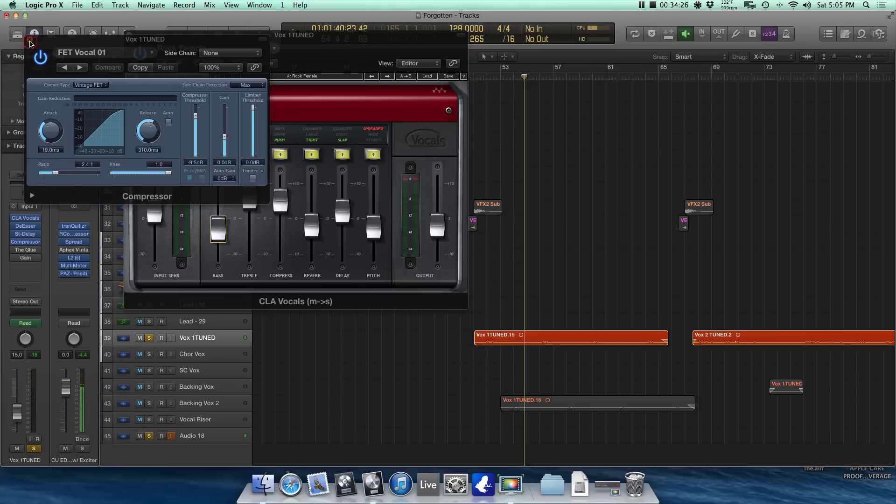
{"action": "left_click", "coordinate": [30, 39]}
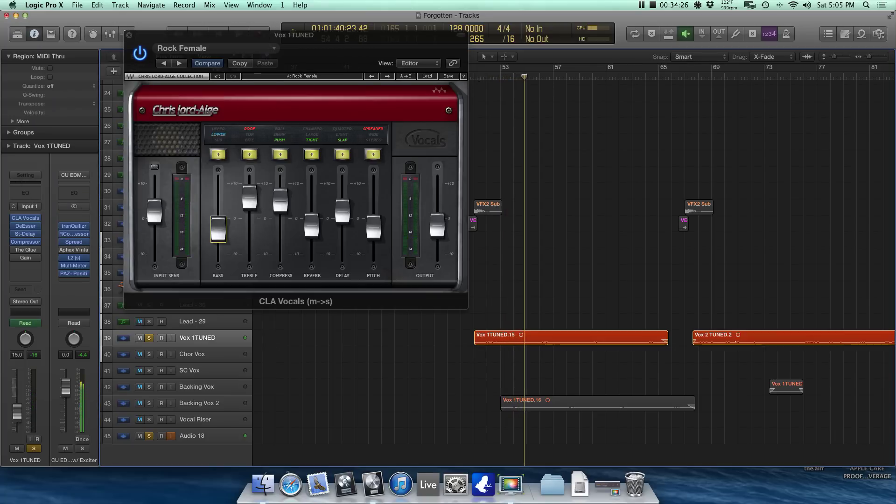
Step: Compare the vocal from bar 51 with The Glue on and bypassed, leave The Glue turned on, and close it
{"action": "left_click", "coordinate": [28, 251]}
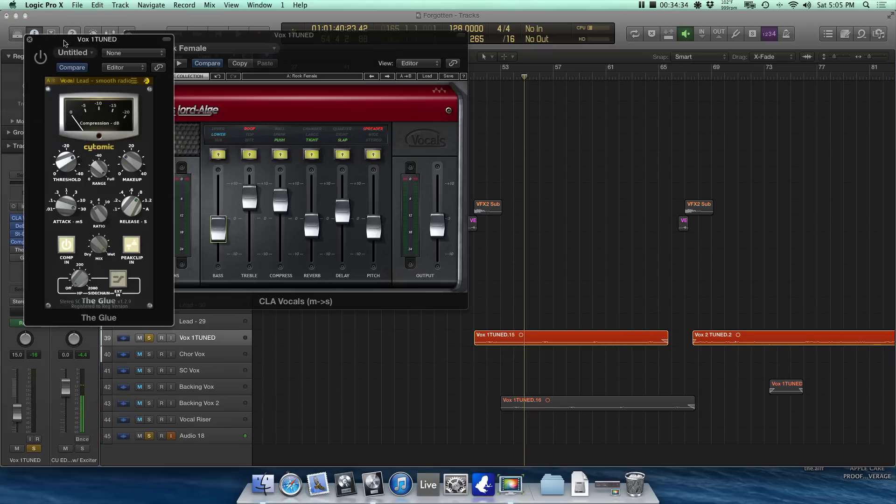
{"action": "left_click", "coordinate": [41, 56]}
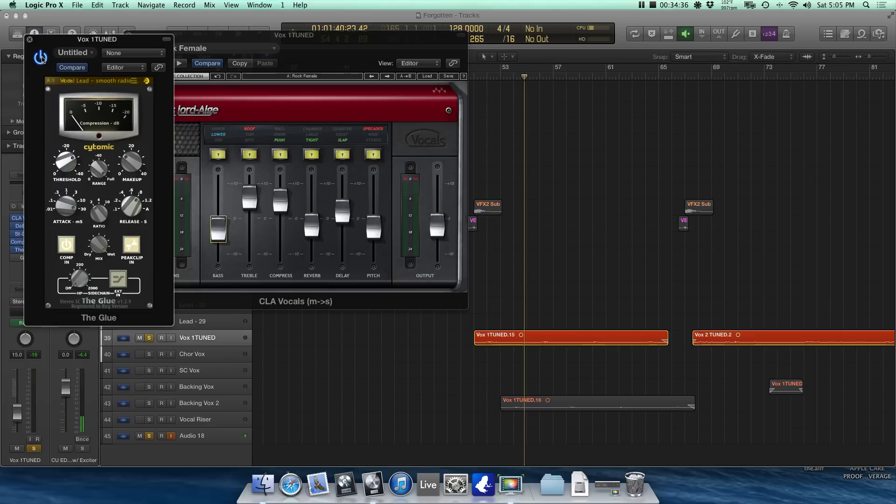
{"action": "left_click", "coordinate": [476, 78]}
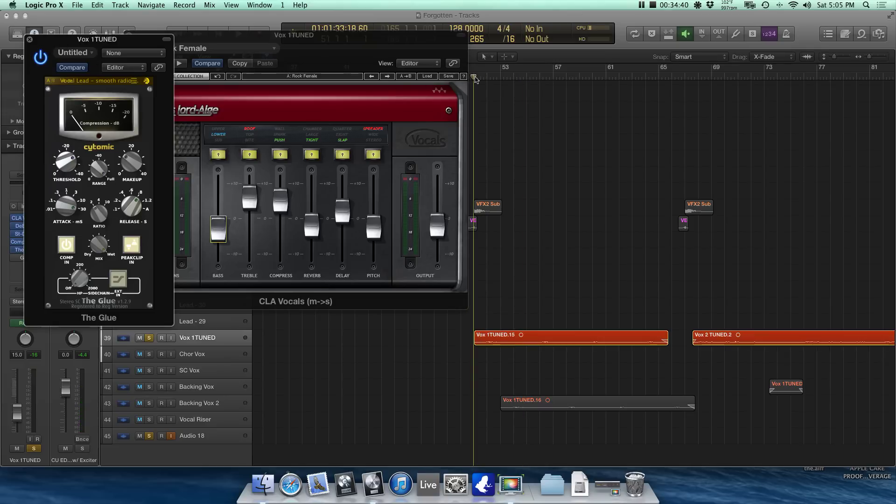
{"action": "left_click", "coordinate": [40, 57]}
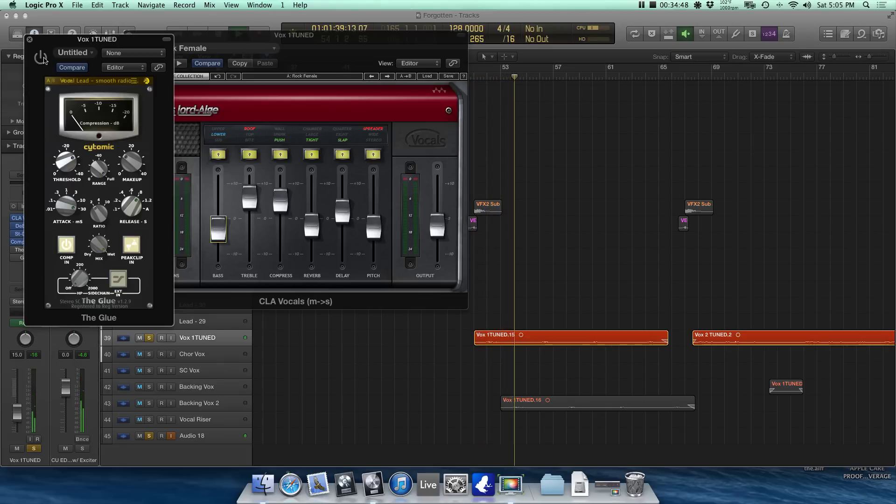
{"action": "key", "text": "comma"}
{"action": "key", "text": "comma"}
{"action": "key", "text": "comma"}
{"action": "left_click", "coordinate": [41, 58]}
{"action": "key", "text": "space"}
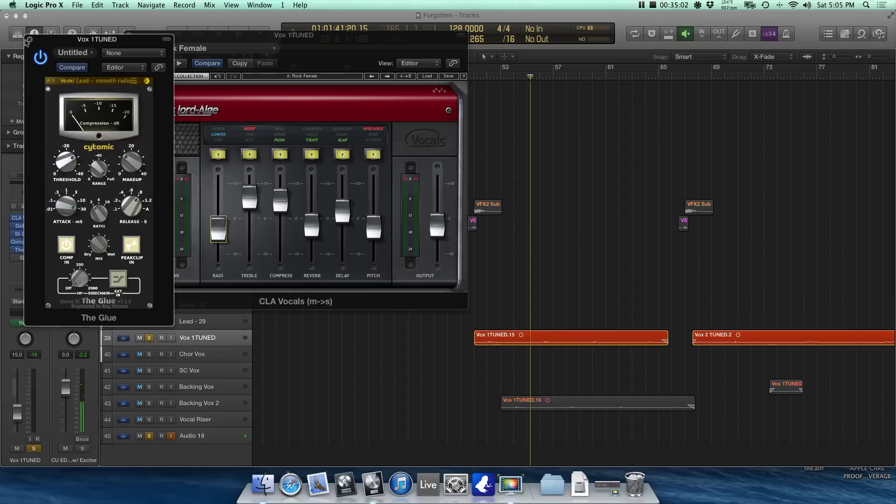
{"action": "left_click", "coordinate": [28, 40]}
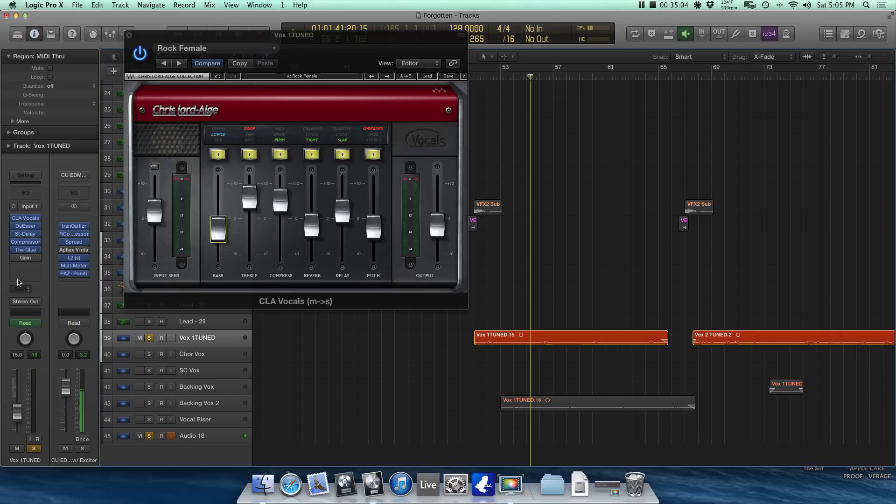
Step: Turn on the Gain plug-in on the Vox 1TUNED track and close it
{"action": "left_click", "coordinate": [25, 258]}
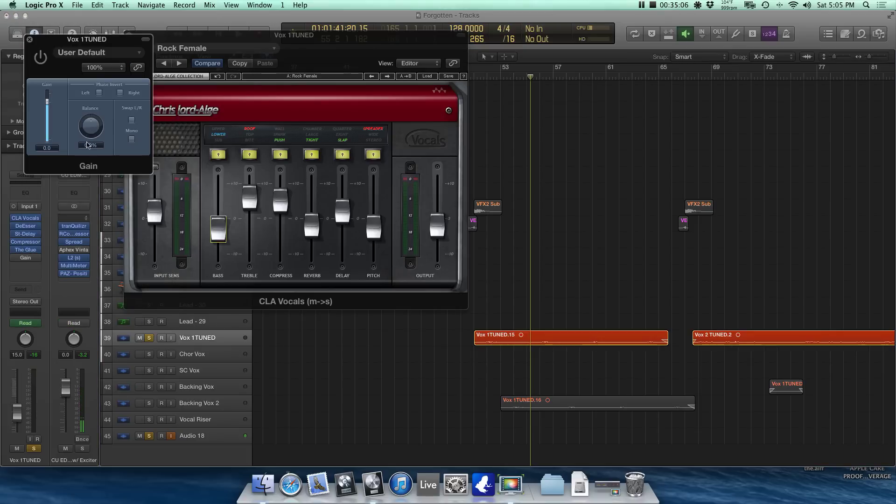
{"action": "left_click", "coordinate": [39, 58]}
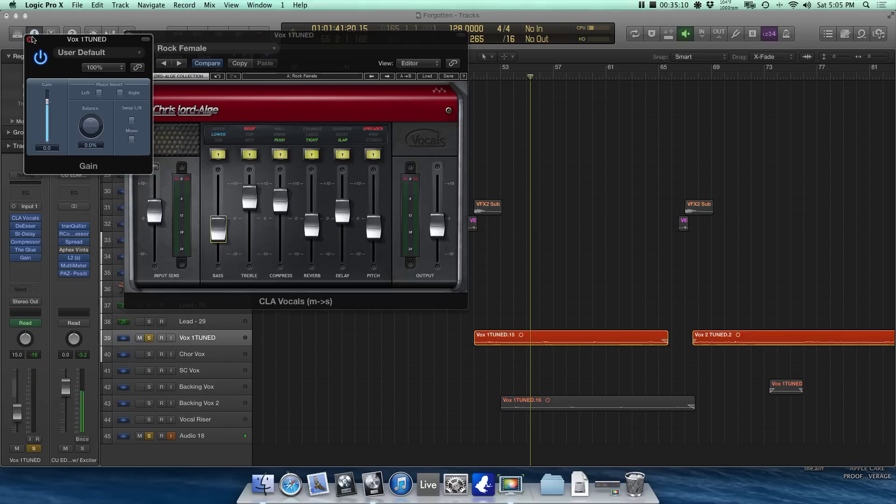
{"action": "left_click", "coordinate": [29, 40]}
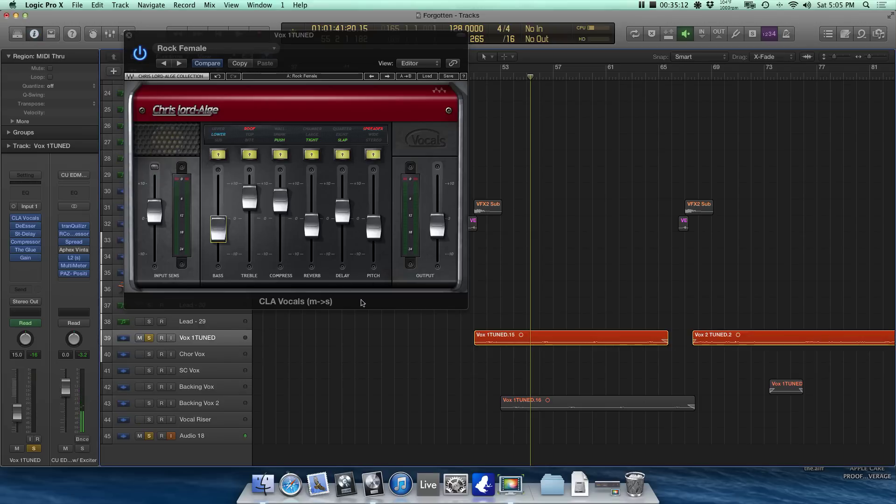
Step: Solo the Backing Vox 2 track and play it together with the Vox 1TUNED vocal
{"action": "left_click", "coordinate": [208, 407]}
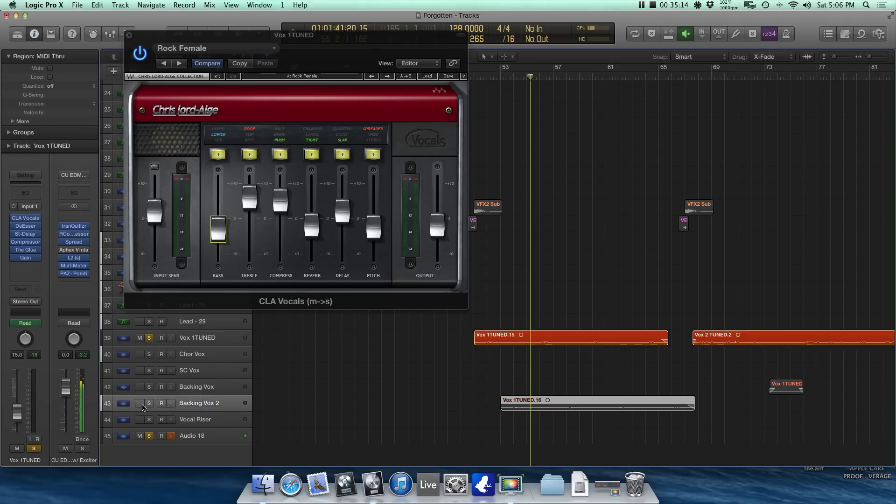
{"action": "left_click", "coordinate": [148, 403]}
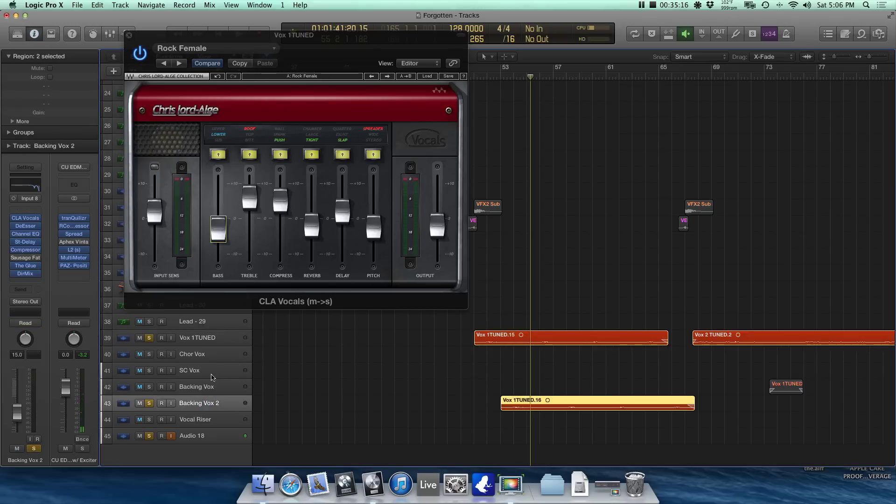
{"action": "key", "text": "comma"}
{"action": "key", "text": "comma"}
{"action": "key", "text": "comma"}
{"action": "key", "text": "comma"}
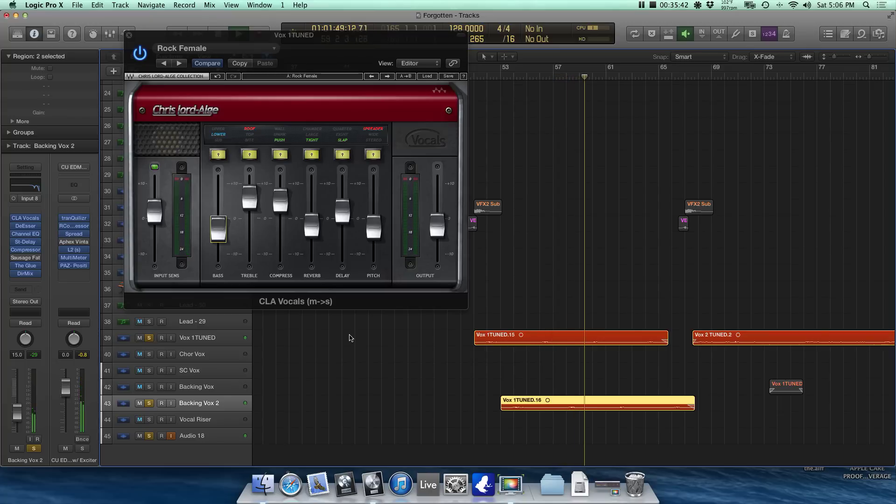
Step: Inspect the Direction Mixer's spread on Backing Vox 2, and close it along with CLA Vocals
{"action": "left_click", "coordinate": [27, 276]}
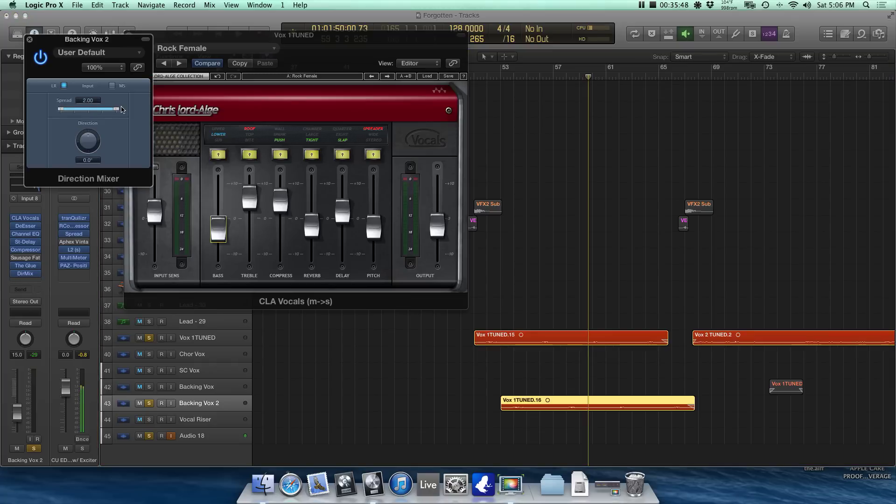
{"action": "left_click", "coordinate": [30, 39]}
{"action": "left_click", "coordinate": [129, 35]}
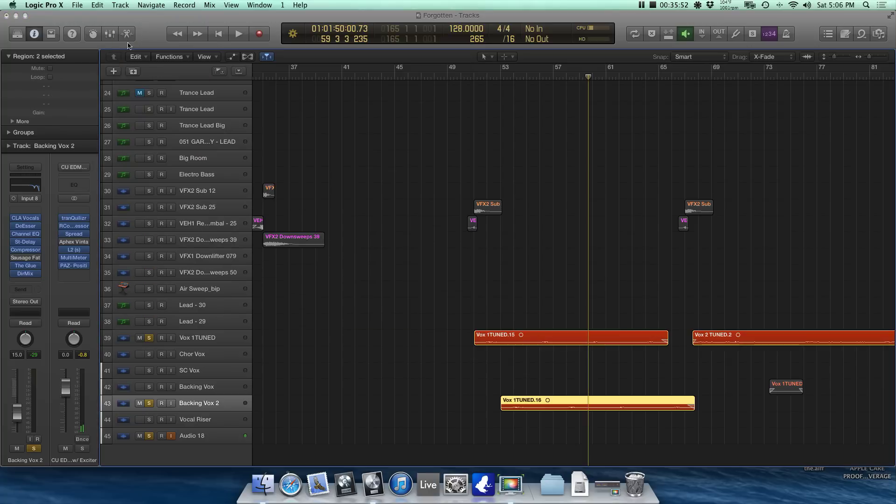
Step: Solo the Backing Vox track and play it with the other vocals from bar 73 to bar 76
{"action": "scroll", "coordinate": [344, 333], "scroll_direction": "down", "scroll_amount": 6}
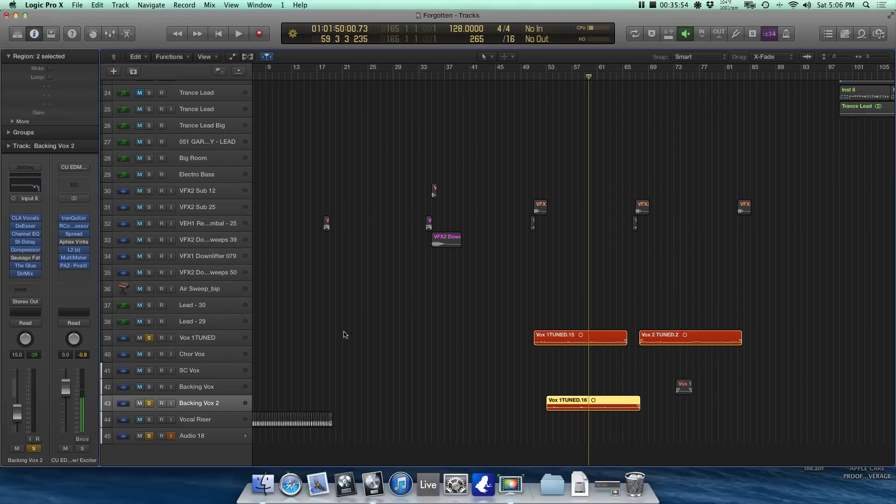
{"action": "scroll", "coordinate": [344, 333], "scroll_direction": "right", "scroll_amount": 5}
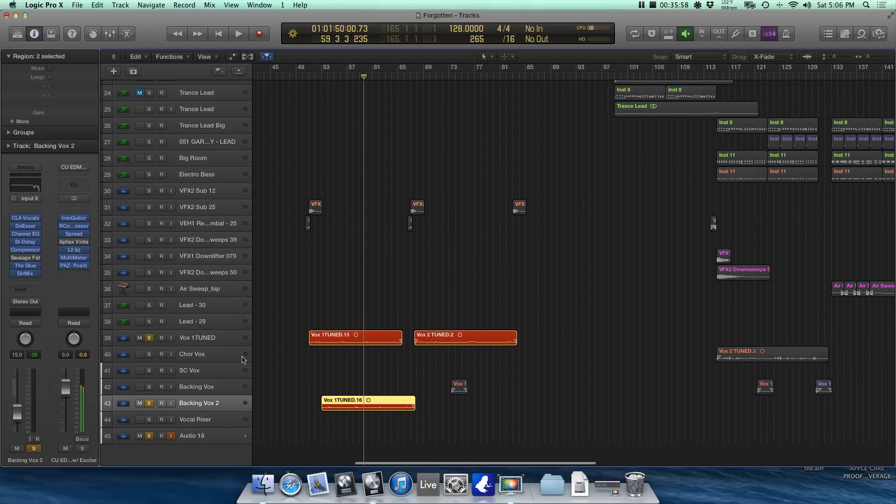
{"action": "left_click", "coordinate": [242, 389]}
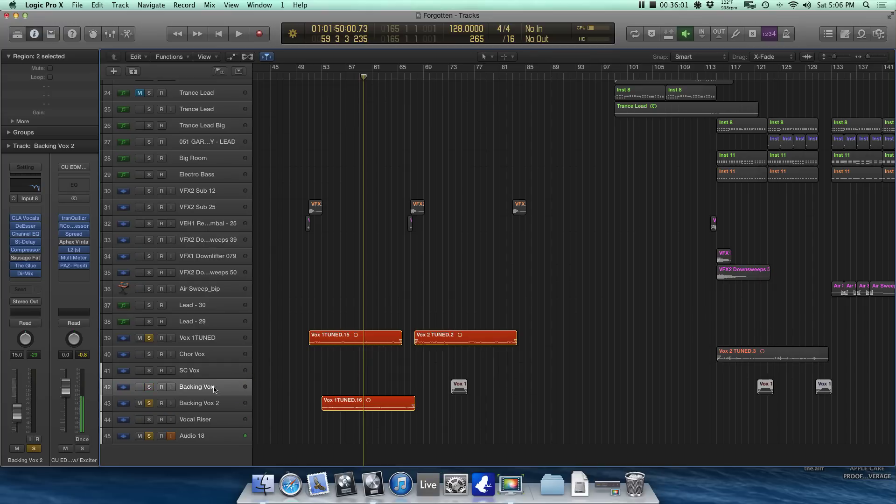
{"action": "left_click", "coordinate": [149, 387]}
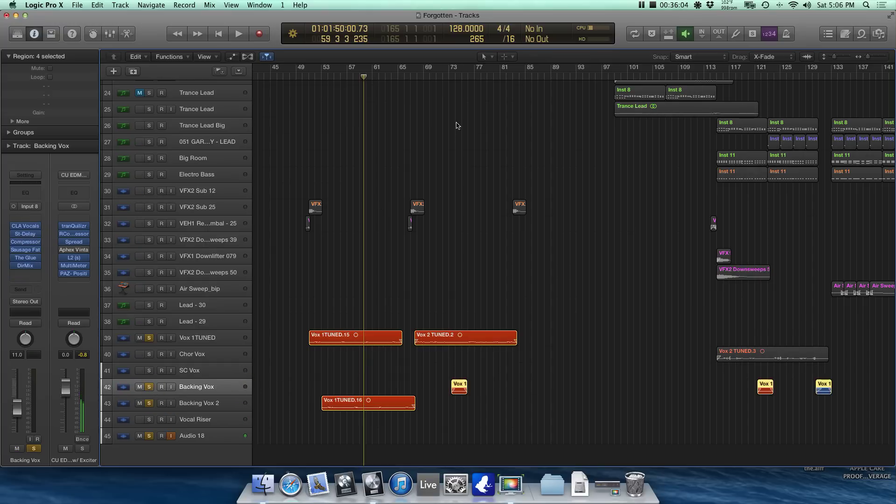
{"action": "left_click", "coordinate": [451, 76]}
{"action": "key", "text": "space"}
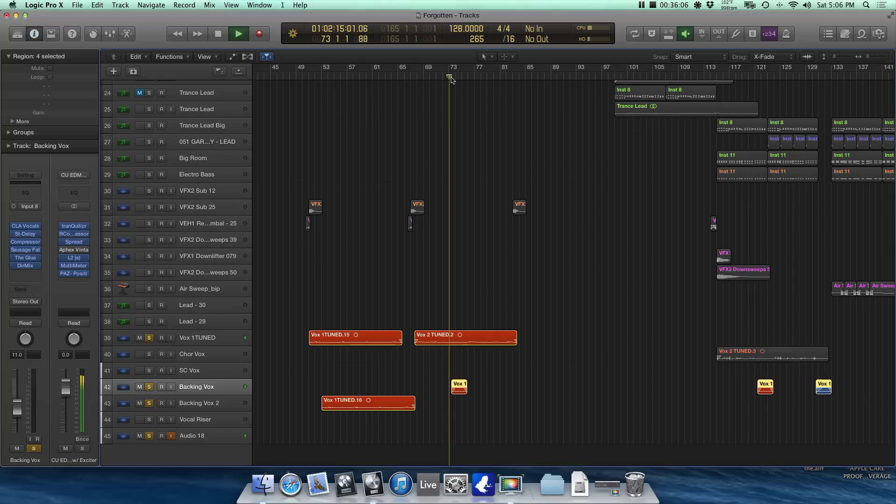
{"action": "key", "text": "super+Right"}
{"action": "key", "text": "super+Right"}
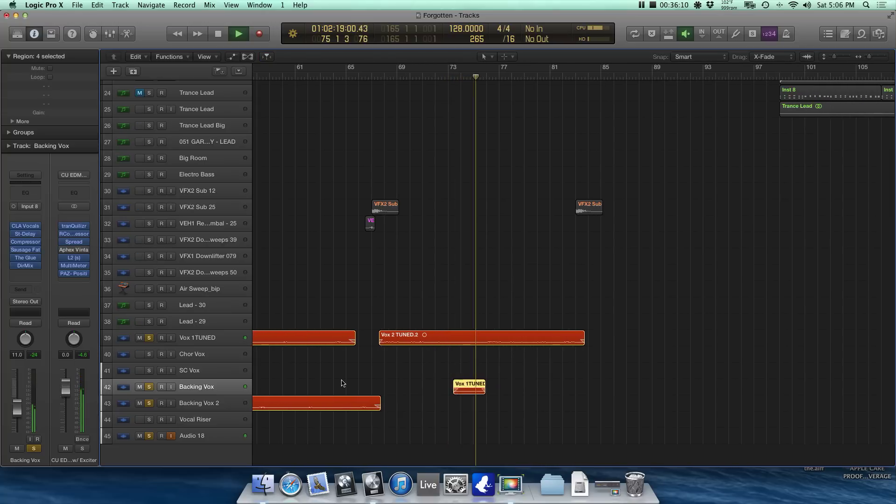
{"action": "key", "text": "super+Left"}
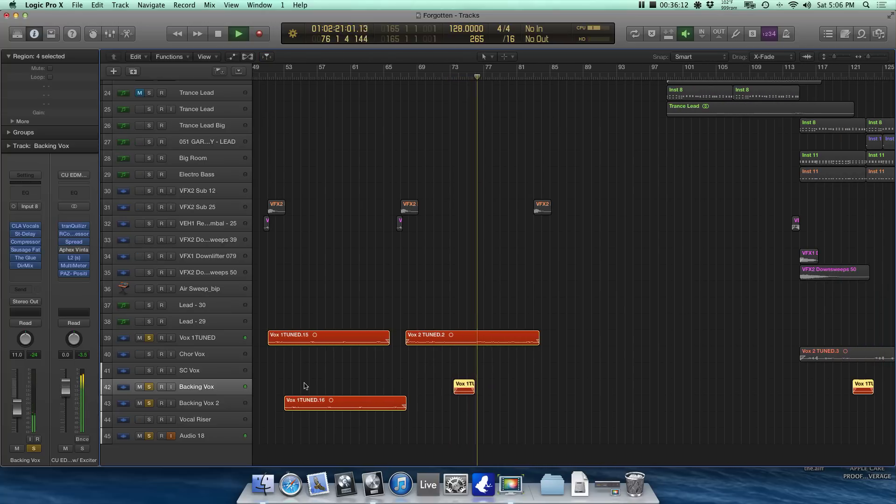
{"action": "key", "text": "space"}
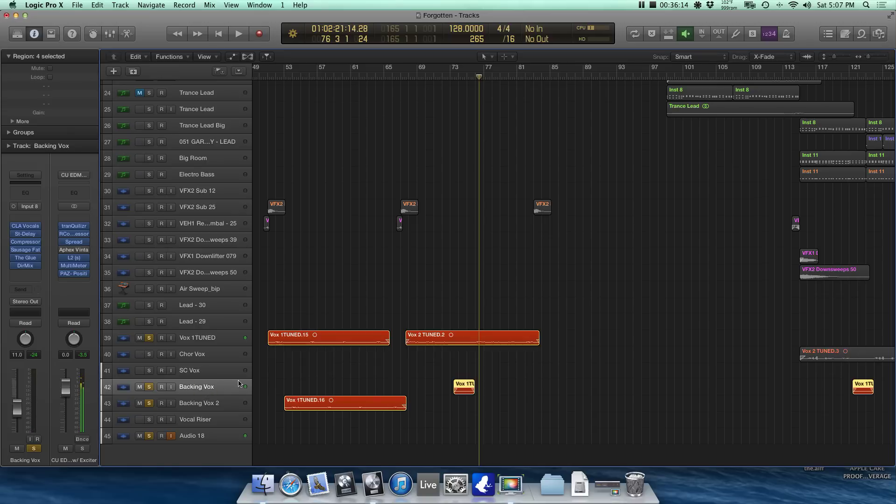
Step: Inspect the Direction Mixer and Sausage Fattener settings on the Backing Vox track, closing each one
{"action": "left_click", "coordinate": [416, 383]}
{"action": "left_click_drag", "start_coordinate": [416, 382], "coordinate": [488, 385]}
{"action": "left_click", "coordinate": [211, 402]}
{"action": "left_click", "coordinate": [217, 392]}
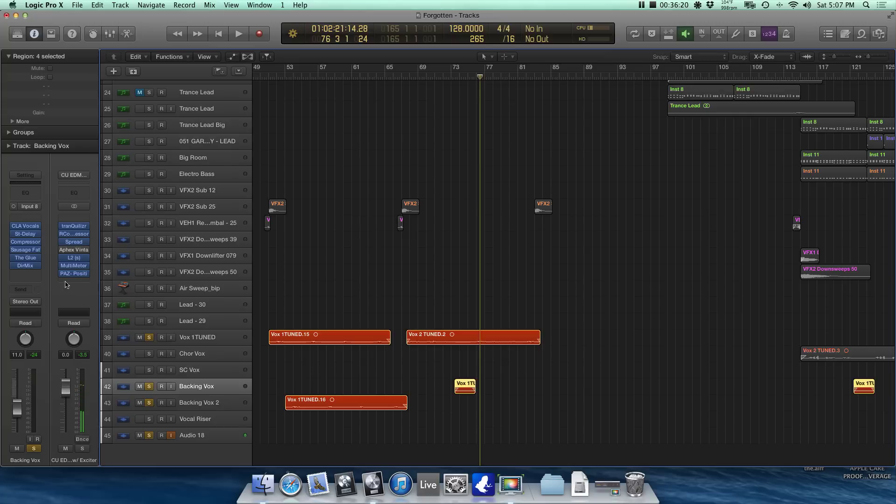
{"action": "left_click", "coordinate": [29, 268]}
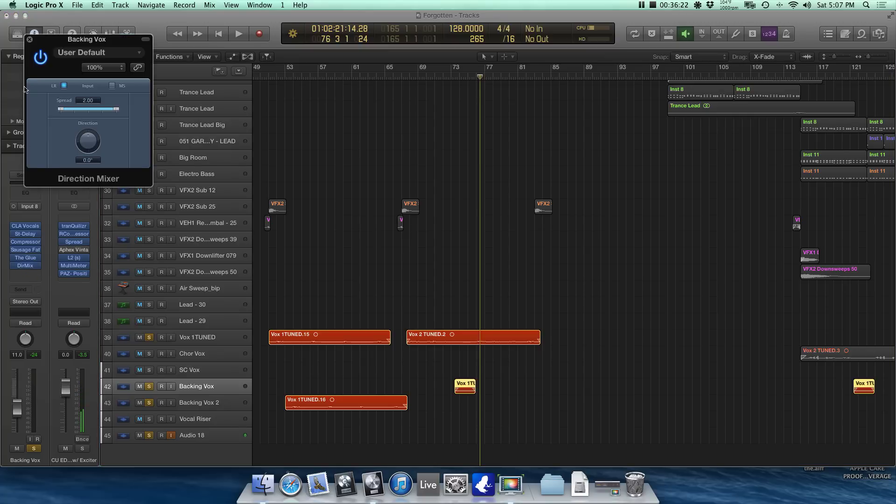
{"action": "left_click", "coordinate": [29, 39]}
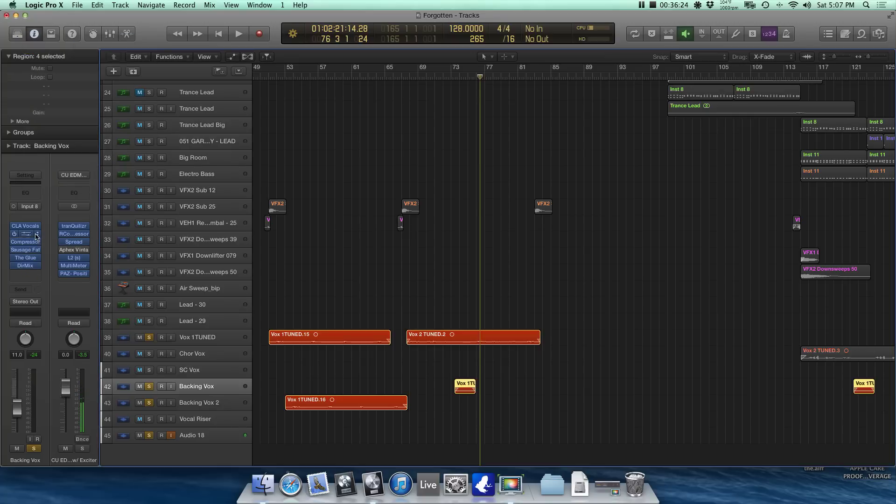
{"action": "left_click", "coordinate": [29, 250]}
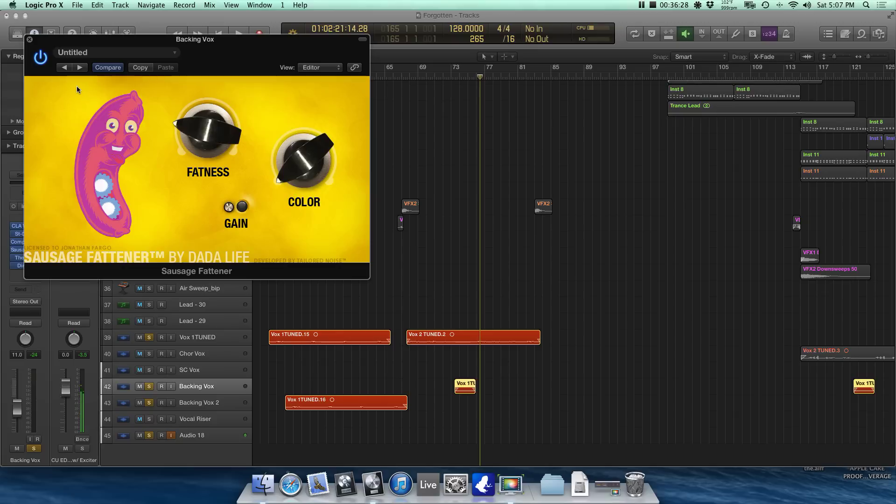
{"action": "left_click", "coordinate": [30, 39]}
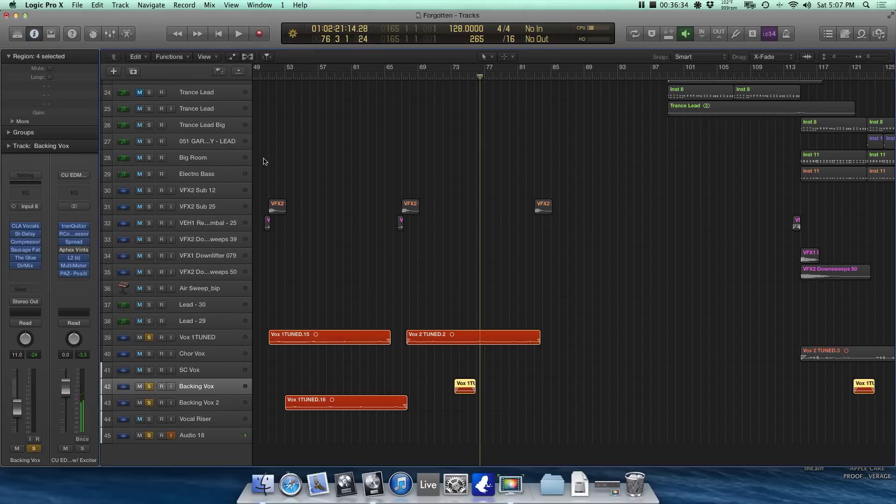
Step: Review the Backing Vox's Sausage Fattener once more, close it, and deselect the vocal regions
{"action": "key", "text": "super+Left"}
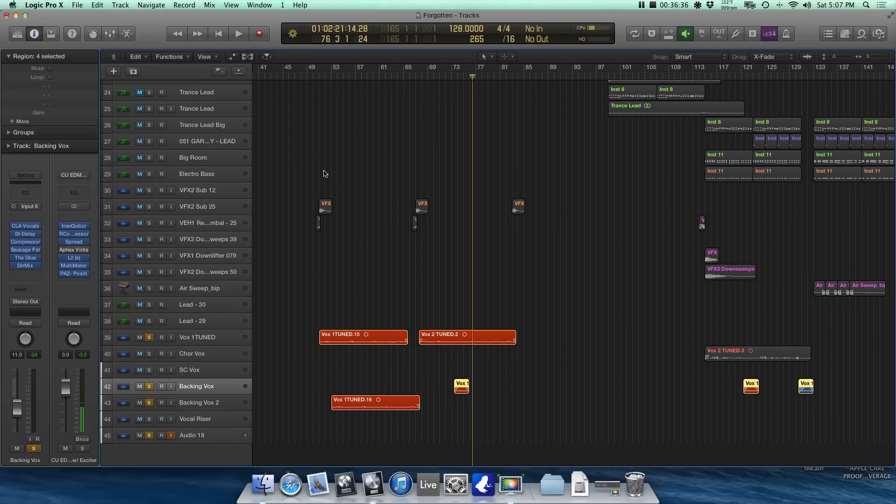
{"action": "key", "text": "super+Left"}
{"action": "key", "text": "super+Left"}
{"action": "key", "text": "super+Left"}
{"action": "scroll", "coordinate": [325, 172], "scroll_direction": "up", "scroll_amount": 1}
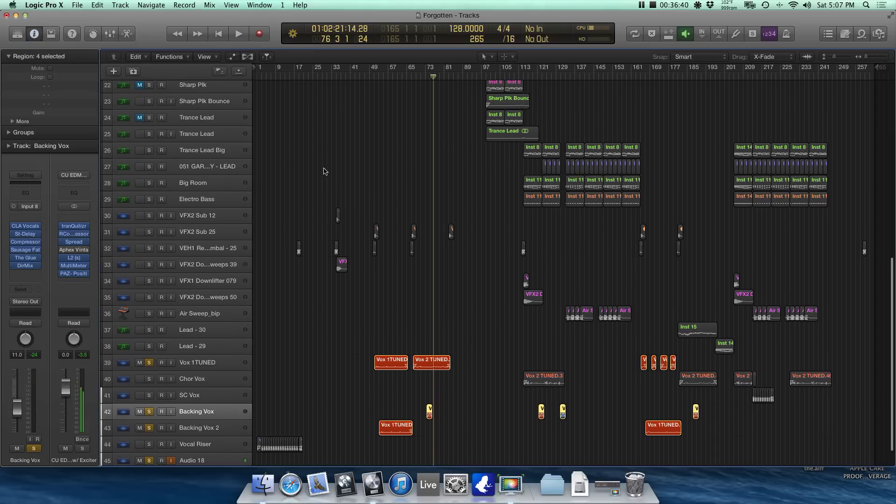
{"action": "left_click", "coordinate": [30, 250]}
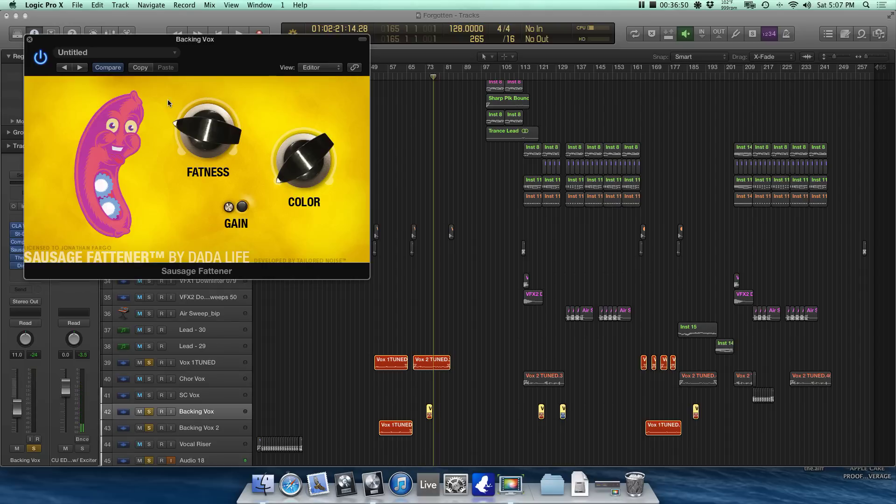
{"action": "left_click", "coordinate": [29, 41]}
{"action": "left_click", "coordinate": [279, 283]}
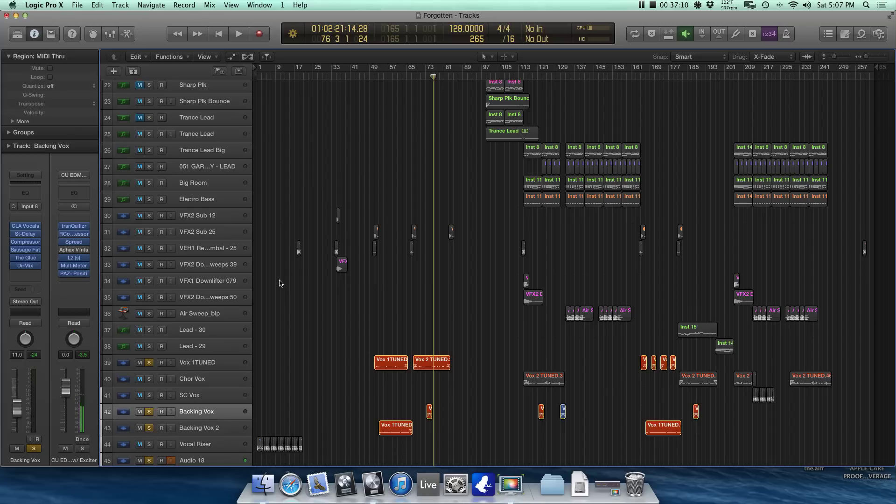
Step: Turn off solo on all the soloed tracks so the whole arrangement can be heard
{"action": "scroll", "coordinate": [275, 381], "scroll_direction": "up", "scroll_amount": 1}
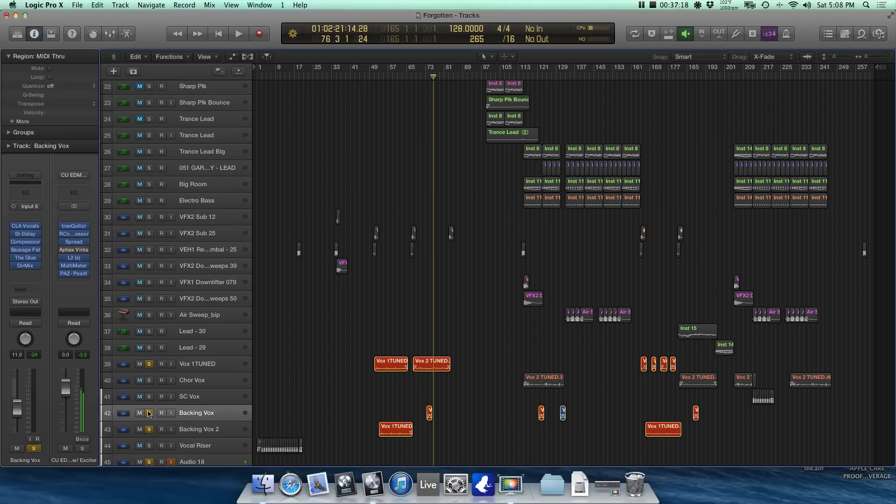
{"action": "key", "text": "super+Up"}
{"action": "key", "text": "super+Up"}
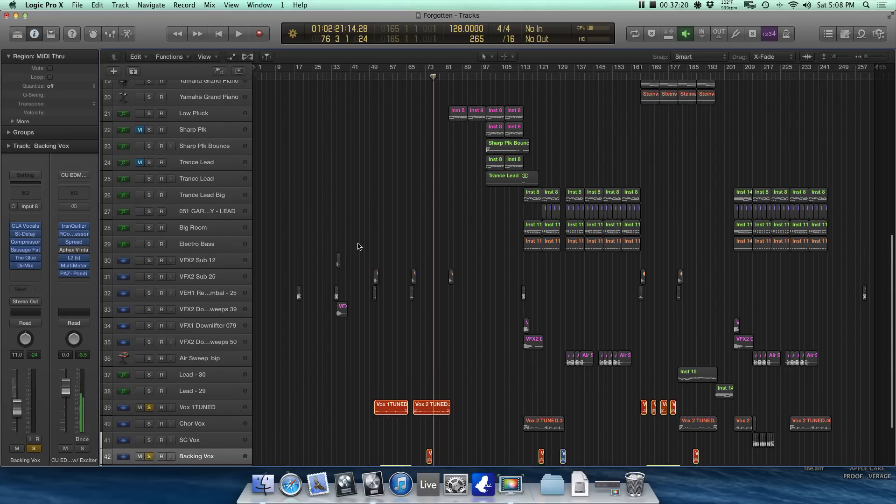
{"action": "key", "text": "super+Up"}
{"action": "key", "text": "super+Up"}
{"action": "key", "text": "super+Up"}
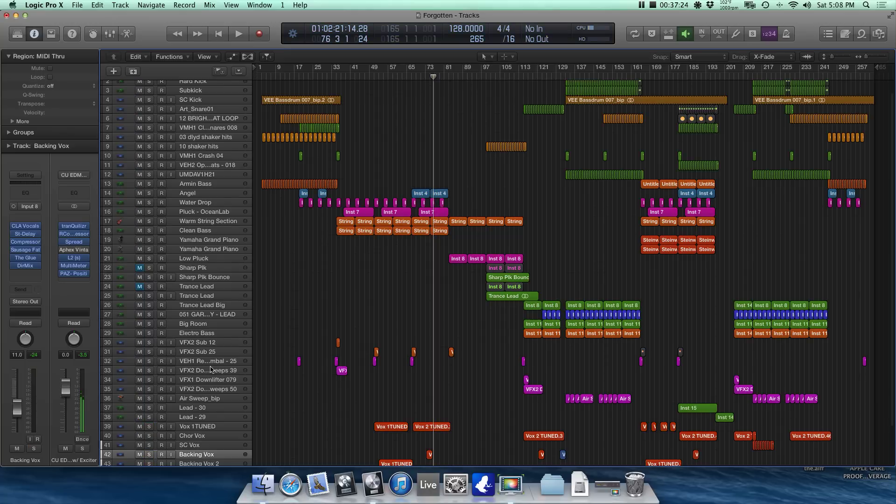
Step: Play the full arrangement from bar 62 through the drop, stopping at bar 115
{"action": "left_click", "coordinate": [399, 78]}
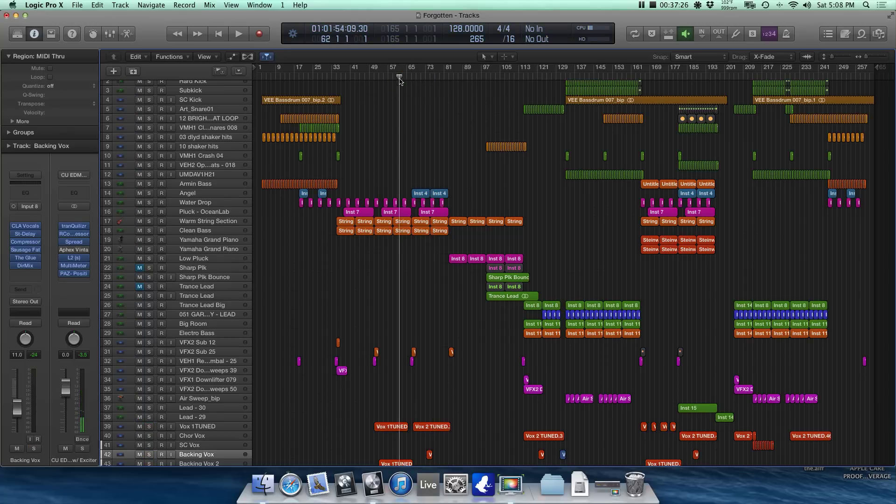
{"action": "key", "text": "space"}
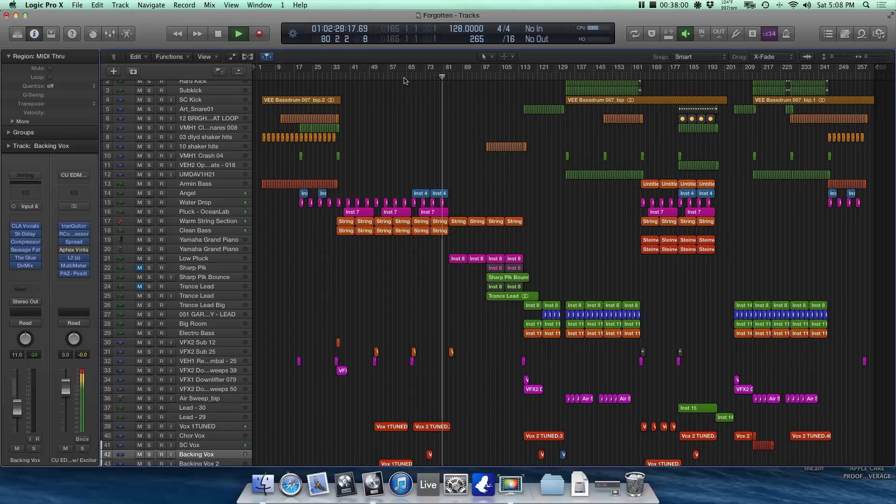
{"action": "scroll", "coordinate": [404, 81], "scroll_direction": "down", "scroll_amount": 5}
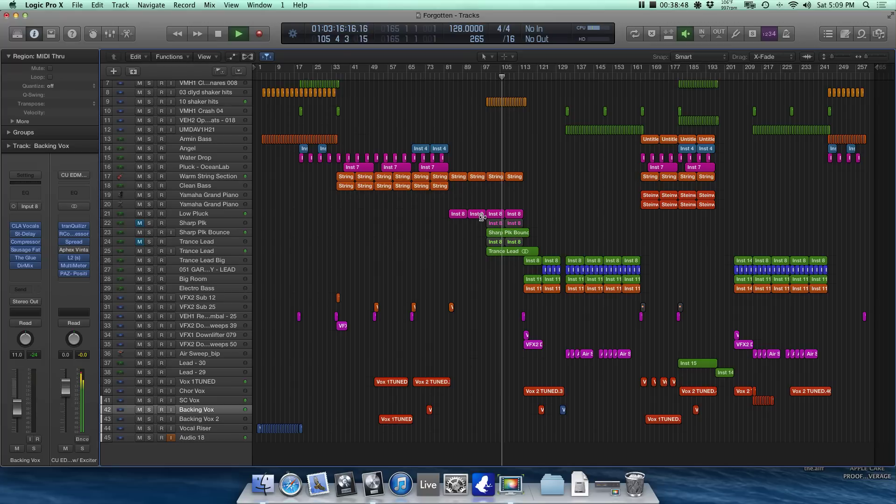
{"action": "scroll", "coordinate": [482, 217], "scroll_direction": "up", "scroll_amount": 2}
{"action": "scroll", "coordinate": [482, 217], "scroll_direction": "up", "scroll_amount": 3}
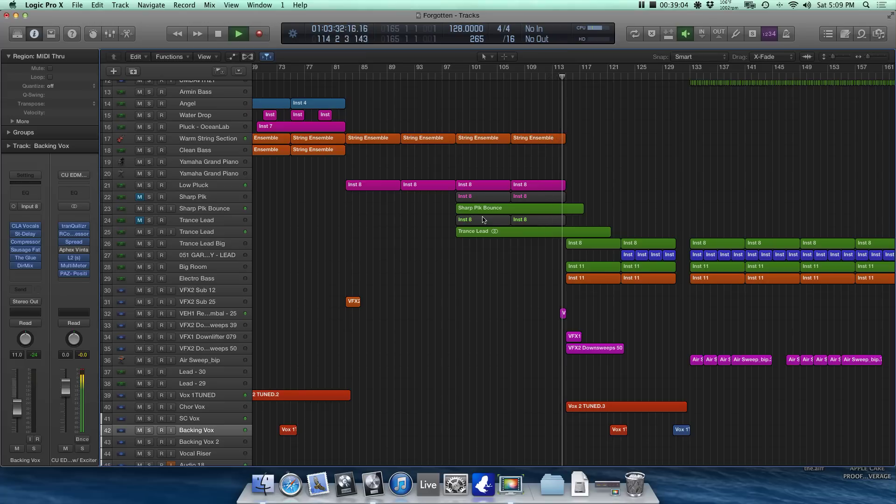
{"action": "key", "text": "space"}
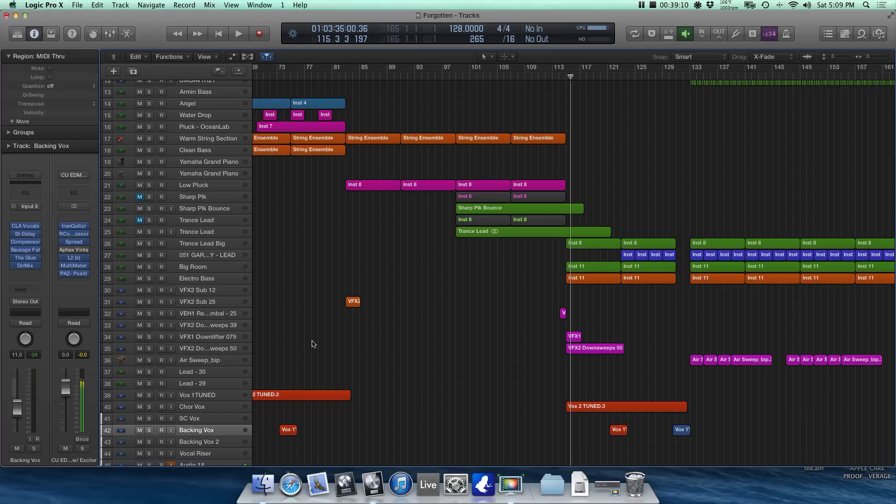
Step: Solo the Low Pluck track and play its part from bar 82
{"action": "scroll", "coordinate": [361, 221], "scroll_direction": "up", "scroll_amount": 4}
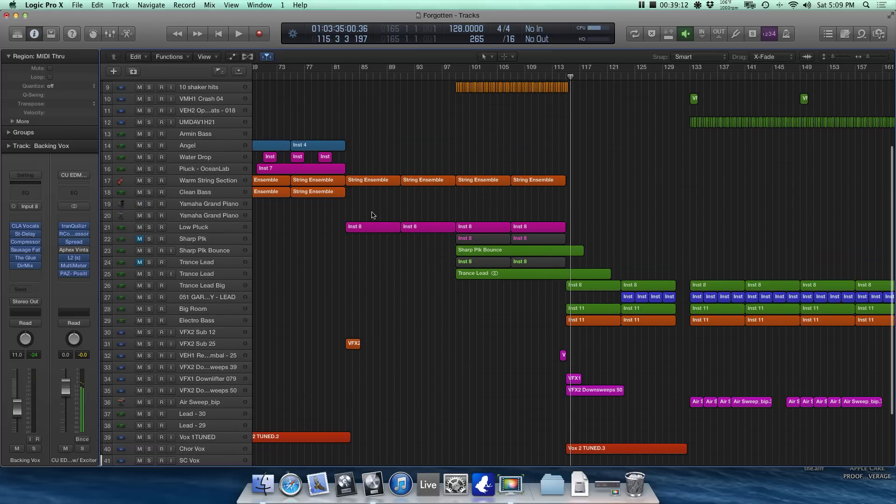
{"action": "left_click", "coordinate": [230, 228]}
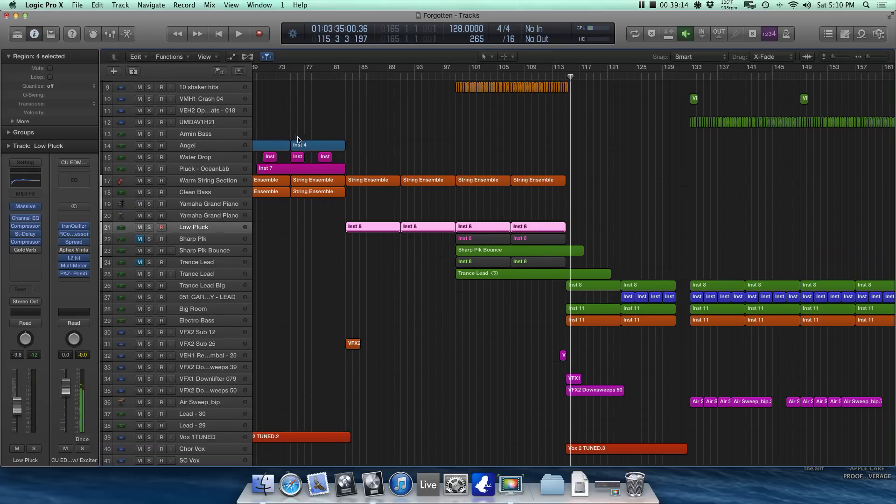
{"action": "scroll", "coordinate": [326, 135], "scroll_direction": "down", "scroll_amount": 10}
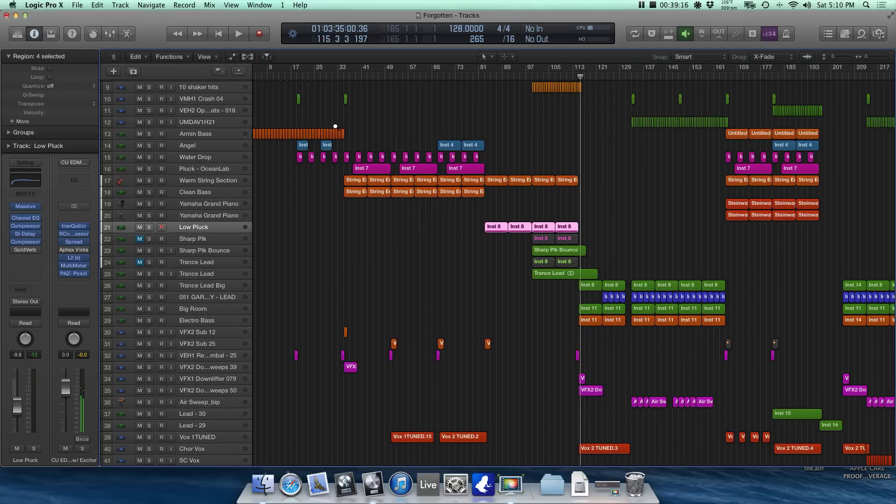
{"action": "scroll", "coordinate": [335, 126], "scroll_direction": "up", "scroll_amount": 5}
{"action": "left_click", "coordinate": [445, 77]}
{"action": "left_click", "coordinate": [139, 227]}
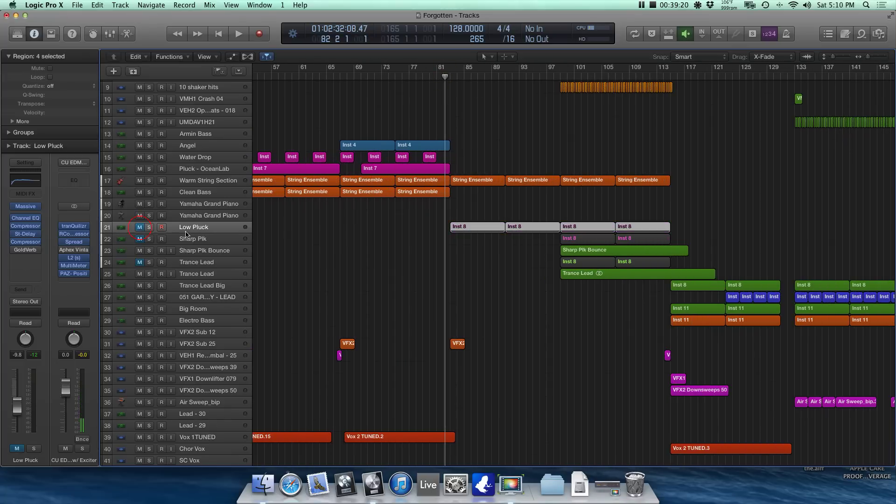
{"action": "left_click", "coordinate": [140, 227]}
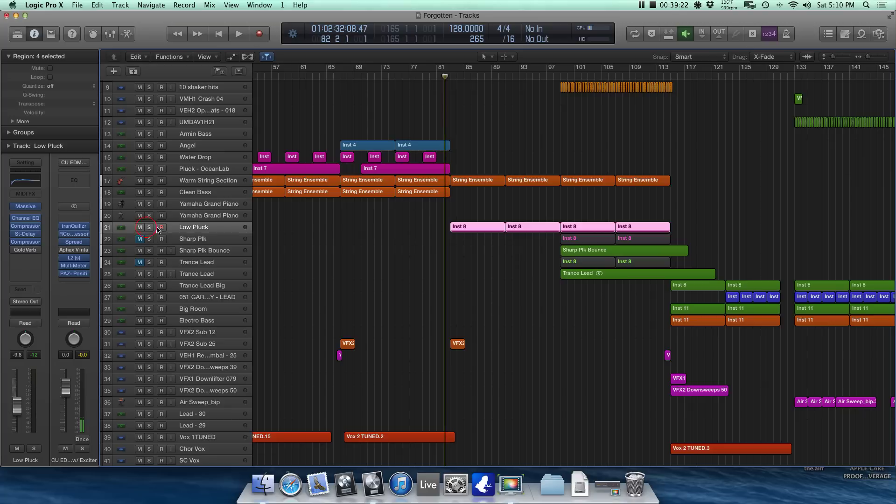
{"action": "left_click", "coordinate": [149, 227]}
{"action": "key", "text": "space"}
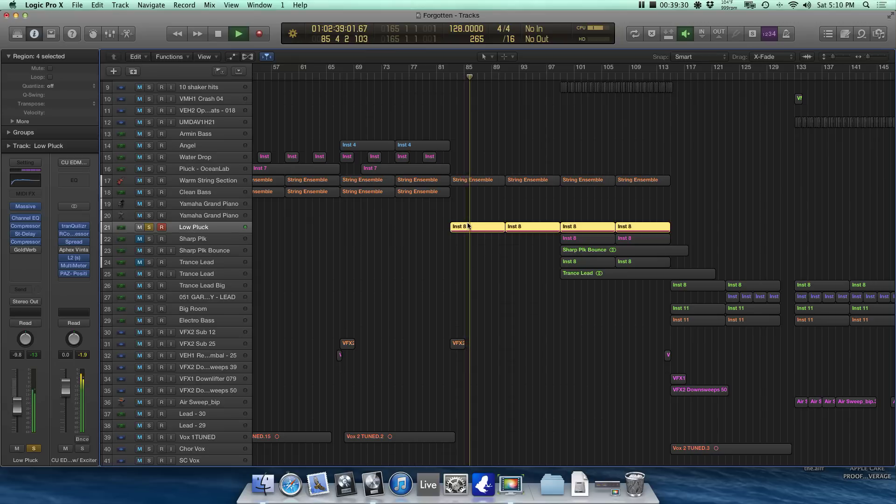
Step: Examine the notes of the first Low Pluck region in the Piano Roll during playback, ending with playback and solo off
{"action": "key", "text": "super+Down"}
{"action": "left_click", "coordinate": [452, 256]}
{"action": "left_click", "coordinate": [459, 236]}
{"action": "double_click", "coordinate": [462, 236]}
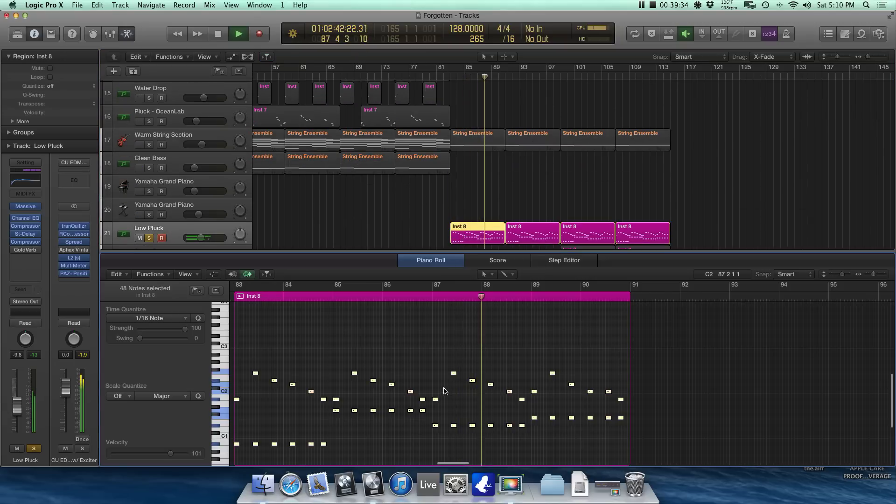
{"action": "key", "text": "super+Right"}
{"action": "key", "text": "super+Right"}
{"action": "key", "text": "super+Right"}
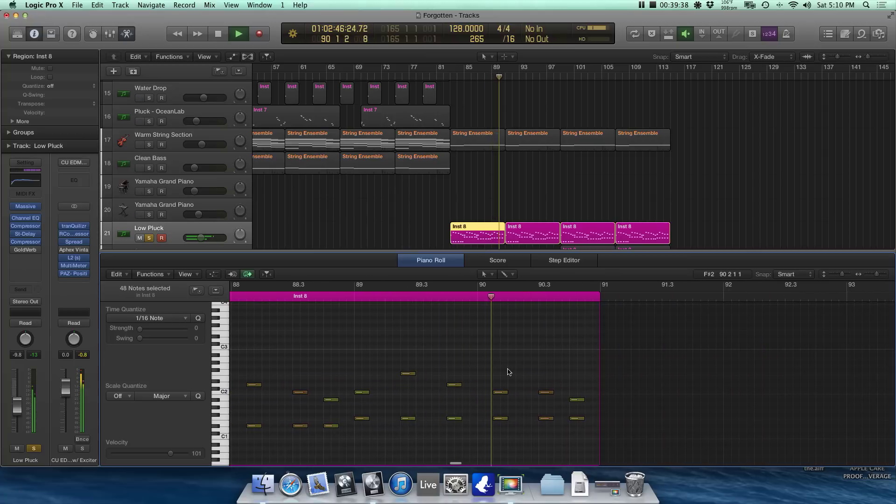
{"action": "scroll", "coordinate": [509, 372], "scroll_direction": "left", "scroll_amount": 5}
{"action": "key", "text": "space"}
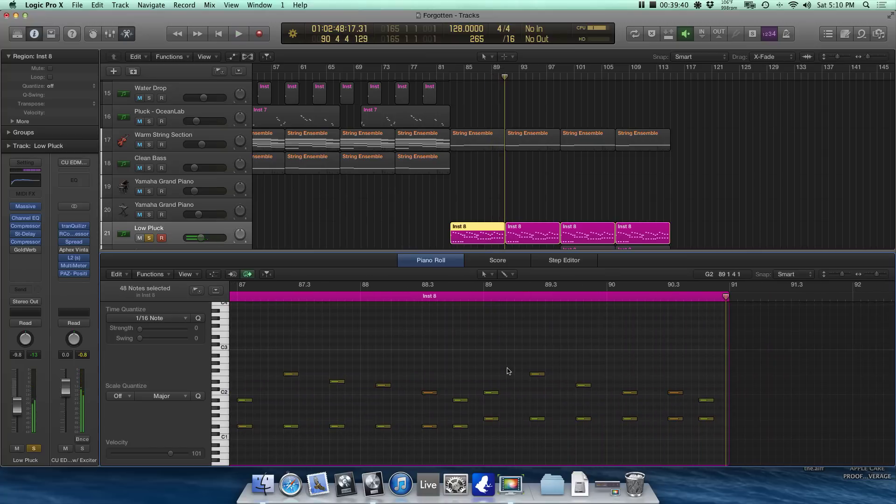
{"action": "left_click", "coordinate": [149, 238]}
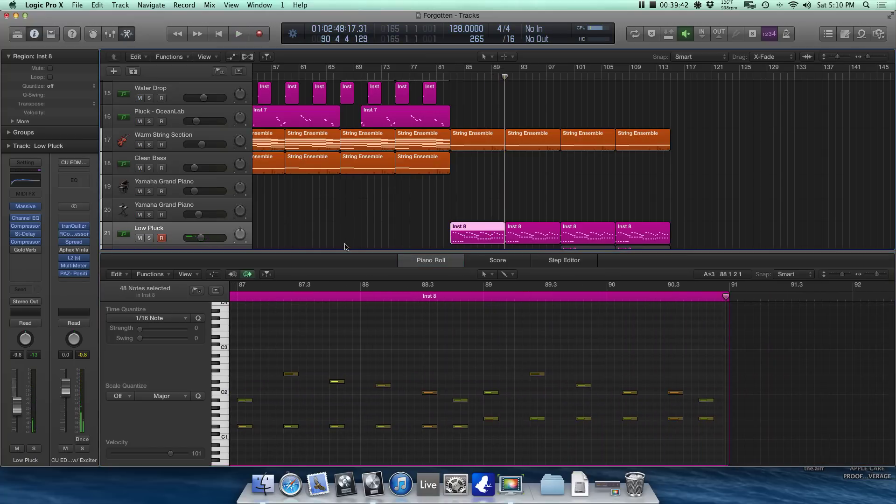
Step: Compare the notes of the last Clean Bass region before bar 83 with the Warm String Section region starting at bar 83
{"action": "scroll", "coordinate": [355, 240], "scroll_direction": "down", "scroll_amount": 3}
{"action": "scroll", "coordinate": [380, 231], "scroll_direction": "up", "scroll_amount": 6}
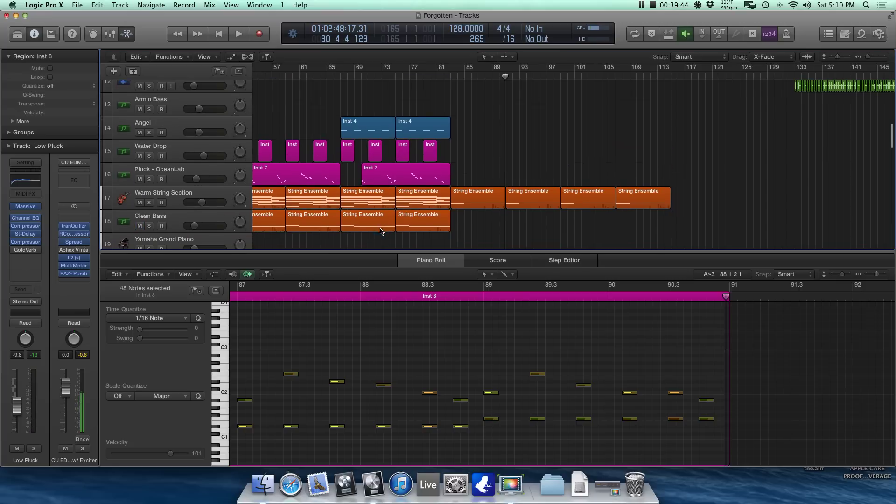
{"action": "left_click", "coordinate": [212, 196]}
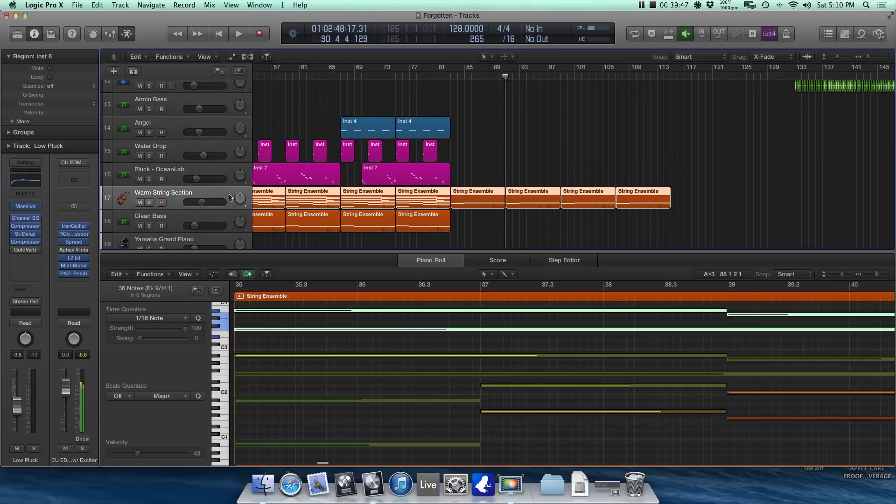
{"action": "left_click", "coordinate": [467, 220]}
{"action": "left_click", "coordinate": [428, 221]}
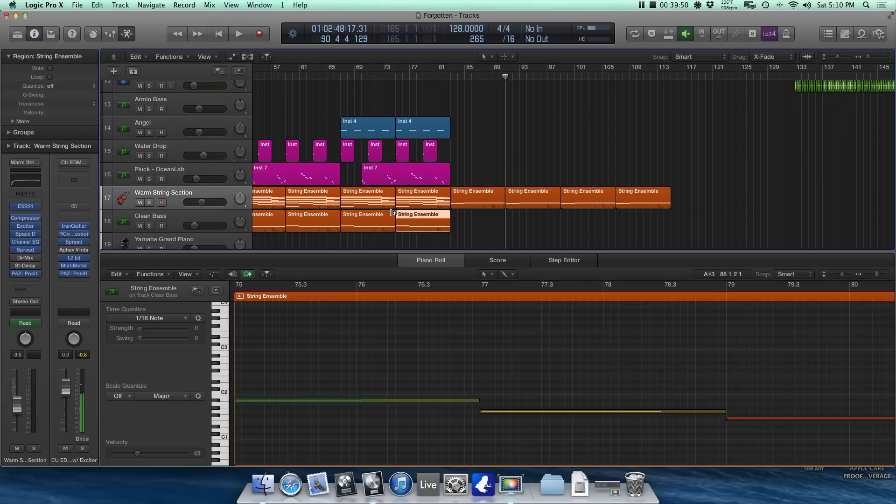
{"action": "left_click", "coordinate": [487, 196]}
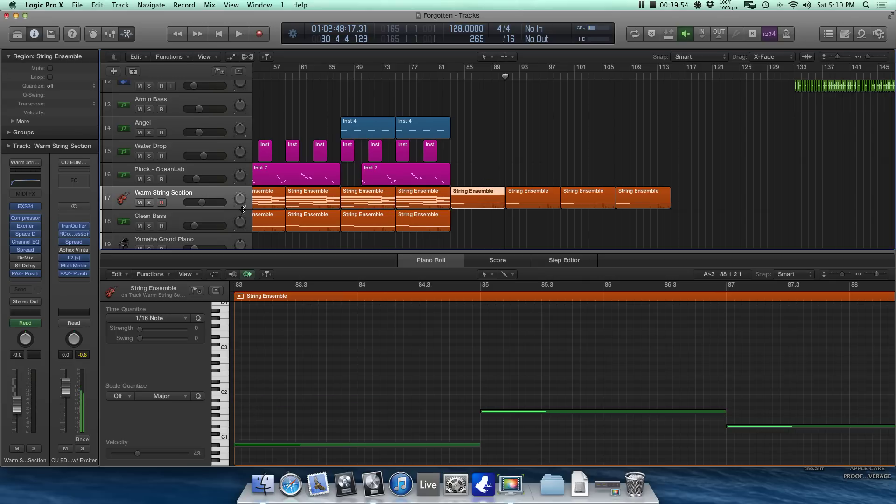
Step: Solo the Warm String Section track and play it from bar 90
{"action": "left_click", "coordinate": [150, 202]}
{"action": "key", "text": "space"}
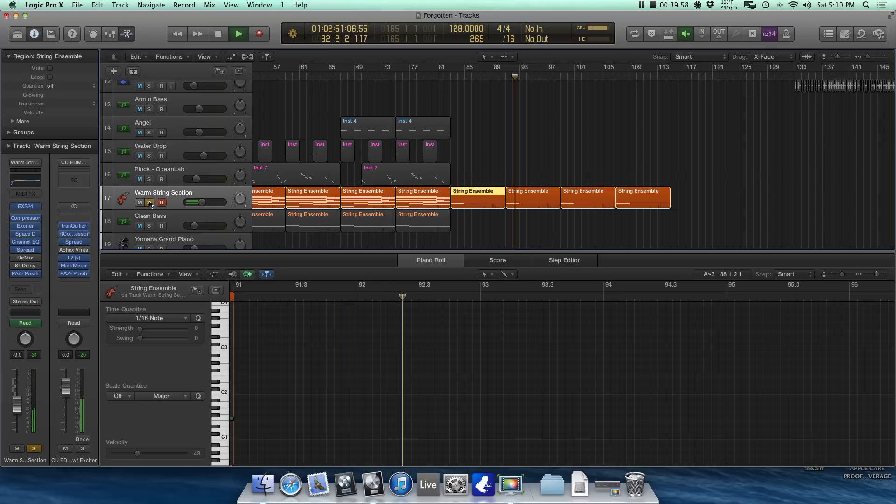
Step: Audition the soloed Warm String Section while viewing its notes, stop playback, and turn the track's solo off
{"action": "left_click", "coordinate": [505, 186], "text": "ctrl+alt"}
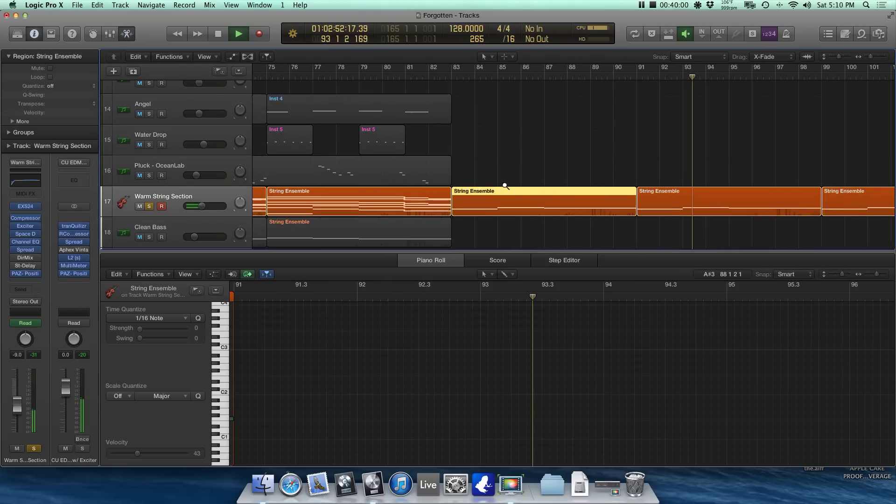
{"action": "scroll", "coordinate": [574, 144], "scroll_direction": "down", "scroll_amount": 5}
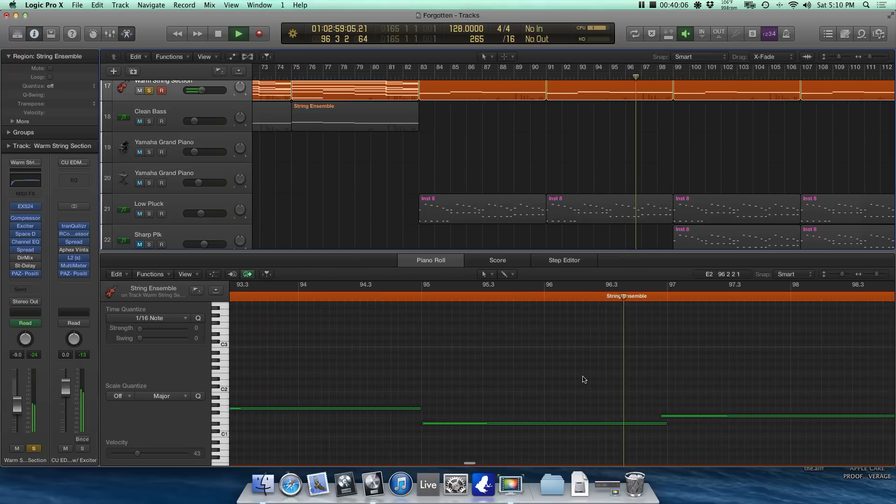
{"action": "scroll", "coordinate": [582, 380], "scroll_direction": "down", "scroll_amount": 3}
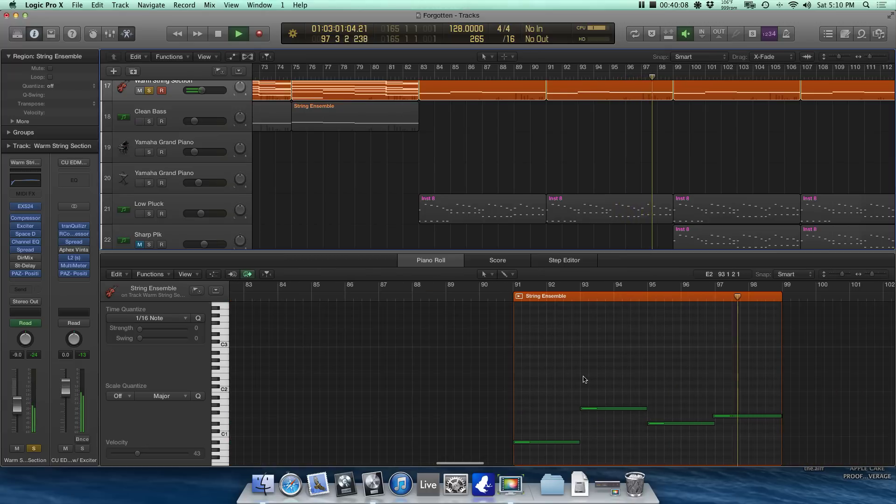
{"action": "key", "text": "space"}
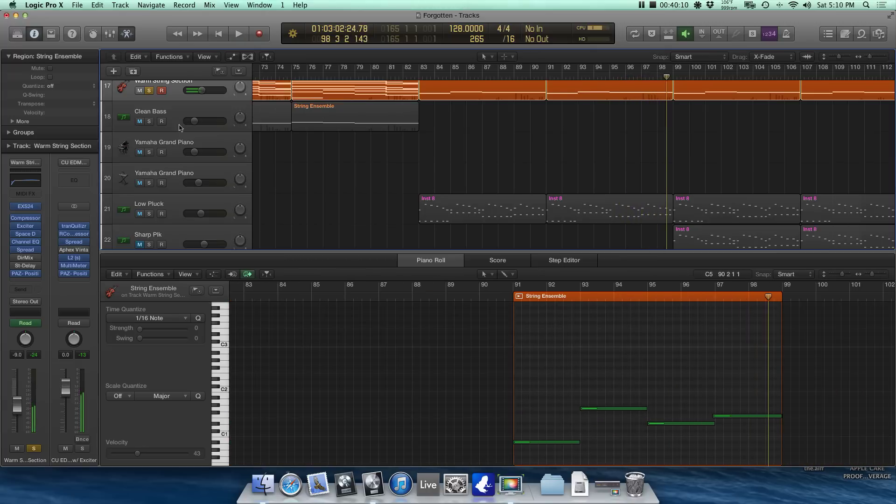
{"action": "scroll", "coordinate": [596, 368], "scroll_direction": "up", "scroll_amount": 3}
{"action": "left_click", "coordinate": [149, 91]}
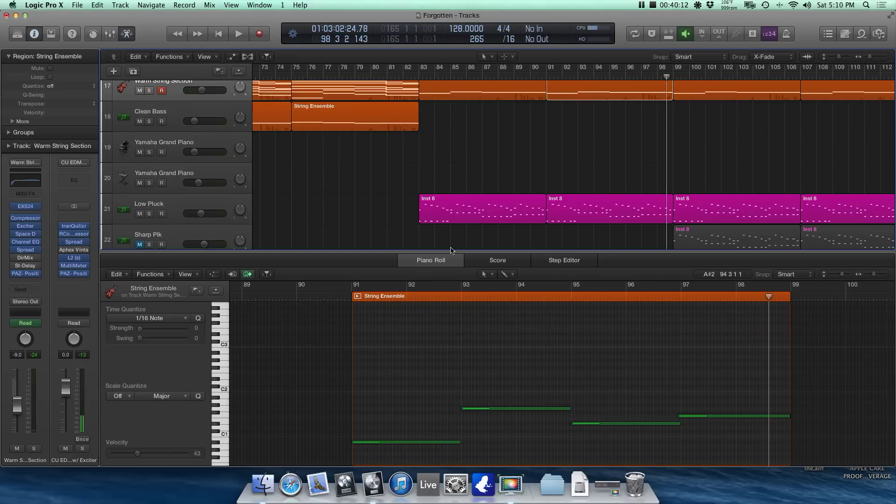
Step: Examine the note overlap around bar 97 in the Warm String Section's String Ensemble region
{"action": "scroll", "coordinate": [624, 380], "scroll_direction": "up", "scroll_amount": 5}
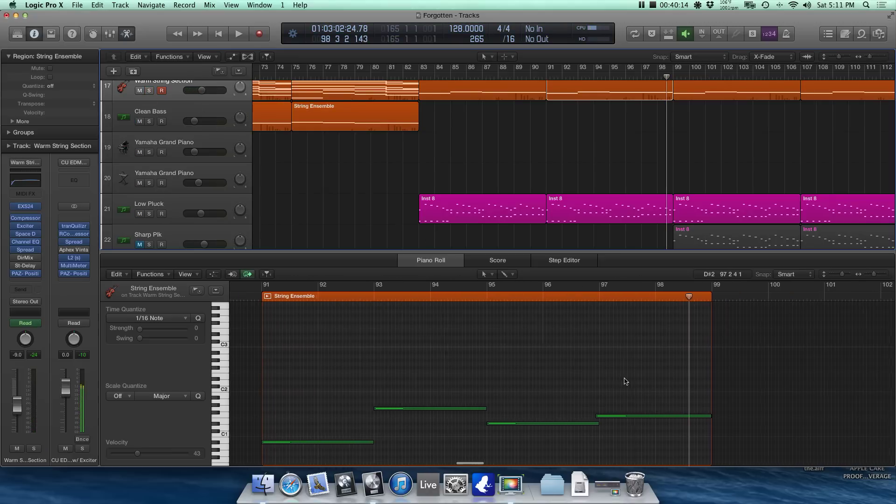
{"action": "left_click", "coordinate": [476, 394]}
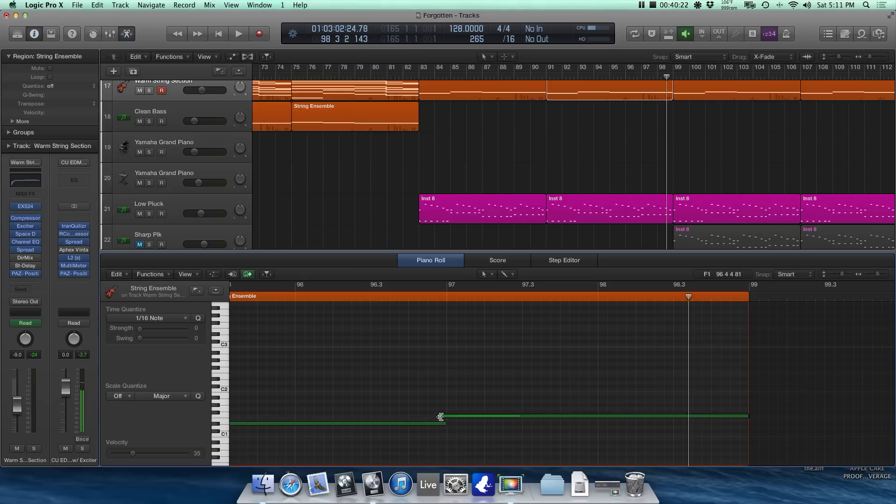
{"action": "scroll", "coordinate": [442, 418], "scroll_direction": "left", "scroll_amount": 1}
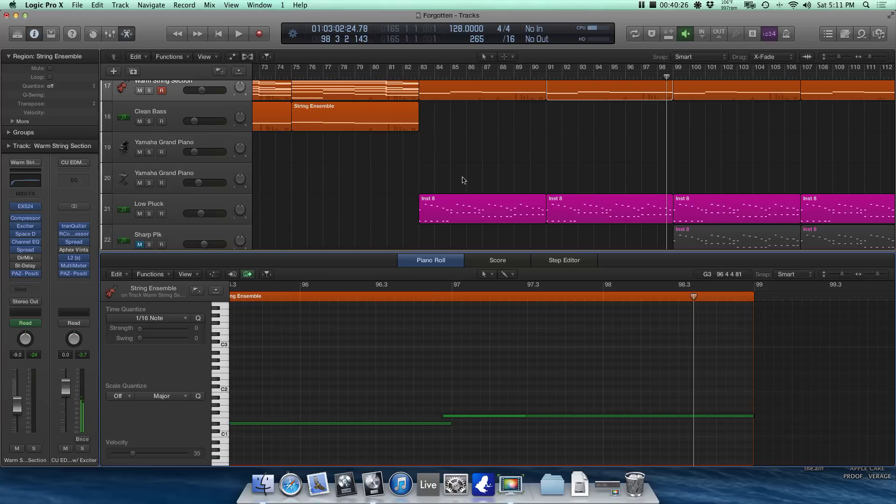
Step: Select the Low Pluck track and inspect its Channel EQ settings, closing the plug-in window when done
{"action": "key", "text": "super+Left"}
{"action": "scroll", "coordinate": [172, 164], "scroll_direction": "down", "scroll_amount": 1}
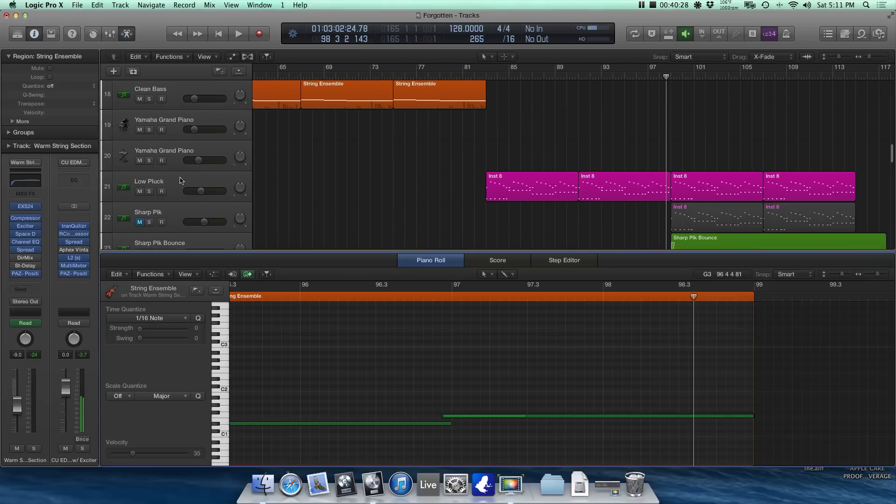
{"action": "left_click", "coordinate": [223, 192]}
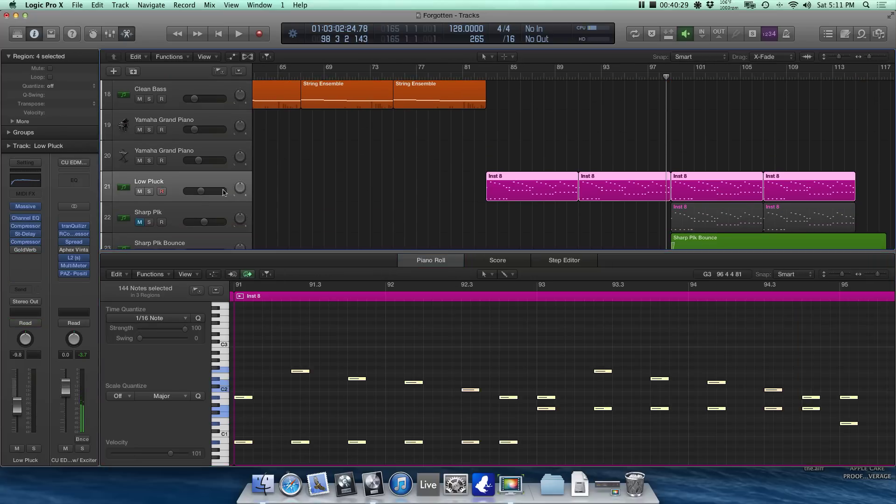
{"action": "left_click", "coordinate": [26, 218]}
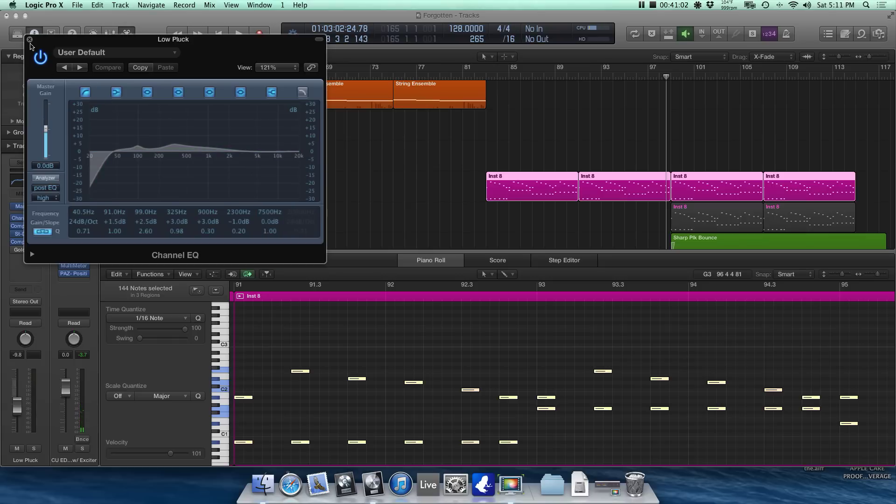
{"action": "left_click", "coordinate": [29, 39]}
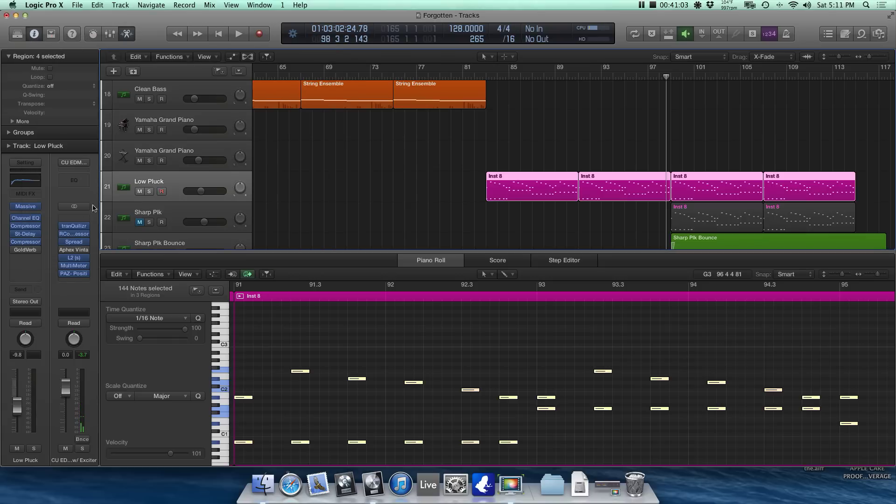
Step: Inspect the Low Pluck track's first Compressor, St-Delay and second Compressor, closing each plug-in window
{"action": "left_click", "coordinate": [25, 226]}
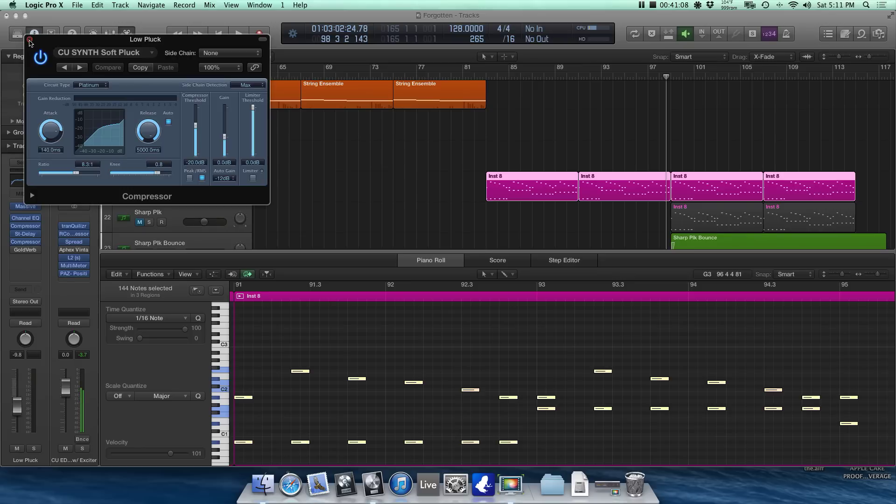
{"action": "left_click", "coordinate": [29, 40]}
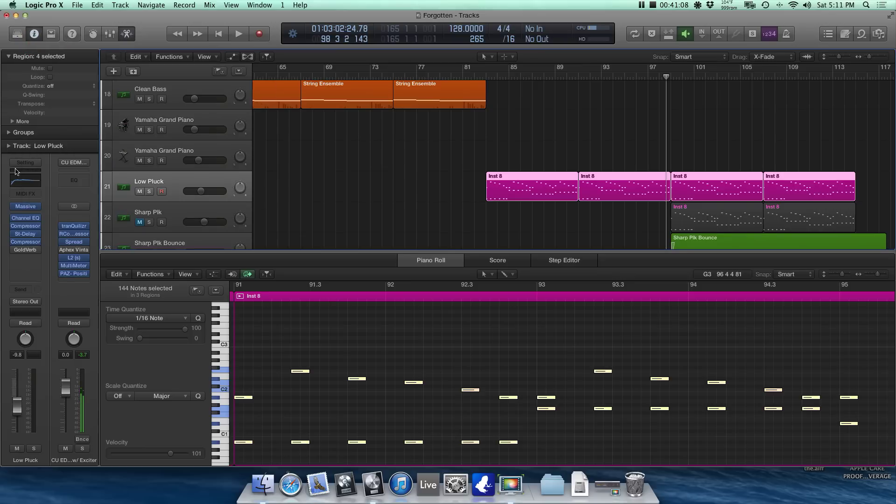
{"action": "left_click", "coordinate": [25, 233]}
{"action": "left_click", "coordinate": [29, 40]}
{"action": "left_click", "coordinate": [25, 242]}
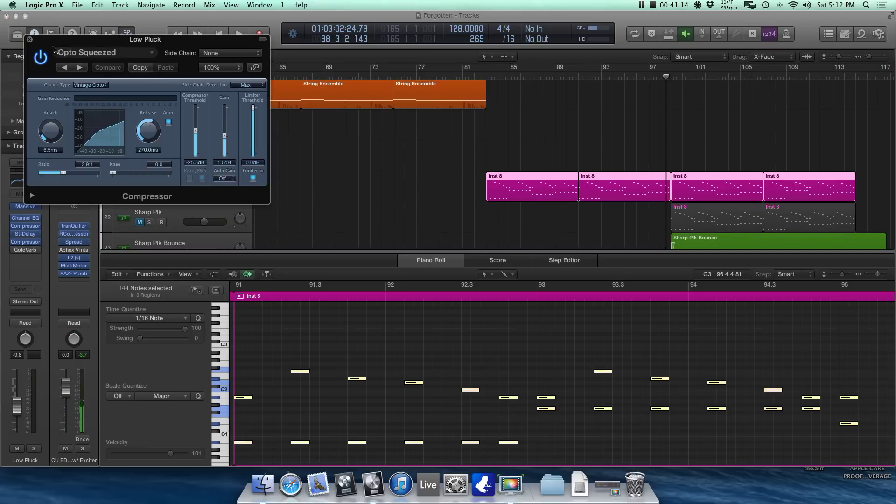
{"action": "left_click", "coordinate": [29, 40]}
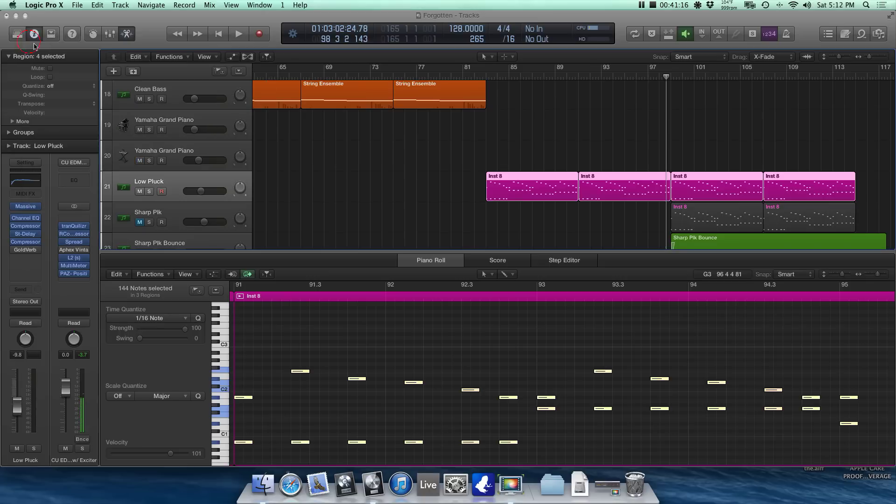
Step: Deselect the Low Pluck regions, close the Piano Roll editor, and show the whole track list in the arrangement
{"action": "left_click", "coordinate": [412, 150]}
{"action": "key", "text": "super+Left"}
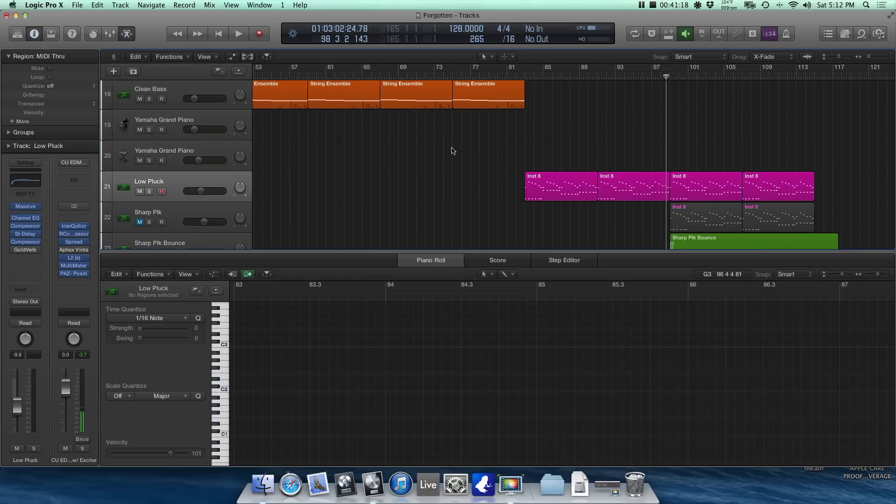
{"action": "key", "text": "super+Left"}
{"action": "scroll", "coordinate": [460, 154], "scroll_direction": "down", "scroll_amount": 5}
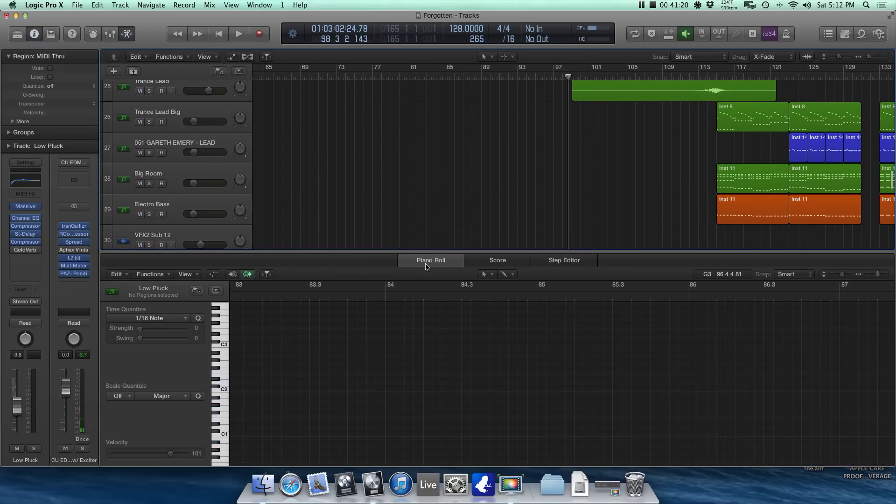
{"action": "left_click", "coordinate": [430, 264]}
{"action": "key", "text": "super+Up"}
{"action": "key", "text": "super+Up"}
{"action": "key", "text": "super+Up"}
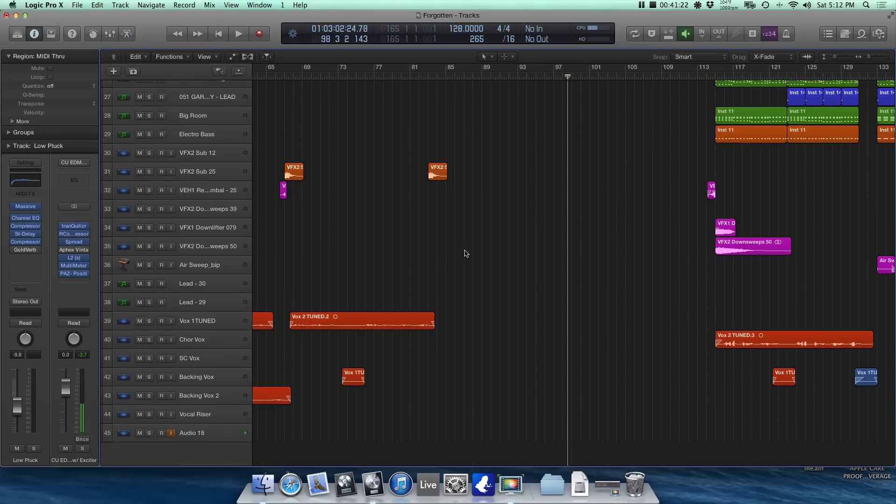
{"action": "key", "text": "super+Up"}
{"action": "scroll", "coordinate": [460, 257], "scroll_direction": "right", "scroll_amount": 5}
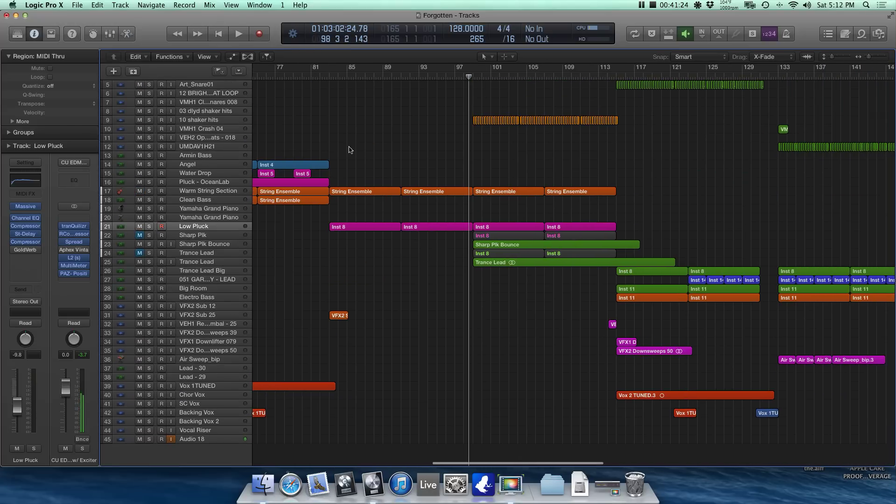
Step: Place the playhead at bar 99 and enlarge the arrangement around the Low Pluck and Sharp Plk Bounce tracks
{"action": "left_click_drag", "start_coordinate": [328, 80], "coordinate": [428, 78]}
{"action": "scroll", "coordinate": [423, 117], "scroll_direction": "up", "scroll_amount": 3}
{"action": "scroll", "coordinate": [422, 117], "scroll_direction": "up", "scroll_amount": 1}
{"action": "left_click", "coordinate": [472, 77]}
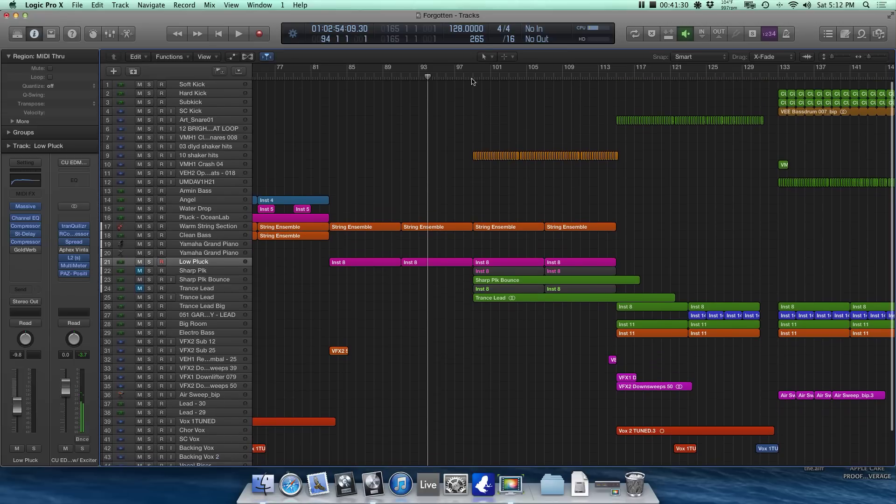
{"action": "scroll", "coordinate": [488, 233], "scroll_direction": "up", "scroll_amount": 10}
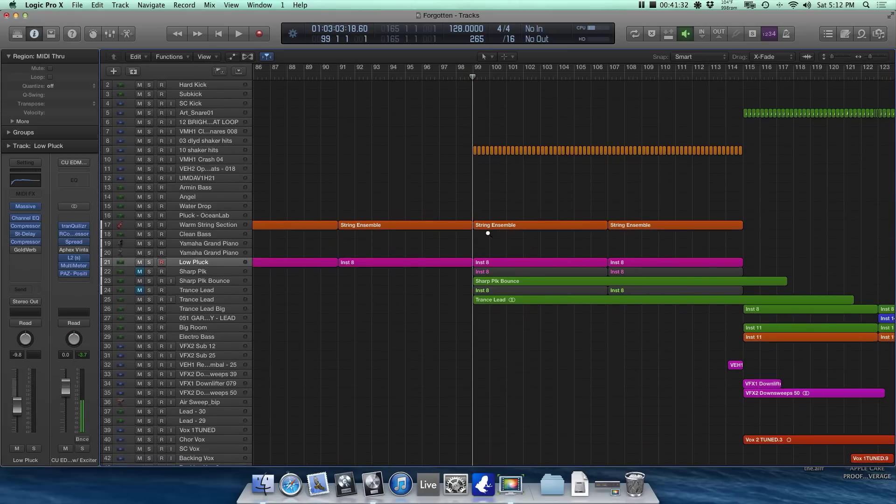
{"action": "scroll", "coordinate": [489, 234], "scroll_direction": "up", "scroll_amount": 5}
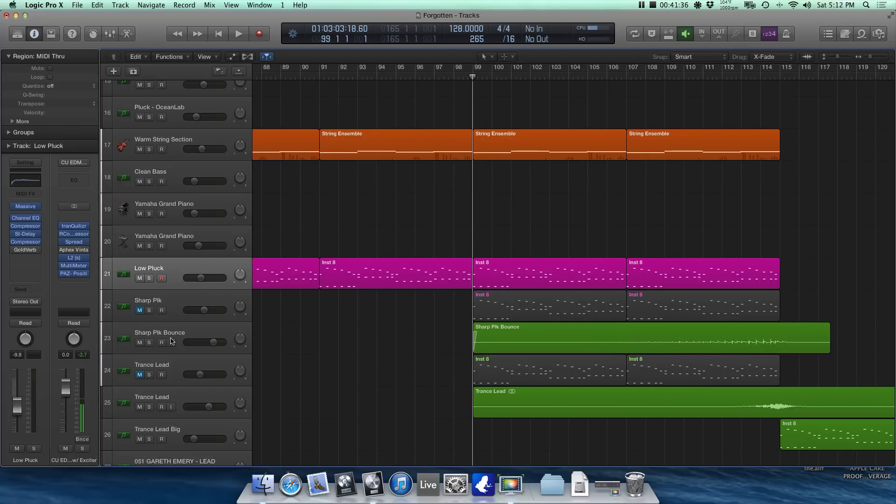
Step: Select the Sharp Plk Bounce track and its audio region, and enlarge the region's start at bar 99
{"action": "left_click", "coordinate": [172, 341]}
{"action": "left_click", "coordinate": [380, 334]}
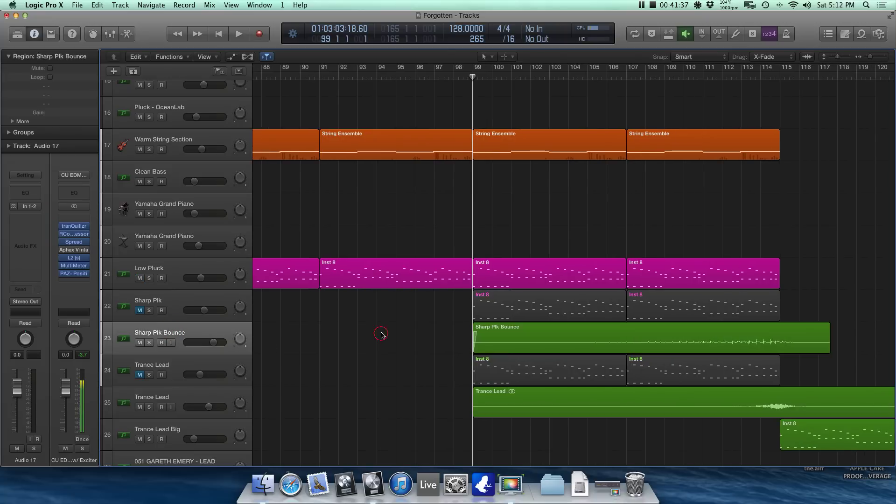
{"action": "left_click", "coordinate": [498, 345]}
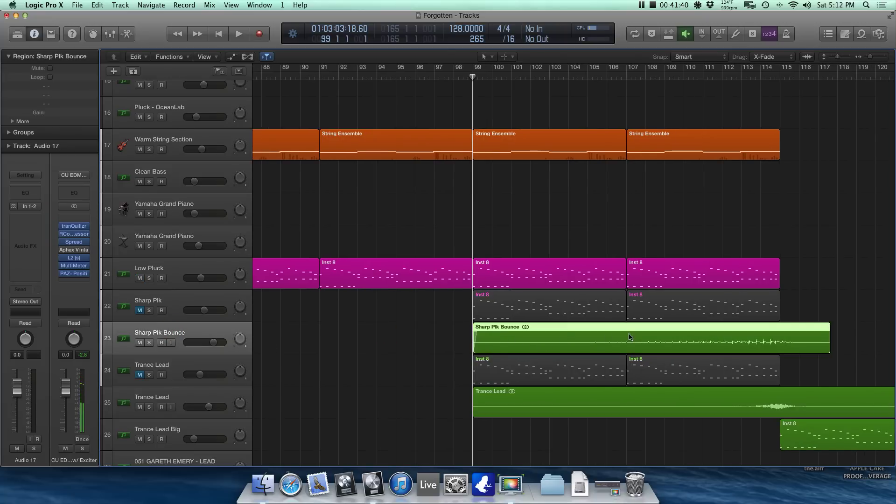
{"action": "key", "text": "super+Right"}
{"action": "key", "text": "super+Right"}
{"action": "key", "text": "super+Right"}
{"action": "key", "text": "super+Down"}
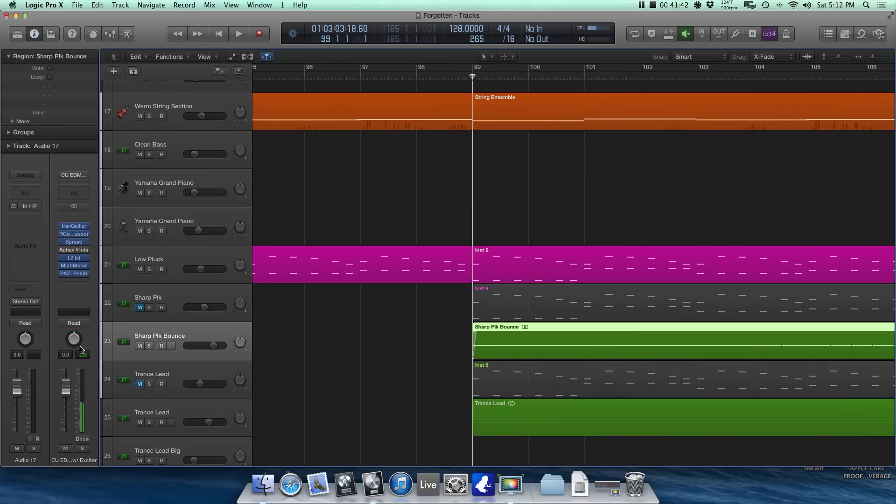
Step: Solo the Sharp Plk Bounce track, play it from bar 99 to about bar 106, stop playback and turn solo off
{"action": "left_click", "coordinate": [149, 346]}
{"action": "key", "text": "space"}
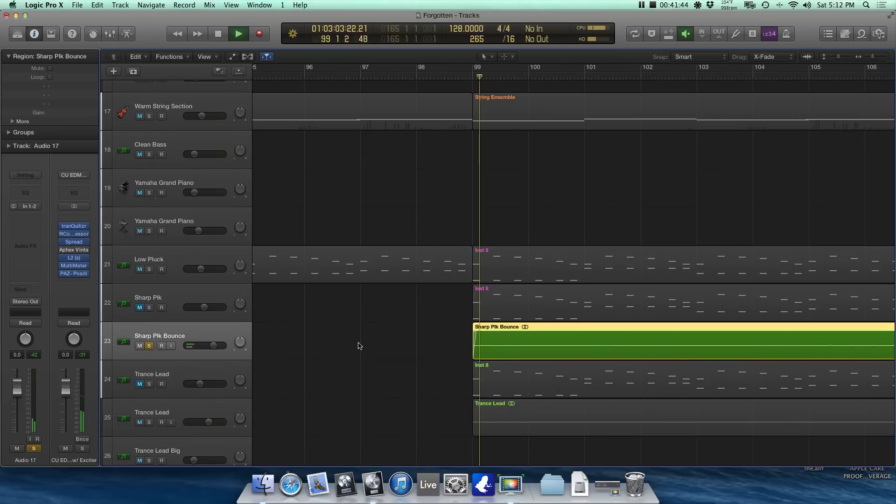
{"action": "key", "text": "super+Left"}
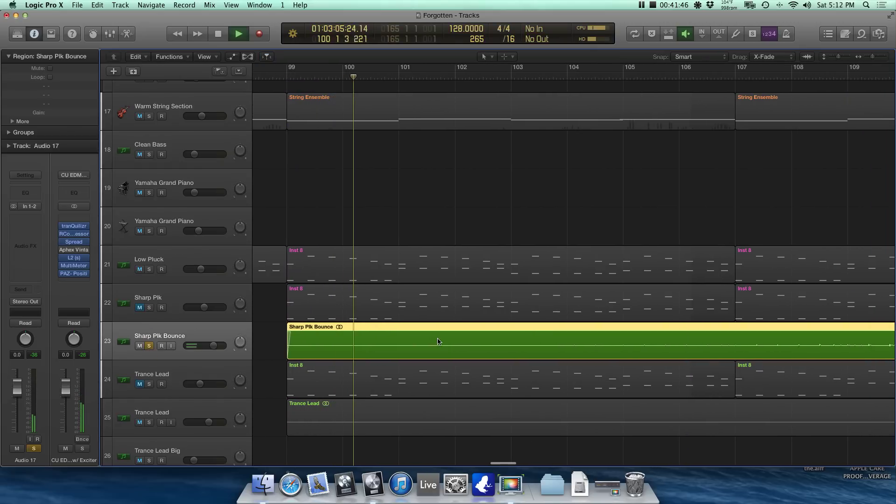
{"action": "scroll", "coordinate": [437, 342], "scroll_direction": "right", "scroll_amount": 2}
{"action": "scroll", "coordinate": [438, 341], "scroll_direction": "left", "scroll_amount": 1}
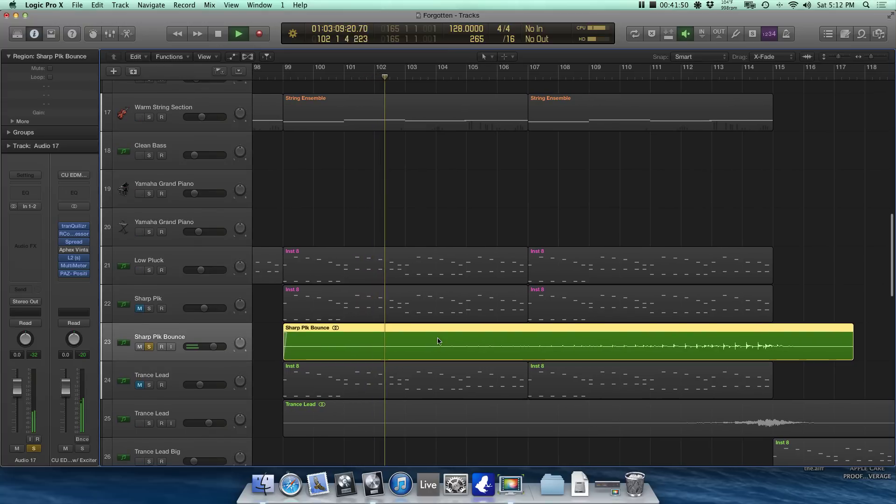
{"action": "scroll", "coordinate": [438, 340], "scroll_direction": "left", "scroll_amount": 1}
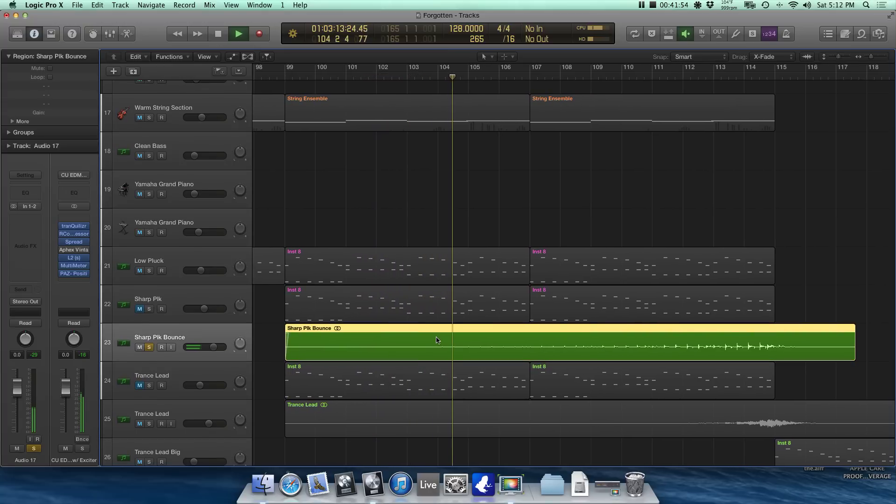
{"action": "scroll", "coordinate": [438, 340], "scroll_direction": "right", "scroll_amount": 2}
{"action": "scroll", "coordinate": [436, 340], "scroll_direction": "down", "scroll_amount": 5}
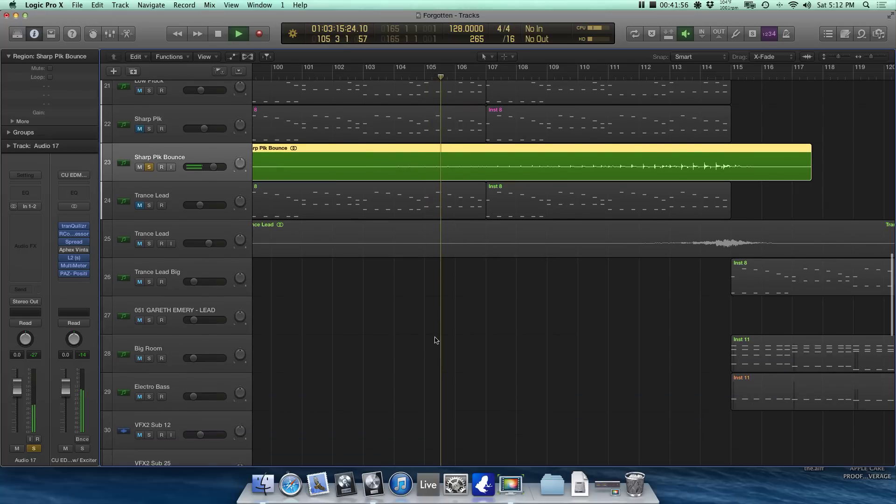
{"action": "scroll", "coordinate": [295, 293], "scroll_direction": "up", "scroll_amount": 2}
{"action": "key", "text": "space"}
{"action": "key", "text": "s"}
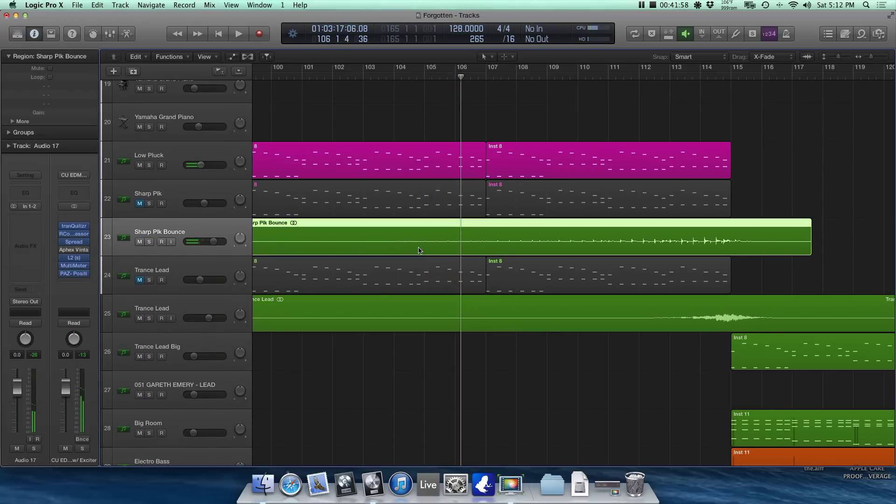
Step: Deselect the Sharp Plk Bounce region and compare the Sharp Plk and Trance Lead MIDI regions with their audio bounces from bar 99
{"action": "scroll", "coordinate": [419, 250], "scroll_direction": "left", "scroll_amount": 6}
{"action": "left_click", "coordinate": [415, 250]}
{"action": "scroll", "coordinate": [416, 243], "scroll_direction": "right", "scroll_amount": 1}
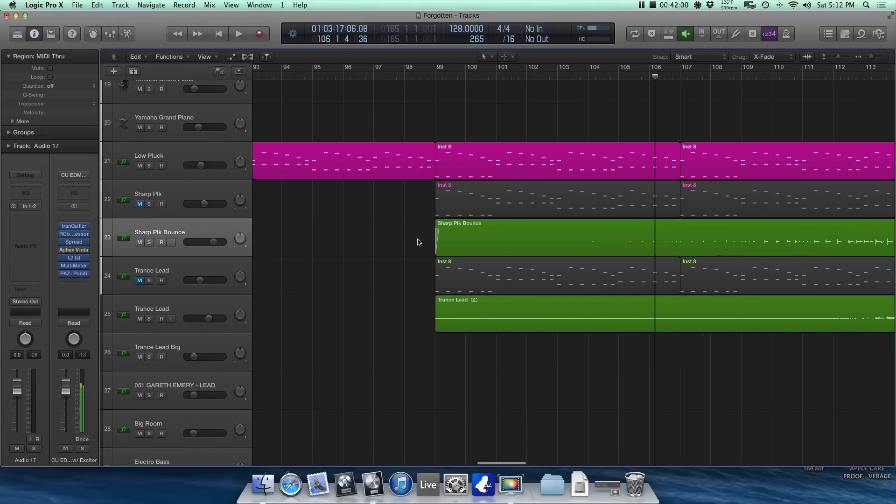
{"action": "left_click", "coordinate": [467, 242]}
{"action": "scroll", "coordinate": [485, 242], "scroll_direction": "down", "scroll_amount": 1}
{"action": "left_click_drag", "start_coordinate": [385, 183], "coordinate": [471, 213]}
{"action": "left_click", "coordinate": [386, 309]}
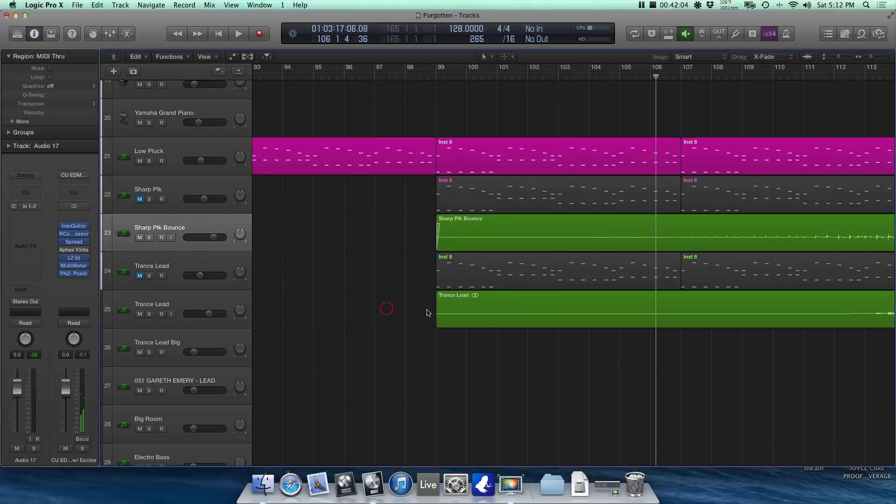
{"action": "left_click", "coordinate": [400, 278]}
{"action": "left_click", "coordinate": [404, 199]}
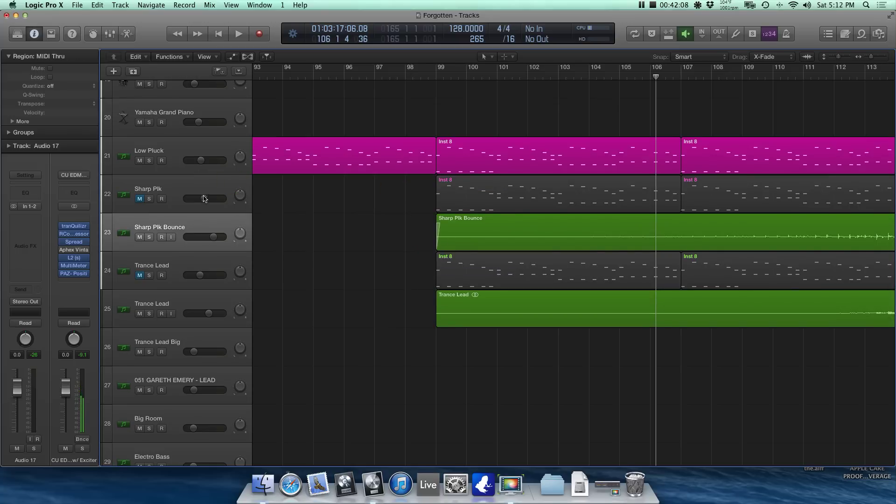
Step: Select the Sharp Plk and Trance Lead MIDI tracks together and examine their Inst 8 regions from bar 99 against the bounced audio
{"action": "left_click", "coordinate": [205, 186]}
{"action": "left_click", "coordinate": [182, 260], "text": "shift"}
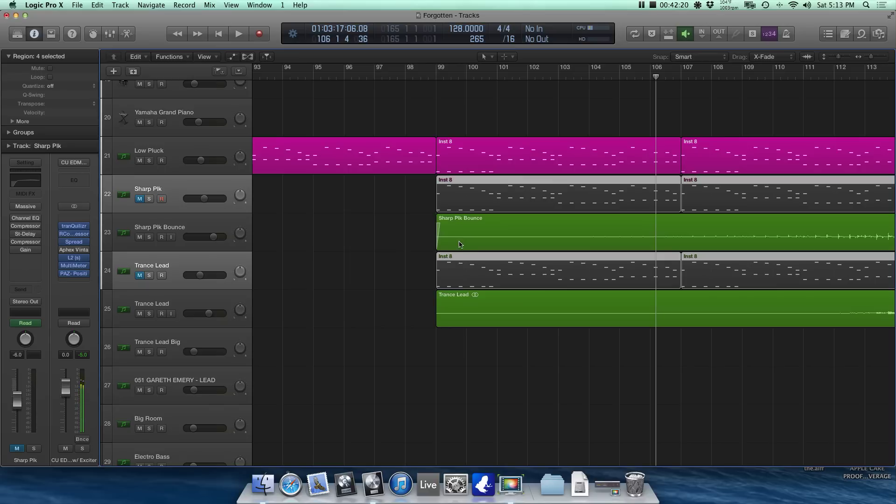
{"action": "scroll", "coordinate": [459, 244], "scroll_direction": "up", "scroll_amount": 5}
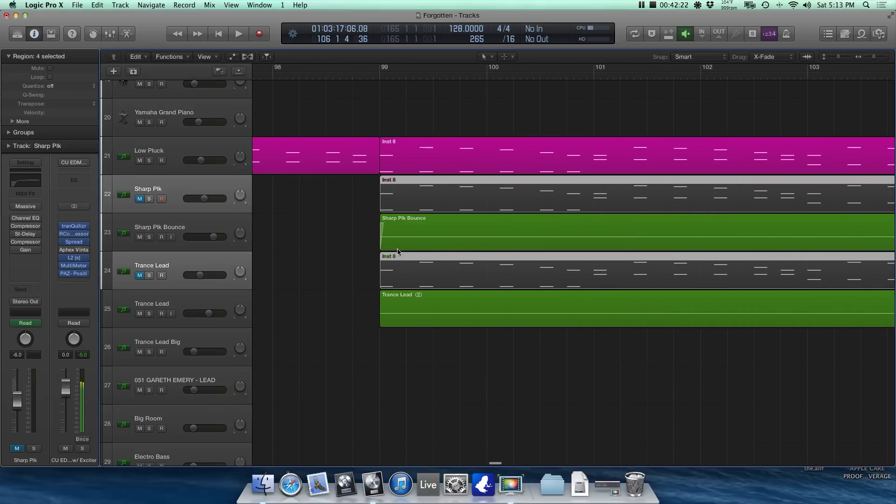
{"action": "scroll", "coordinate": [398, 251], "scroll_direction": "up", "scroll_amount": 4}
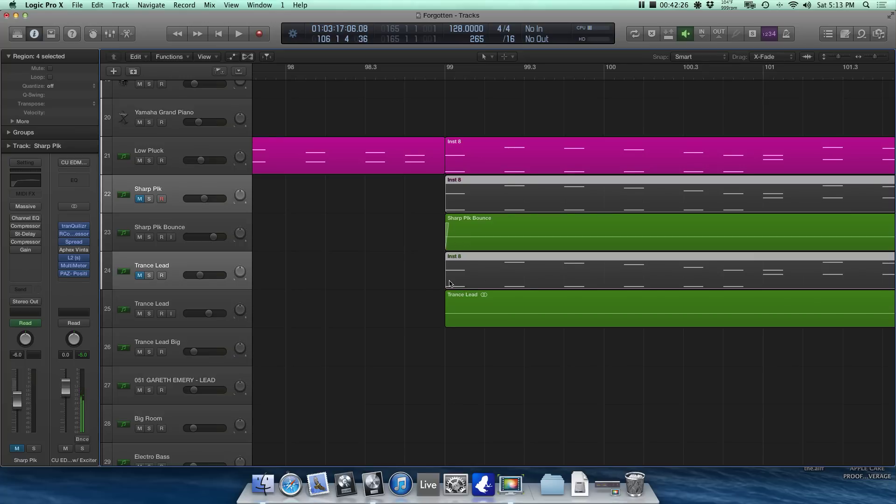
{"action": "scroll", "coordinate": [450, 284], "scroll_direction": "down", "scroll_amount": 8}
{"action": "scroll", "coordinate": [384, 273], "scroll_direction": "down", "scroll_amount": 4}
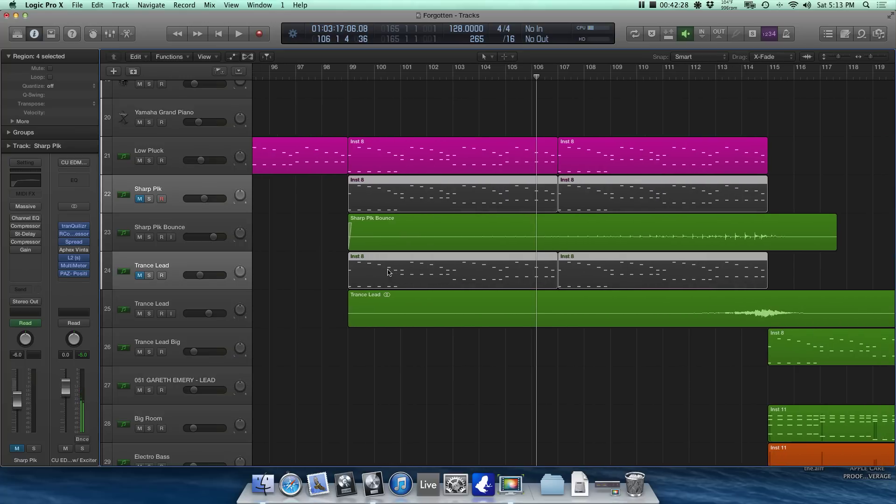
{"action": "scroll", "coordinate": [344, 229], "scroll_direction": "down", "scroll_amount": 4}
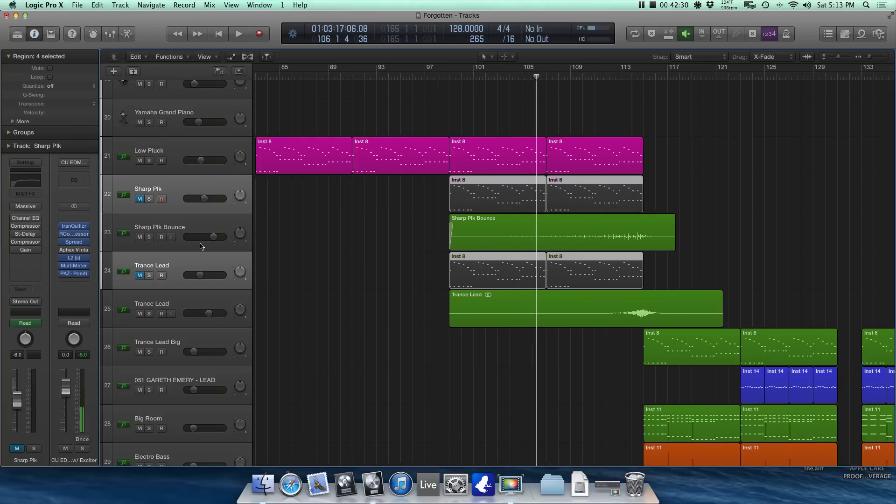
Step: Select and solo the Sharp Plk Bounce and Trance Lead audio tracks, play them from about bar 100 to 116, then stop and unsolo both
{"action": "left_click", "coordinate": [222, 224]}
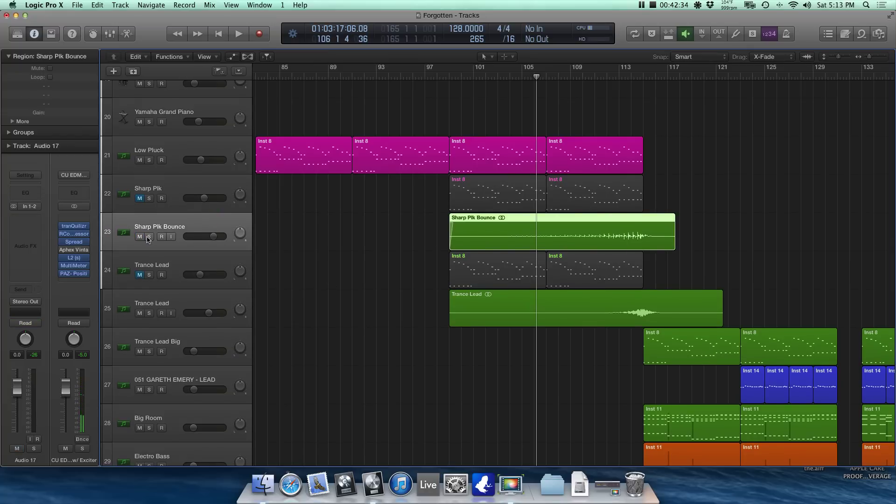
{"action": "left_click", "coordinate": [174, 303]}
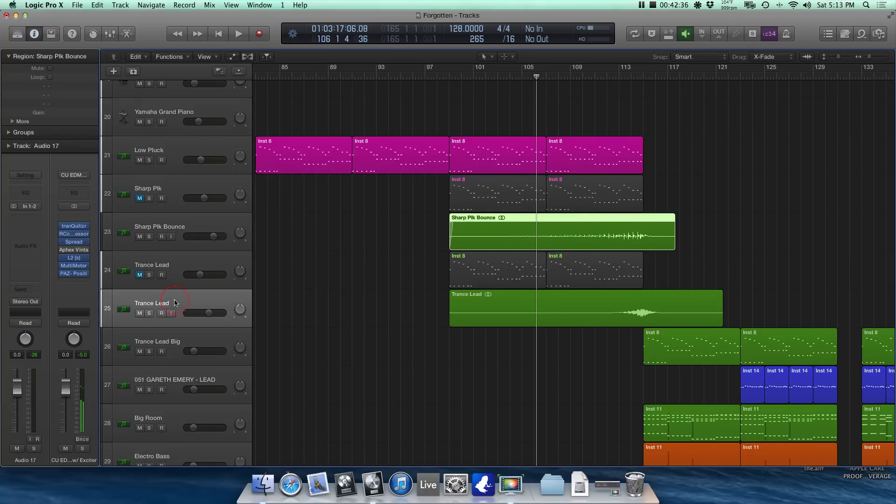
{"action": "left_click", "coordinate": [193, 229], "text": "shift"}
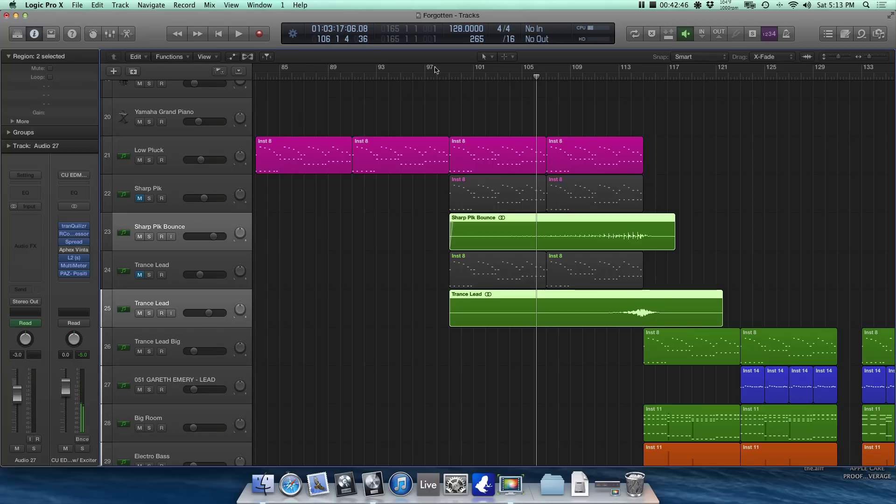
{"action": "left_click", "coordinate": [458, 79]}
{"action": "key", "text": "space"}
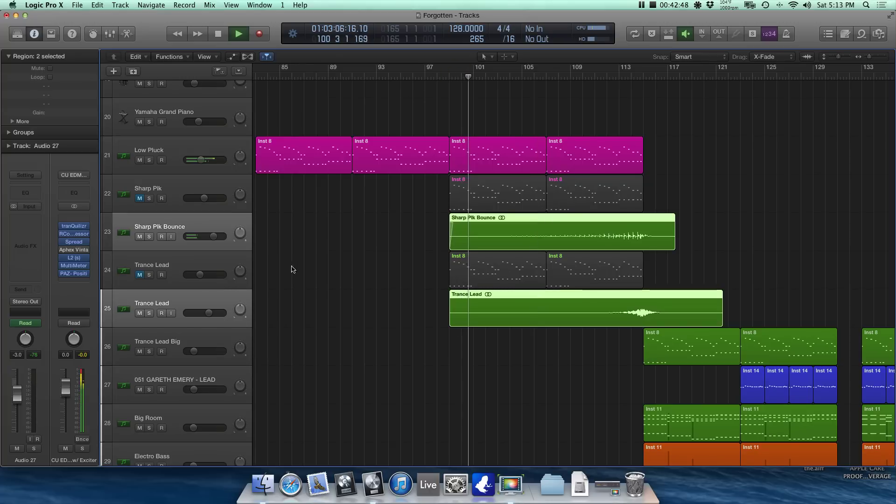
{"action": "left_click", "coordinate": [149, 237]}
{"action": "left_click", "coordinate": [149, 313]}
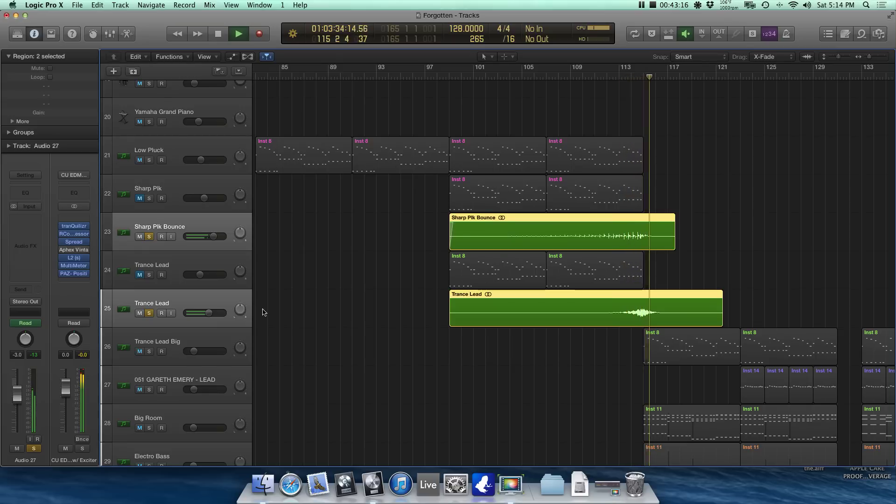
{"action": "key", "text": "space"}
{"action": "left_click", "coordinate": [149, 314]}
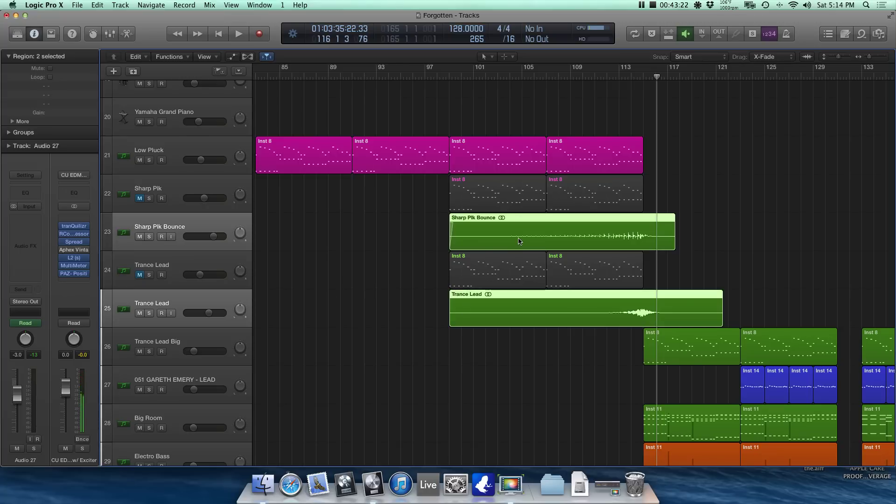
Step: Audition the 10 shaker hits track soloed from bar 100 to about bar 103, then turn solo off and stop playback
{"action": "scroll", "coordinate": [519, 240], "scroll_direction": "up", "scroll_amount": 10}
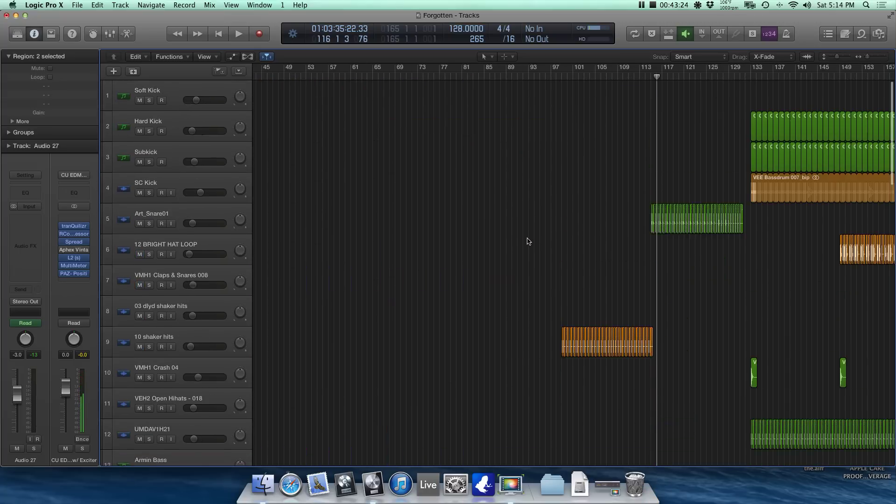
{"action": "left_click", "coordinate": [566, 77]}
{"action": "scroll", "coordinate": [587, 228], "scroll_direction": "left", "scroll_amount": 10}
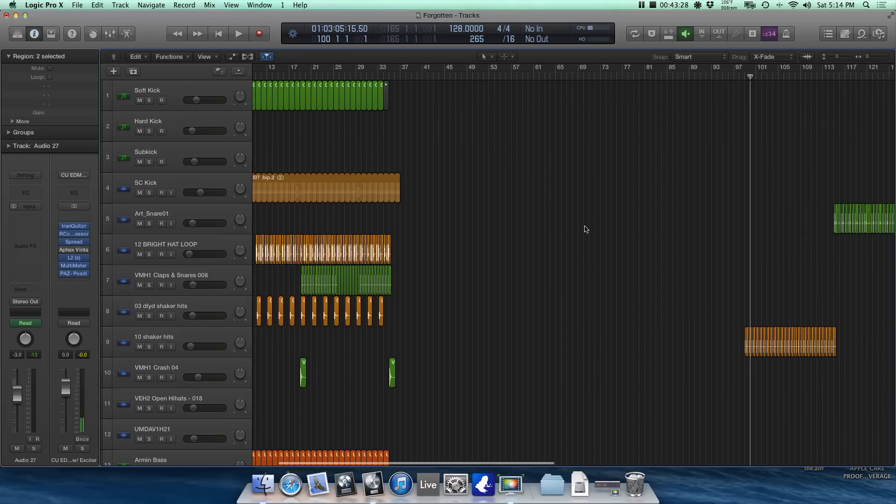
{"action": "key", "text": "space"}
{"action": "key", "text": "s"}
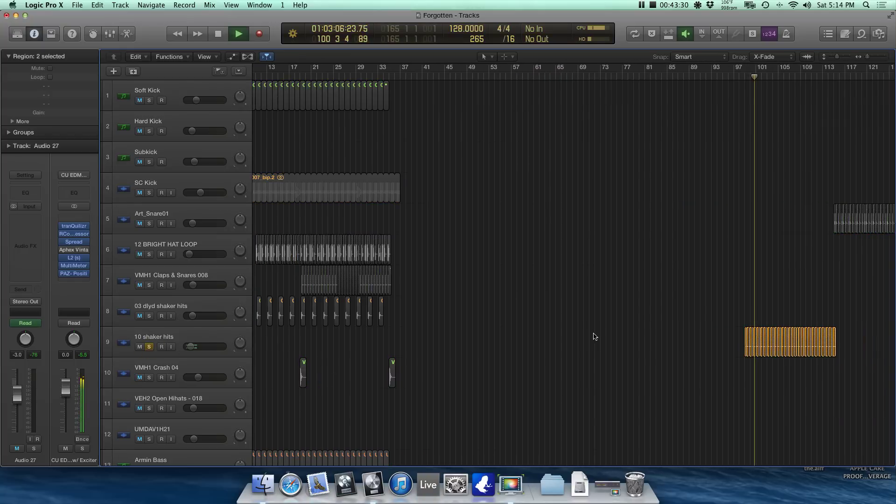
{"action": "key", "text": "super+Right"}
{"action": "key", "text": "super+Right"}
{"action": "left_click", "coordinate": [180, 345]}
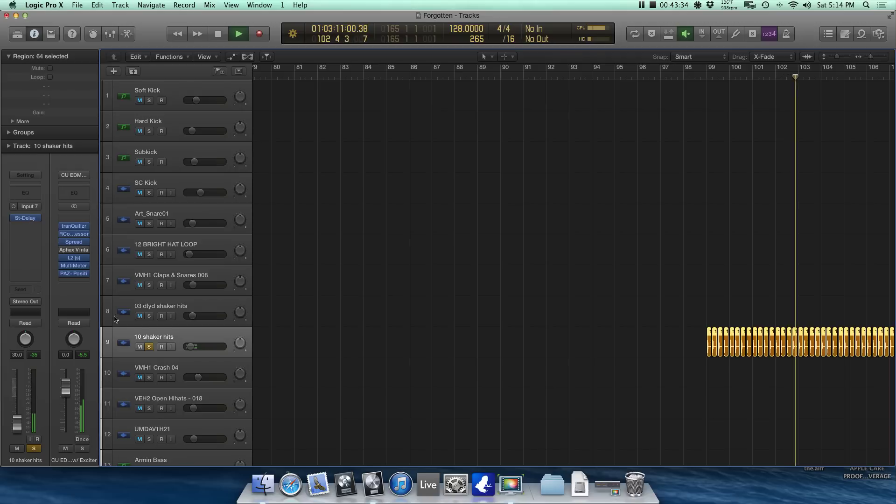
{"action": "key", "text": "s"}
{"action": "key", "text": "space"}
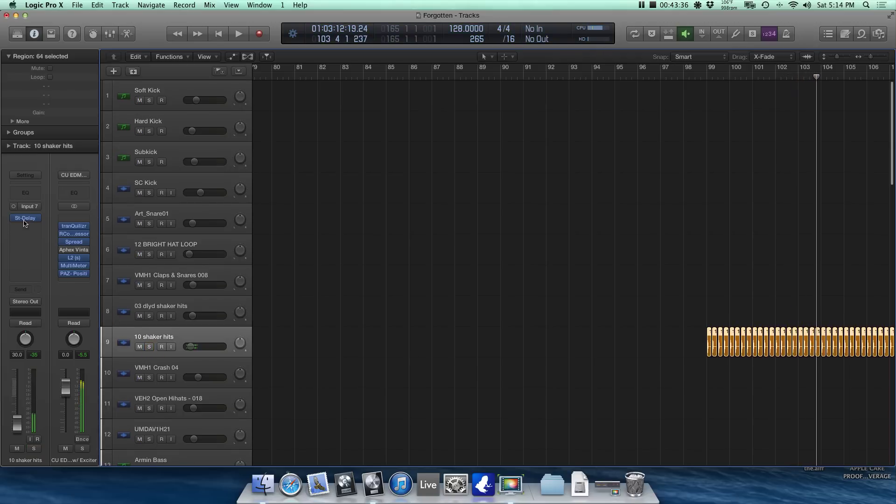
Step: Play the full arrangement from about bar 112 and examine how the 10 shaker hits lead into the Art_Snare01 regions
{"action": "scroll", "coordinate": [592, 334], "scroll_direction": "down", "scroll_amount": 6}
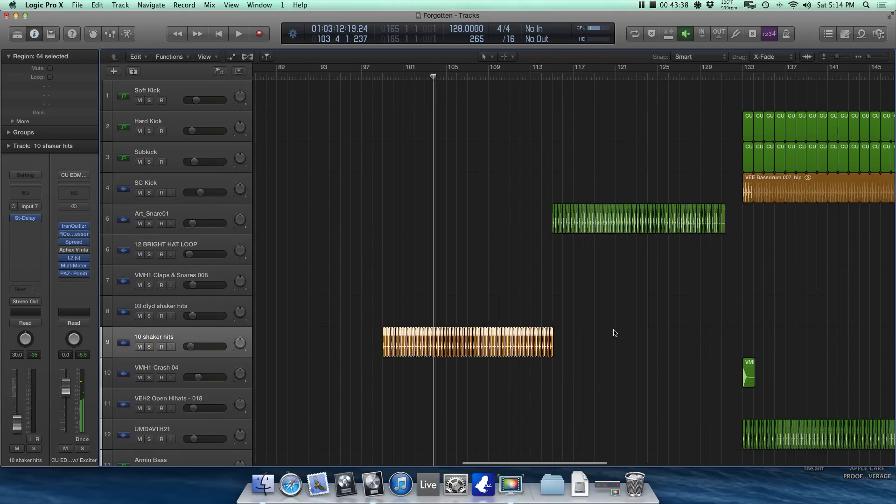
{"action": "scroll", "coordinate": [608, 336], "scroll_direction": "down", "scroll_amount": 5}
{"action": "scroll", "coordinate": [606, 333], "scroll_direction": "down", "scroll_amount": 2}
{"action": "scroll", "coordinate": [560, 233], "scroll_direction": "down", "scroll_amount": 3}
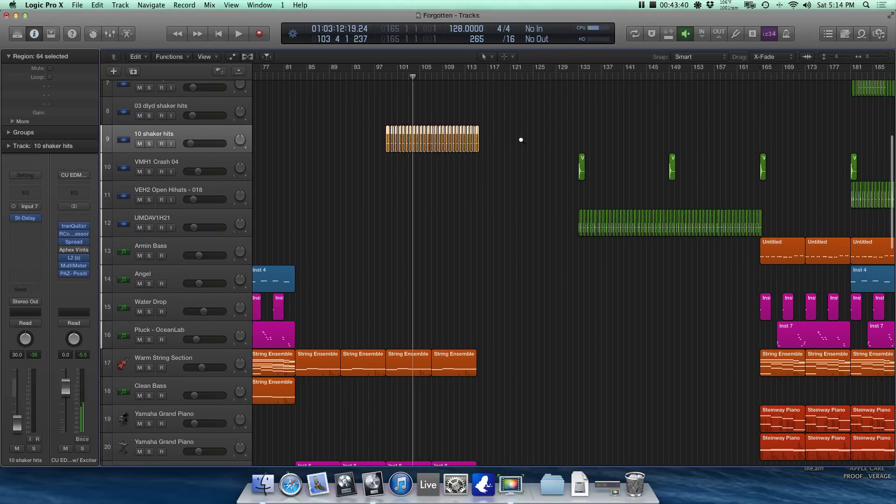
{"action": "left_click", "coordinate": [455, 80]}
{"action": "key", "text": "space"}
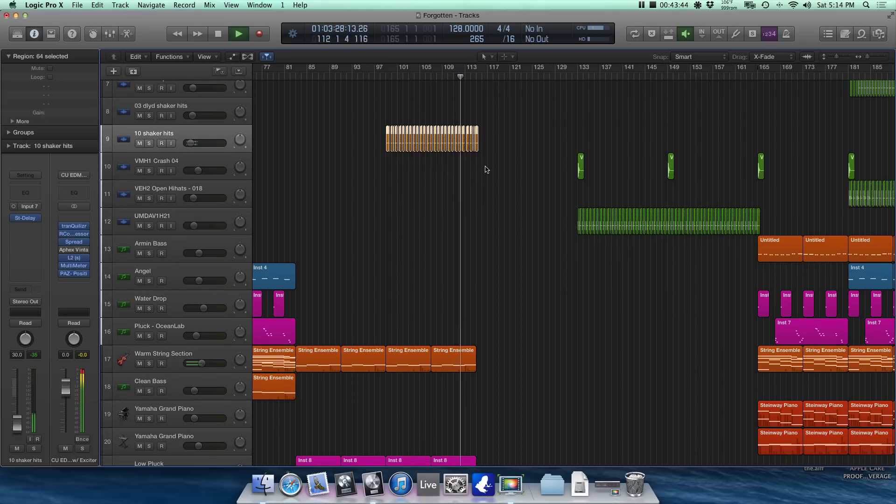
{"action": "scroll", "coordinate": [484, 168], "scroll_direction": "up", "scroll_amount": 5}
{"action": "scroll", "coordinate": [486, 168], "scroll_direction": "up", "scroll_amount": 3}
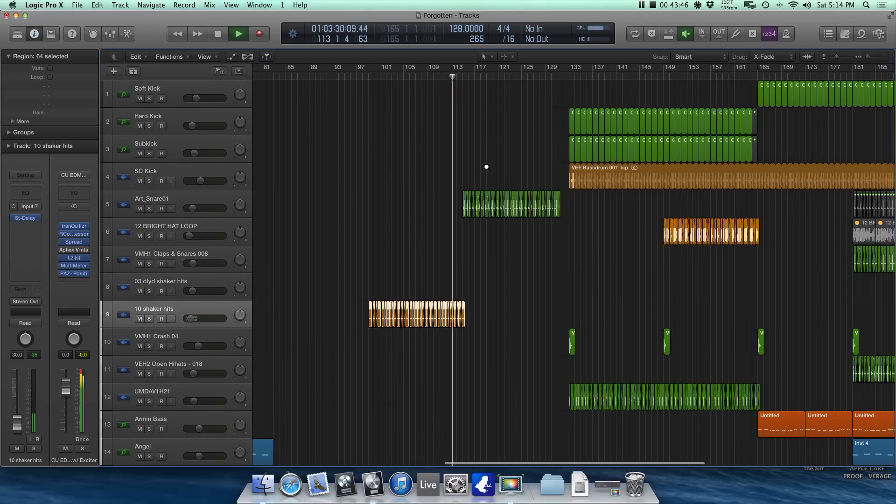
{"action": "scroll", "coordinate": [487, 167], "scroll_direction": "up", "scroll_amount": 3}
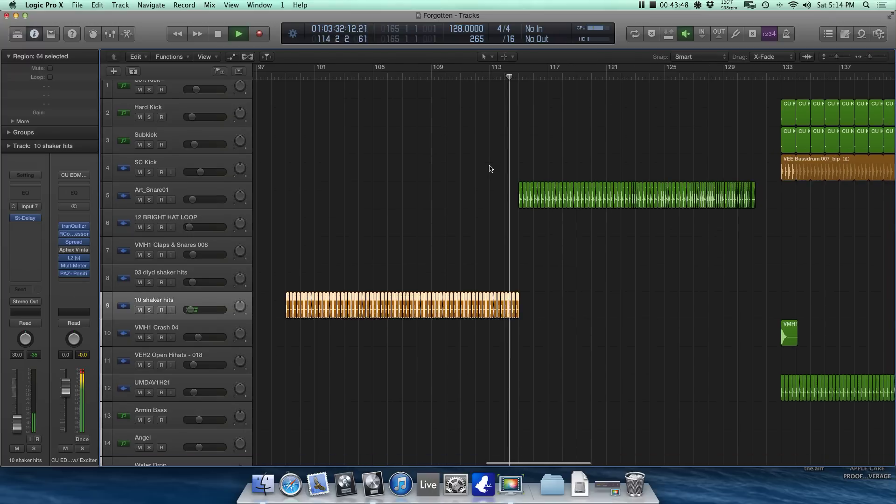
Step: Follow the lead, bass and downsweep tracks from bar 115 during playback and stop at about bar 132
{"action": "scroll", "coordinate": [488, 167], "scroll_direction": "down", "scroll_amount": 10}
{"action": "scroll", "coordinate": [489, 168], "scroll_direction": "down", "scroll_amount": 3}
{"action": "scroll", "coordinate": [489, 168], "scroll_direction": "up", "scroll_amount": 8}
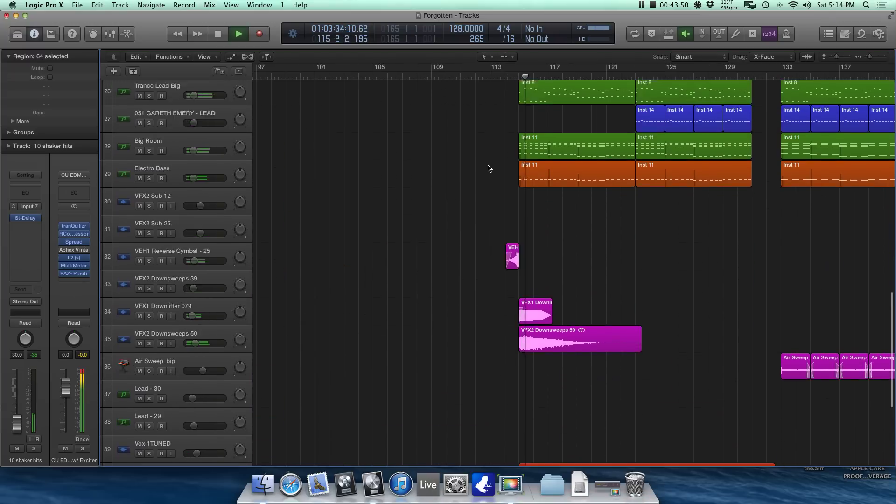
{"action": "scroll", "coordinate": [487, 168], "scroll_direction": "right", "scroll_amount": 5}
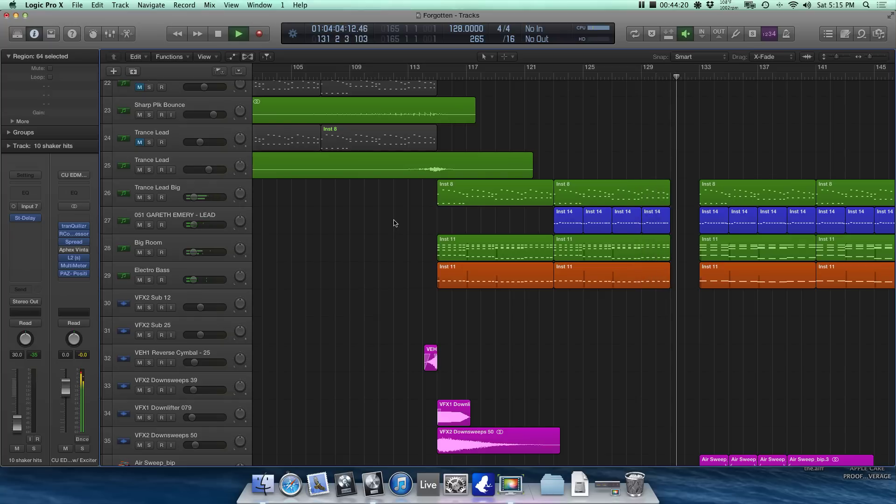
{"action": "key", "text": "space"}
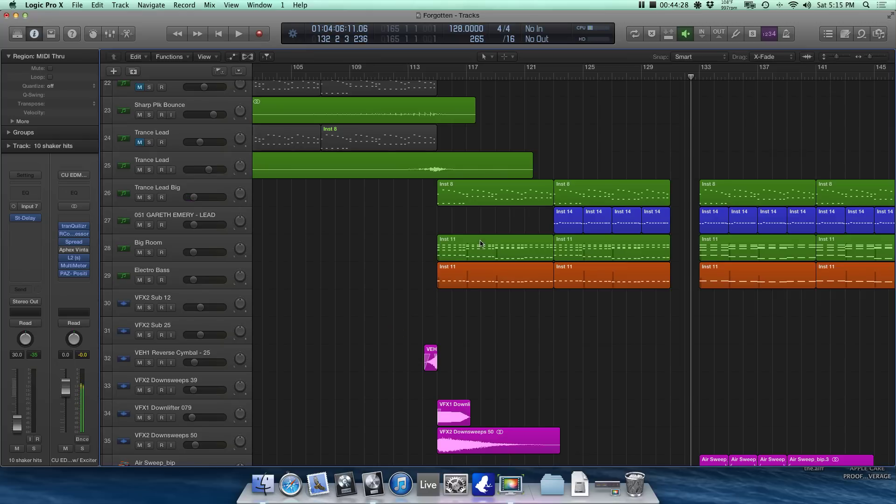
Step: Select the Trance Lead Big track, solo it and play it from bar 115
{"action": "left_click", "coordinate": [251, 221]}
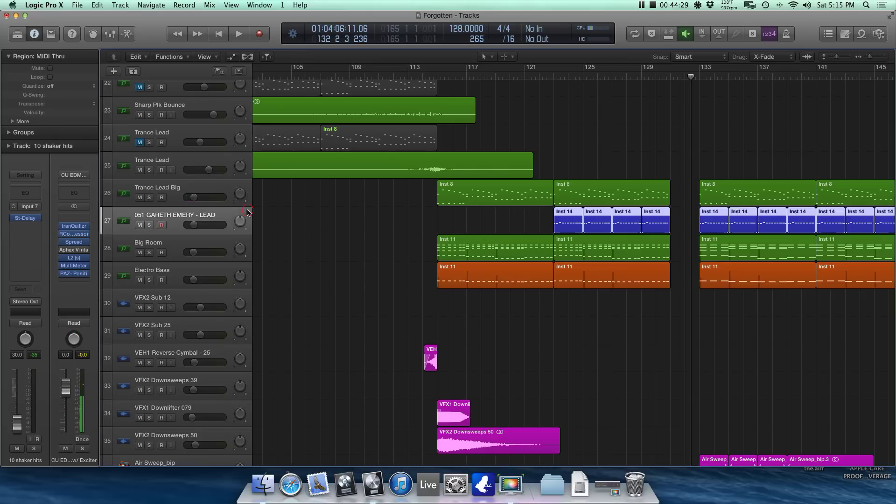
{"action": "left_click", "coordinate": [158, 189]}
{"action": "left_click", "coordinate": [437, 76]}
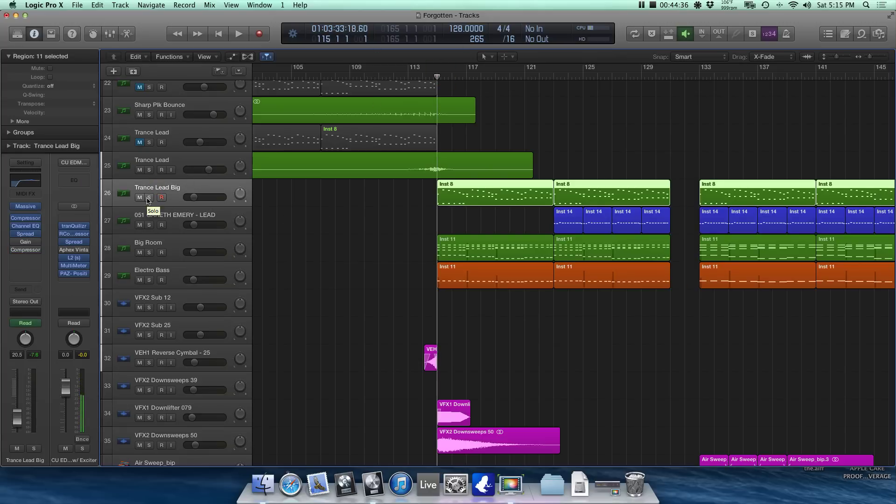
{"action": "left_click", "coordinate": [148, 198]}
{"action": "key", "text": "space"}
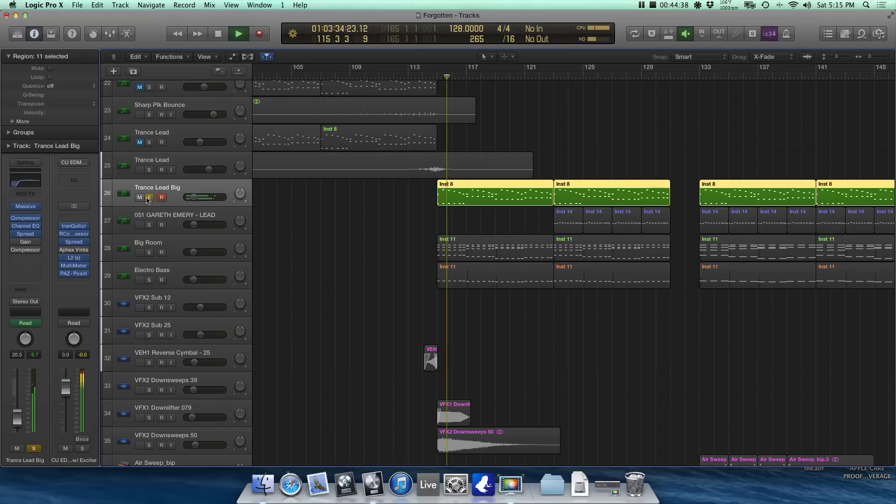
{"action": "scroll", "coordinate": [102, 214], "scroll_direction": "left", "scroll_amount": 1}
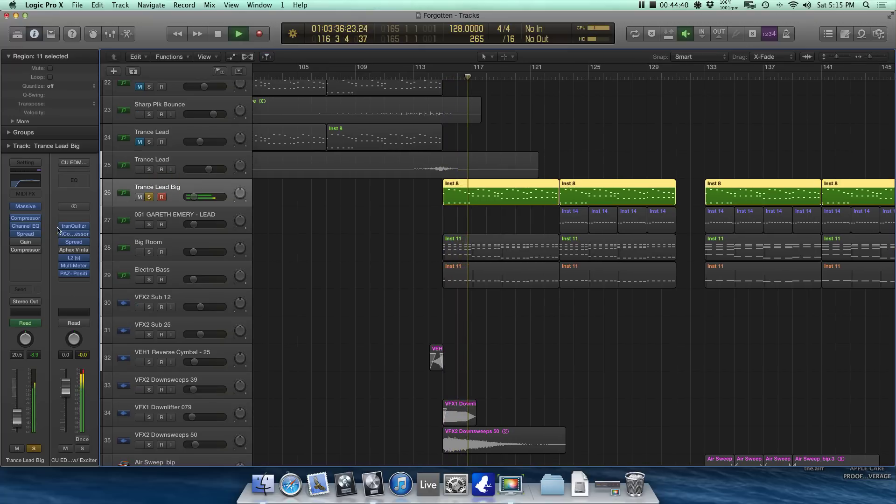
Step: Inspect Trance Lead Big's Massive patch, open its Inst 8 region in the Piano Roll, then close the synth window
{"action": "left_click", "coordinate": [26, 206]}
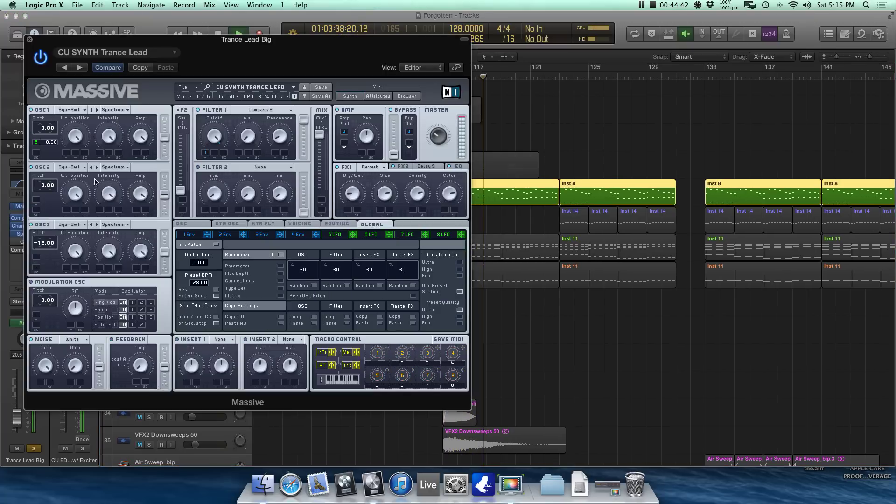
{"action": "left_click_drag", "start_coordinate": [226, 42], "coordinate": [328, 41]}
{"action": "double_click", "coordinate": [475, 194]}
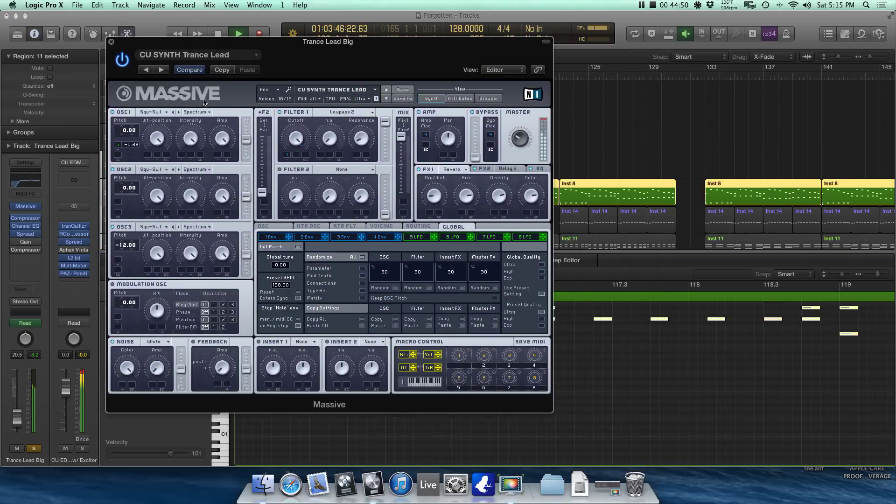
{"action": "left_click", "coordinate": [111, 41]}
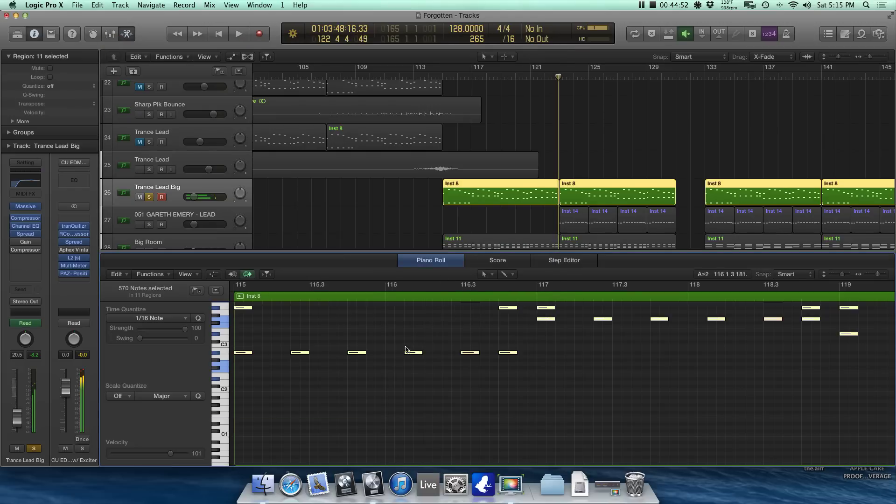
Step: Select only Trance Lead Big's Inst 8 region at bar 115, turn solo off and fit its notes in the Piano Roll for review
{"action": "left_click", "coordinate": [430, 230]}
{"action": "left_click", "coordinate": [481, 202]}
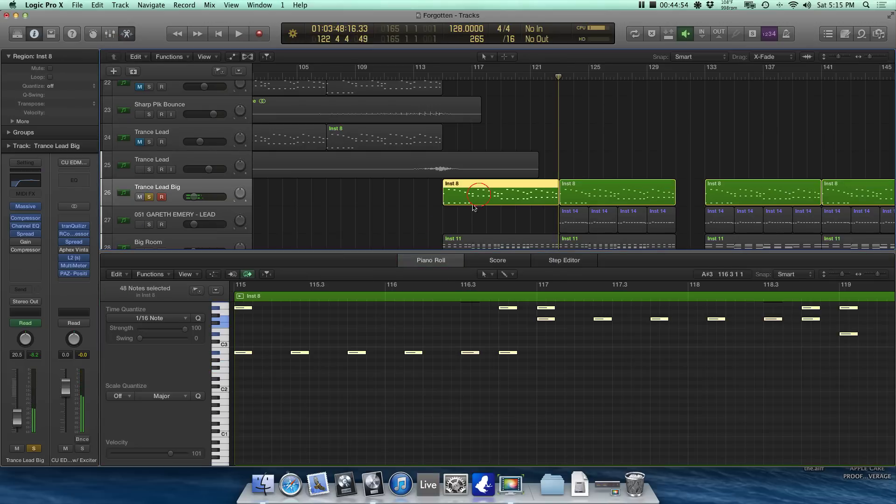
{"action": "left_click", "coordinate": [152, 198]}
{"action": "key", "text": "z"}
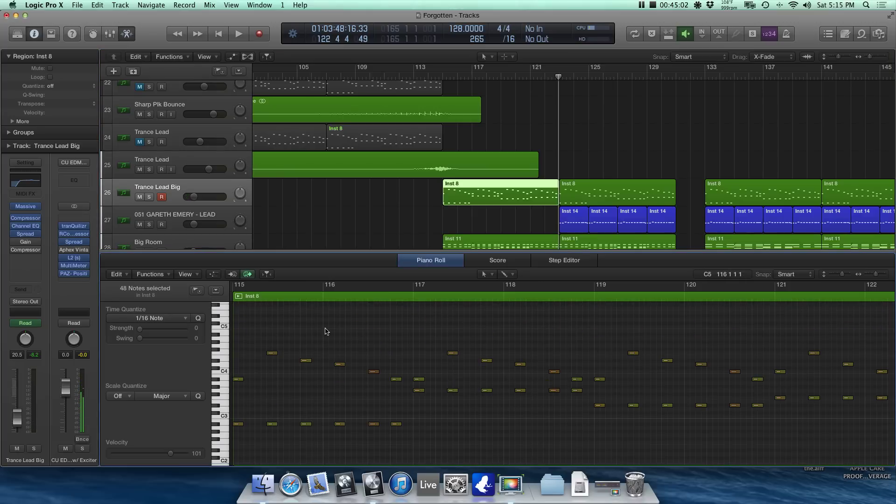
{"action": "scroll", "coordinate": [303, 353], "scroll_direction": "up", "scroll_amount": 1}
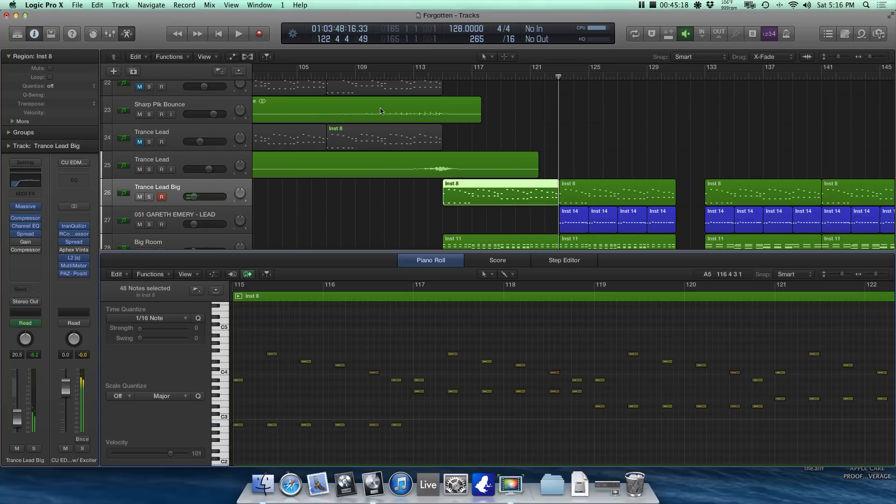
{"action": "scroll", "coordinate": [392, 228], "scroll_direction": "down", "scroll_amount": 2}
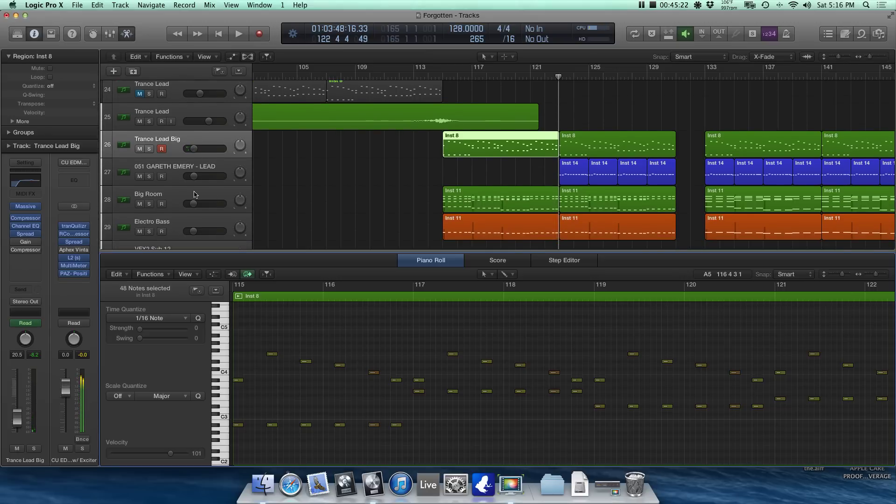
Step: Select the Big Room track, solo it and play it from bar 115
{"action": "left_click", "coordinate": [150, 205]}
{"action": "left_click", "coordinate": [441, 76]}
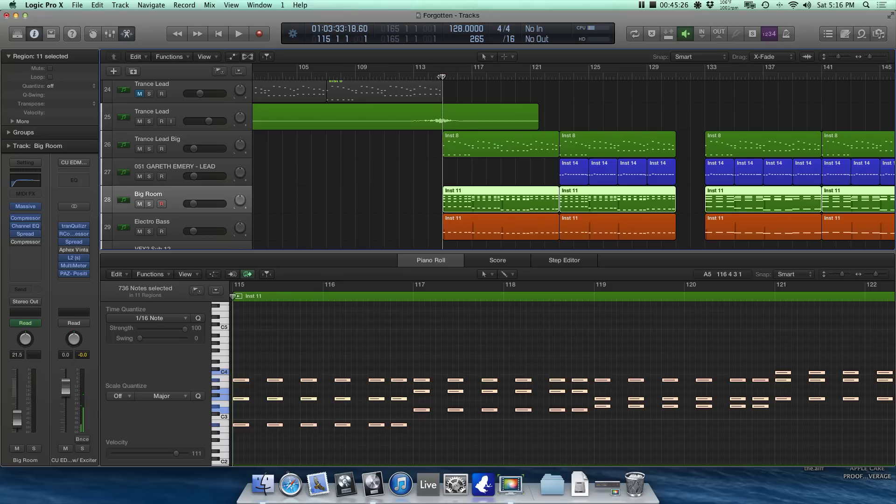
{"action": "left_click", "coordinate": [150, 206]}
{"action": "key", "text": "space"}
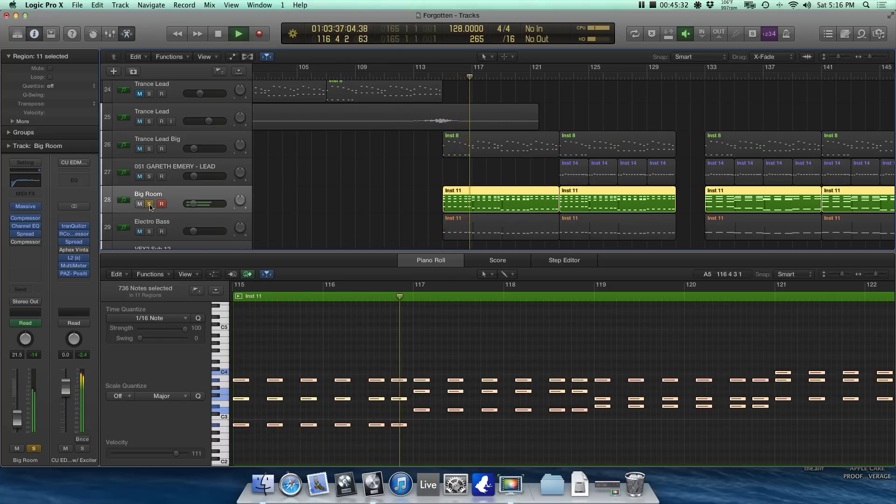
Step: Follow Big Room's Inst 11 notes in the Piano Roll across bars 115 to 122, then stop playback and turn solo off
{"action": "scroll", "coordinate": [392, 403], "scroll_direction": "down", "scroll_amount": 2}
{"action": "scroll", "coordinate": [392, 402], "scroll_direction": "down", "scroll_amount": 6}
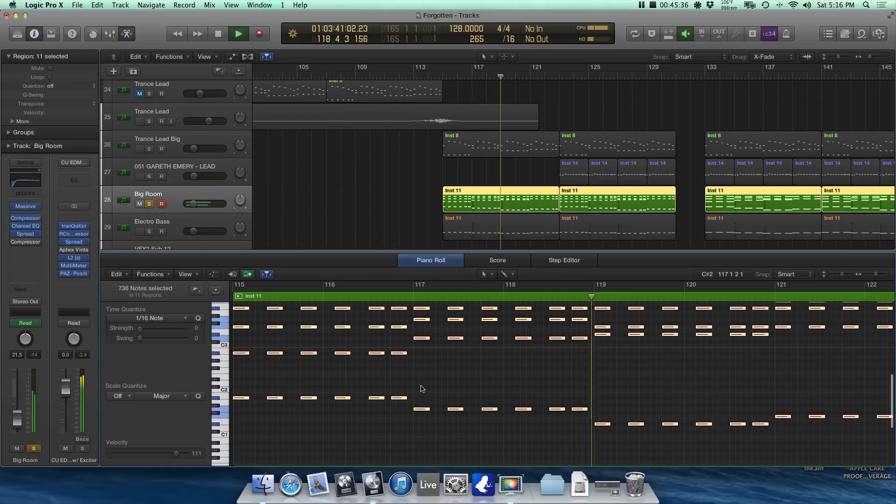
{"action": "scroll", "coordinate": [438, 378], "scroll_direction": "right", "scroll_amount": 5}
{"action": "scroll", "coordinate": [440, 375], "scroll_direction": "right", "scroll_amount": 5}
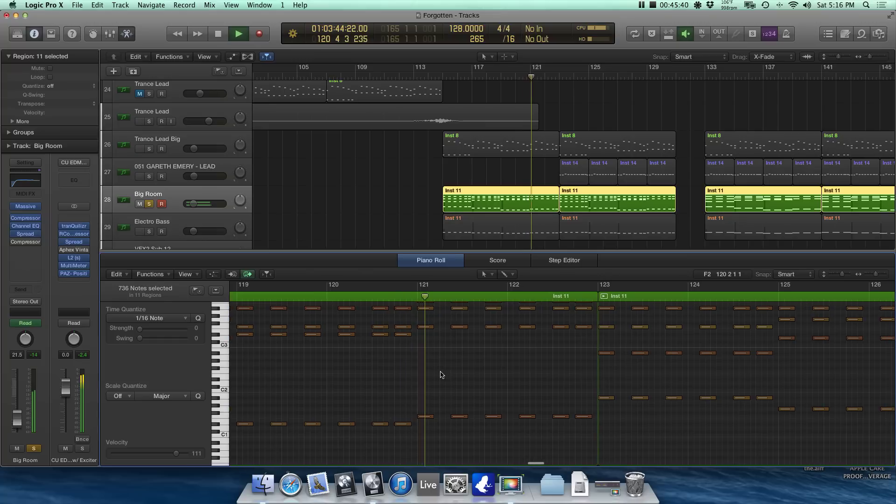
{"action": "scroll", "coordinate": [441, 375], "scroll_direction": "up", "scroll_amount": 2}
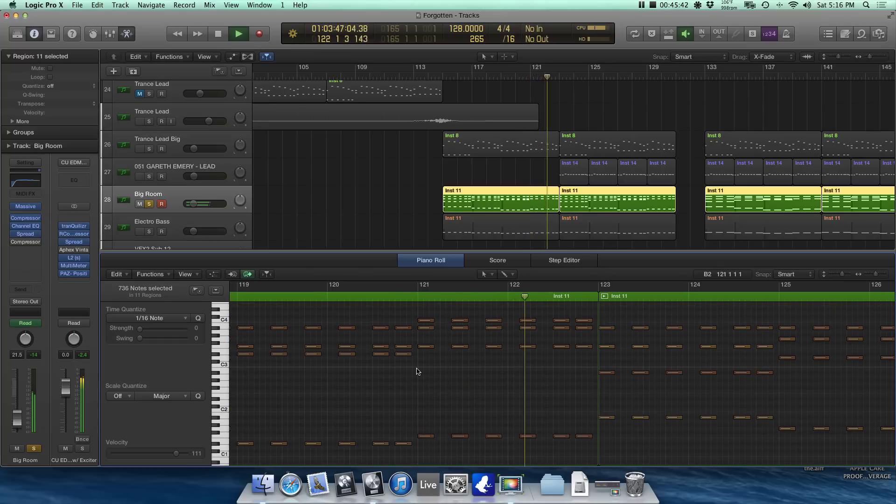
{"action": "key", "text": "space"}
{"action": "key", "text": "s"}
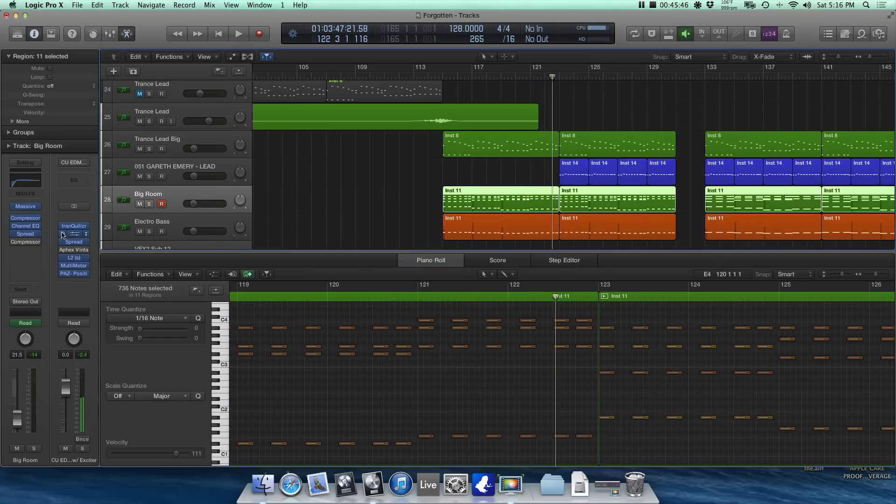
Step: Compare the Stereo Spread settings on Big Room and Trance Lead Big, closing each plug-in window
{"action": "left_click", "coordinate": [28, 235]}
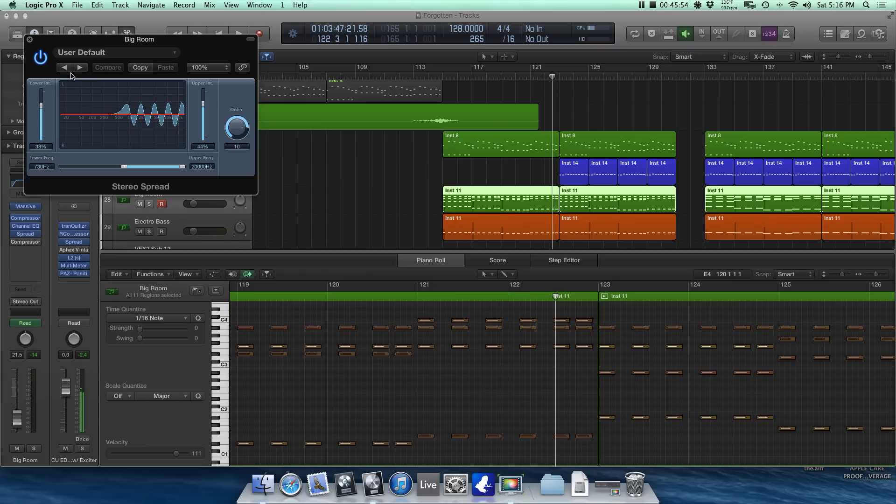
{"action": "left_click", "coordinate": [30, 40]}
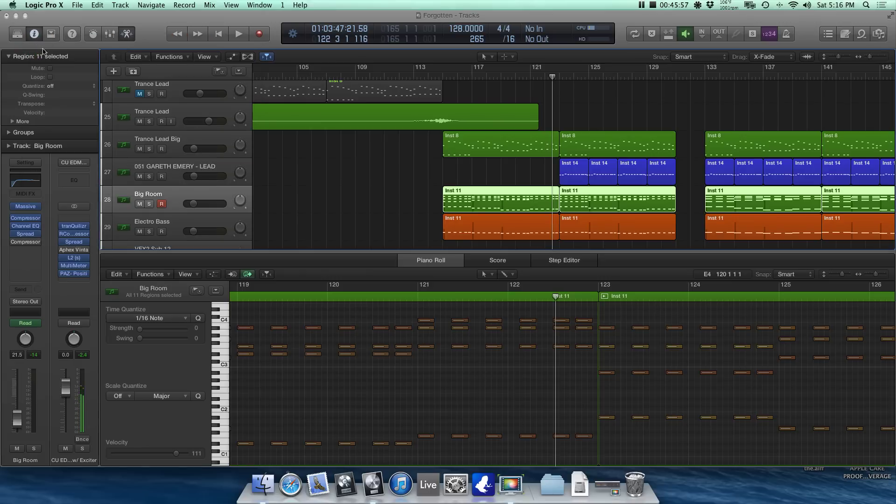
{"action": "left_click", "coordinate": [170, 138]}
{"action": "left_click", "coordinate": [26, 237]}
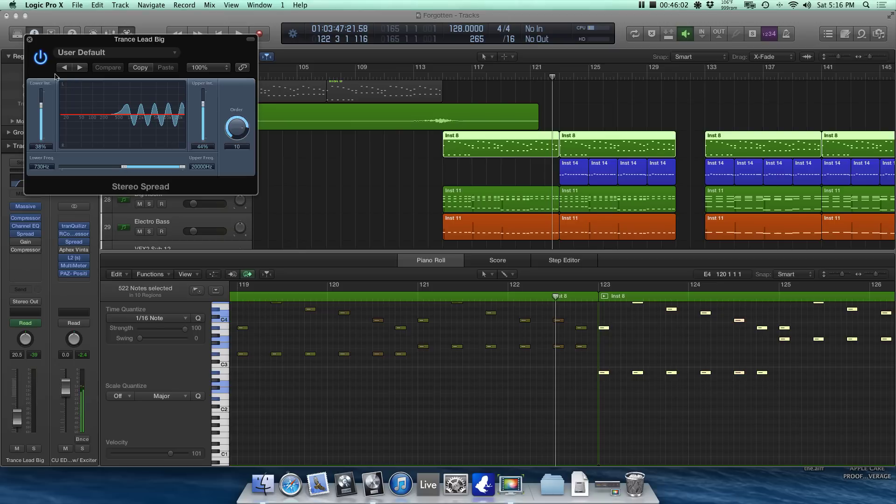
{"action": "left_click", "coordinate": [29, 40]}
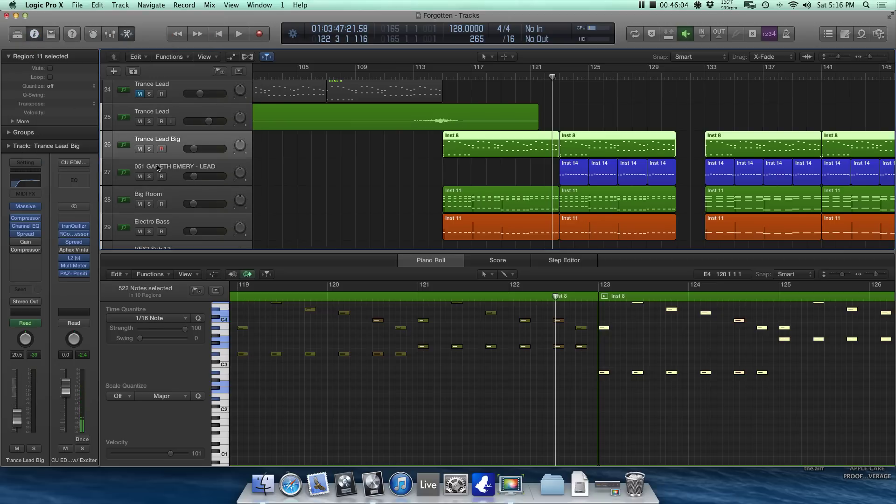
Step: Select the Electro Bass track, rewind the playhead toward the start of its first Inst 11 region, solo the track and play it
{"action": "left_click", "coordinate": [159, 227]}
{"action": "key", "text": "comma"}
{"action": "key", "text": "comma"}
{"action": "key", "text": "comma"}
{"action": "key", "text": "comma"}
{"action": "key", "text": "comma"}
{"action": "key", "text": "comma"}
{"action": "key", "text": "comma"}
{"action": "key", "text": "comma"}
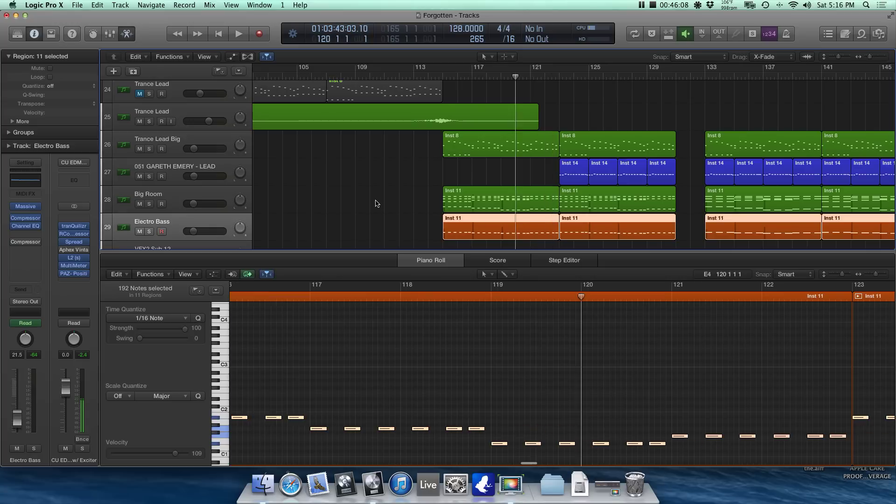
{"action": "left_click", "coordinate": [149, 232]}
{"action": "key", "text": "space"}
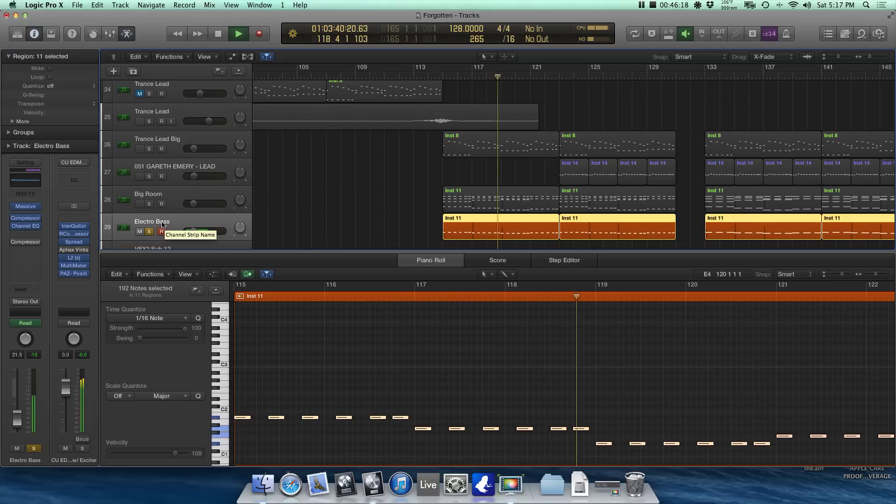
Step: Review Electro Bass's notes during playback, close the Piano Roll, stop at about bar 122, turn solo off and deselect its regions
{"action": "scroll", "coordinate": [260, 198], "scroll_direction": "down", "scroll_amount": 1}
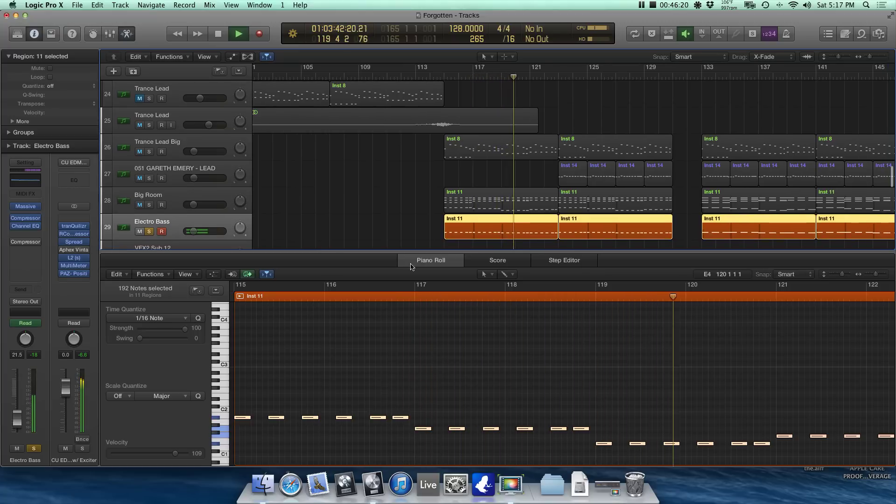
{"action": "left_click", "coordinate": [410, 334]}
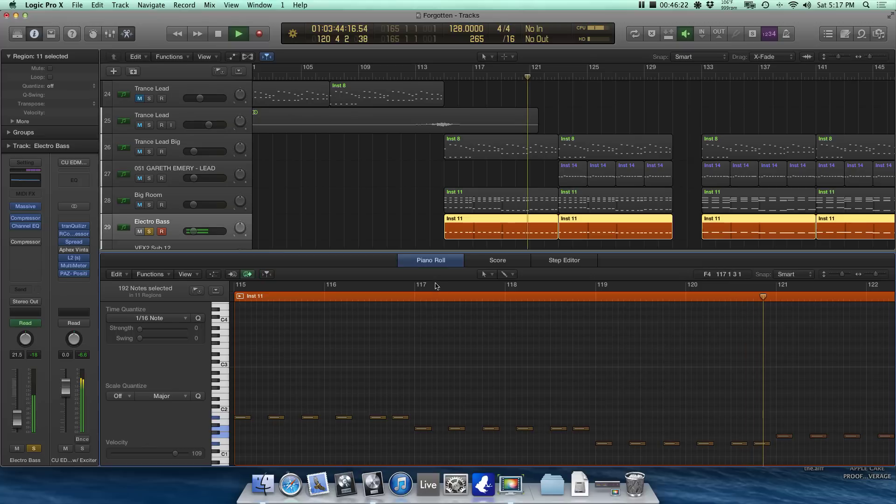
{"action": "scroll", "coordinate": [436, 286], "scroll_direction": "up", "scroll_amount": 2}
{"action": "left_click", "coordinate": [439, 263]}
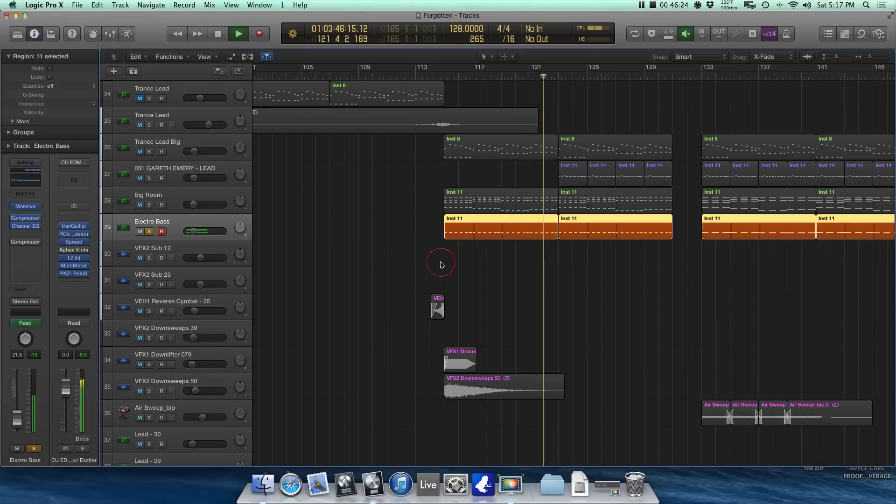
{"action": "key", "text": "space"}
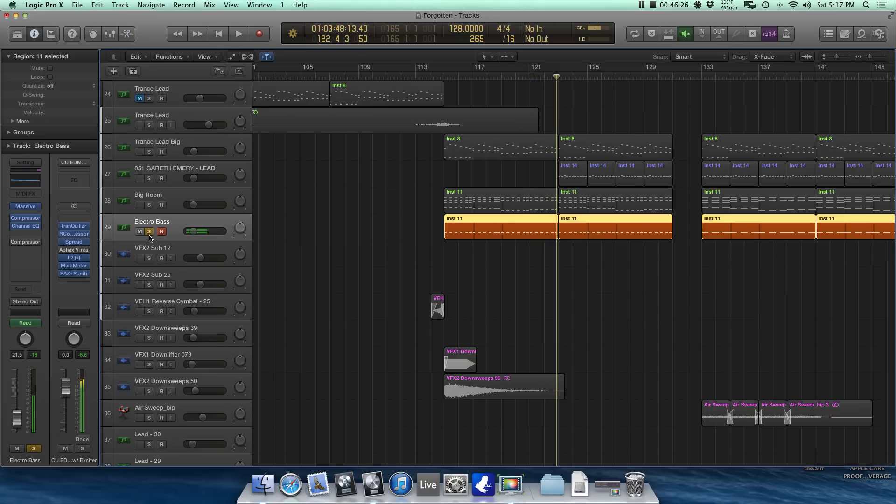
{"action": "left_click", "coordinate": [148, 232]}
{"action": "left_click", "coordinate": [334, 236]}
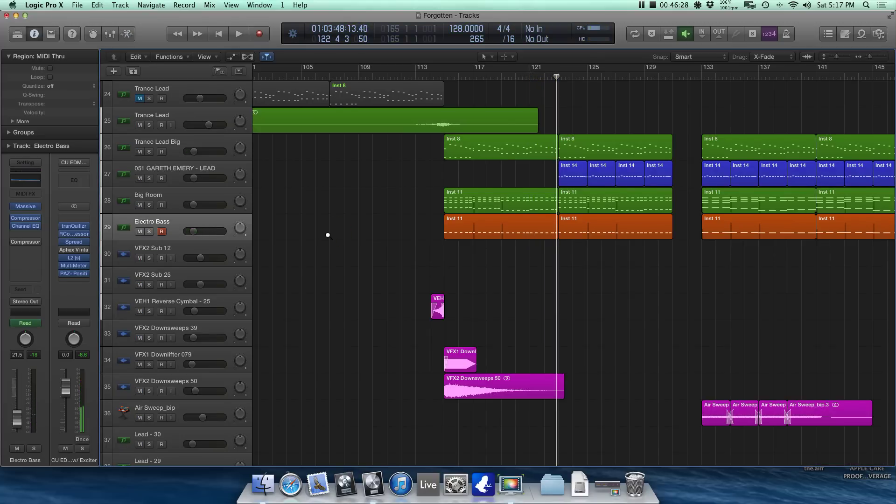
Step: Select the VFX1 Downlifter 079 track, solo it together with VFX2 Downsweeps 50 and play both from bar 115
{"action": "key", "text": "z"}
{"action": "left_click", "coordinate": [204, 334]}
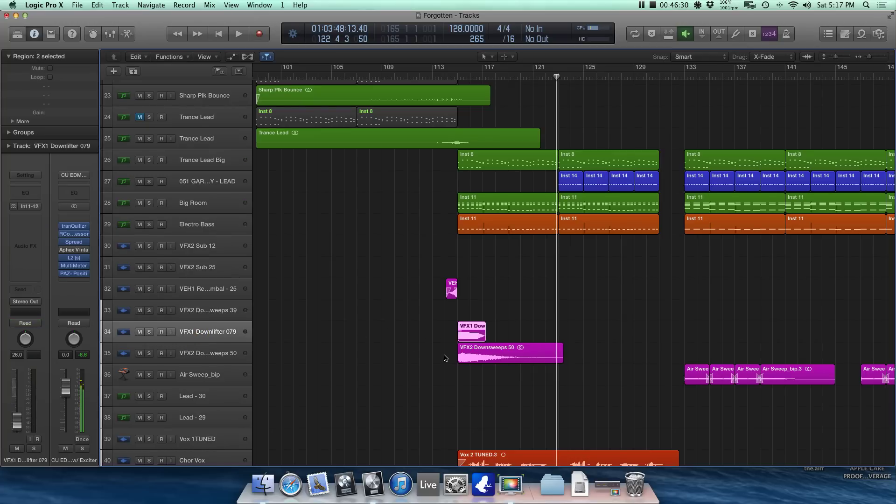
{"action": "scroll", "coordinate": [445, 358], "scroll_direction": "right", "scroll_amount": 3}
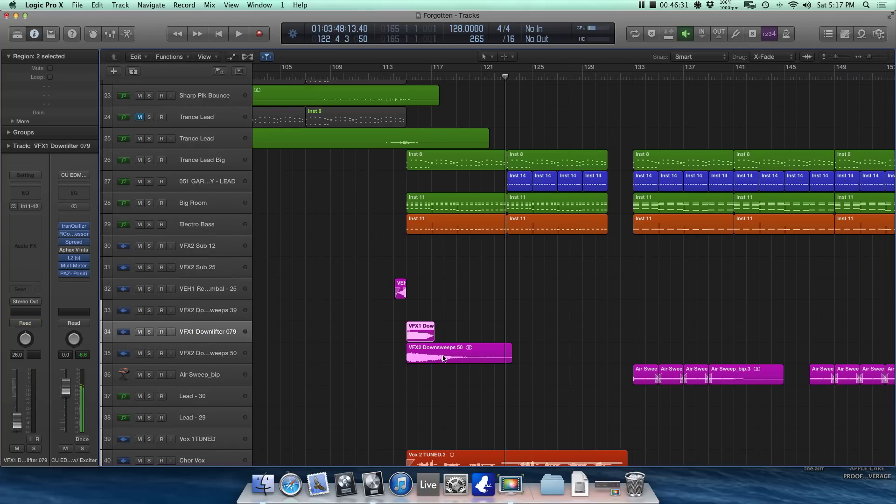
{"action": "left_click", "coordinate": [149, 332]}
{"action": "left_click", "coordinate": [403, 75]}
{"action": "key", "text": "space"}
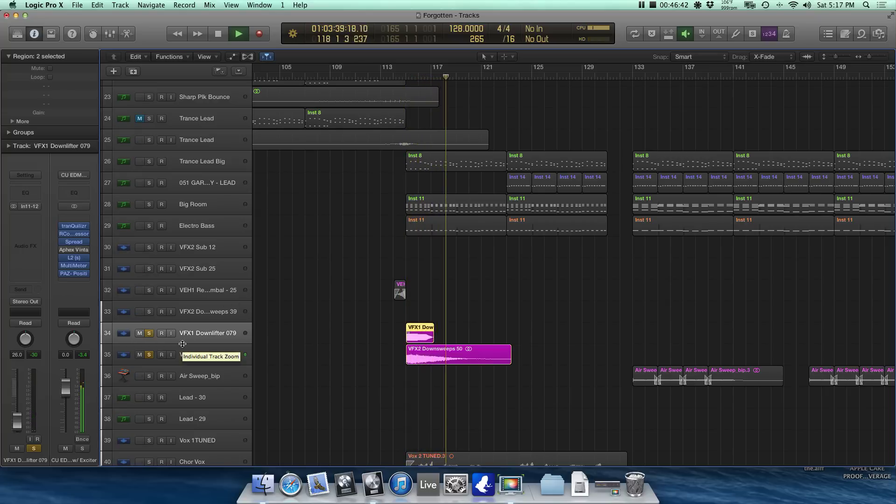
Step: Stop playback at about bar 118, turn solo off for the downlifter and downsweep tracks and clear the region selection
{"action": "key", "text": "space"}
{"action": "left_click", "coordinate": [148, 334]}
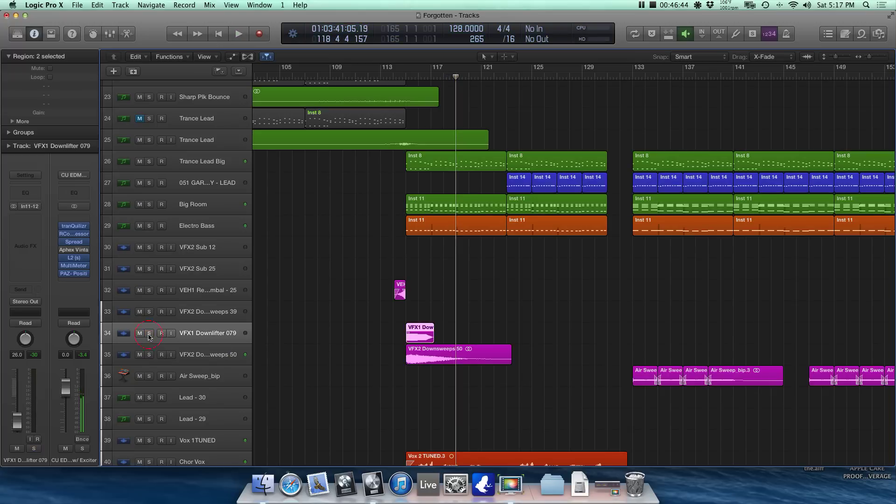
{"action": "scroll", "coordinate": [297, 320], "scroll_direction": "down", "scroll_amount": 2}
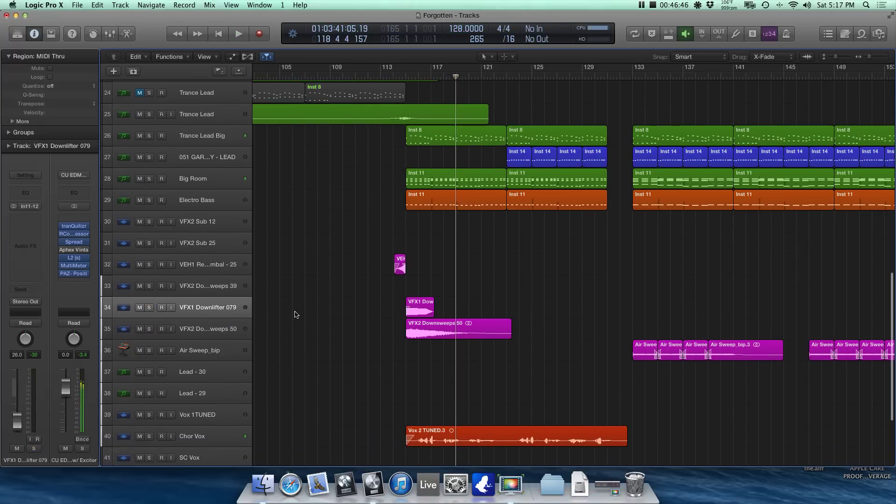
{"action": "left_click", "coordinate": [388, 334]}
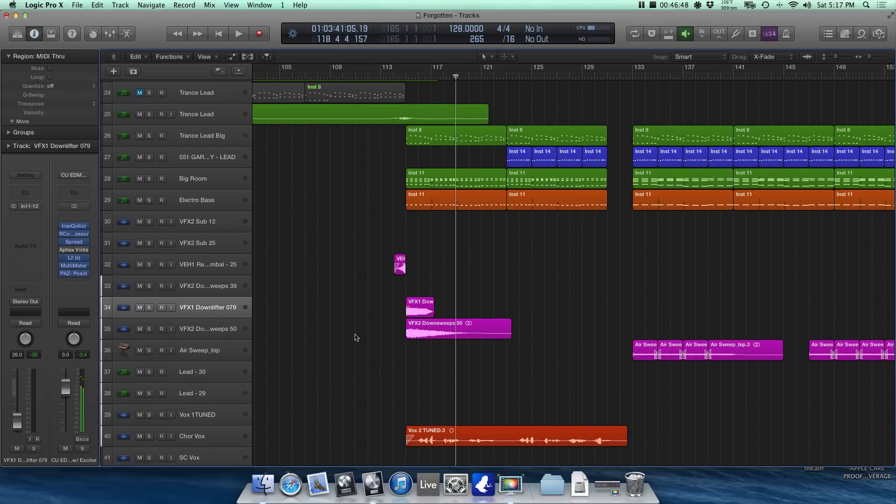
Step: Select the VFX2 Downsweeps 50 region and adjust the arrangement zoom to examine it beside the lead and bass tracks
{"action": "left_click", "coordinate": [441, 331]}
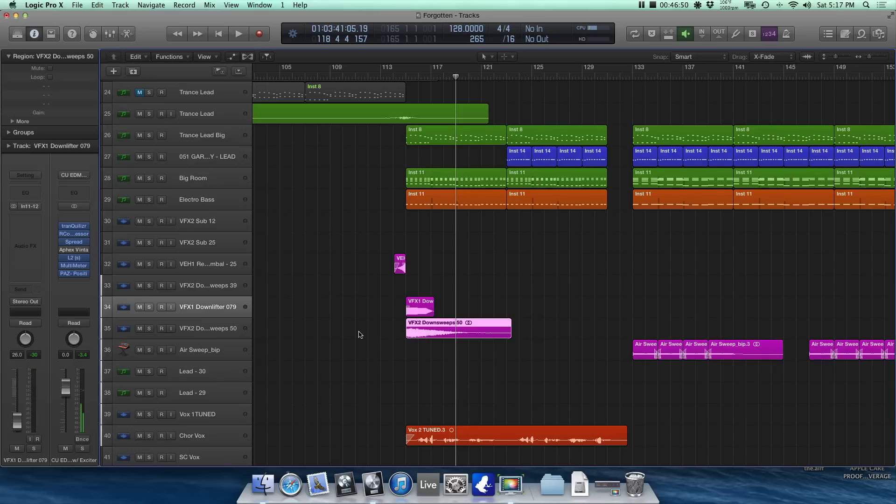
{"action": "key", "text": "super+Right"}
{"action": "key", "text": "super+Down"}
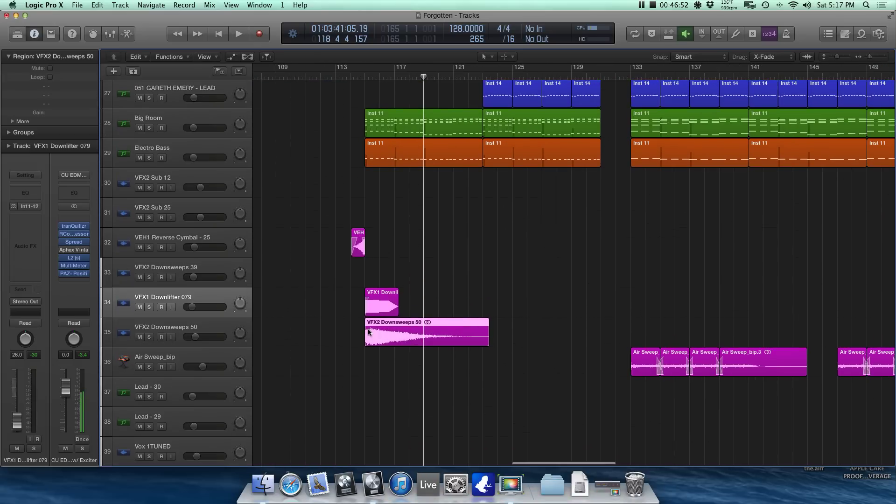
{"action": "key", "text": "super+Down"}
{"action": "key", "text": "super+Up"}
{"action": "key", "text": "super+Left"}
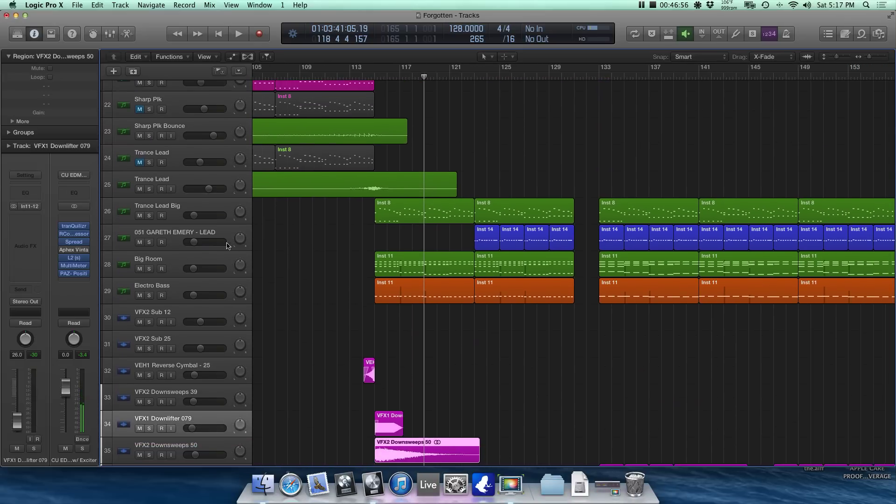
Step: Select the 051 GARETH EMERY - LEAD track, place the playhead at bar 123 and clear the region selection
{"action": "left_click", "coordinate": [205, 233]}
{"action": "left_click", "coordinate": [471, 75]}
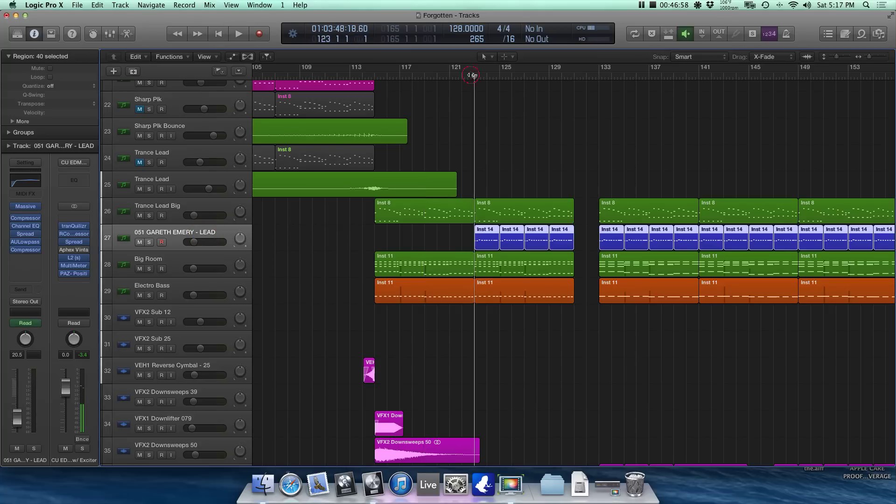
{"action": "scroll", "coordinate": [320, 230], "scroll_direction": "down", "scroll_amount": 1}
{"action": "left_click", "coordinate": [300, 243]}
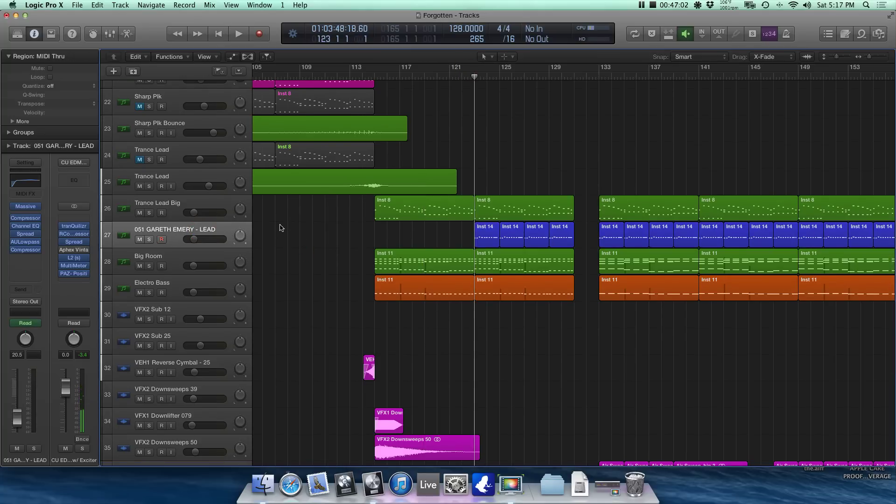
{"action": "scroll", "coordinate": [282, 227], "scroll_direction": "right", "scroll_amount": 5}
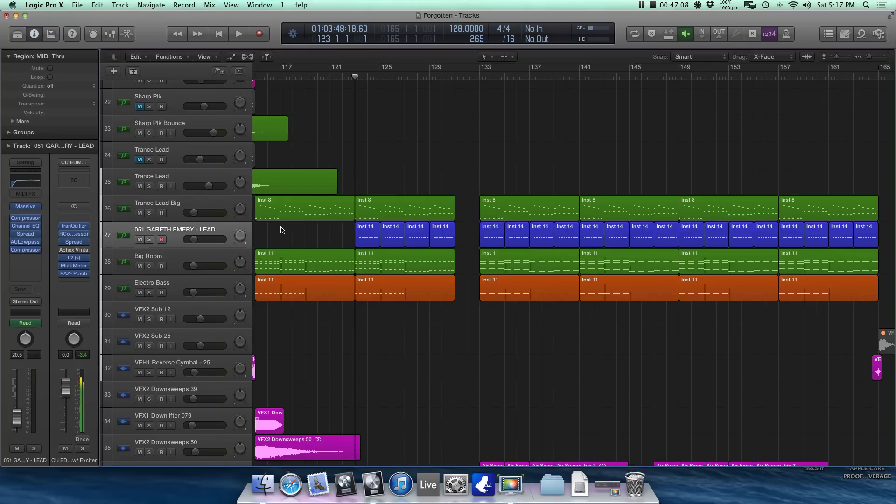
Step: Solo the 051 GARETH EMERY - LEAD track, play it from bar 123 to about bar 131, then stop and turn solo off
{"action": "left_click", "coordinate": [149, 240]}
{"action": "key", "text": "space"}
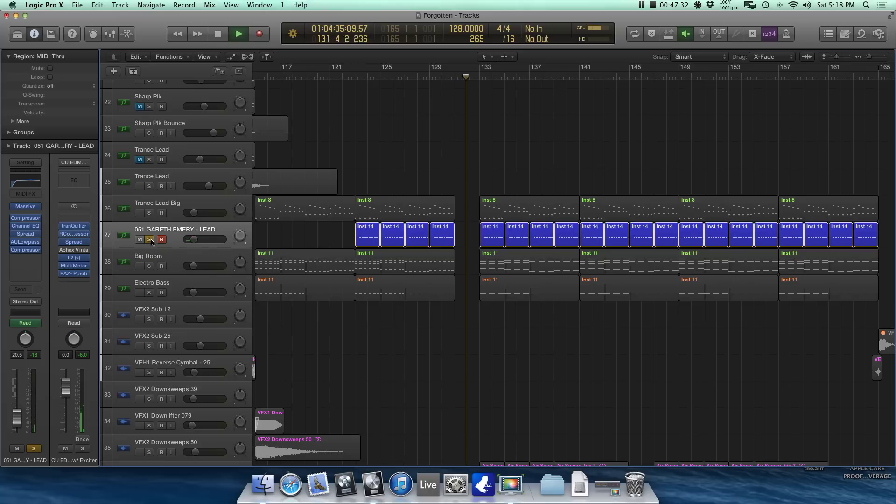
{"action": "key", "text": "space"}
{"action": "left_click", "coordinate": [149, 239]}
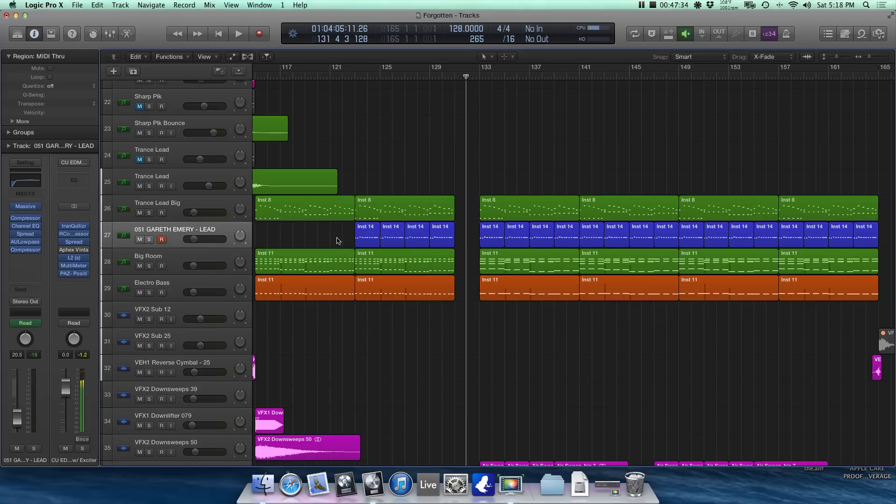
Step: Inspect the 051 GARETH EMERY - LEAD track's first Compressor, move its window aside, then inspect its Channel EQ and close the EQ
{"action": "mouse_move", "coordinate": [25, 219]}
{"action": "left_click", "coordinate": [26, 219]}
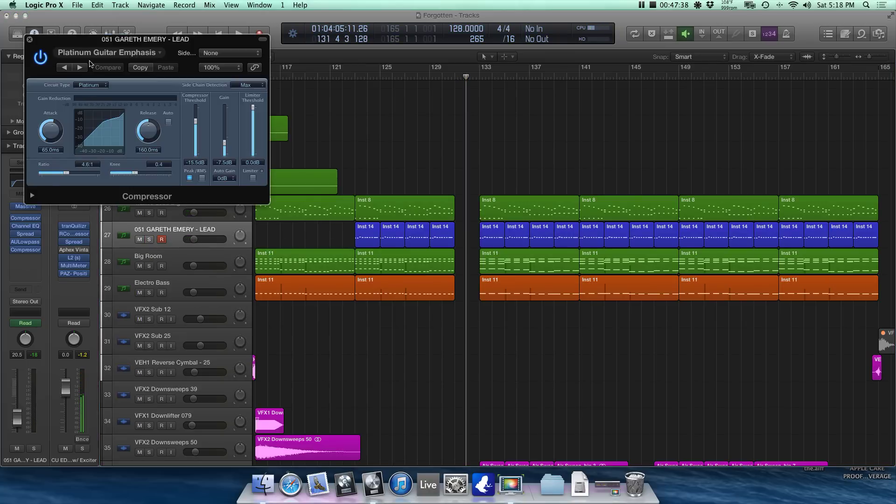
{"action": "left_click_drag", "start_coordinate": [79, 36], "coordinate": [545, 64]}
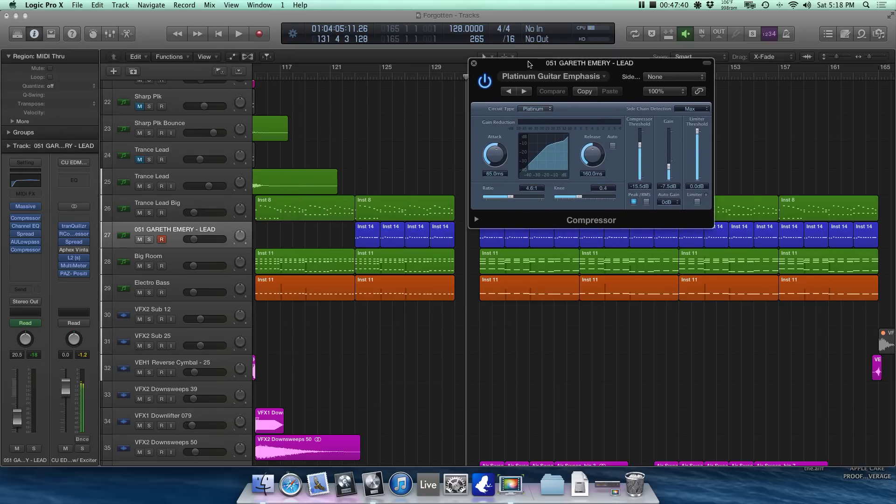
{"action": "mouse_move", "coordinate": [29, 226]}
{"action": "left_click", "coordinate": [26, 228]}
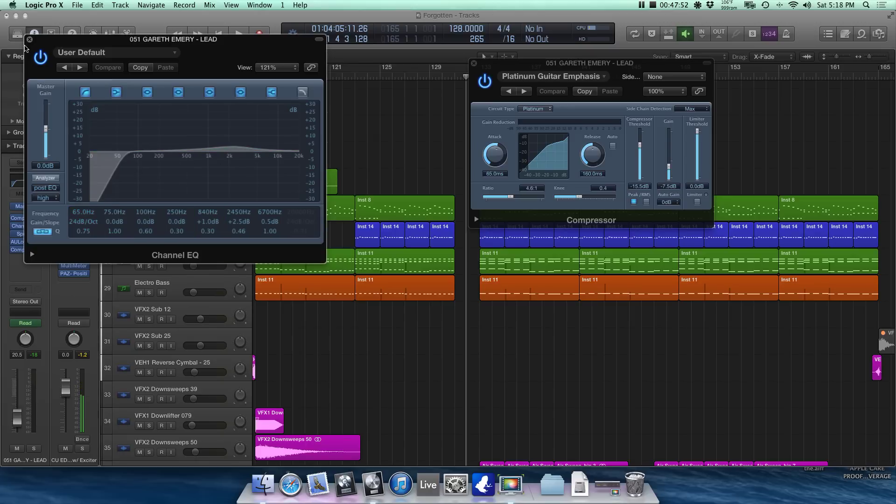
{"action": "left_click", "coordinate": [28, 42]}
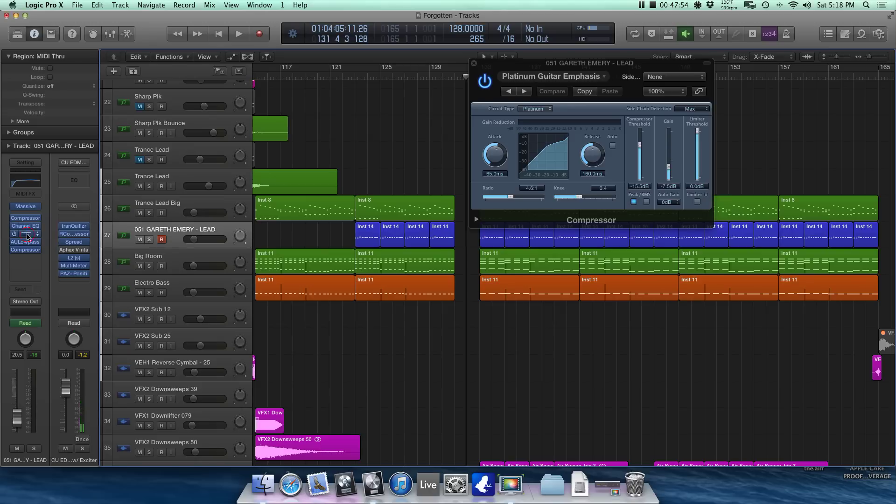
Step: Inspect the 051 GARETH EMERY - LEAD track's Stereo Spread and Massive synth settings, closing each plug-in window
{"action": "left_click", "coordinate": [25, 234]}
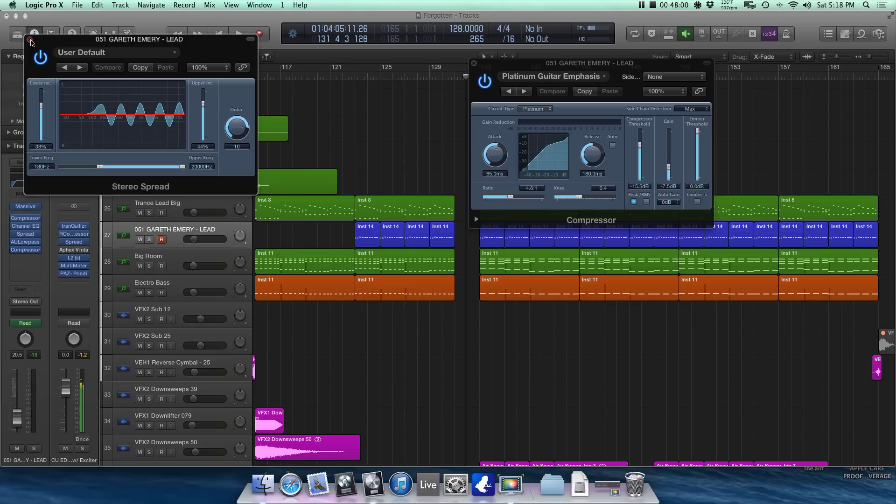
{"action": "left_click", "coordinate": [30, 39]}
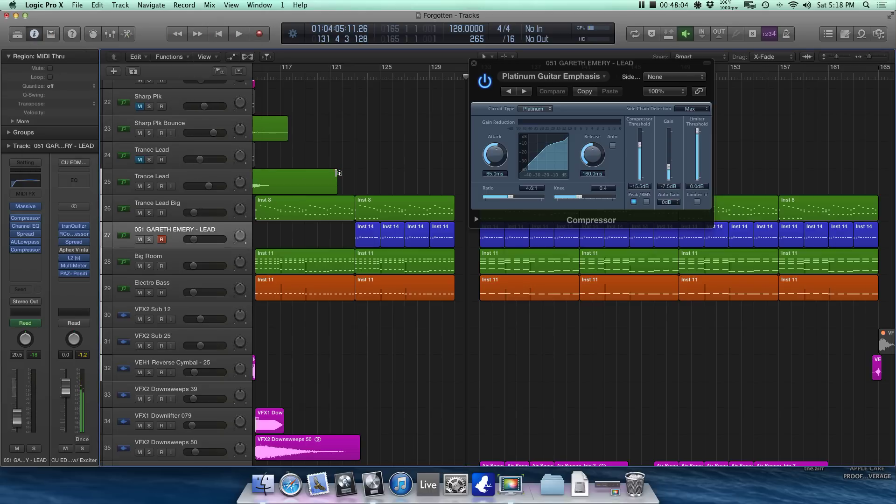
{"action": "left_click", "coordinate": [28, 207]}
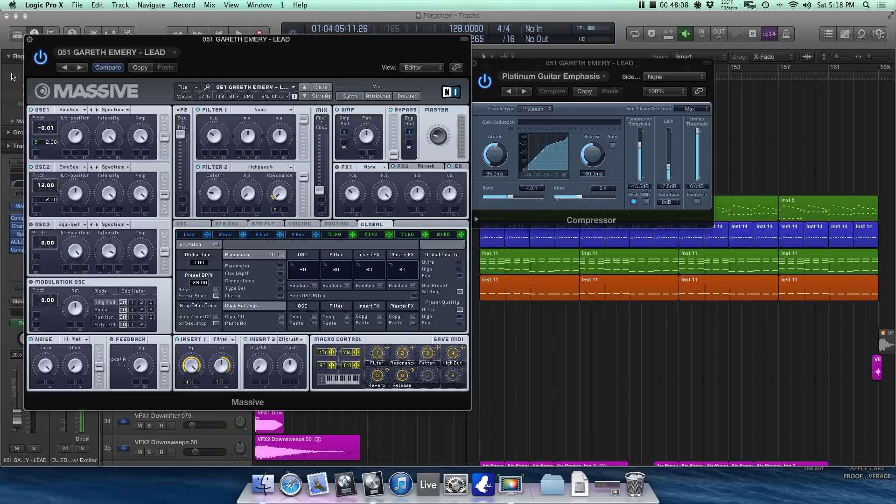
{"action": "left_click", "coordinate": [29, 40]}
{"action": "left_click", "coordinate": [374, 367]}
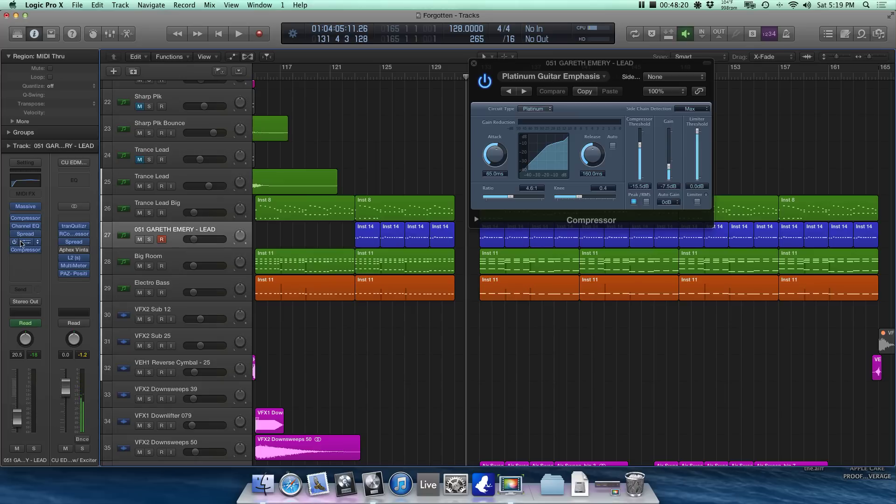
Step: Open the lead's AULowpass, place the playhead at bar 123, close the Compressor window and show the filter's cutoff automation for bars 123 to 131
{"action": "left_click", "coordinate": [22, 243]}
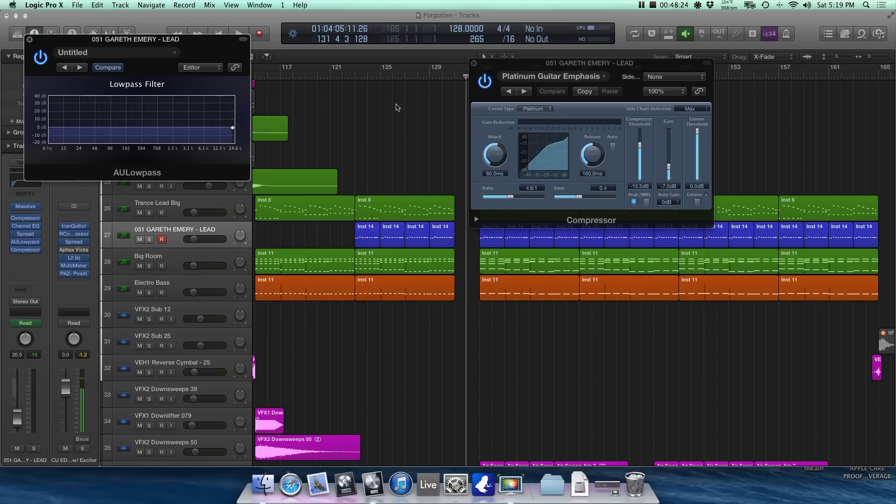
{"action": "left_click", "coordinate": [354, 79]}
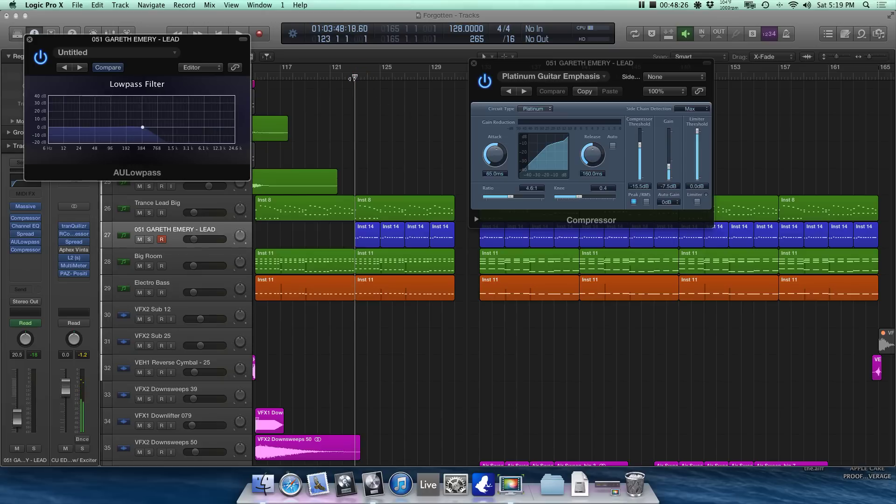
{"action": "key", "text": "a"}
{"action": "scroll", "coordinate": [367, 225], "scroll_direction": "up", "scroll_amount": 5}
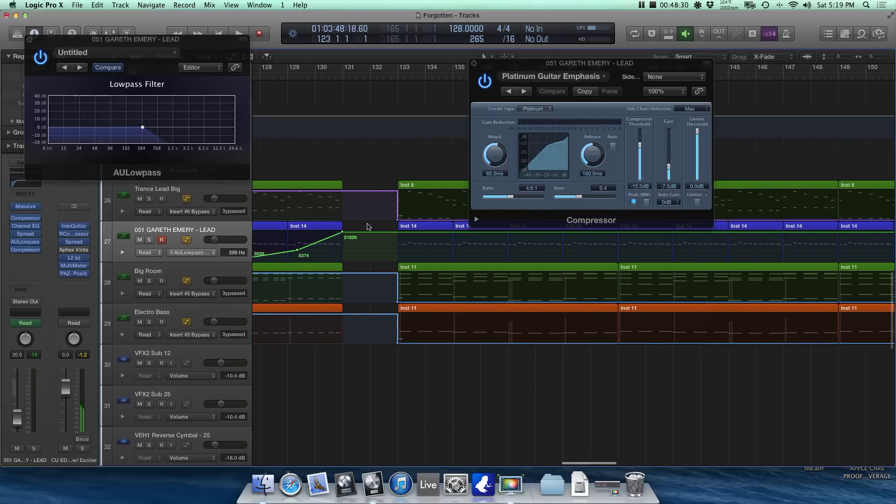
{"action": "scroll", "coordinate": [368, 226], "scroll_direction": "left", "scroll_amount": 5}
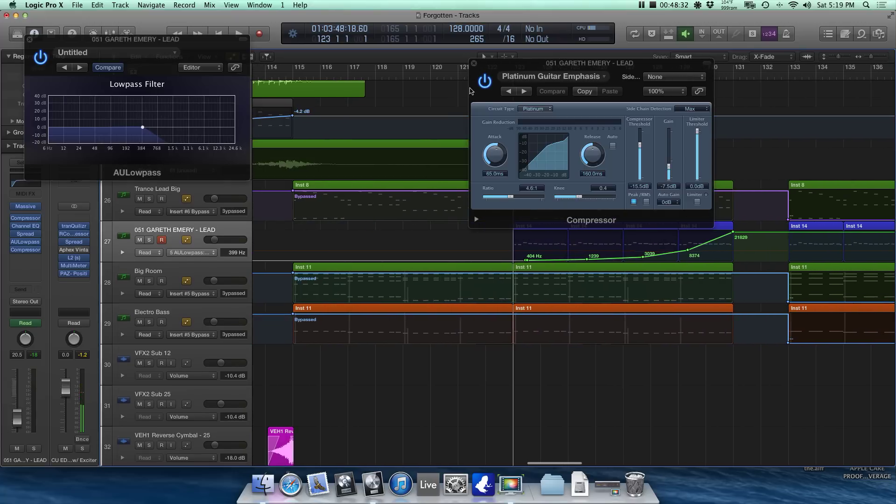
{"action": "left_click", "coordinate": [474, 63]}
{"action": "scroll", "coordinate": [515, 201], "scroll_direction": "right", "scroll_amount": 1}
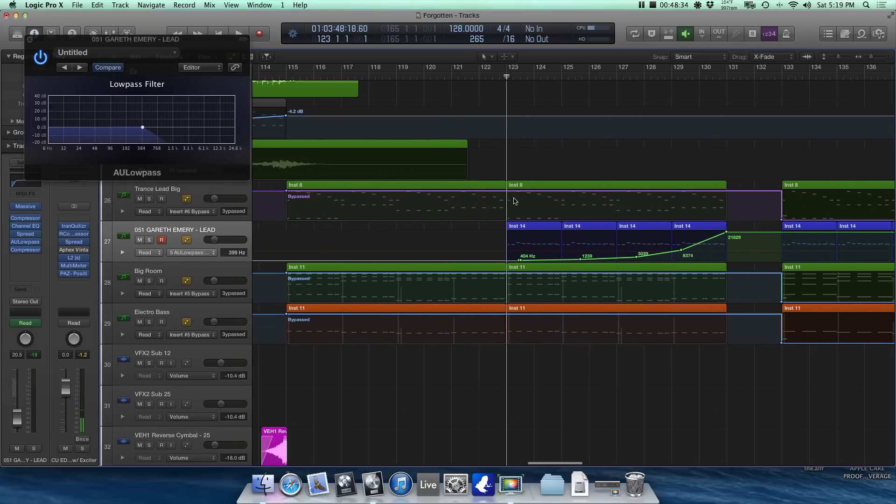
{"action": "scroll", "coordinate": [515, 201], "scroll_direction": "right", "scroll_amount": 5}
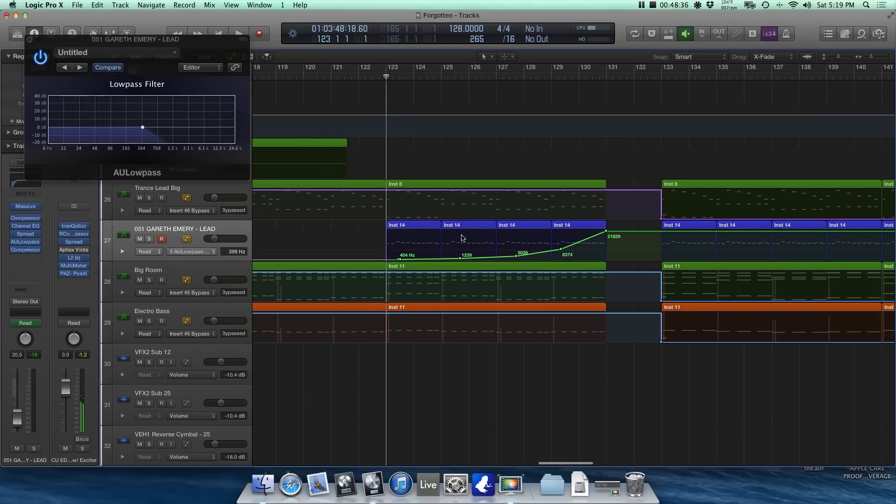
Step: Solo the 051 GARETH EMERY - LEAD track, audition the lowpass sweep from bar 123 to about bar 131, and turn solo off
{"action": "left_click", "coordinate": [148, 239]}
{"action": "key", "text": "space"}
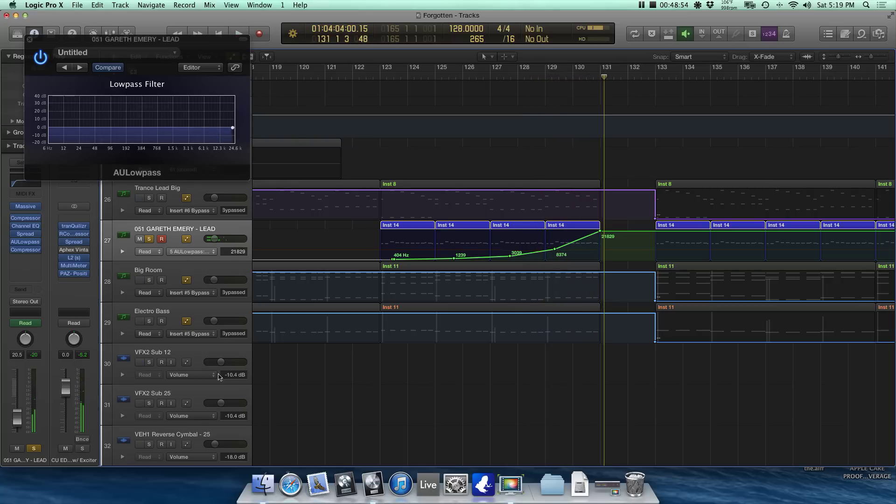
{"action": "left_click", "coordinate": [149, 239]}
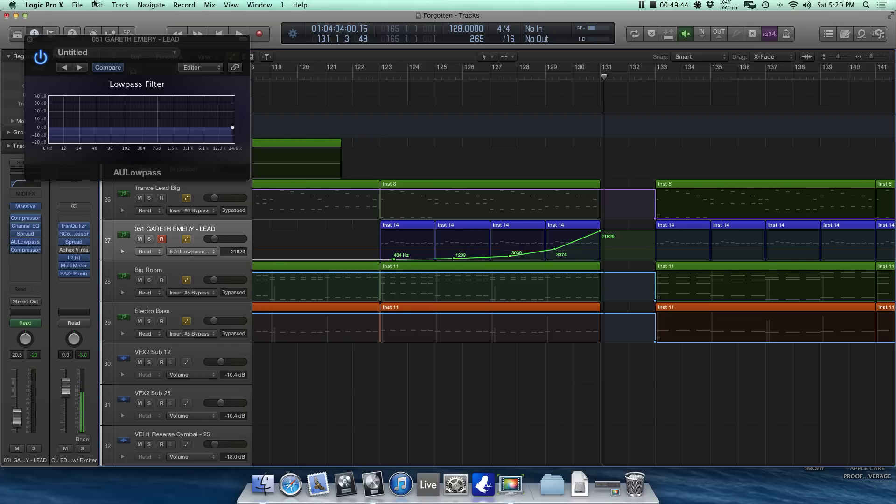
Step: Close the AULowpass window, inspect the lead's last Compressor with its Bus 3 side chain, and close it
{"action": "left_click", "coordinate": [31, 42]}
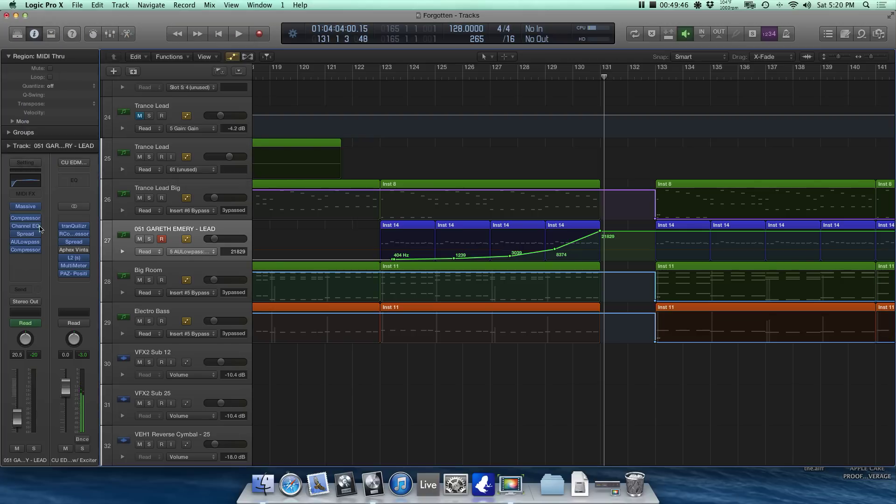
{"action": "left_click", "coordinate": [23, 252]}
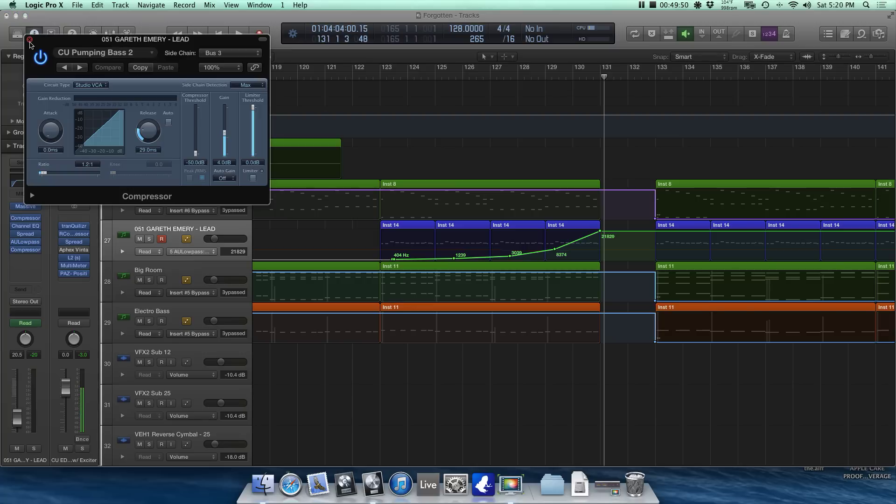
{"action": "left_click", "coordinate": [30, 41]}
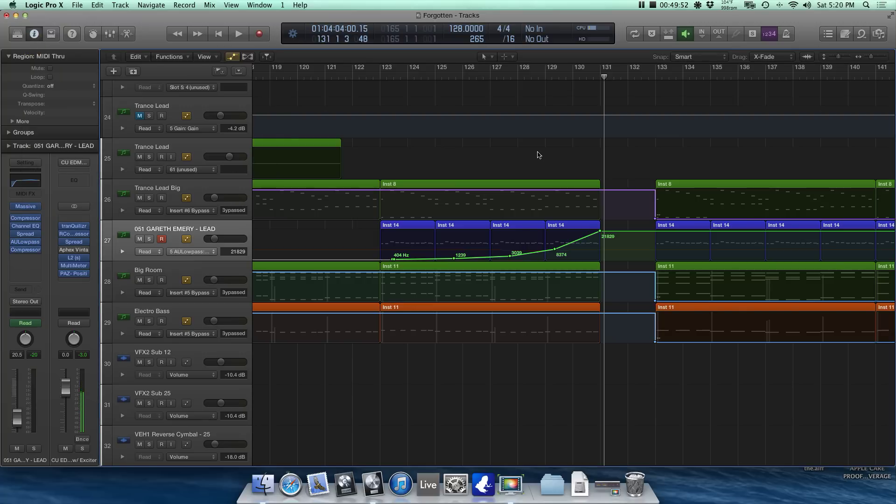
Step: Hide the track automation, zoom the arrangement out horizontally and move the playhead back to bar 129
{"action": "key", "text": "a"}
{"action": "key", "text": "super+Left"}
{"action": "key", "text": "super+Left"}
{"action": "key", "text": "super+Left"}
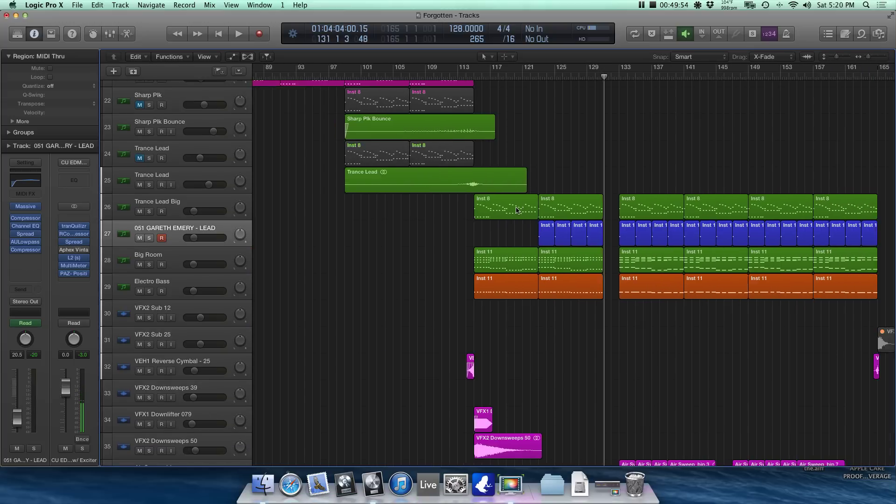
{"action": "key", "text": "comma"}
{"action": "key", "text": "comma"}
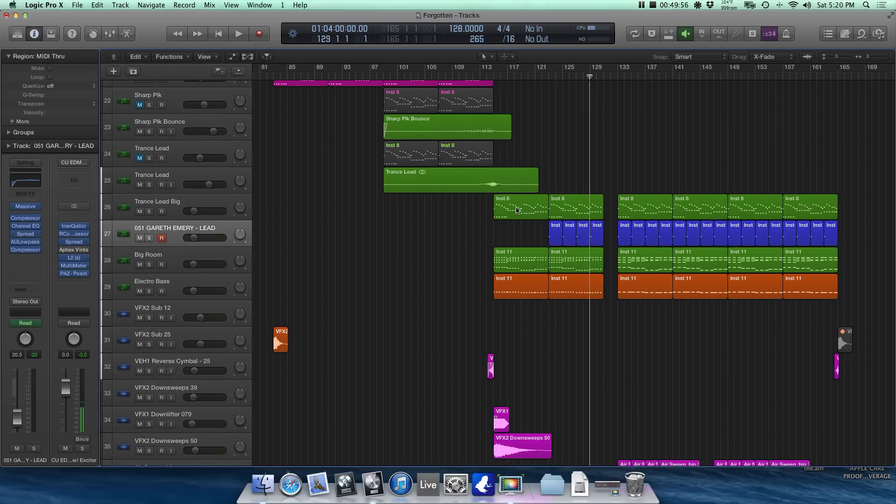
Step: Play the full mix from bar 129 into the drop, adjusting track heights to examine the drum, lead and effects tracks
{"action": "scroll", "coordinate": [516, 210], "scroll_direction": "up", "scroll_amount": 20}
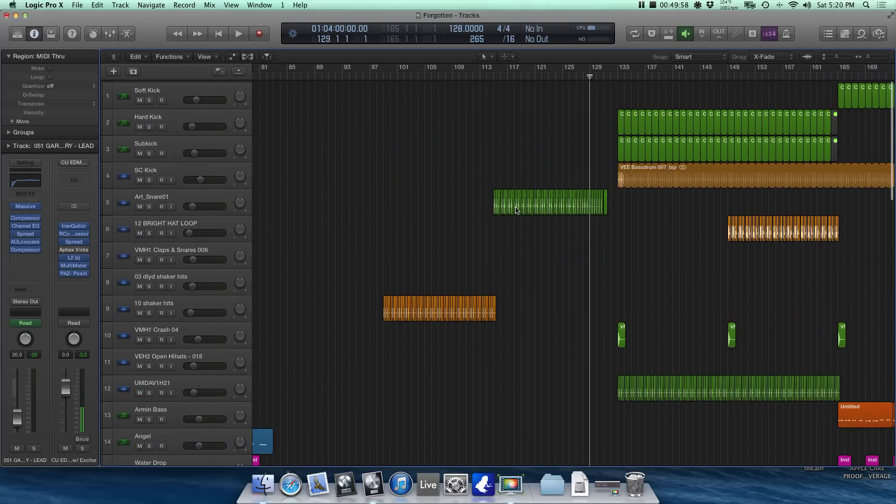
{"action": "key", "text": "space"}
{"action": "key", "text": "super+Up"}
{"action": "key", "text": "super+Up"}
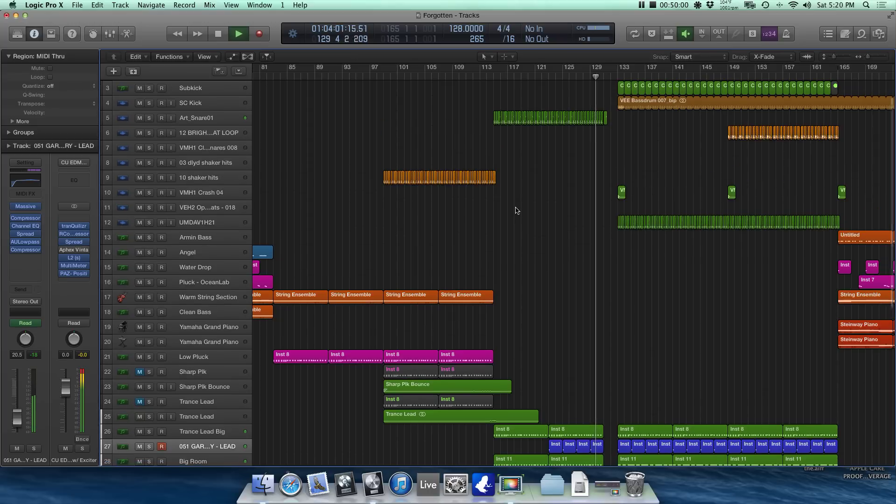
{"action": "key", "text": "super+Up"}
{"action": "key", "text": "super+Up"}
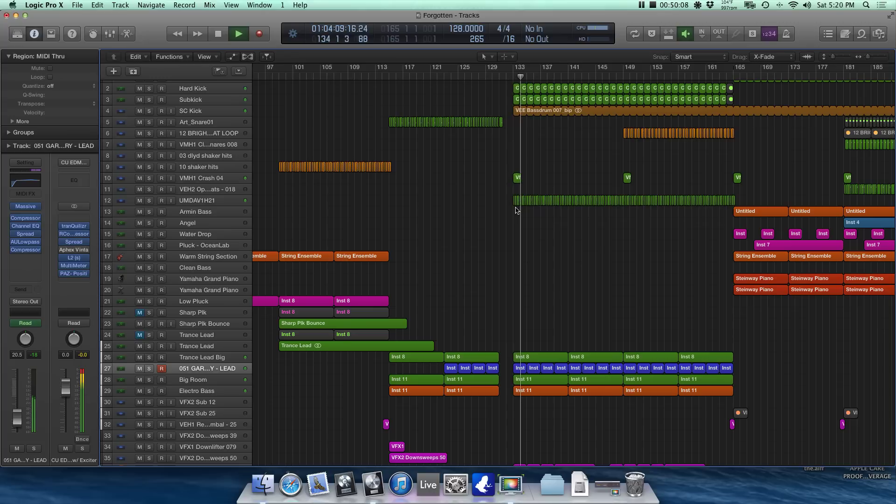
{"action": "scroll", "coordinate": [516, 210], "scroll_direction": "right", "scroll_amount": 5}
{"action": "scroll", "coordinate": [516, 210], "scroll_direction": "down", "scroll_amount": 2}
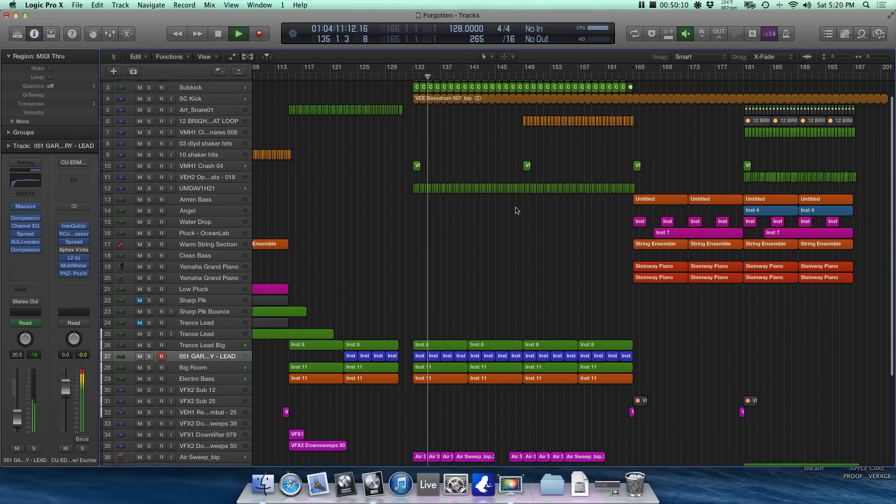
{"action": "scroll", "coordinate": [516, 210], "scroll_direction": "down", "scroll_amount": 2}
{"action": "key", "text": "super+Down"}
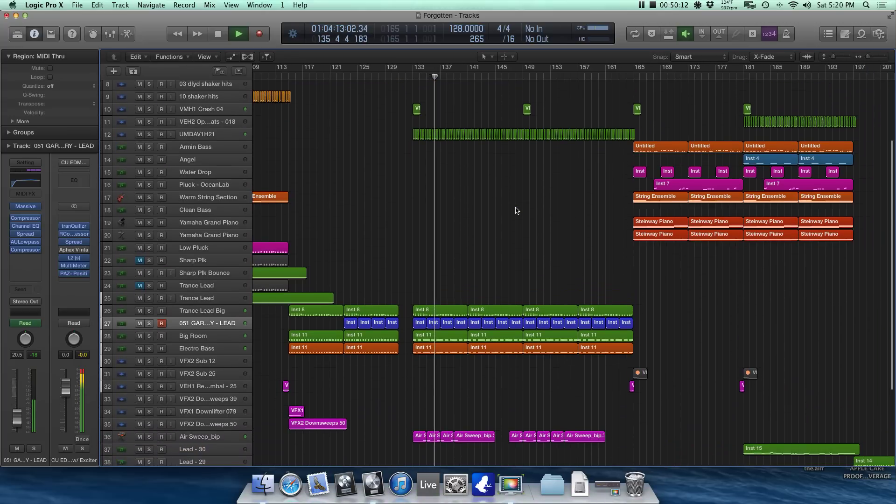
{"action": "key", "text": "super+Down"}
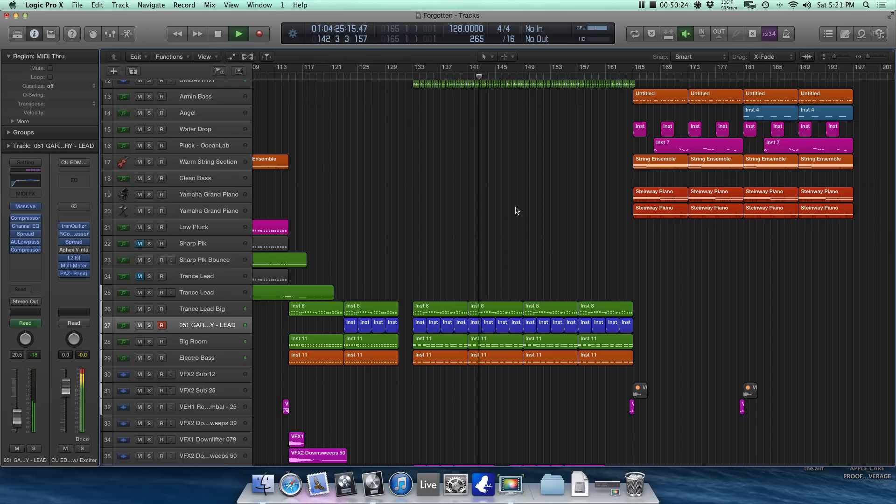
Step: Examine the Air Sweep_bip and vocal tracks beneath the drop's leads during playback, and stop at about bar 150
{"action": "scroll", "coordinate": [516, 210], "scroll_direction": "down", "scroll_amount": 3}
{"action": "scroll", "coordinate": [516, 210], "scroll_direction": "down", "scroll_amount": 6}
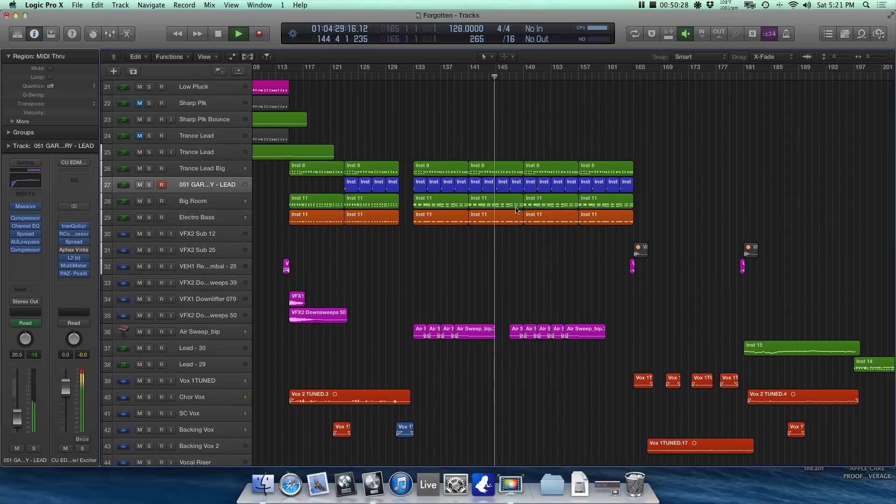
{"action": "scroll", "coordinate": [516, 210], "scroll_direction": "down", "scroll_amount": 1}
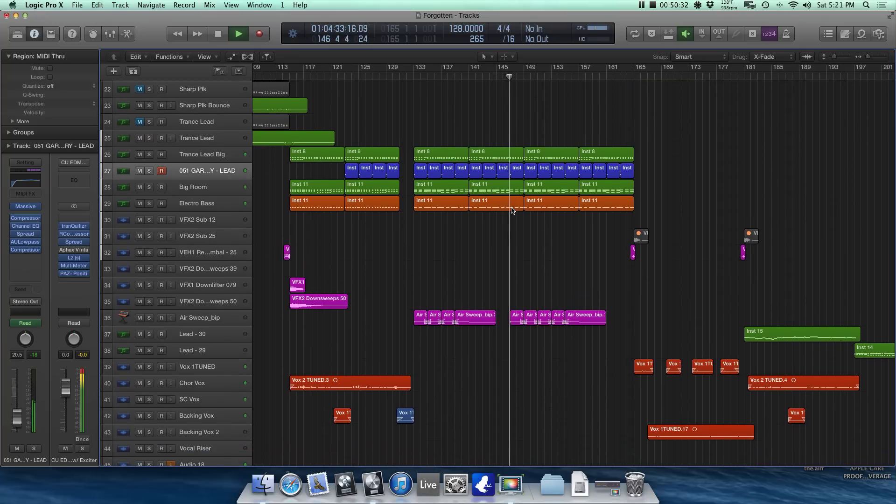
{"action": "scroll", "coordinate": [512, 210], "scroll_direction": "down", "scroll_amount": 2}
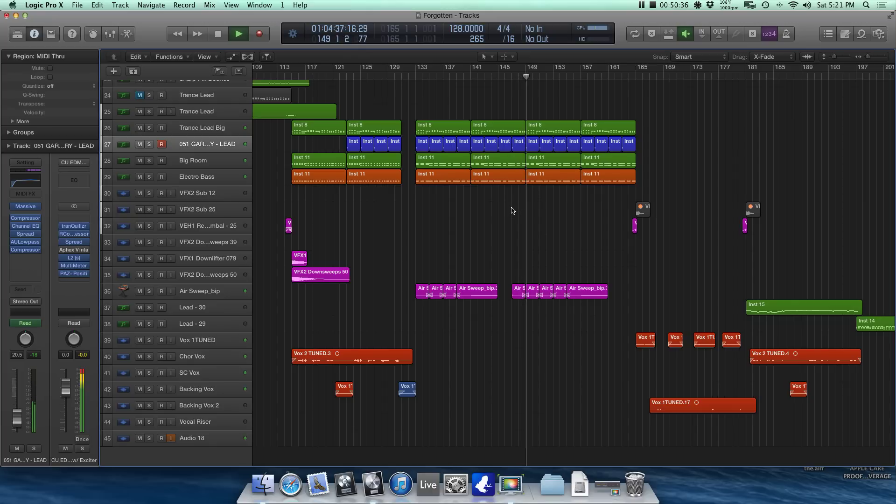
{"action": "scroll", "coordinate": [512, 210], "scroll_direction": "up", "scroll_amount": 3}
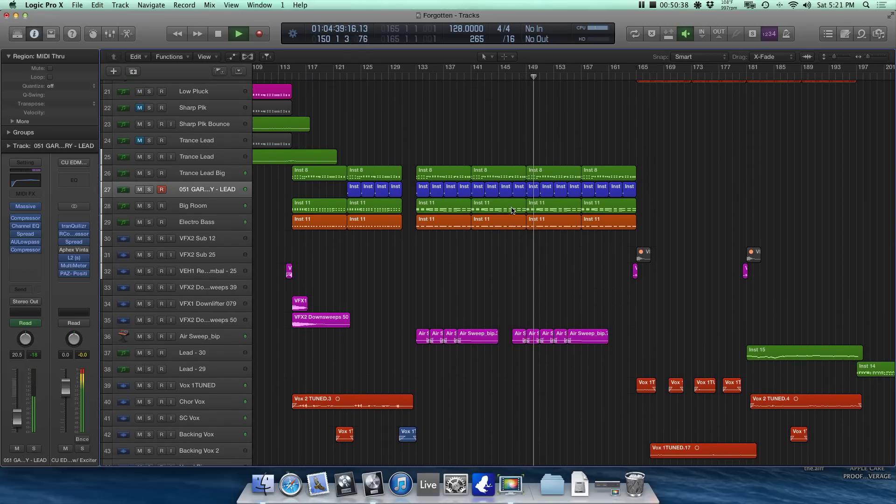
{"action": "key", "text": "space"}
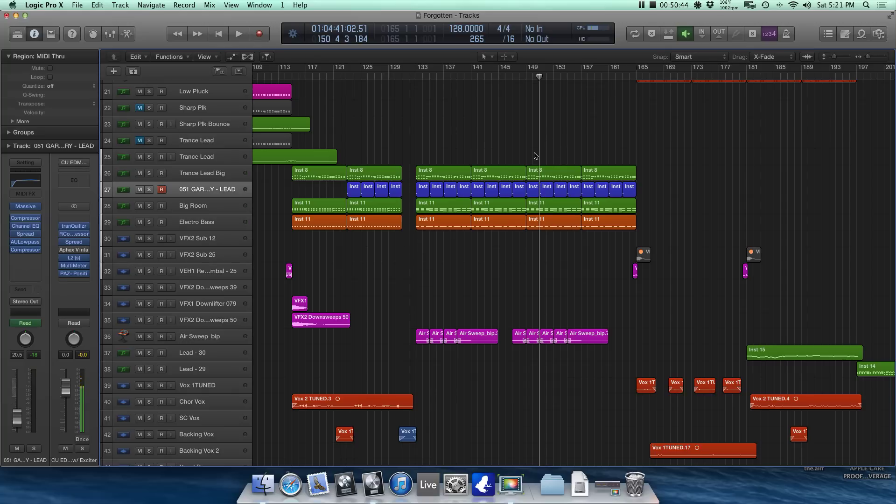
Step: Select groups of the drop's lead, chord and bass regions to point them out, and clear the selection
{"action": "left_click_drag", "start_coordinate": [532, 152], "coordinate": [636, 273]}
{"action": "left_click_drag", "start_coordinate": [446, 146], "coordinate": [516, 236]}
{"action": "left_click", "coordinate": [429, 116]}
Step: Solo the Backing Vox track, play it from bar 131 to about bar 134, then stop and turn solo off
{"action": "left_click", "coordinate": [403, 77]}
{"action": "scroll", "coordinate": [387, 397], "scroll_direction": "down", "scroll_amount": 3}
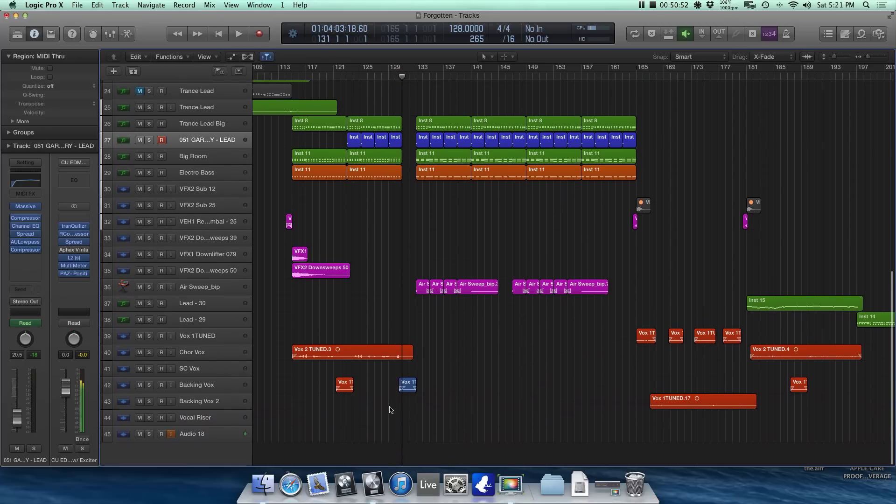
{"action": "left_click", "coordinate": [149, 385]}
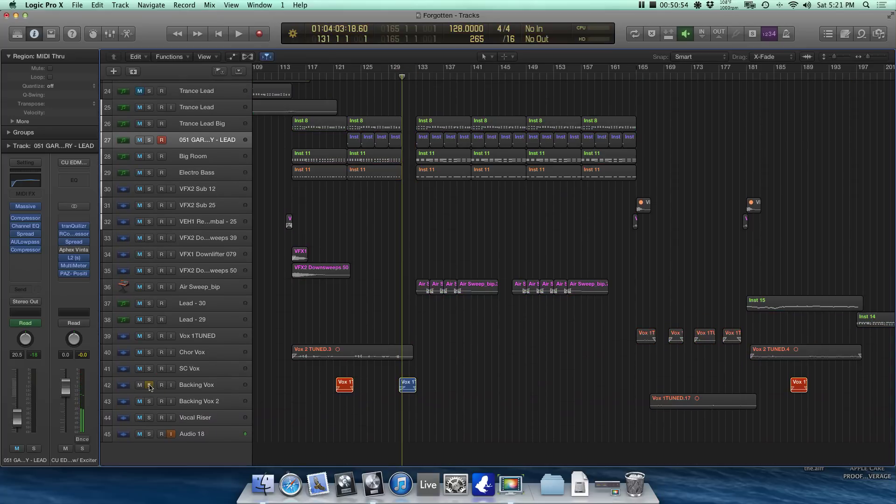
{"action": "key", "text": "space"}
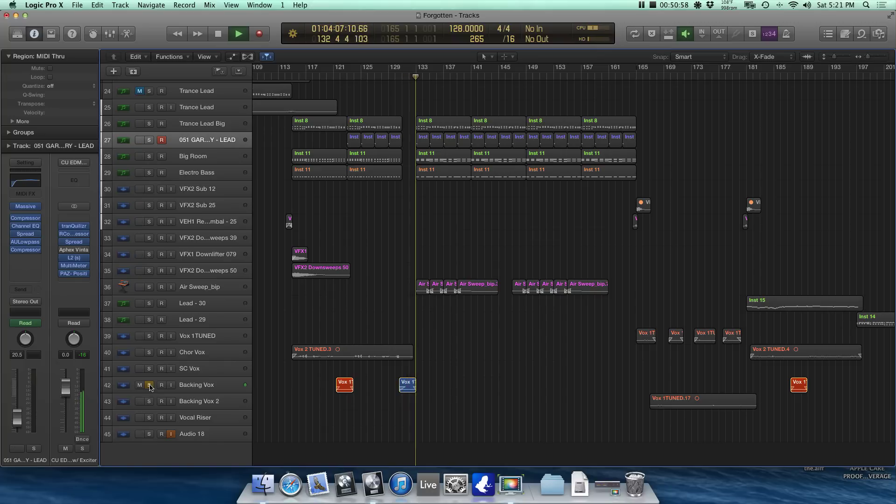
{"action": "key", "text": "space"}
{"action": "left_click", "coordinate": [150, 385]}
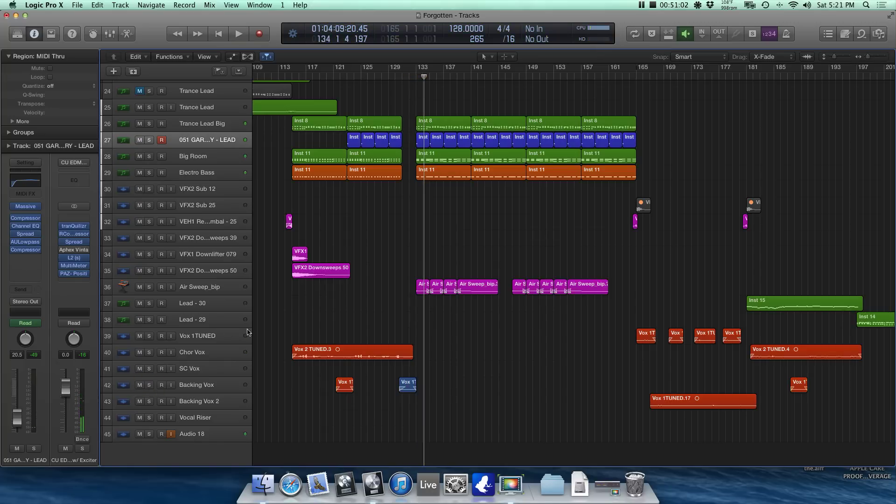
Step: Solo the Air Sweep_bip track, audition it from about bar 133 to bar 134, then stop and turn solo off
{"action": "scroll", "coordinate": [420, 224], "scroll_direction": "up", "scroll_amount": 5}
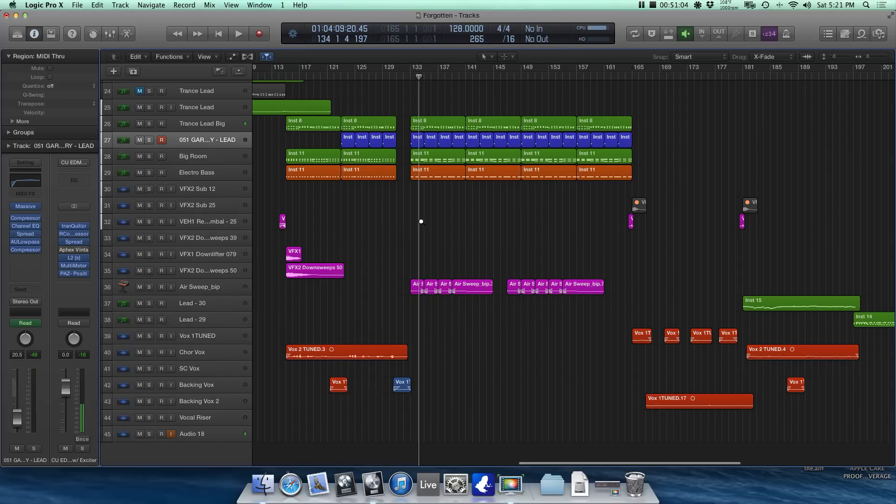
{"action": "scroll", "coordinate": [417, 229], "scroll_direction": "up", "scroll_amount": 4}
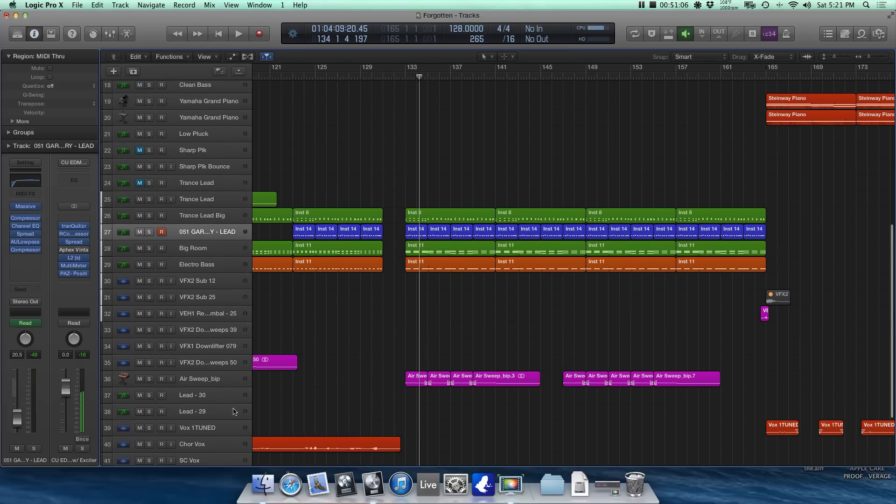
{"action": "left_click", "coordinate": [246, 380]}
{"action": "key", "text": "space"}
{"action": "left_click", "coordinate": [149, 379]}
{"action": "key", "text": "space"}
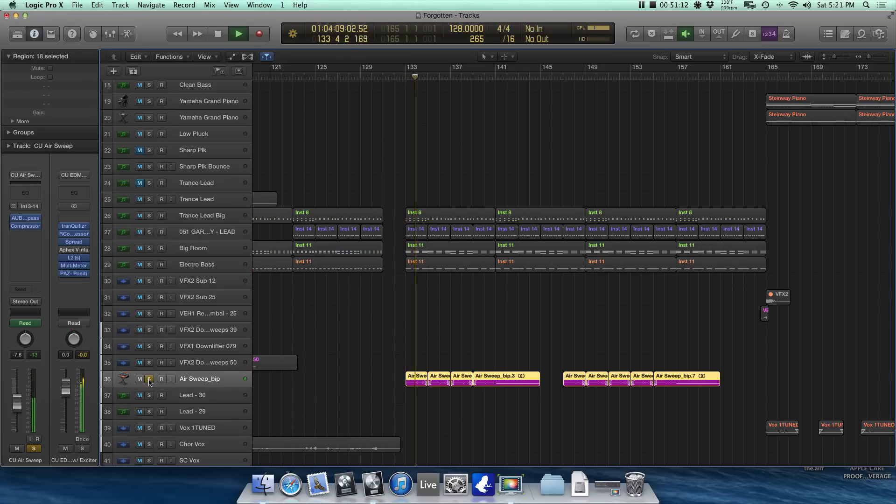
{"action": "key", "text": "space"}
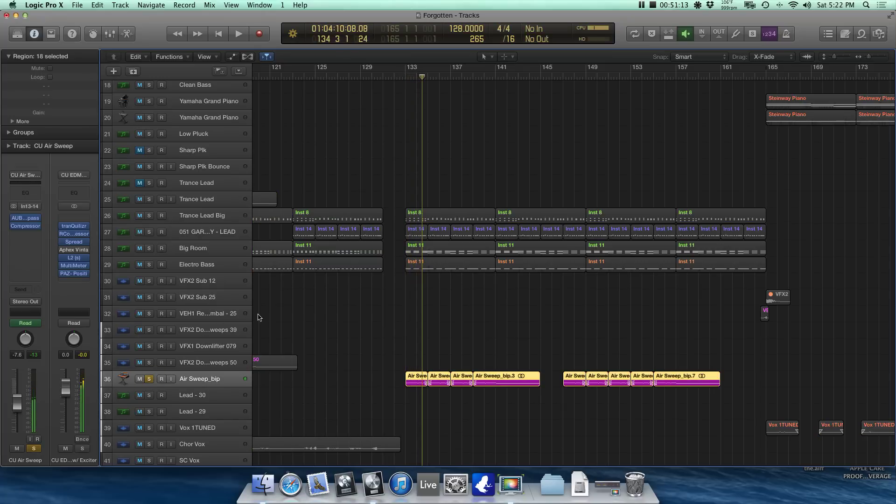
{"action": "left_click", "coordinate": [149, 379]}
Step: Select the SC Kick track near the start of the track list and solo it
{"action": "scroll", "coordinate": [327, 327], "scroll_direction": "up", "scroll_amount": 10}
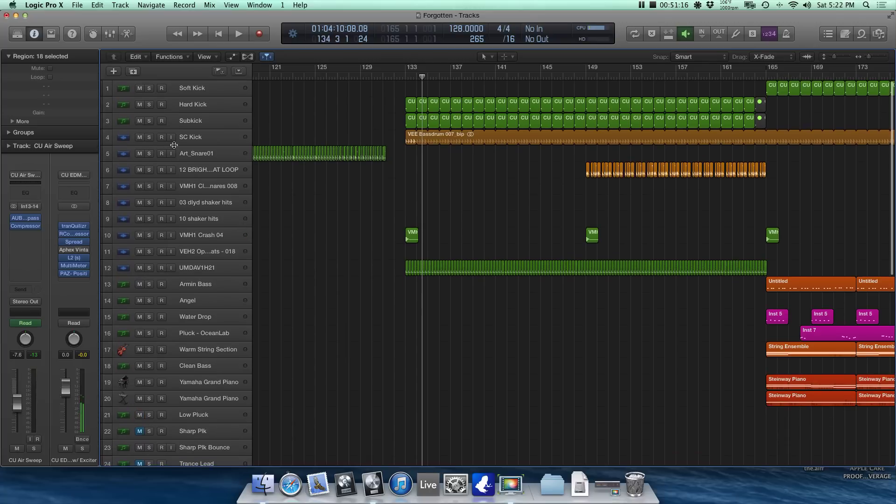
{"action": "scroll", "coordinate": [287, 149], "scroll_direction": "down", "scroll_amount": 10}
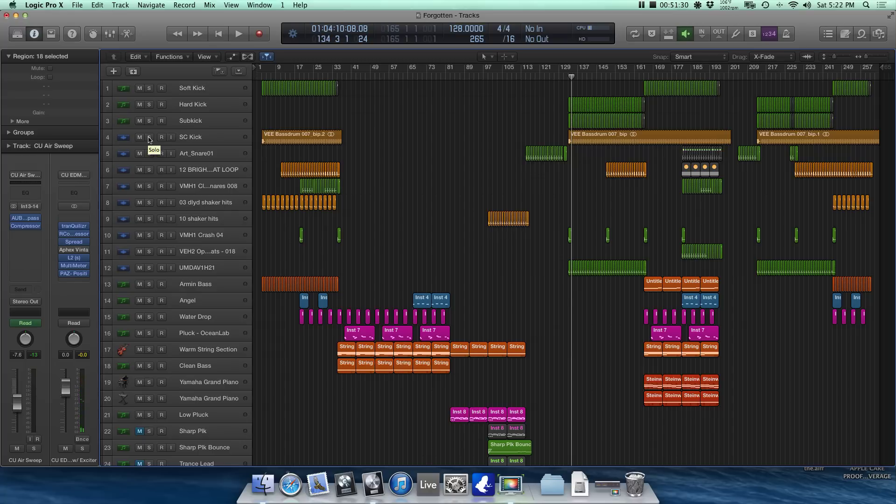
{"action": "left_click", "coordinate": [186, 137]}
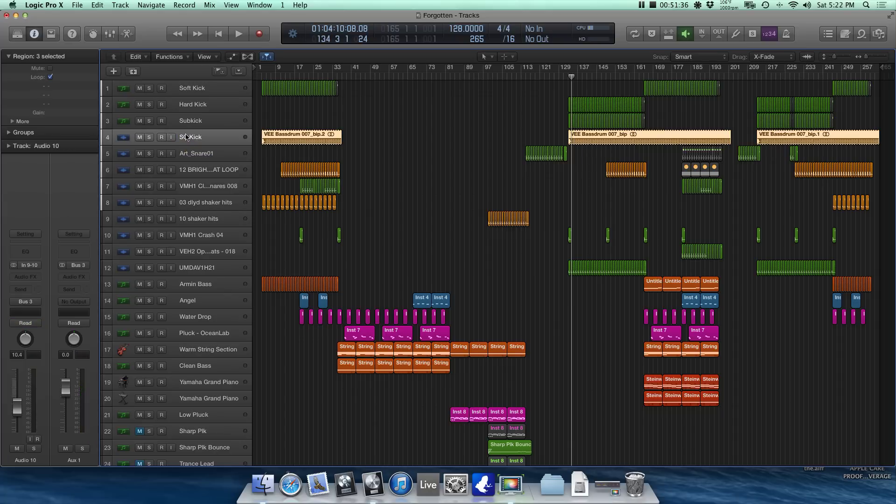
{"action": "left_click", "coordinate": [150, 138]}
Step: Solo the Air Sweep_bip track together with SC Kick, rewind slightly, start playback and select Air Sweep_bip
{"action": "scroll", "coordinate": [218, 191], "scroll_direction": "down", "scroll_amount": 5}
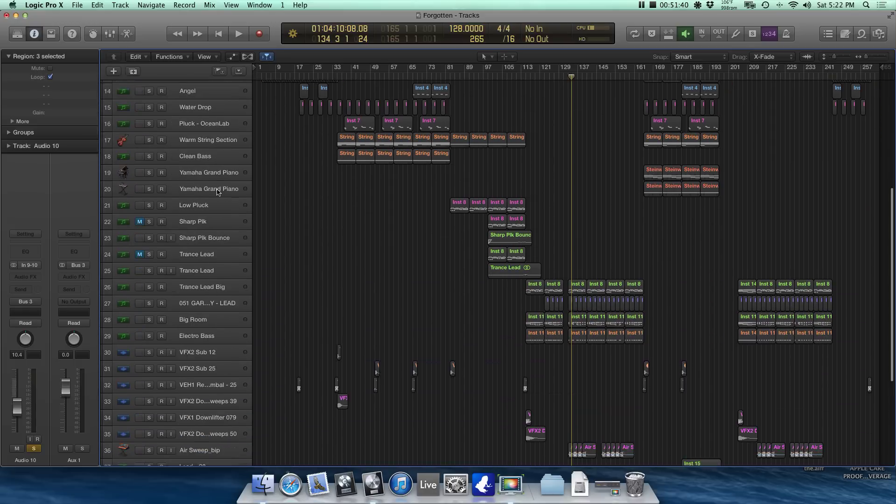
{"action": "scroll", "coordinate": [218, 191], "scroll_direction": "down", "scroll_amount": 2}
{"action": "left_click", "coordinate": [149, 276]}
{"action": "left_click", "coordinate": [148, 276]}
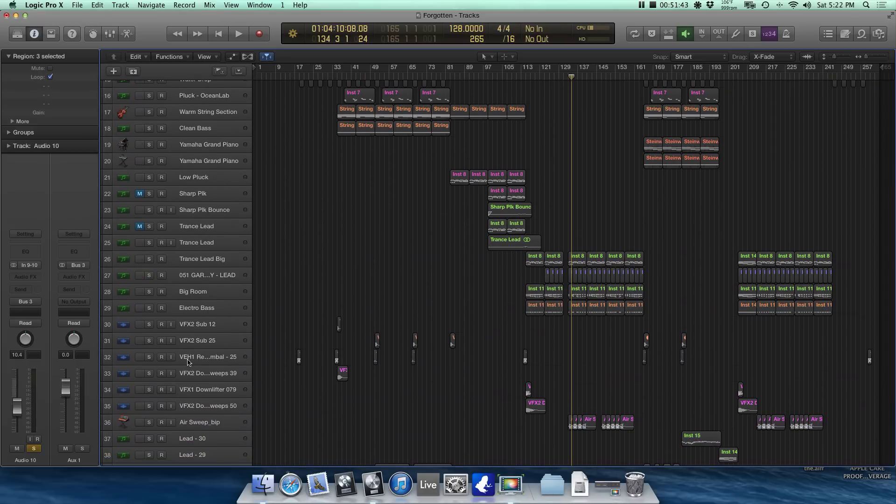
{"action": "left_click", "coordinate": [150, 422]}
{"action": "key", "text": "comma"}
{"action": "key", "text": "comma"}
{"action": "key", "text": "space"}
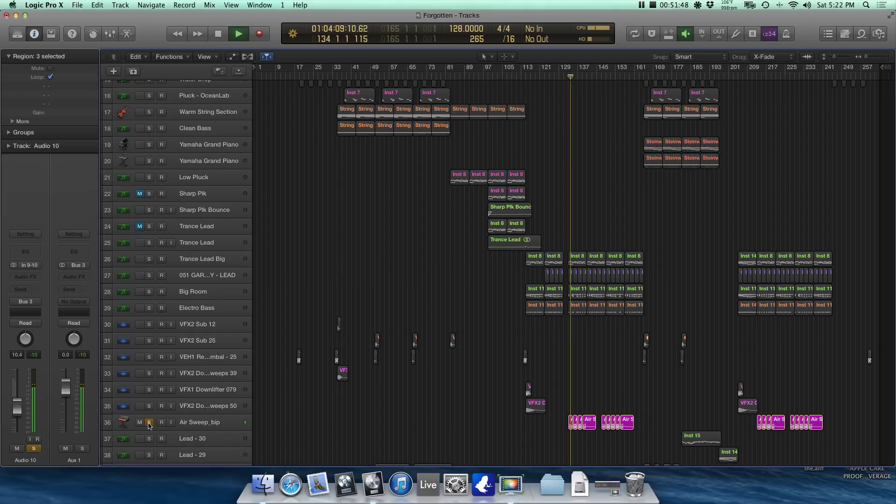
{"action": "left_click", "coordinate": [202, 420]}
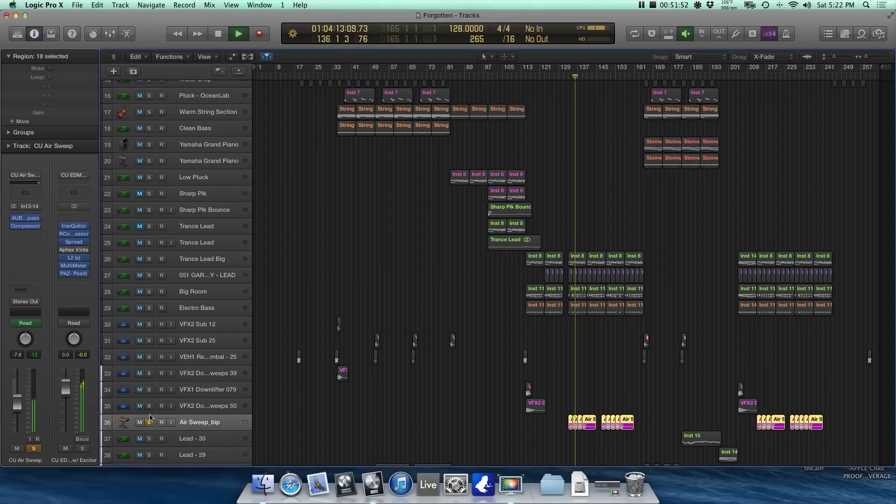
Step: Show the Air Sweep track's AUBandpass and Compressor settings one above the other during playback, then stop and turn solo off
{"action": "left_click", "coordinate": [25, 219]}
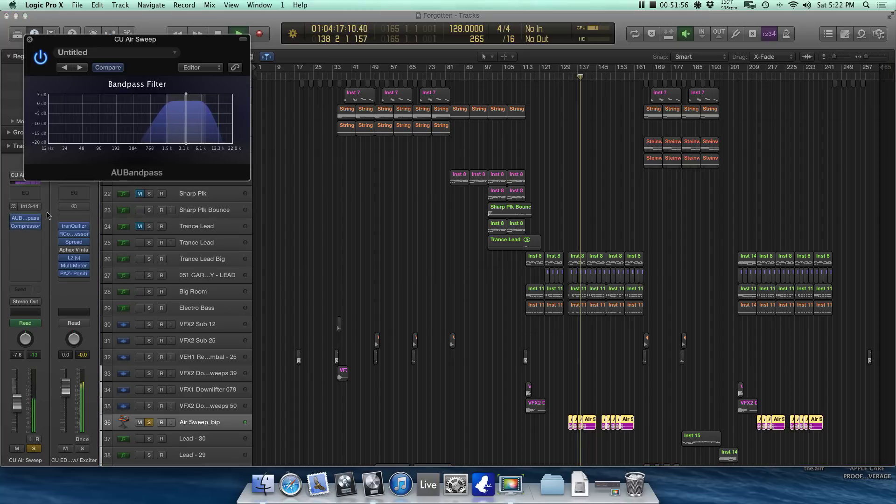
{"action": "left_click", "coordinate": [25, 226]}
{"action": "left_click_drag", "start_coordinate": [102, 49], "coordinate": [89, 185]}
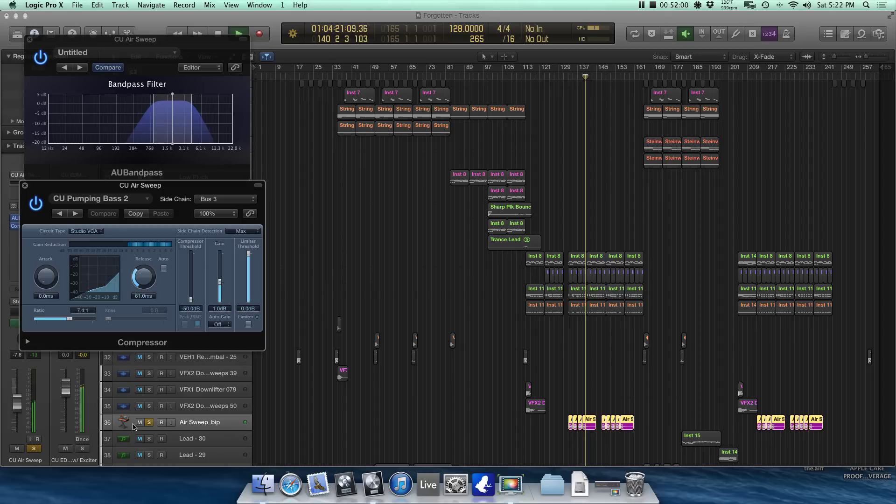
{"action": "key", "text": "space"}
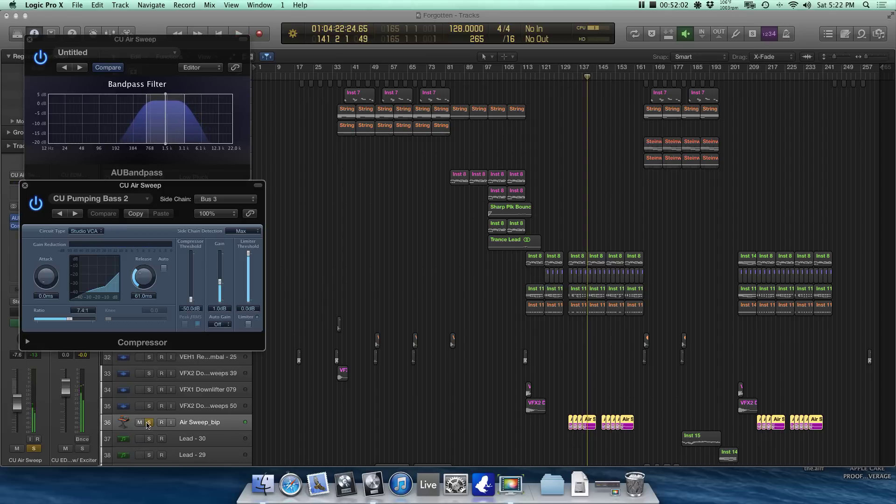
{"action": "left_click", "coordinate": [147, 422]}
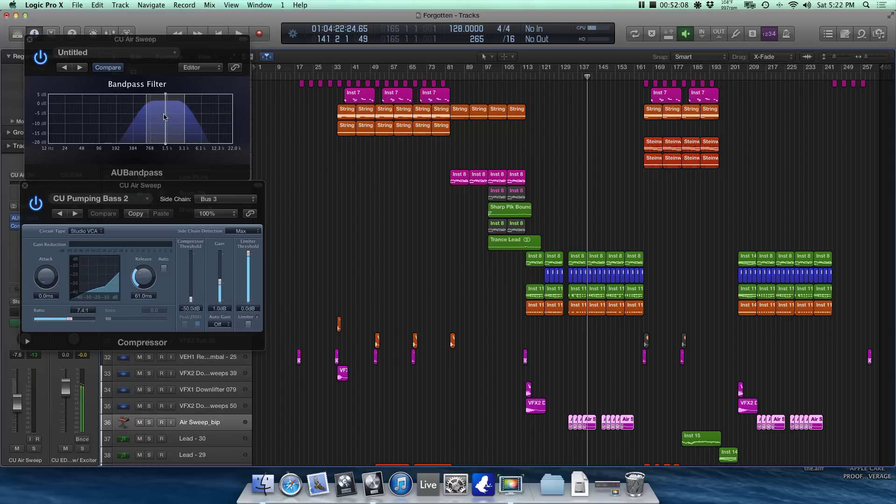
Step: Set the AUBandpass centre frequency to about 2875 Hz and examine the Air Sweep_bip regions' bandpass automation, then hide automation
{"action": "left_click_drag", "start_coordinate": [164, 115], "coordinate": [182, 123]}
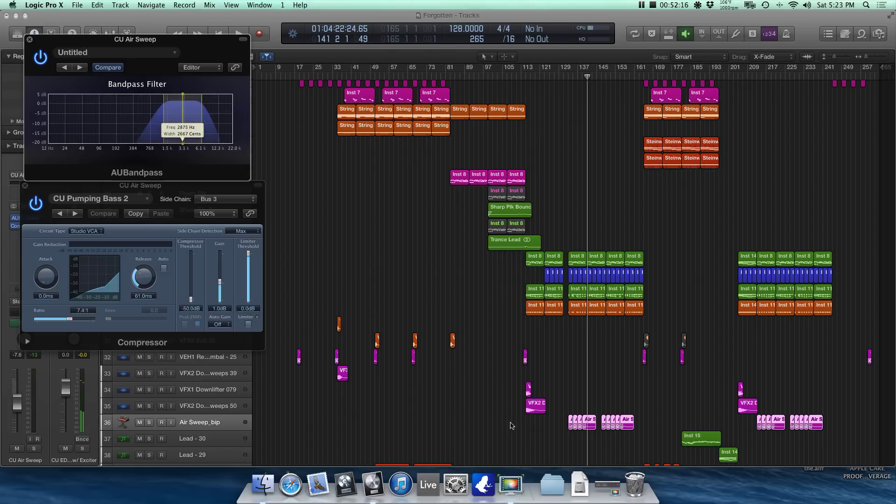
{"action": "key", "text": "a"}
{"action": "scroll", "coordinate": [505, 406], "scroll_direction": "up", "scroll_amount": 5}
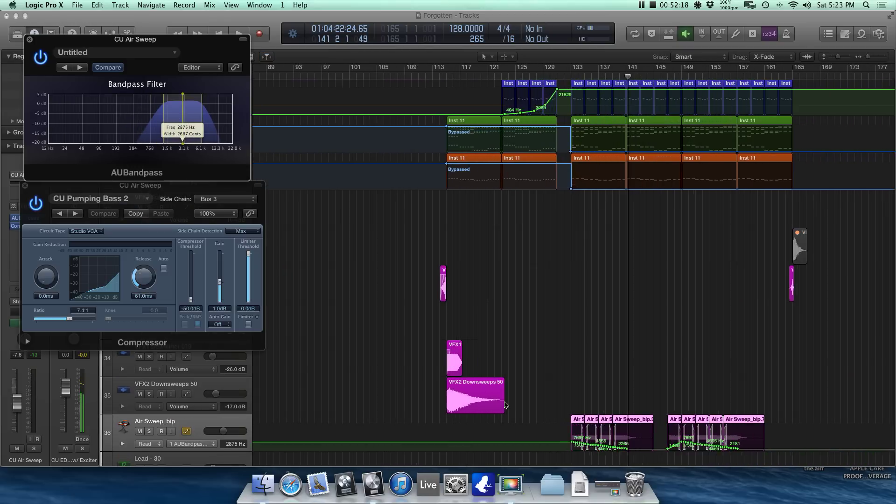
{"action": "scroll", "coordinate": [505, 405], "scroll_direction": "up", "scroll_amount": 5}
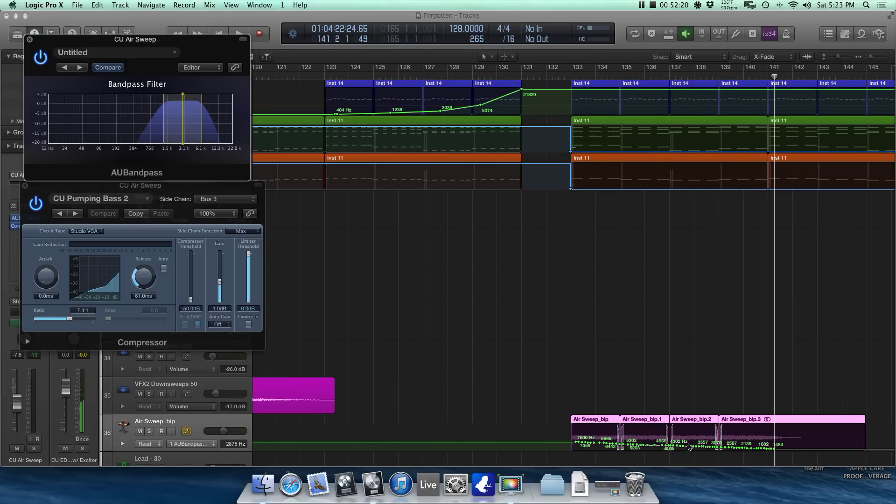
{"action": "scroll", "coordinate": [548, 402], "scroll_direction": "up", "scroll_amount": 1}
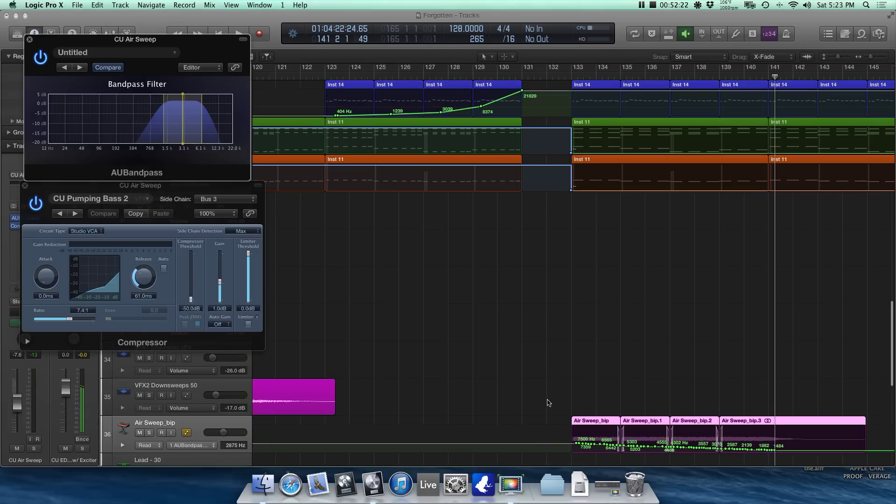
{"action": "scroll", "coordinate": [546, 398], "scroll_direction": "down", "scroll_amount": 6}
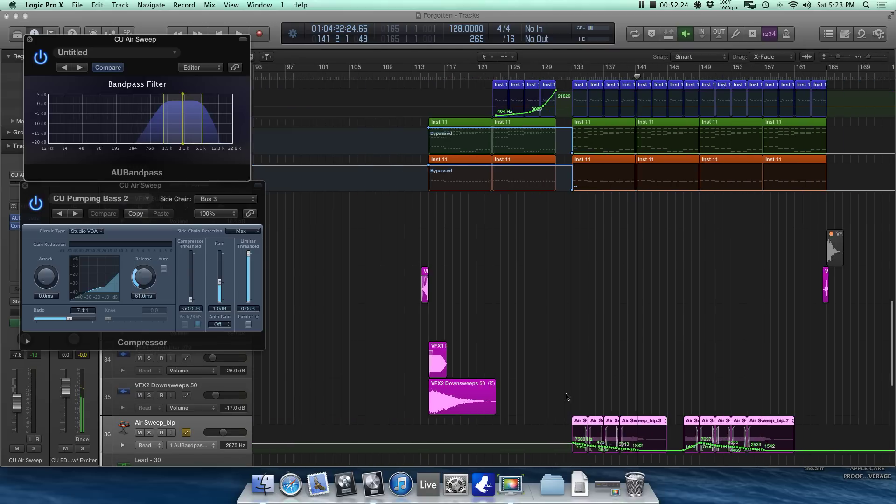
{"action": "scroll", "coordinate": [612, 271], "scroll_direction": "down", "scroll_amount": 3}
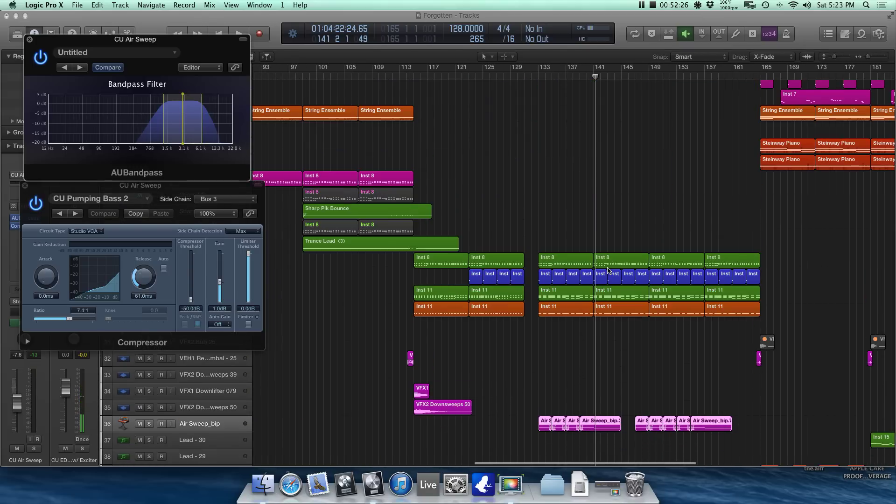
Step: Close the AUBandpass and Compressor windows and clear the region selection
{"action": "left_click", "coordinate": [30, 39]}
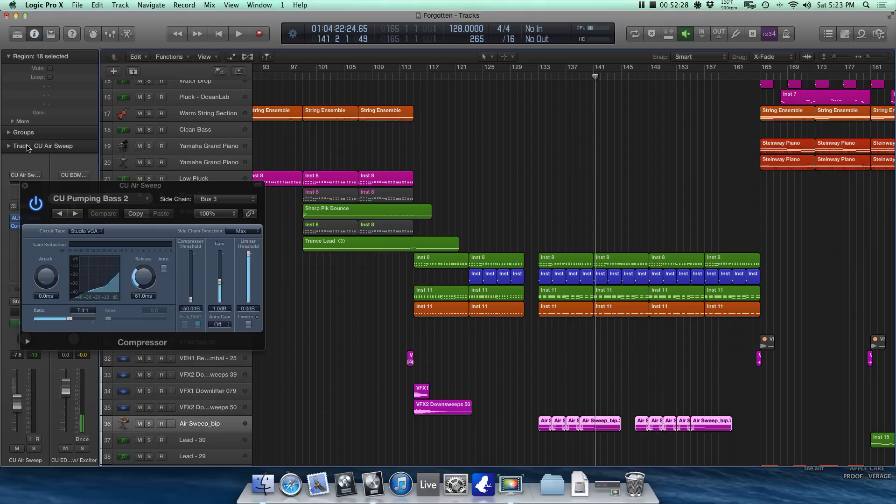
{"action": "left_click", "coordinate": [25, 186]}
{"action": "left_click", "coordinate": [310, 315]}
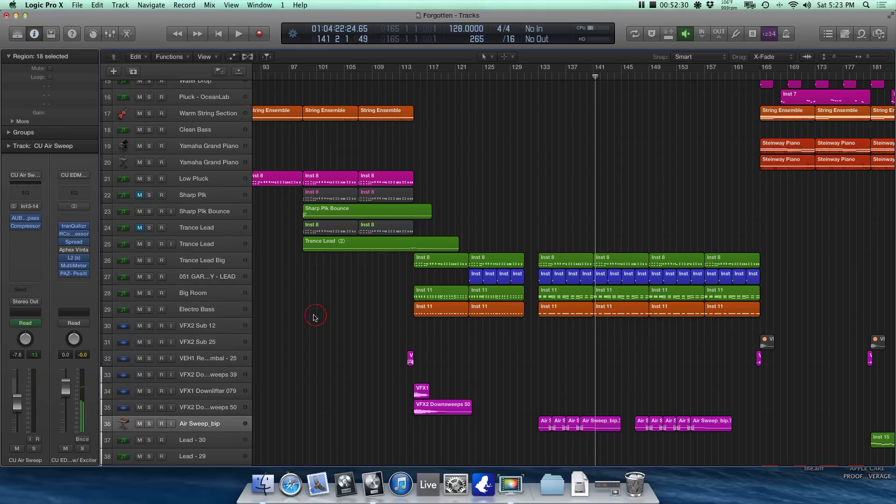
Step: Select the Hard Kick track and place the playhead at about bar 132, just before the drop
{"action": "scroll", "coordinate": [316, 313], "scroll_direction": "right", "scroll_amount": 2}
{"action": "scroll", "coordinate": [317, 312], "scroll_direction": "down", "scroll_amount": 3}
{"action": "scroll", "coordinate": [322, 310], "scroll_direction": "down", "scroll_amount": 4}
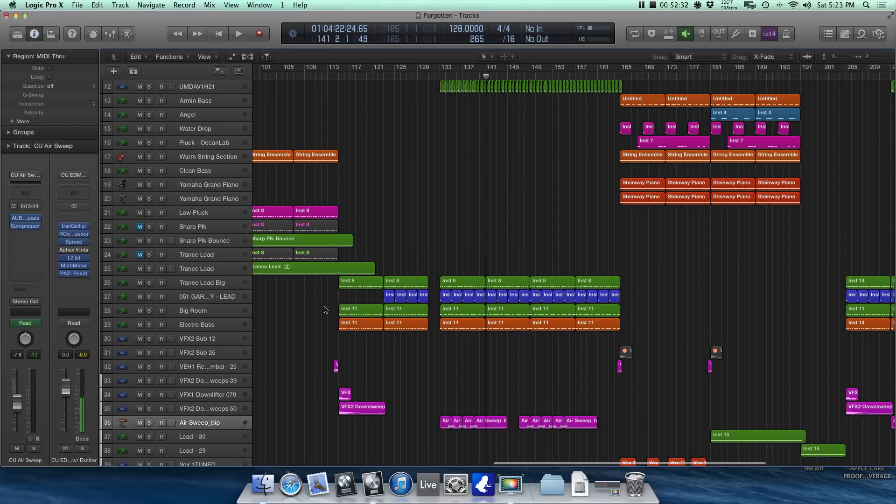
{"action": "scroll", "coordinate": [327, 308], "scroll_direction": "down", "scroll_amount": 4}
{"action": "scroll", "coordinate": [329, 280], "scroll_direction": "up", "scroll_amount": 7}
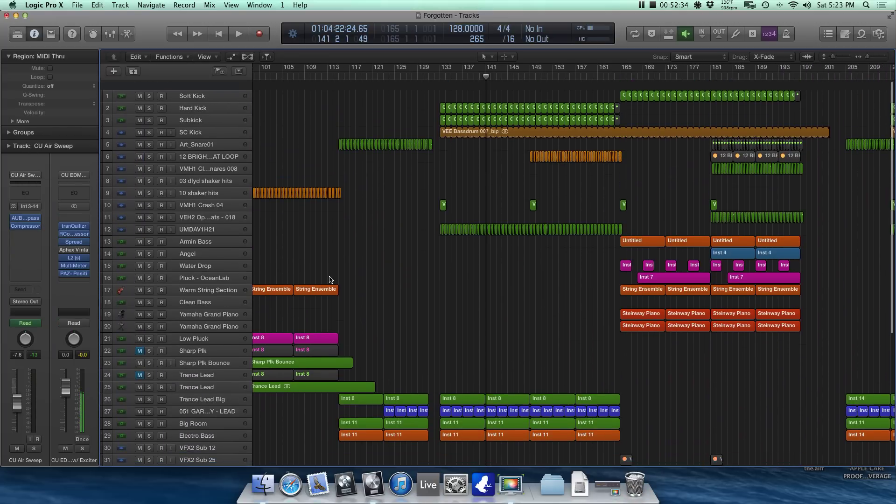
{"action": "scroll", "coordinate": [336, 240], "scroll_direction": "up", "scroll_amount": 6}
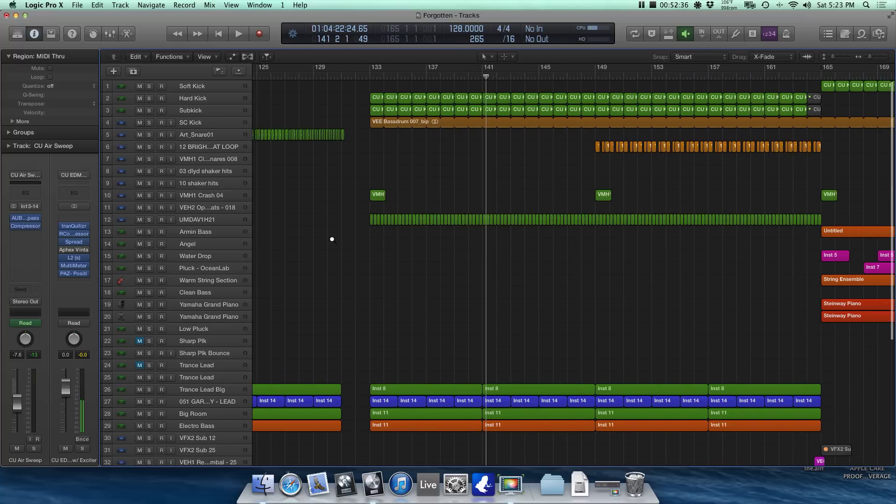
{"action": "scroll", "coordinate": [331, 245], "scroll_direction": "up", "scroll_amount": 2}
{"action": "scroll", "coordinate": [329, 238], "scroll_direction": "up", "scroll_amount": 5}
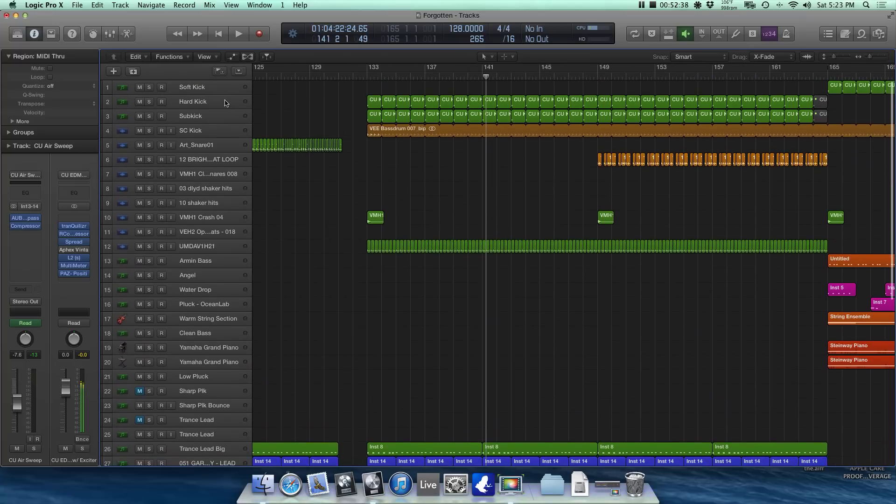
{"action": "left_click", "coordinate": [222, 101]}
{"action": "left_click_drag", "start_coordinate": [374, 76], "coordinate": [360, 76]}
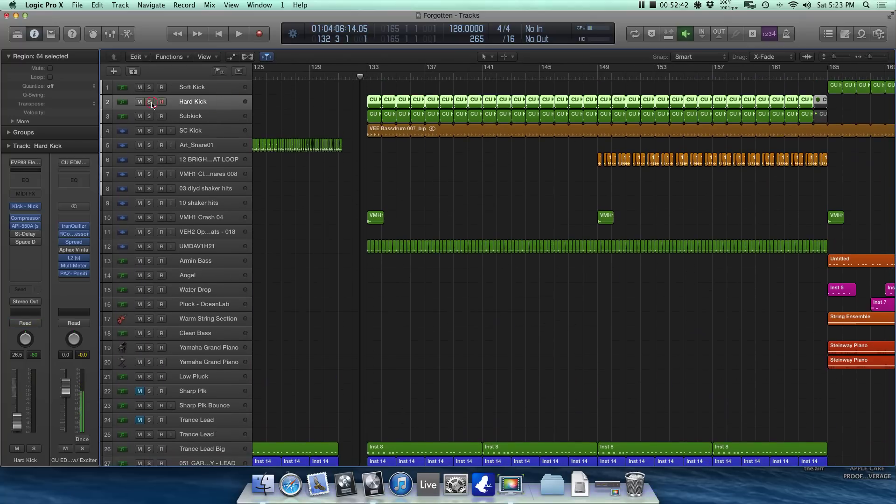
Step: Solo the Hard Kick track, play it to about bar 135, then stop and turn solo off
{"action": "left_click", "coordinate": [149, 102]}
{"action": "key", "text": "space"}
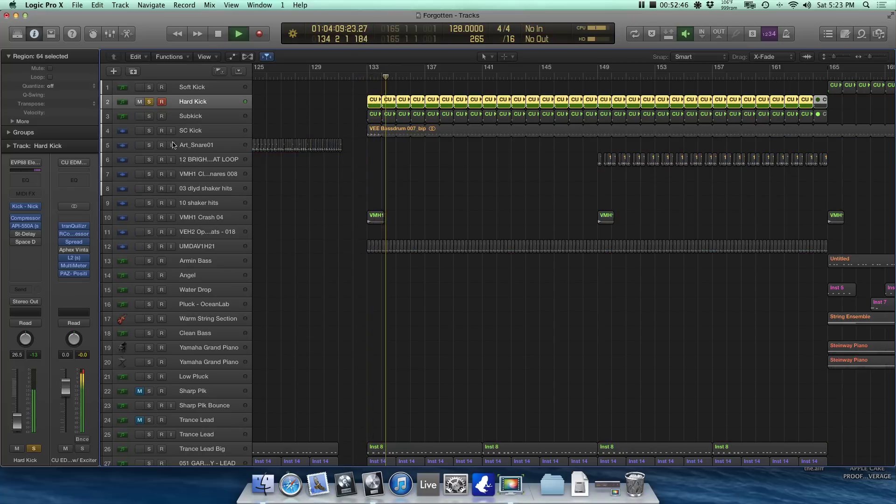
{"action": "key", "text": "space"}
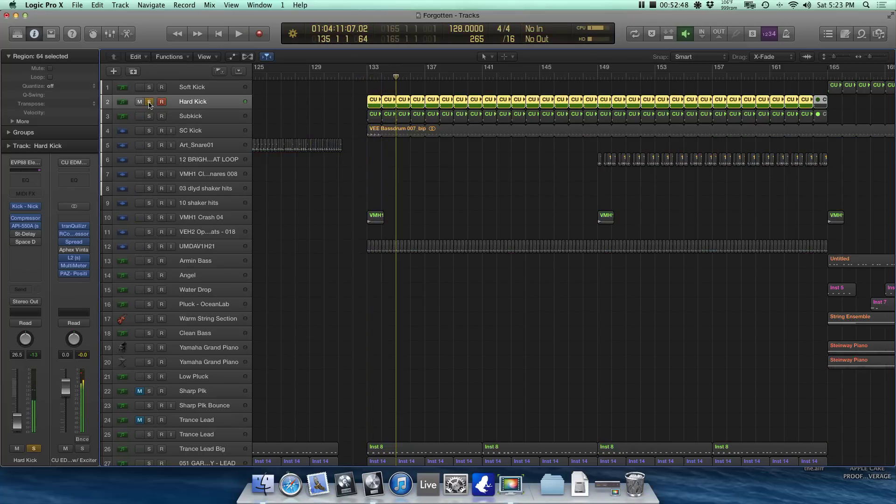
{"action": "left_click", "coordinate": [149, 102]}
Step: Inspect the Hard Kick's Kick - Nicky Romero instrument and API-550A equalizer settings in turn, closing each window
{"action": "left_click", "coordinate": [25, 206]}
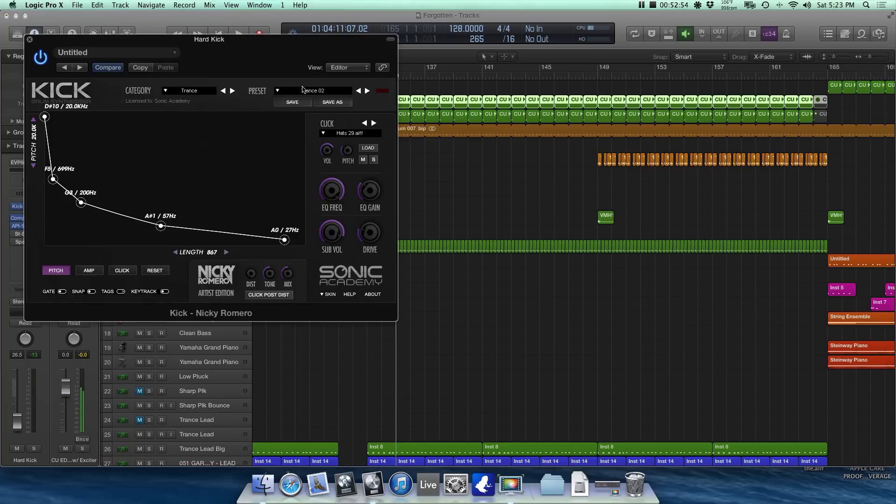
{"action": "left_click", "coordinate": [29, 39]}
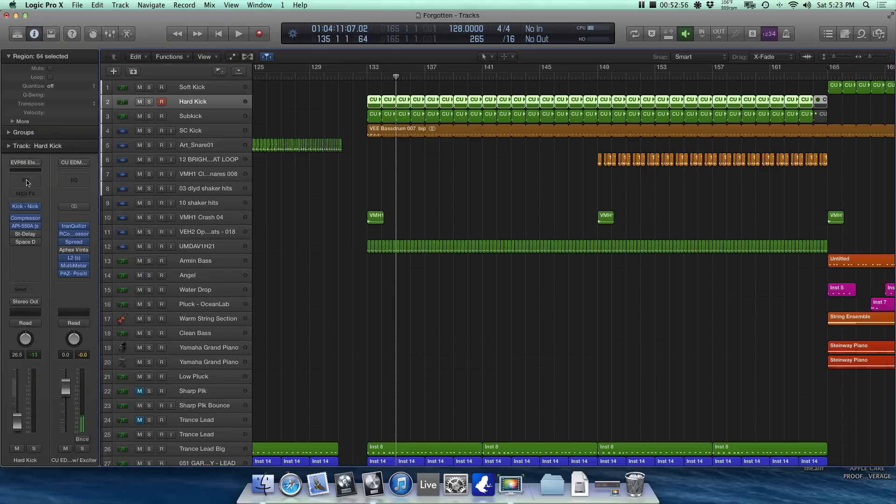
{"action": "left_click", "coordinate": [28, 226]}
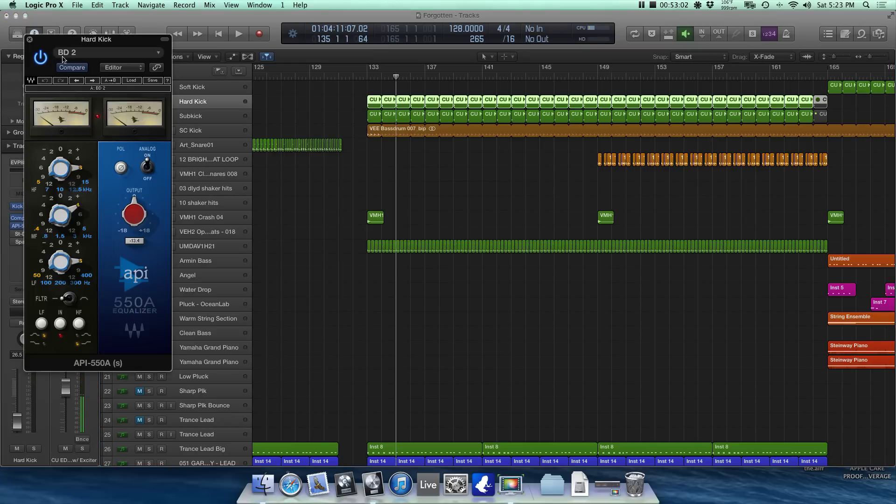
{"action": "left_click", "coordinate": [29, 40]}
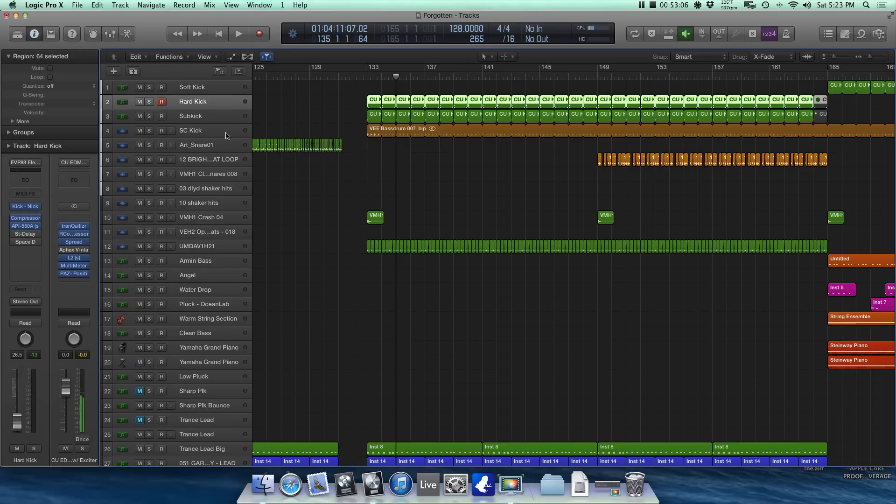
Step: Select the Subkick track and solo it from about bar 135 to bar 137, then stop playback and turn solo off
{"action": "left_click", "coordinate": [217, 122]}
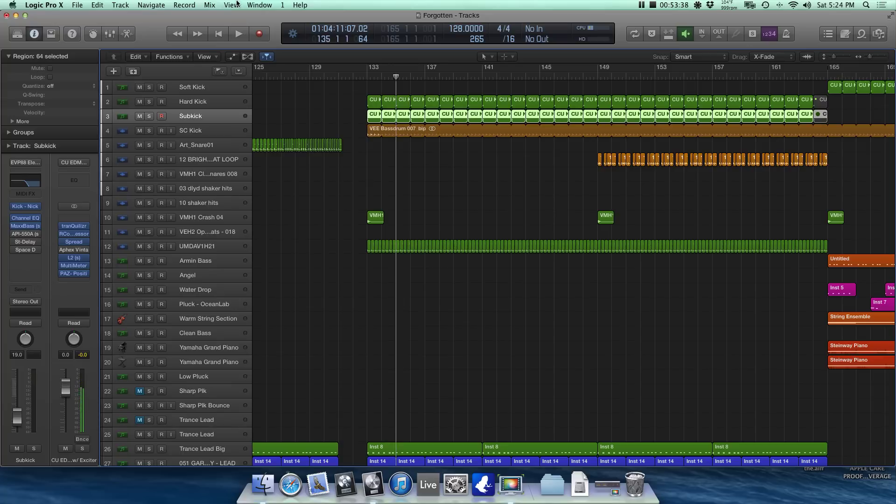
{"action": "key", "text": "space"}
{"action": "left_click", "coordinate": [149, 116]}
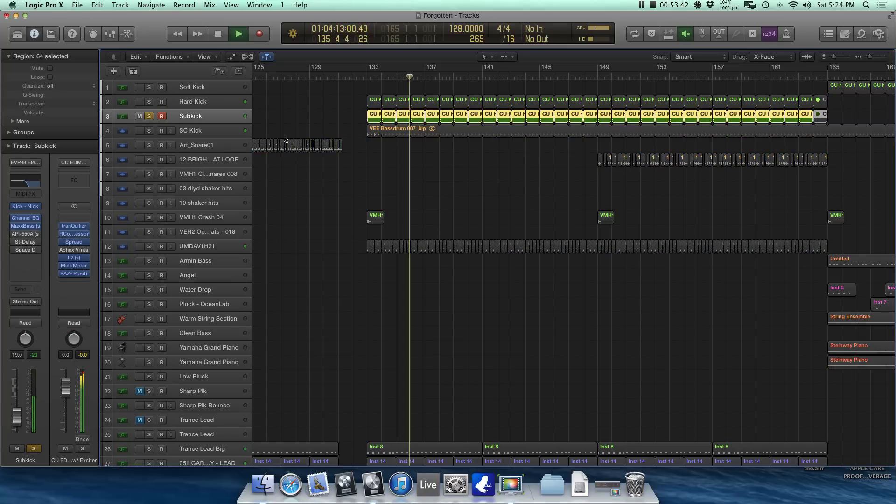
{"action": "key", "text": "super+Right"}
{"action": "key", "text": "super+Down"}
{"action": "key", "text": "space"}
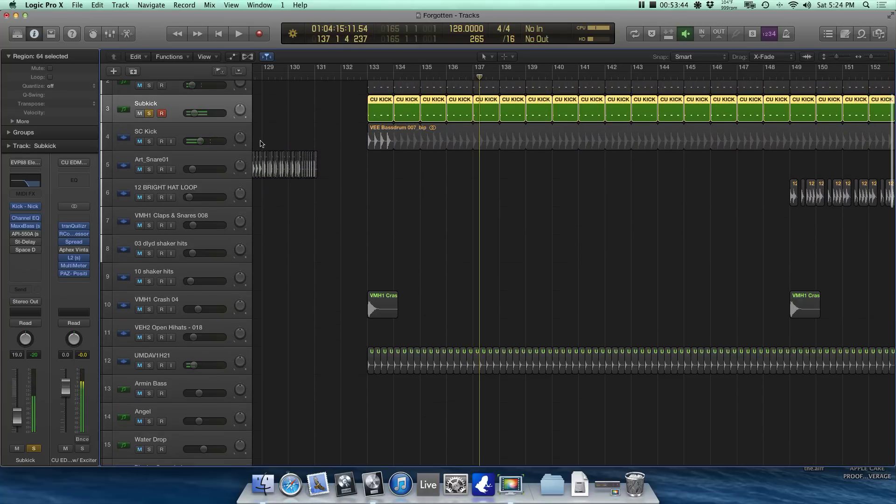
{"action": "left_click", "coordinate": [149, 117]}
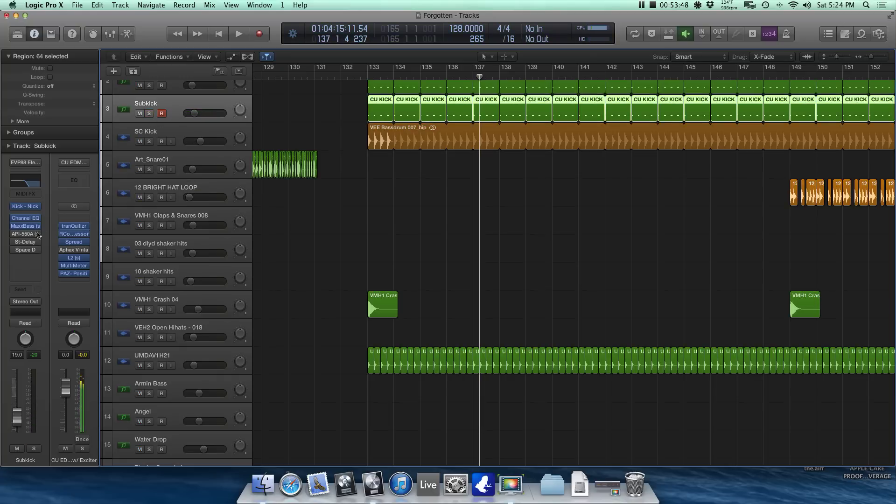
Step: Open the Subkick's Channel EQ, move its window clear of the track list and solo the Subkick track
{"action": "left_click", "coordinate": [27, 218]}
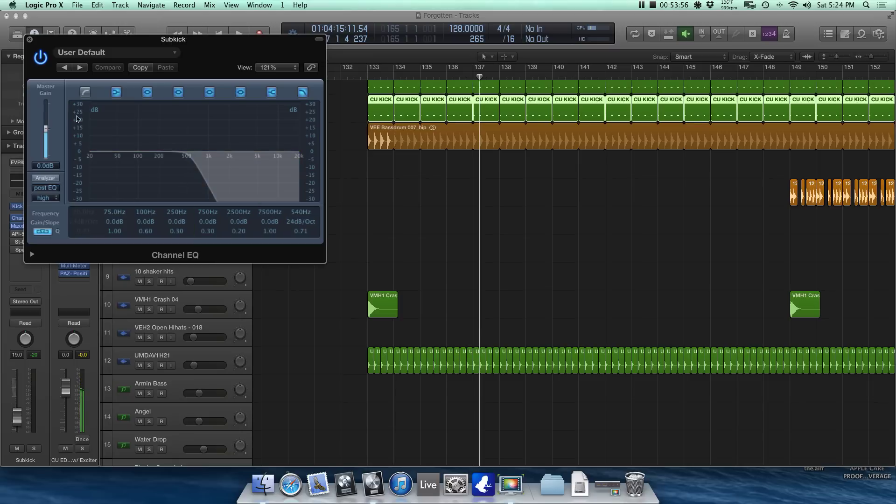
{"action": "left_click_drag", "start_coordinate": [91, 52], "coordinate": [287, 156]}
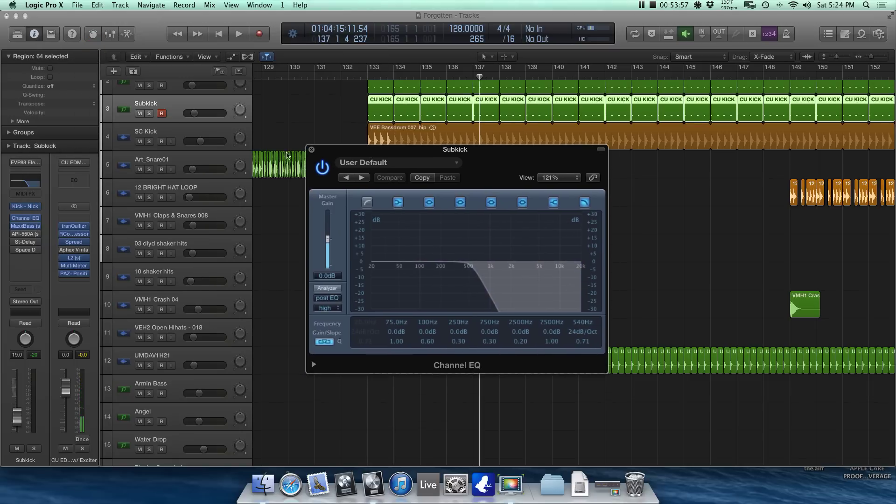
{"action": "left_click", "coordinate": [151, 113]}
{"action": "scroll", "coordinate": [155, 420], "scroll_direction": "down", "scroll_amount": 15}
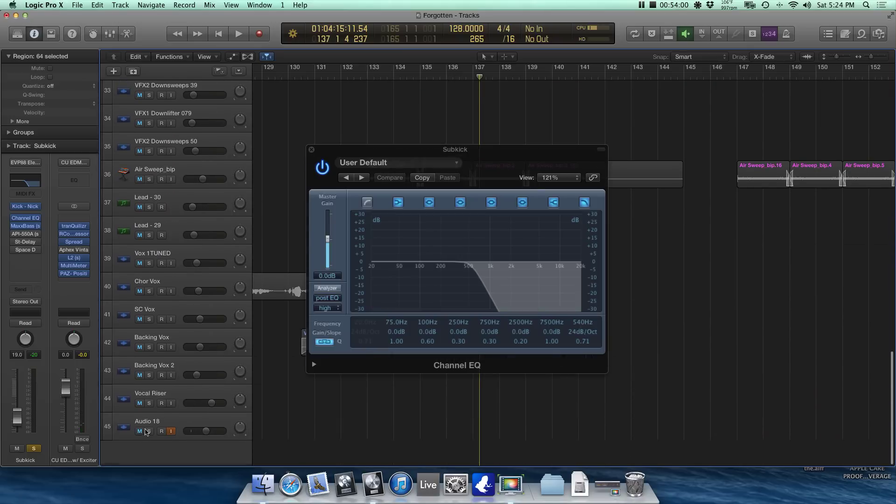
{"action": "left_click", "coordinate": [150, 434]}
{"action": "scroll", "coordinate": [264, 396], "scroll_direction": "up", "scroll_amount": 15}
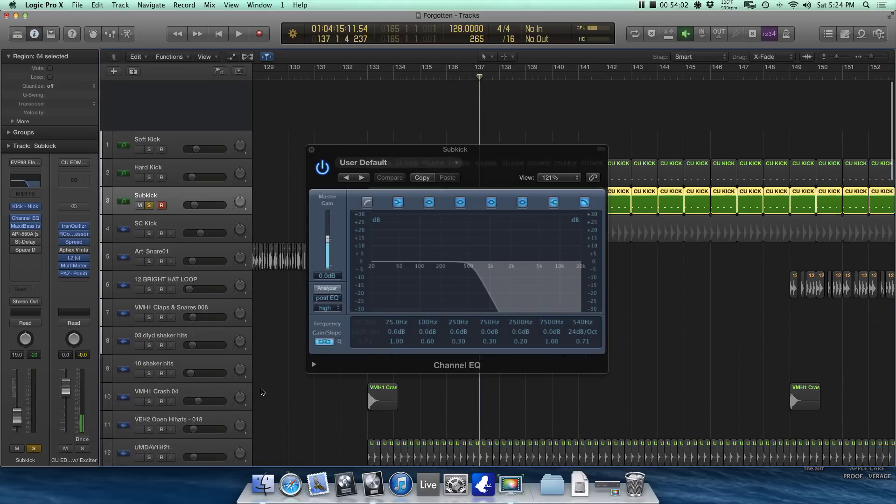
Step: Play the soloed Subkick from about bar 132 to bar 136 with the Channel EQ's Analyzer turned on, then stop
{"action": "left_click", "coordinate": [368, 77]}
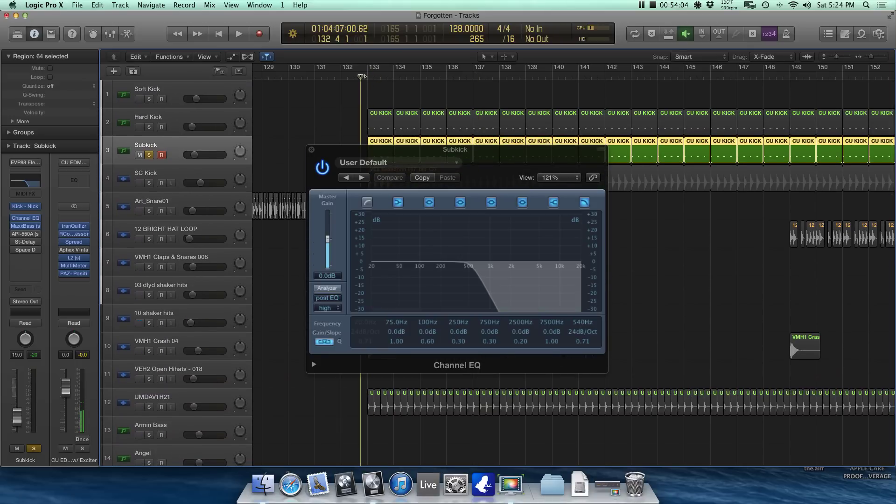
{"action": "key", "text": "space"}
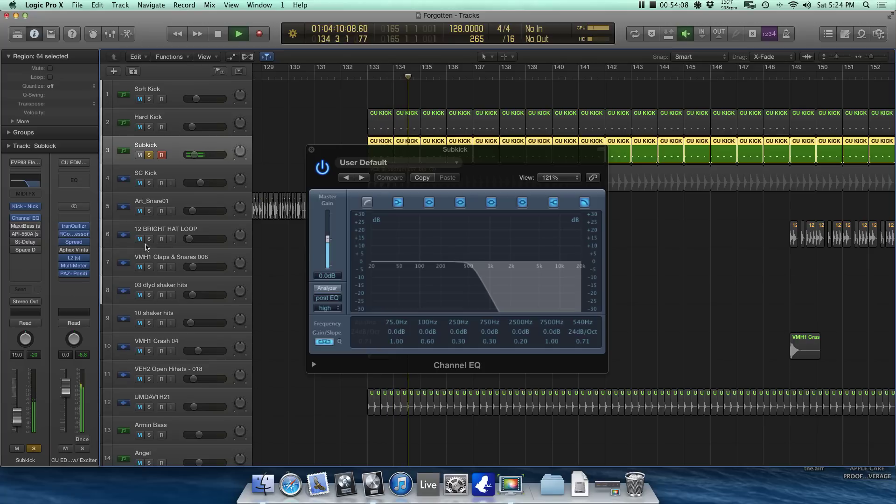
{"action": "left_click", "coordinate": [323, 288]}
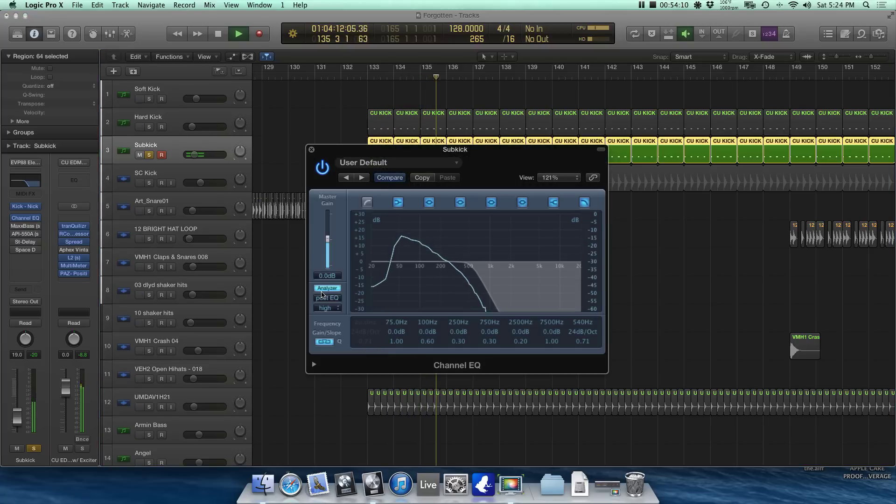
{"action": "key", "text": "space"}
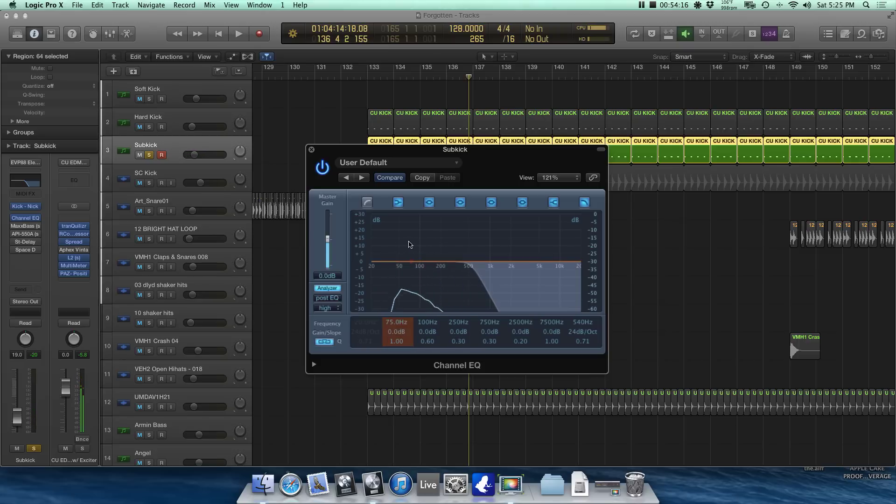
Step: Inspect the Subkick's MaxxBass settings during playback, then stop, close both plug-in windows and turn the track's solo off
{"action": "key", "text": "space"}
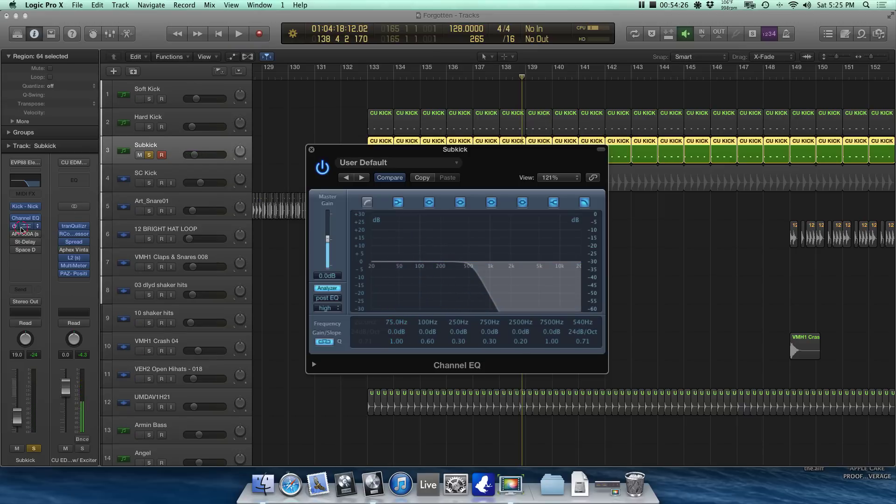
{"action": "left_click", "coordinate": [22, 227]}
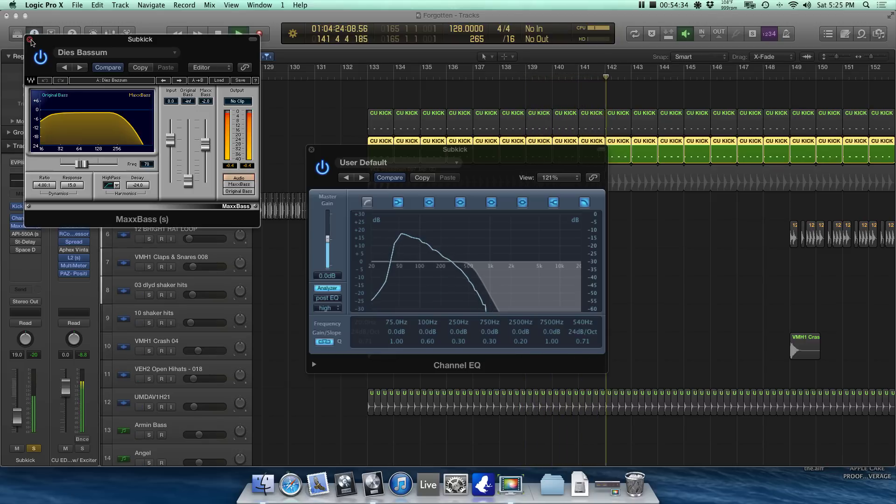
{"action": "left_click", "coordinate": [30, 40]}
{"action": "key", "text": "space"}
{"action": "left_click", "coordinate": [312, 149]}
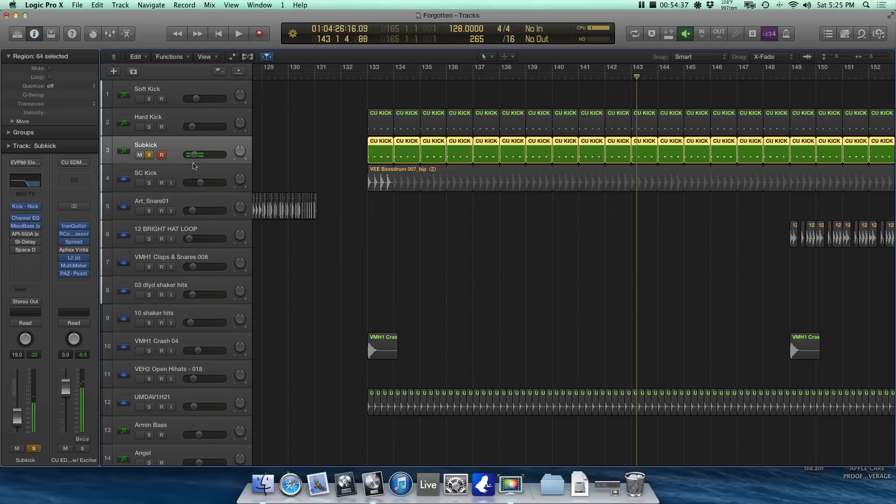
{"action": "left_click", "coordinate": [150, 156]}
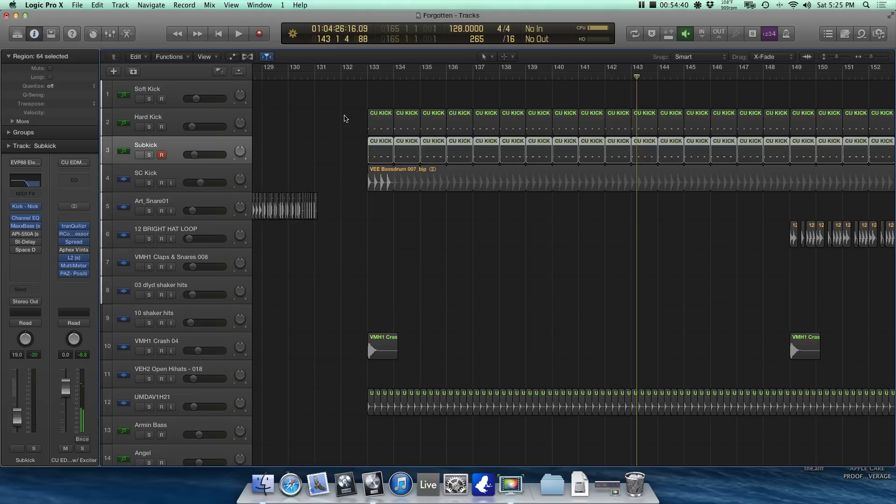
{"action": "left_click", "coordinate": [150, 156]}
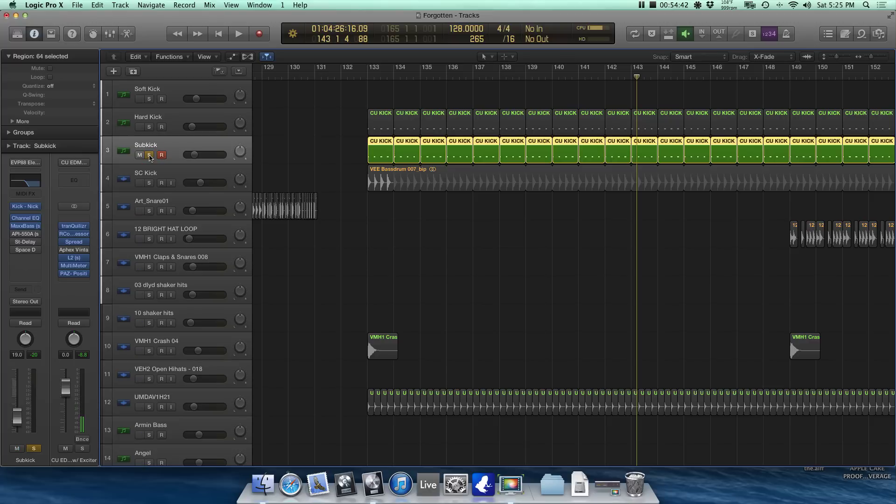
{"action": "left_click", "coordinate": [150, 155]}
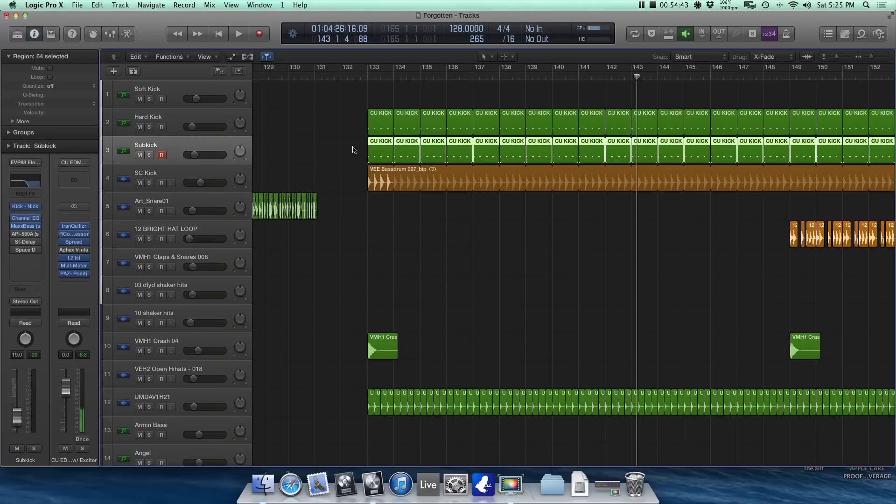
Step: Solo the Hard Kick and Subkick together, play them from bar 133 to about bar 134, then stop and turn both solos off
{"action": "left_click", "coordinate": [369, 77]}
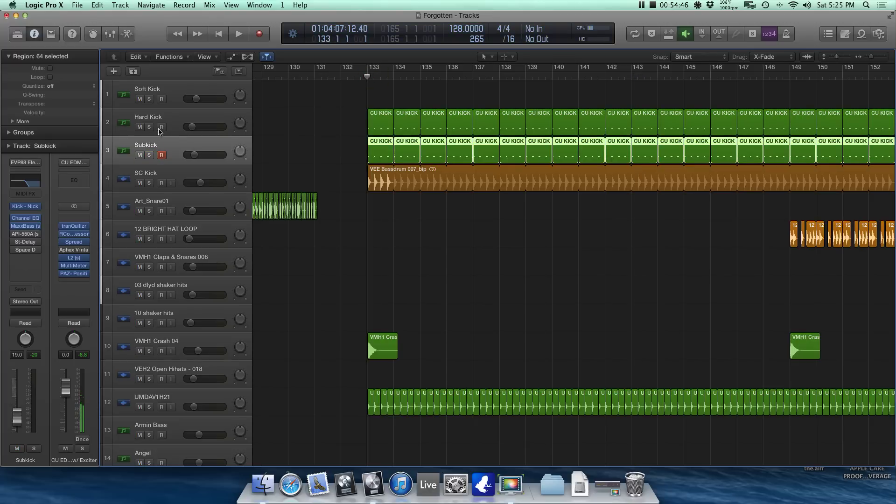
{"action": "left_click_drag", "start_coordinate": [149, 128], "coordinate": [150, 155]}
{"action": "key", "text": "space"}
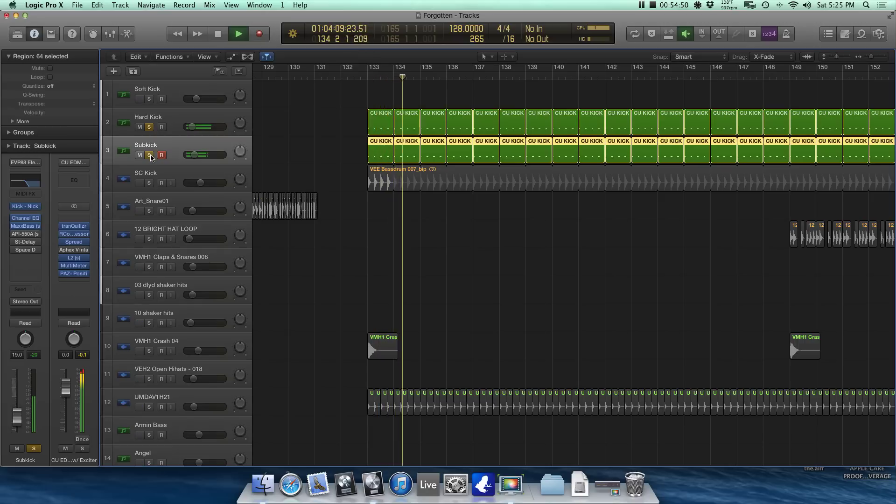
{"action": "key", "text": "space"}
{"action": "left_click", "coordinate": [150, 156]}
{"action": "left_click", "coordinate": [149, 127]}
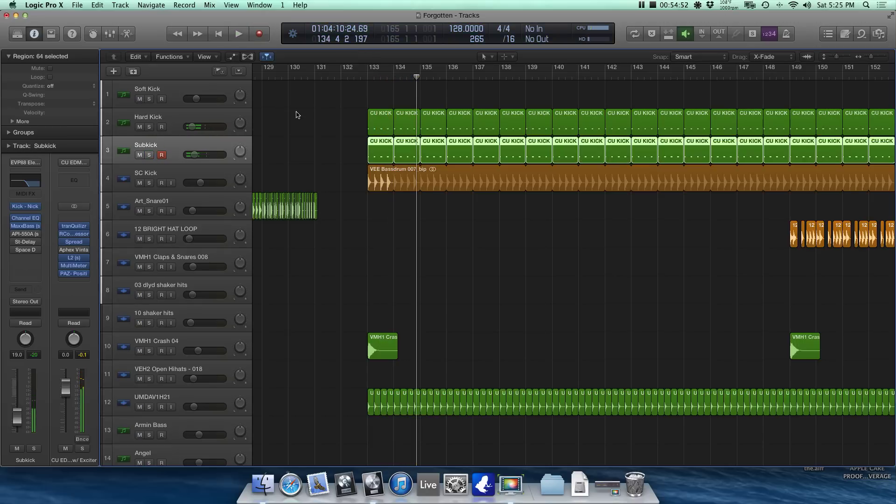
Step: Solo and select the UMDAV1H21 track, play it to about bar 136, then stop and turn solo off
{"action": "key", "text": "super+Left"}
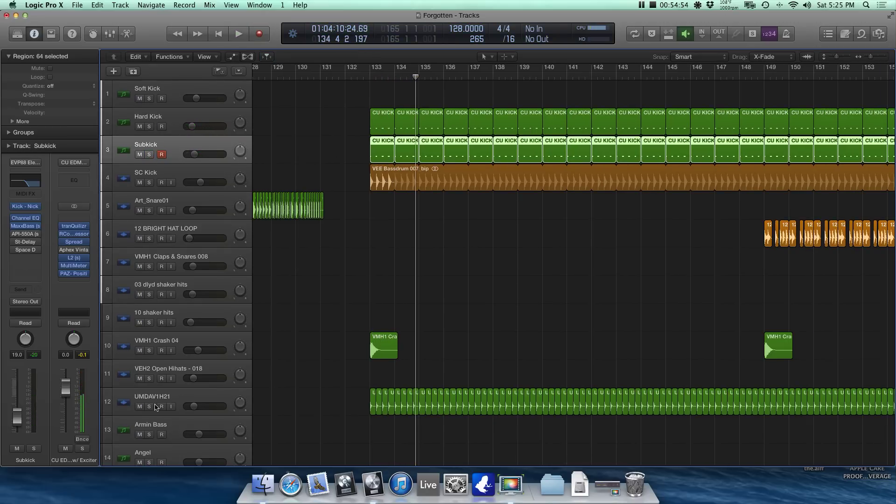
{"action": "scroll", "coordinate": [186, 354], "scroll_direction": "down", "scroll_amount": 4}
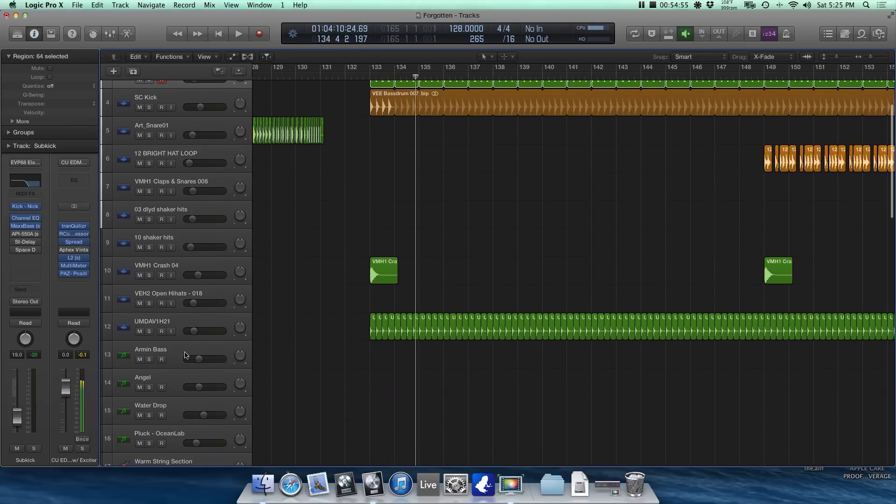
{"action": "left_click", "coordinate": [149, 331]}
{"action": "key", "text": "space"}
{"action": "left_click", "coordinate": [163, 322]}
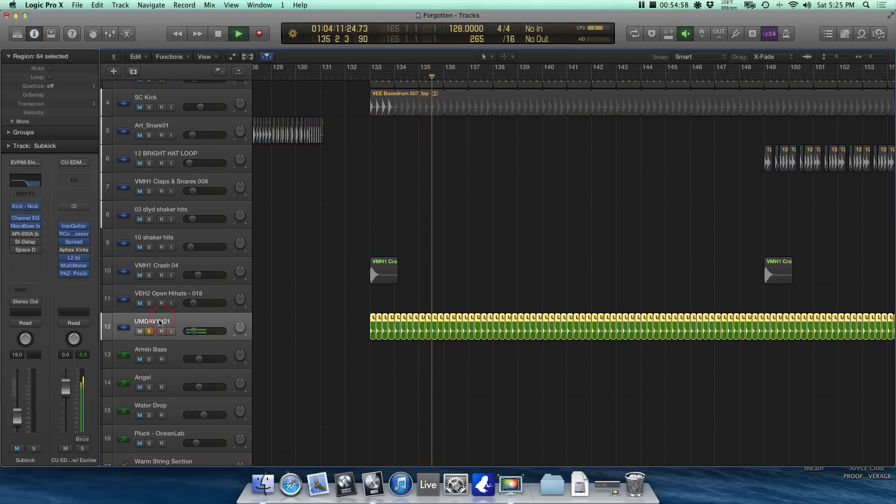
{"action": "key", "text": "space"}
{"action": "left_click", "coordinate": [149, 331]}
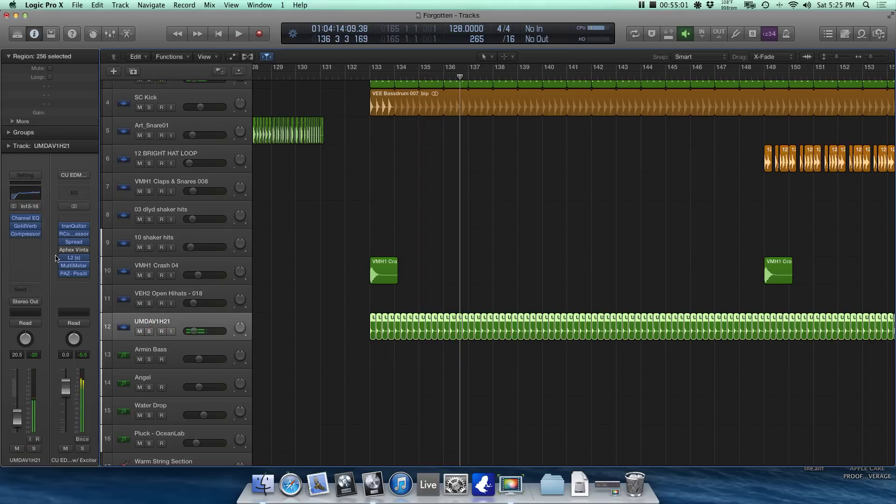
Step: Inspect the UMDAV1H21 track's Channel EQ, GoldVerb and Compressor settings in turn, closing each window
{"action": "left_click", "coordinate": [26, 218]}
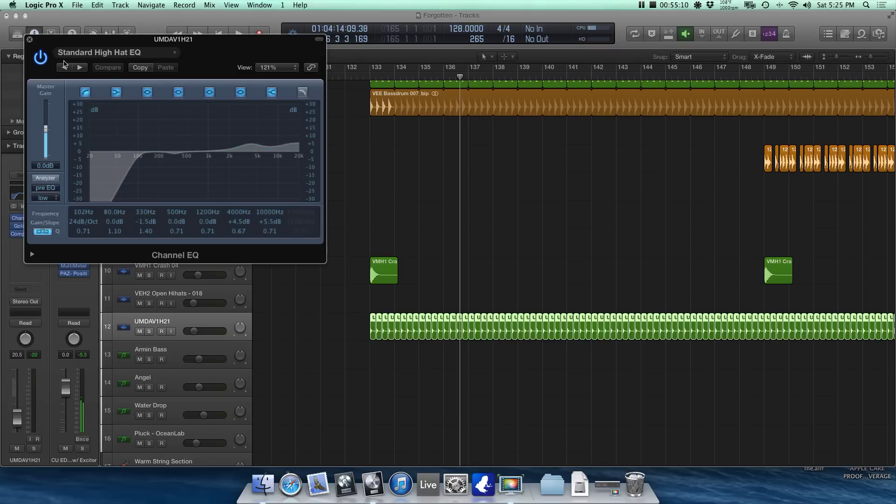
{"action": "left_click", "coordinate": [29, 40]}
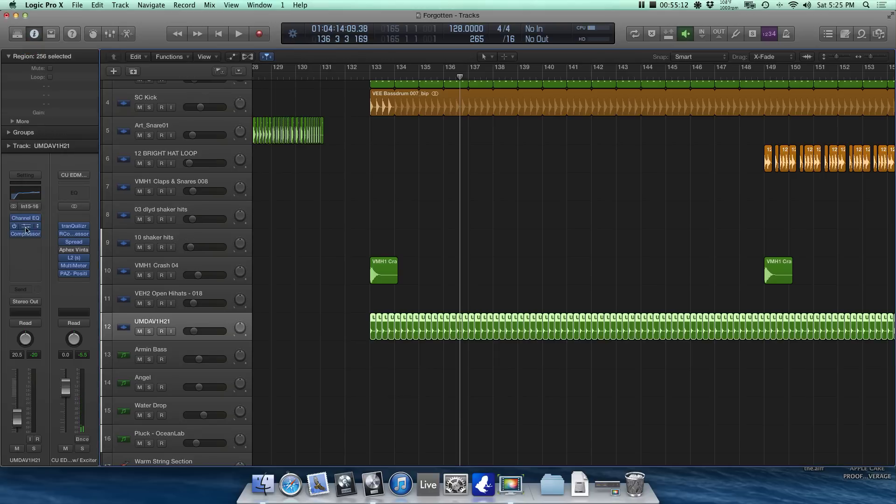
{"action": "left_click", "coordinate": [25, 227]}
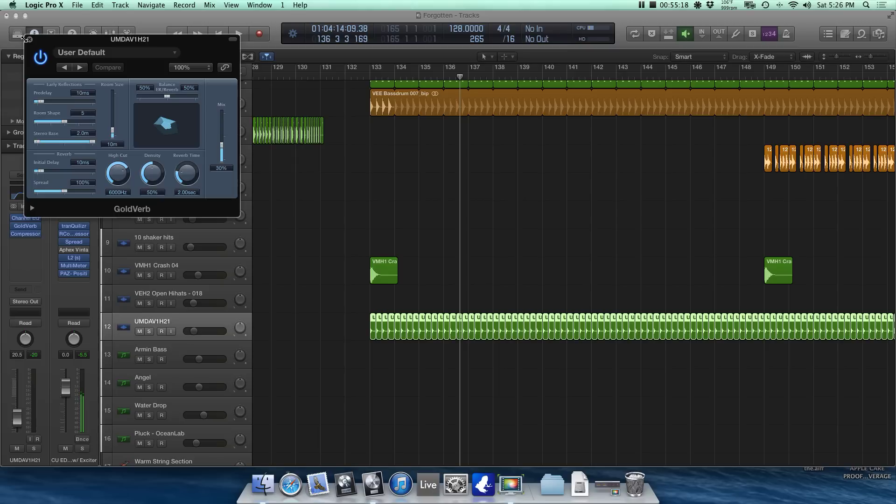
{"action": "left_click", "coordinate": [29, 40]}
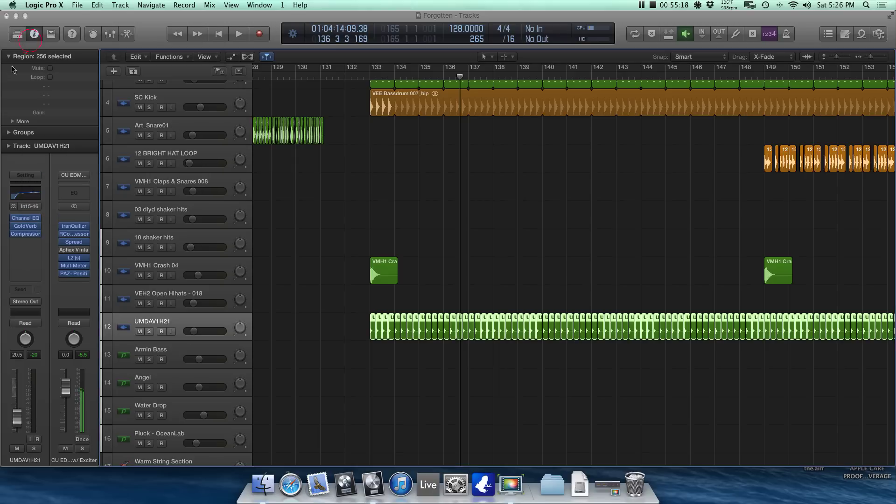
{"action": "left_click", "coordinate": [25, 234]}
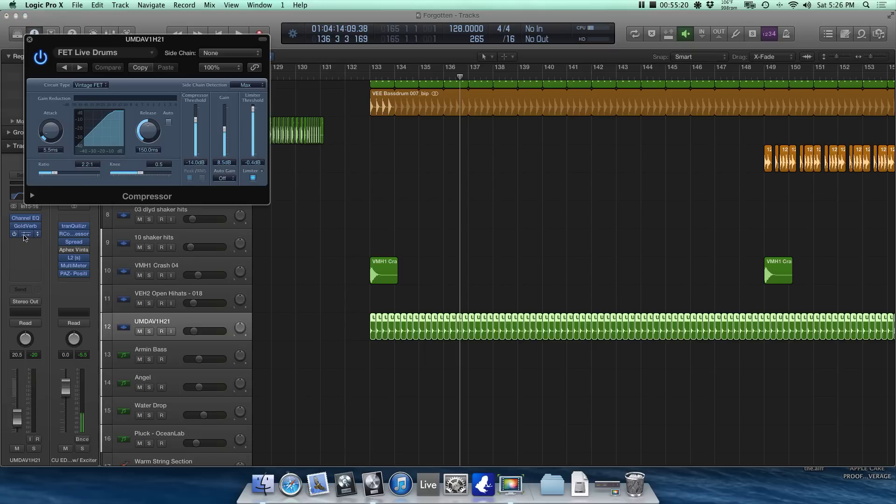
{"action": "left_click", "coordinate": [30, 41]}
Step: Play the full arrangement from bar 134 to about bar 140, then stop and deselect the UMDAV1H21 regions
{"action": "scroll", "coordinate": [401, 340], "scroll_direction": "down", "scroll_amount": 6}
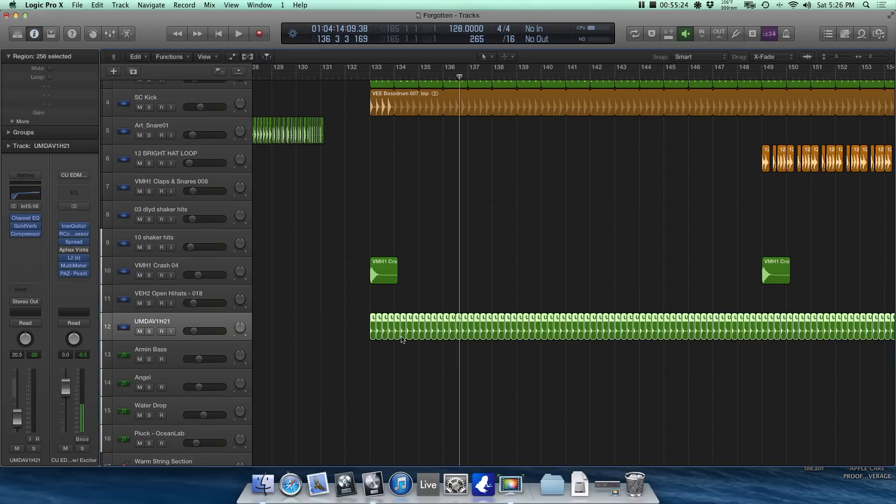
{"action": "scroll", "coordinate": [401, 339], "scroll_direction": "down", "scroll_amount": 2}
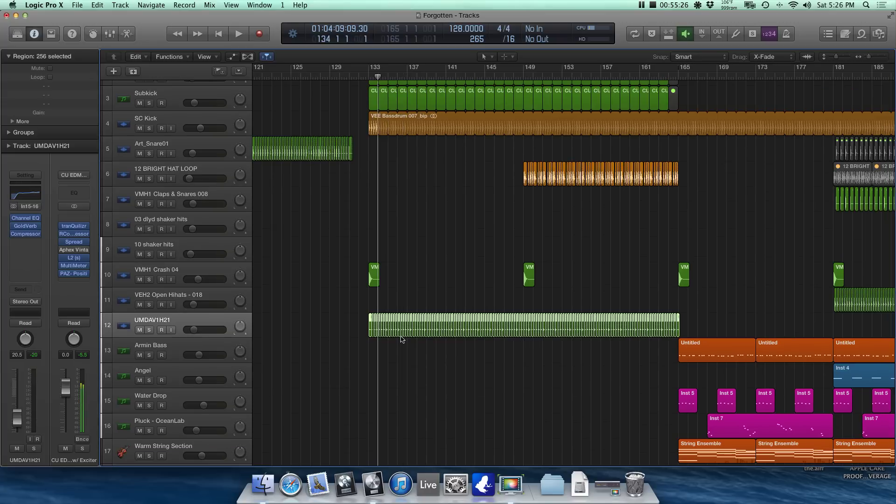
{"action": "key", "text": "space"}
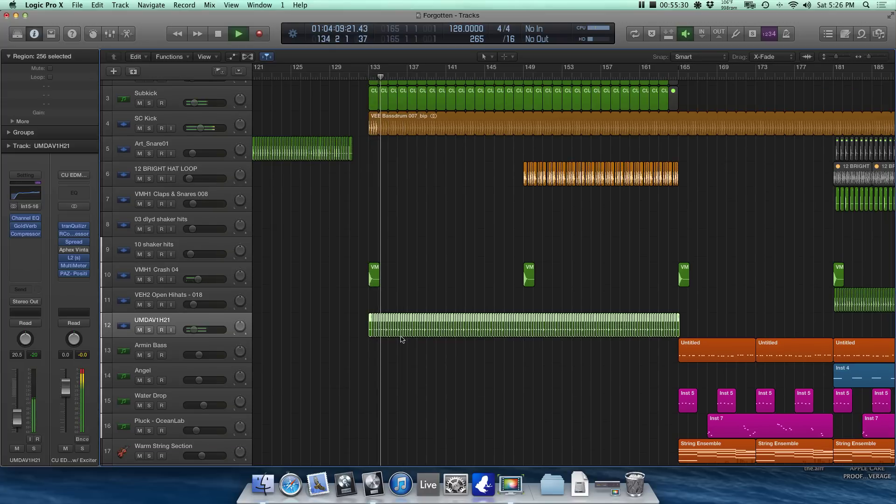
{"action": "scroll", "coordinate": [401, 339], "scroll_direction": "down", "scroll_amount": 8}
{"action": "scroll", "coordinate": [401, 340], "scroll_direction": "down", "scroll_amount": 6}
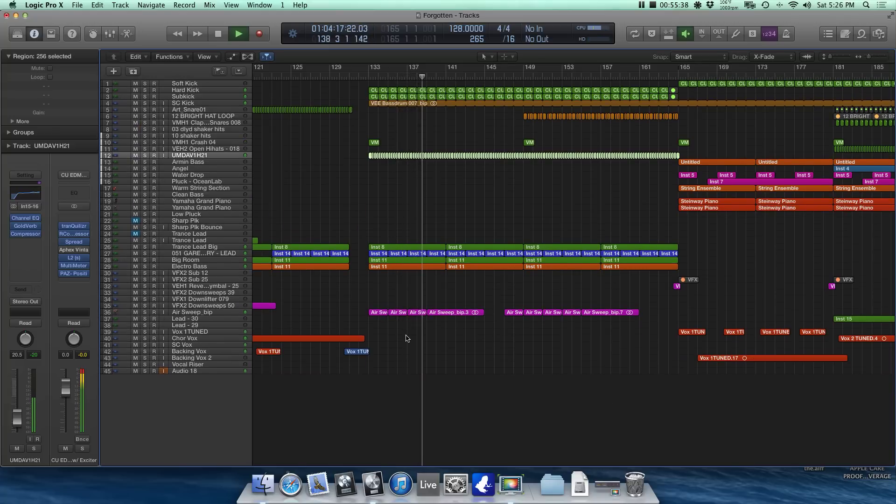
{"action": "scroll", "coordinate": [406, 339], "scroll_direction": "up", "scroll_amount": 3}
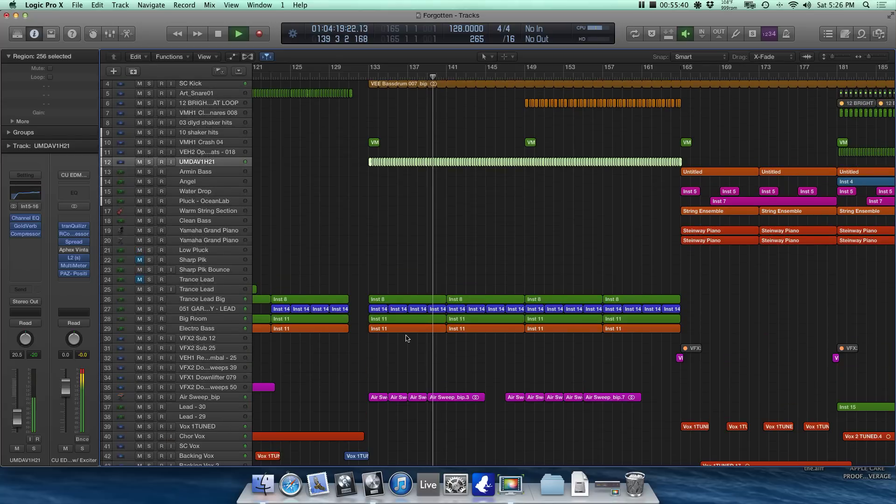
{"action": "scroll", "coordinate": [428, 349], "scroll_direction": "up", "scroll_amount": 2}
{"action": "scroll", "coordinate": [428, 349], "scroll_direction": "right", "scroll_amount": 2}
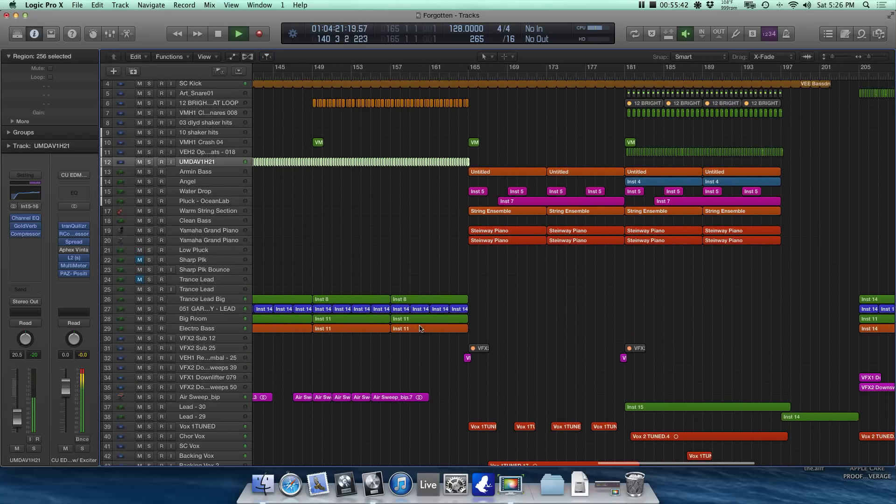
{"action": "left_click", "coordinate": [423, 243]}
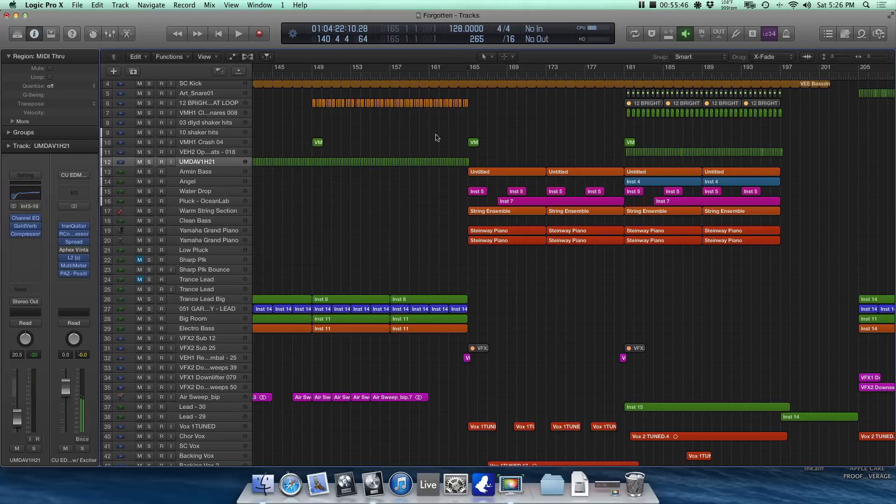
Step: Move the playhead to bar 165, play the breakdown section with all tracks to about bar 173, then stop
{"action": "left_click", "coordinate": [467, 77]}
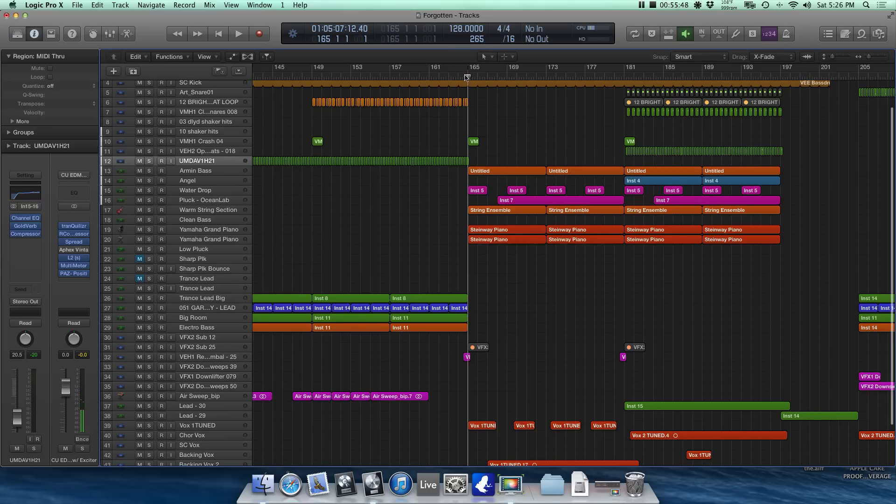
{"action": "scroll", "coordinate": [371, 189], "scroll_direction": "up", "scroll_amount": 1}
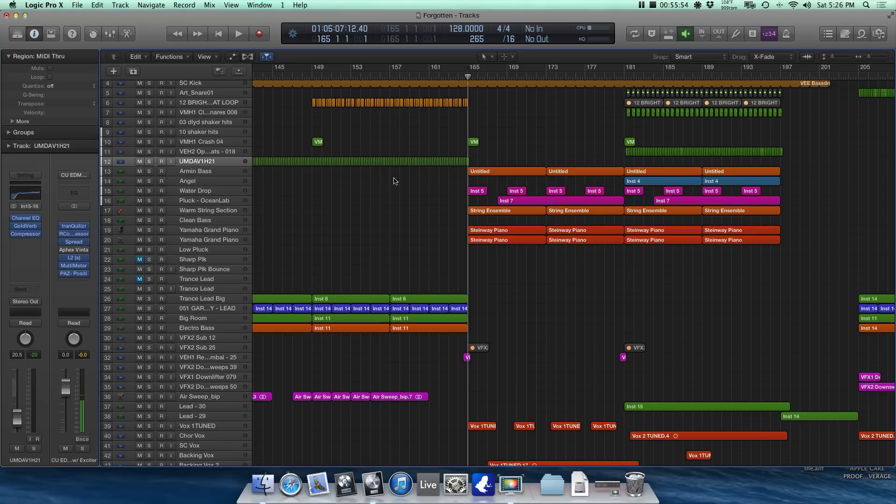
{"action": "scroll", "coordinate": [452, 200], "scroll_direction": "up", "scroll_amount": 5}
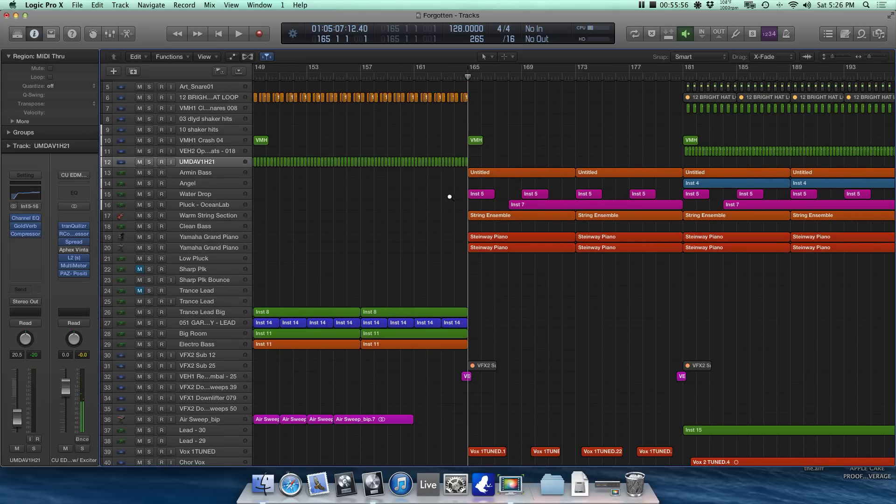
{"action": "scroll", "coordinate": [460, 225], "scroll_direction": "up", "scroll_amount": 4}
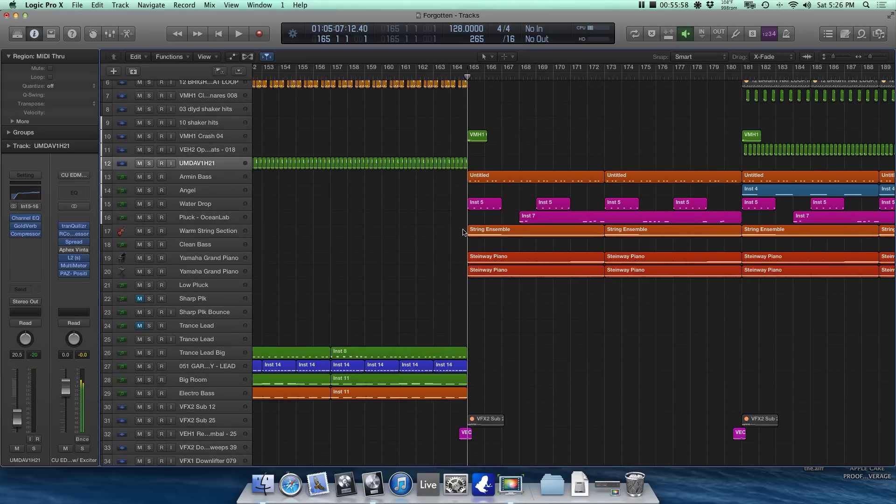
{"action": "scroll", "coordinate": [464, 232], "scroll_direction": "right", "scroll_amount": 5}
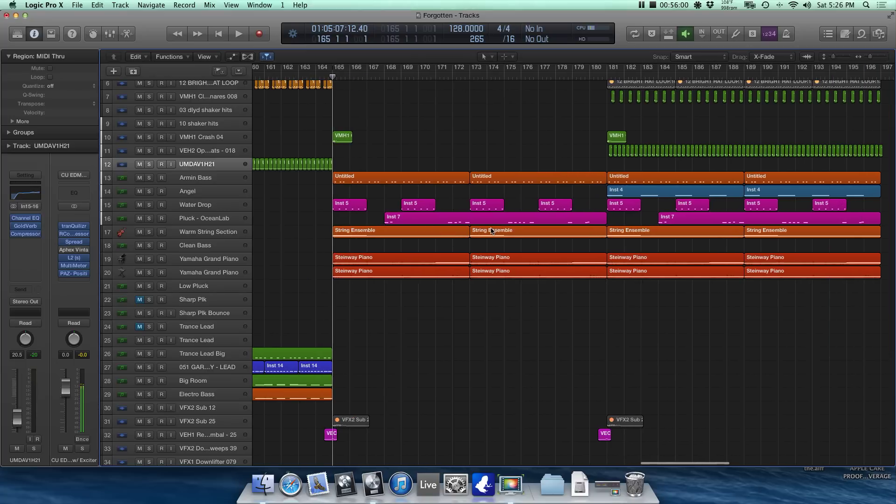
{"action": "scroll", "coordinate": [479, 226], "scroll_direction": "up", "scroll_amount": 5}
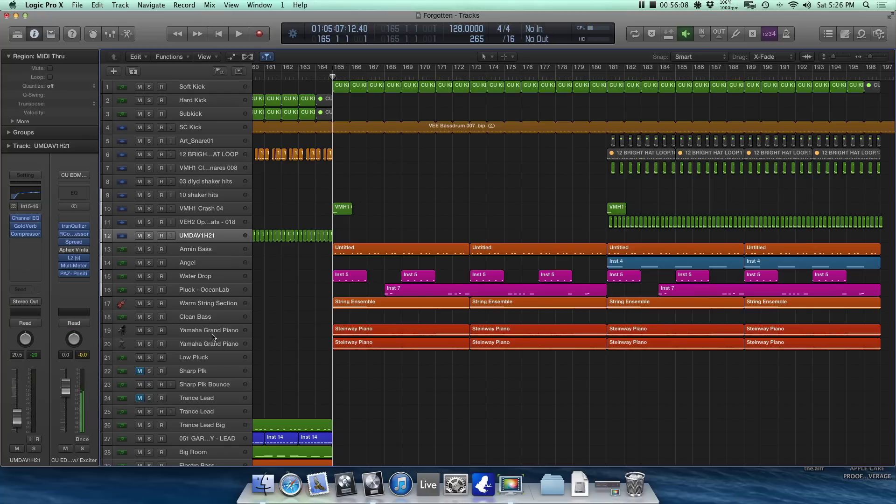
{"action": "key", "text": "super+Left"}
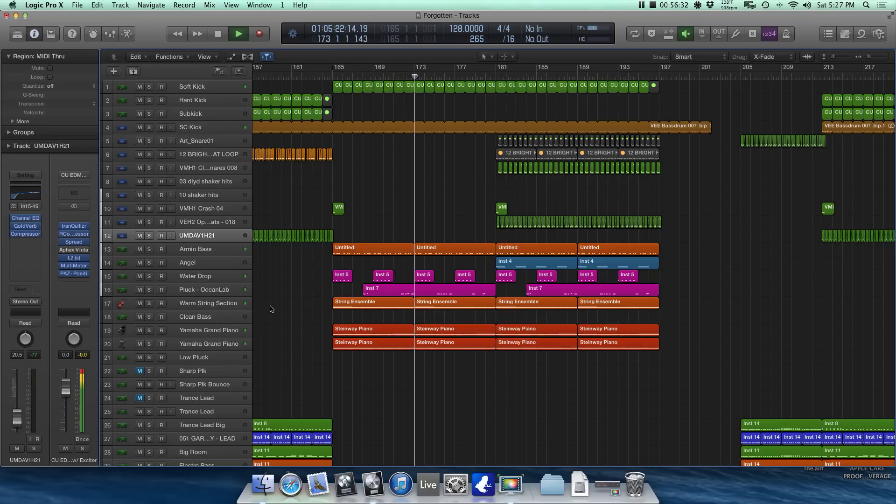
{"action": "key", "text": "space"}
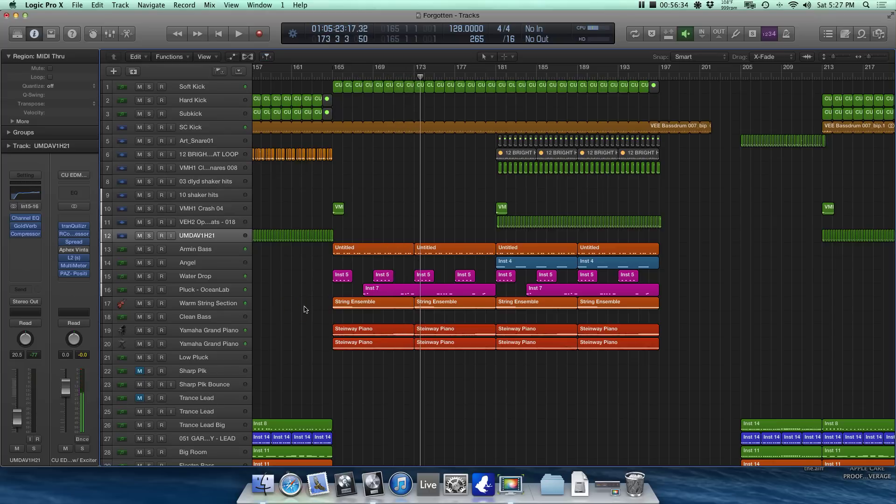
Step: Return the playhead to bar 165, solo both Yamaha Grand Piano tracks and start playing them together
{"action": "left_click", "coordinate": [327, 77]}
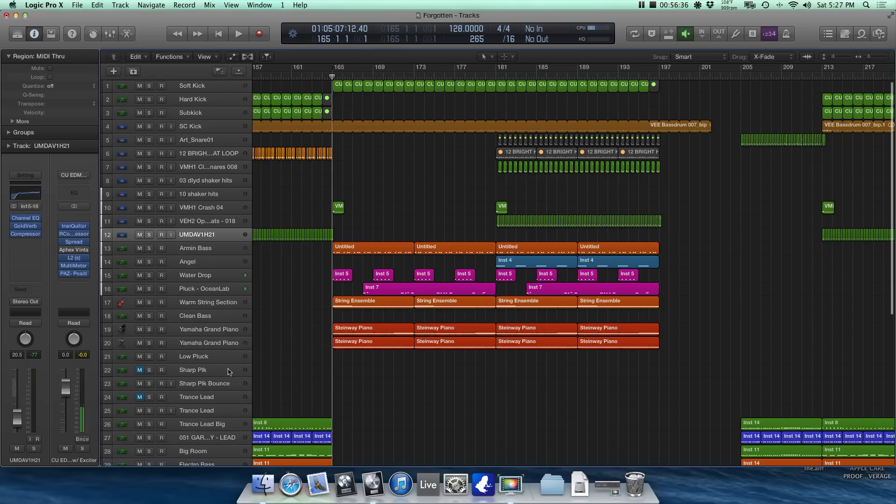
{"action": "key", "text": "super+Right"}
{"action": "left_click", "coordinate": [208, 332]}
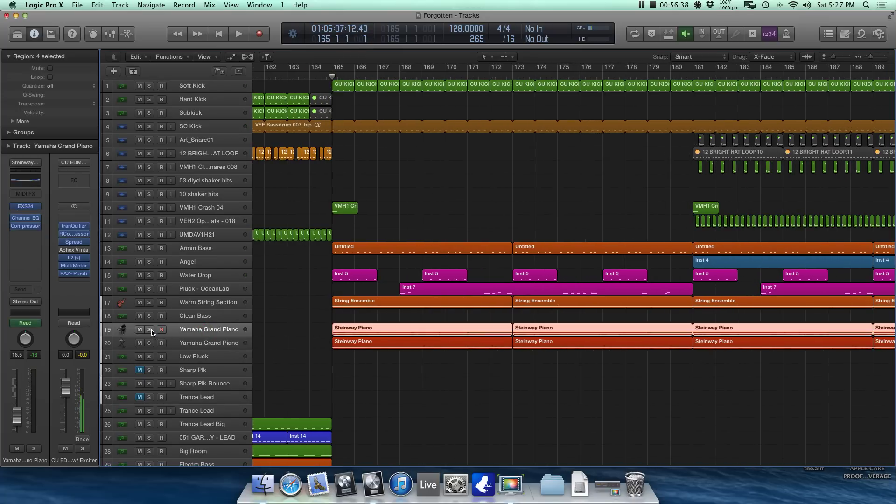
{"action": "left_click", "coordinate": [149, 330]}
{"action": "key", "text": "space"}
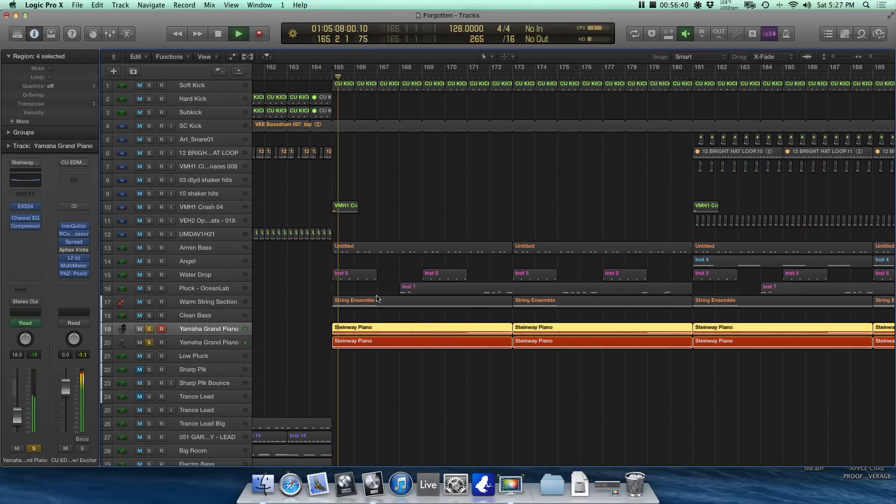
{"action": "key", "text": "super+Right"}
{"action": "key", "text": "super+Down"}
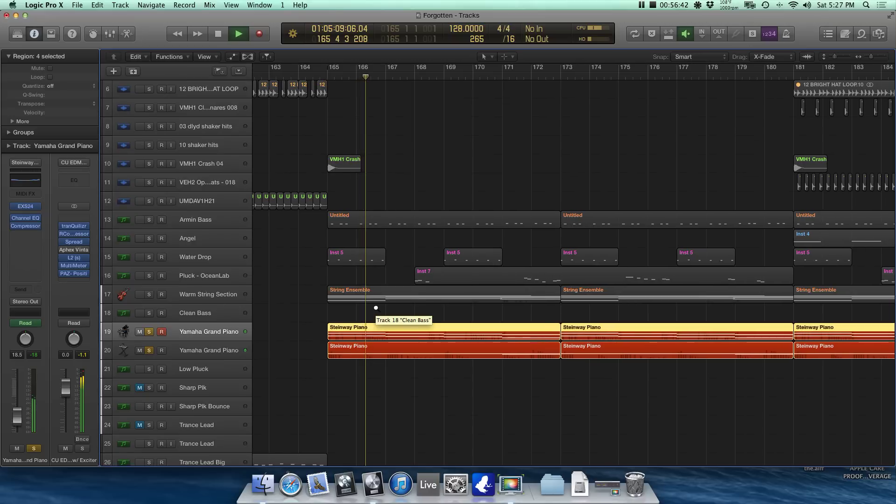
{"action": "key", "text": "super+Down"}
Step: Open the first Steinway Piano region on track 19 in the Piano Roll and view its full note pattern
{"action": "left_click", "coordinate": [329, 398]}
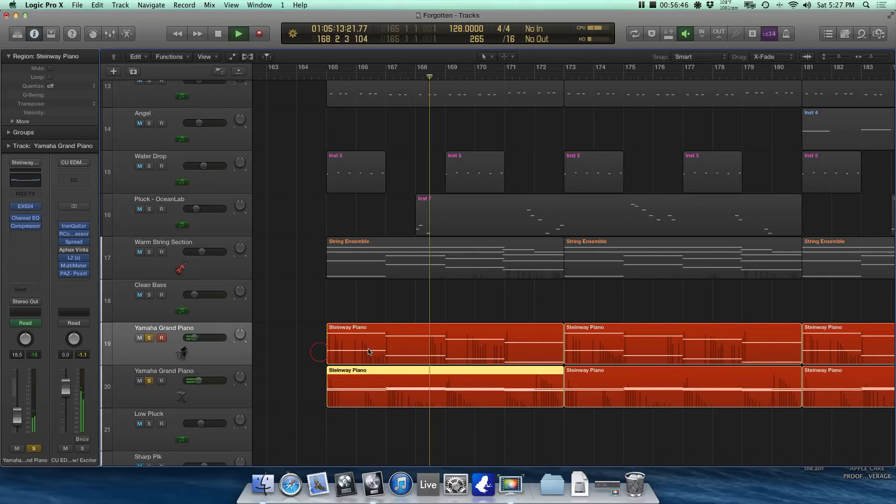
{"action": "left_click", "coordinate": [320, 355]}
{"action": "double_click", "coordinate": [370, 352]}
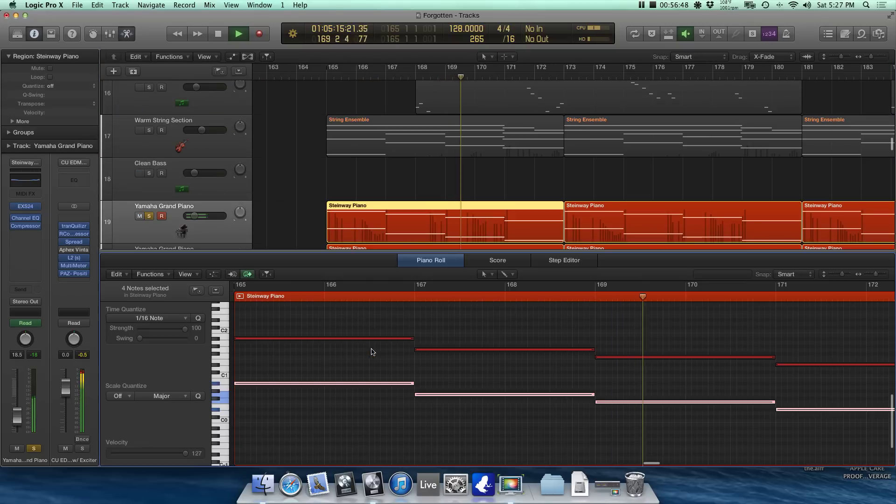
{"action": "key", "text": "super+Left"}
{"action": "scroll", "coordinate": [404, 352], "scroll_direction": "right", "scroll_amount": 5}
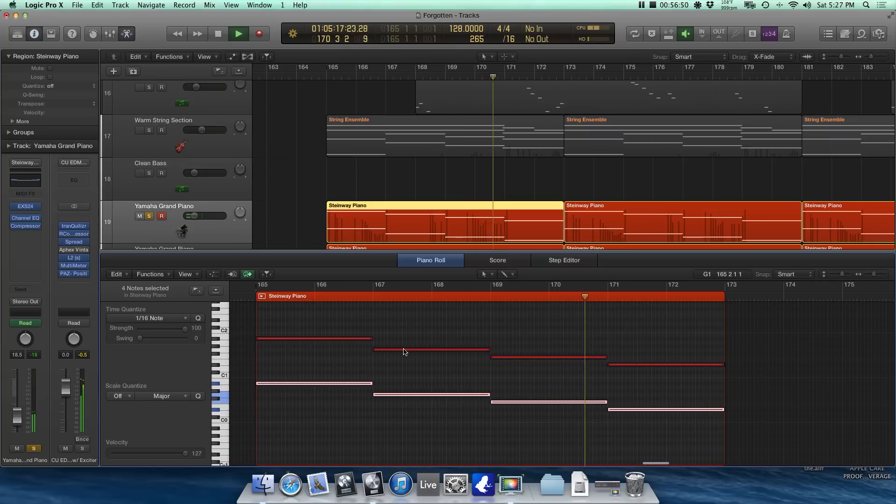
Step: Stop playback, turn off solo on both Yamaha Grand Piano tracks and deselect their regions
{"action": "key", "text": "space"}
{"action": "left_click", "coordinate": [148, 217]}
{"action": "scroll", "coordinate": [147, 219], "scroll_direction": "down", "scroll_amount": 2}
{"action": "left_click", "coordinate": [150, 229]}
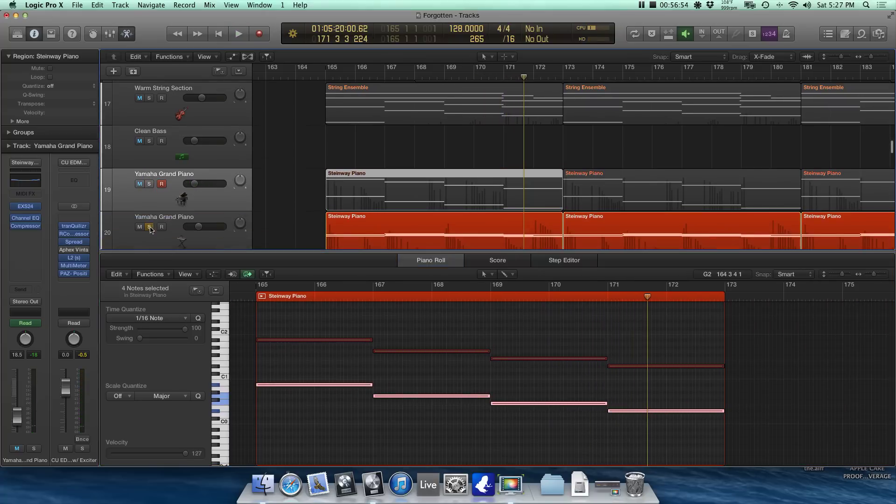
{"action": "left_click", "coordinate": [149, 231]}
{"action": "left_click", "coordinate": [209, 201]}
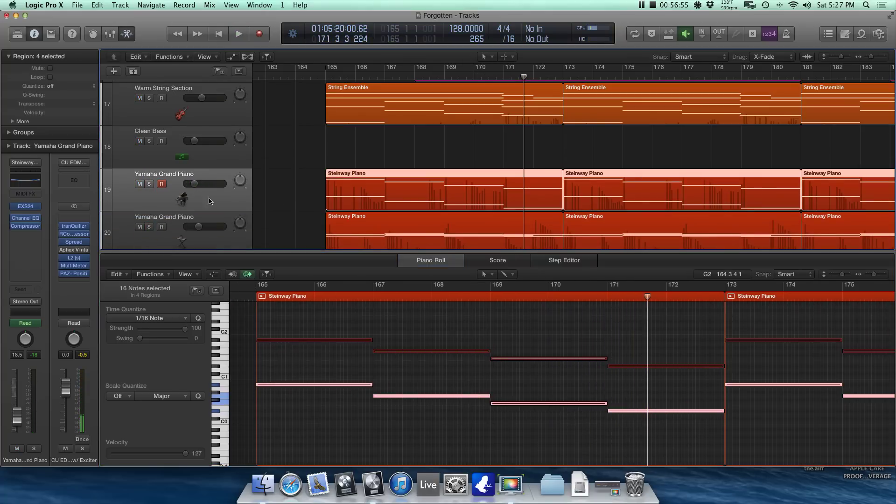
{"action": "left_click", "coordinate": [286, 207]}
{"action": "key", "text": "super+Left"}
{"action": "key", "text": "super+Left"}
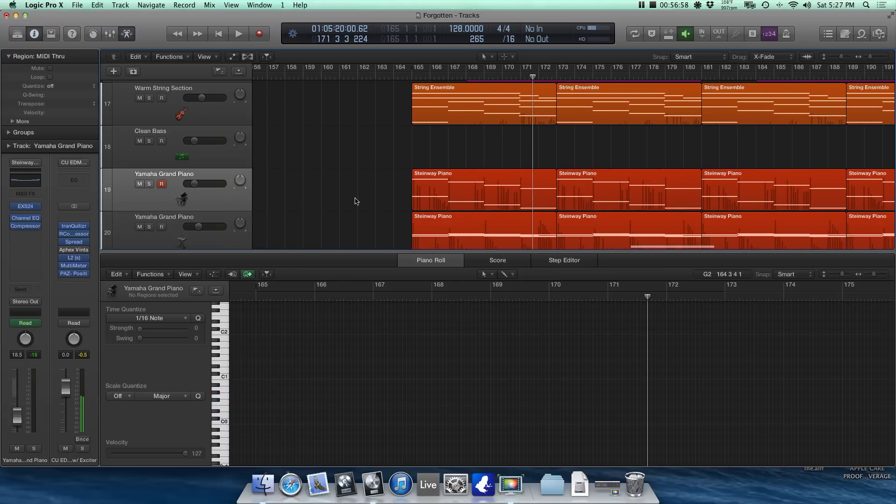
Step: Select track 19's first Steinway Piano region, solo the track, play it briefly from bar 165, then stop and turn solo off
{"action": "left_click", "coordinate": [445, 194]}
{"action": "left_click", "coordinate": [256, 284]}
{"action": "left_click", "coordinate": [149, 184]}
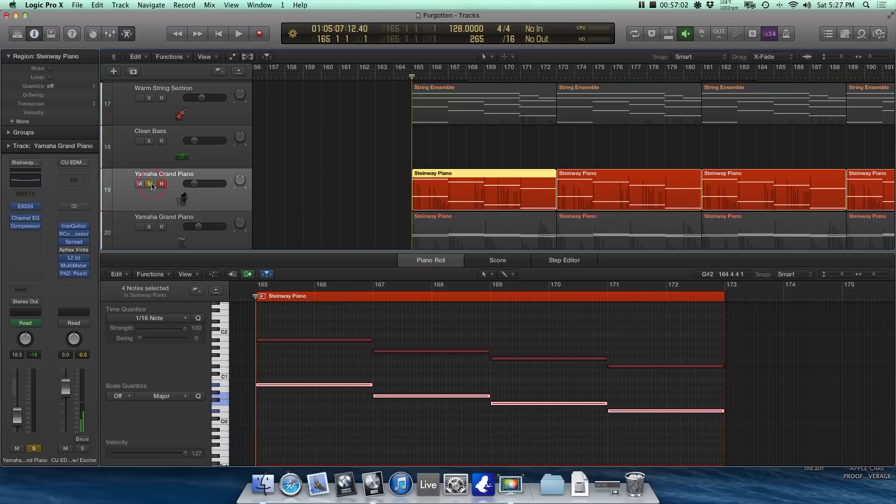
{"action": "key", "text": "space"}
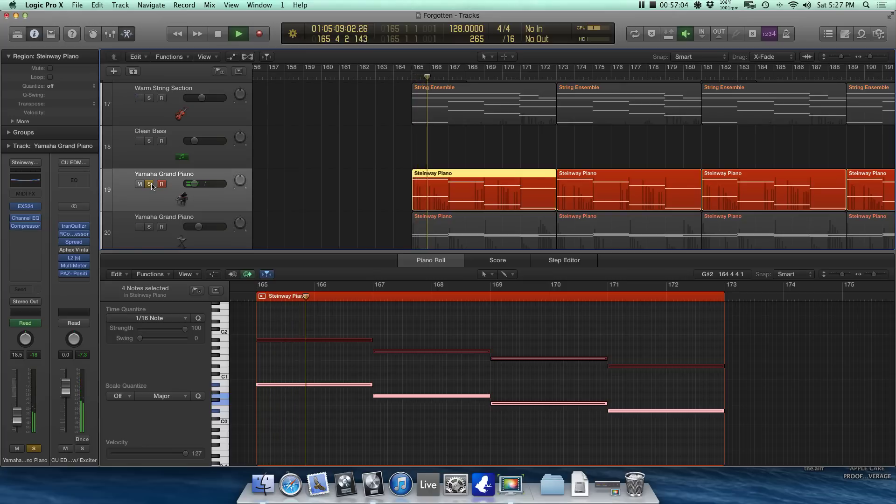
{"action": "key", "text": "space"}
{"action": "left_click", "coordinate": [150, 184]}
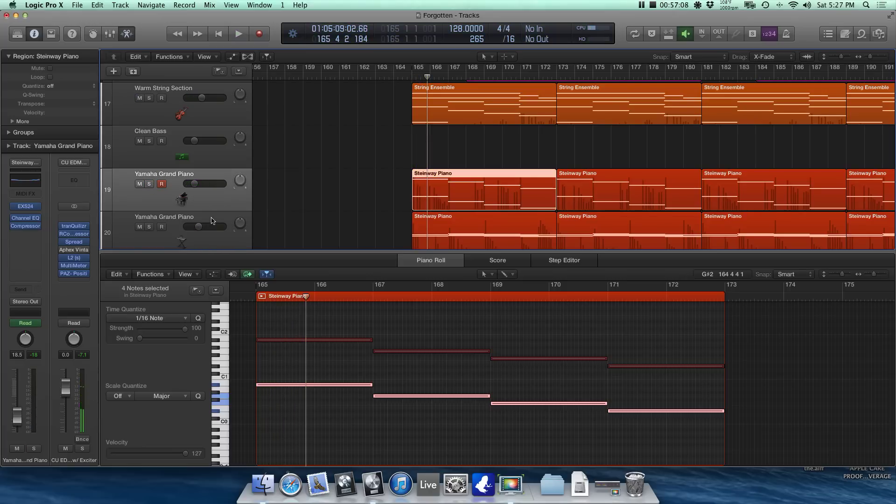
Step: Solo the Yamaha Grand Piano on track 20, play it from bar 165 to about bar 167, then stop and turn solo off
{"action": "left_click", "coordinate": [161, 227]}
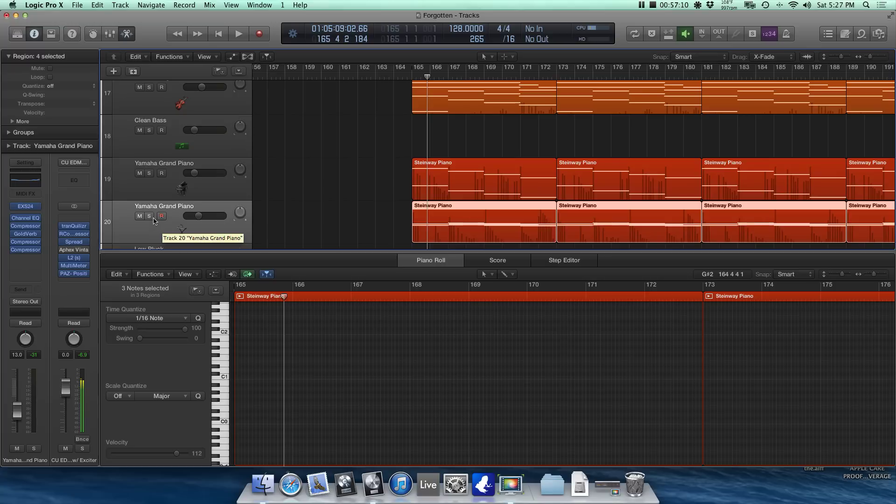
{"action": "left_click", "coordinate": [149, 216]}
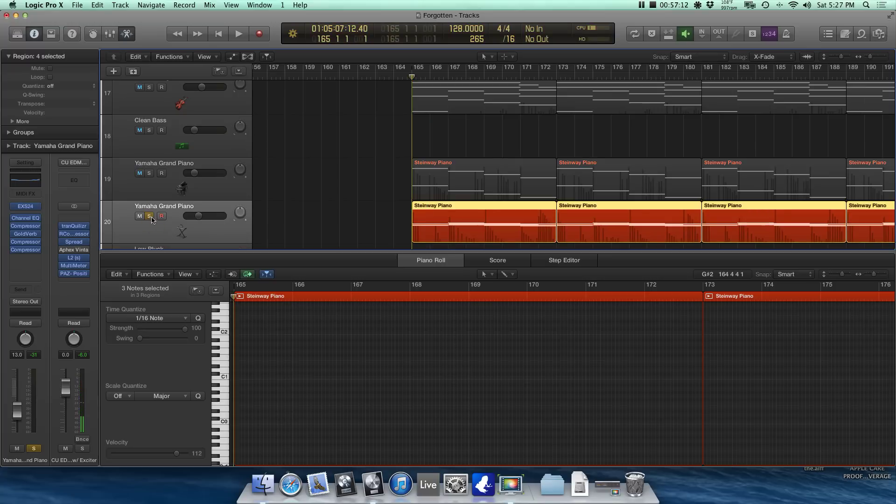
{"action": "key", "text": "space"}
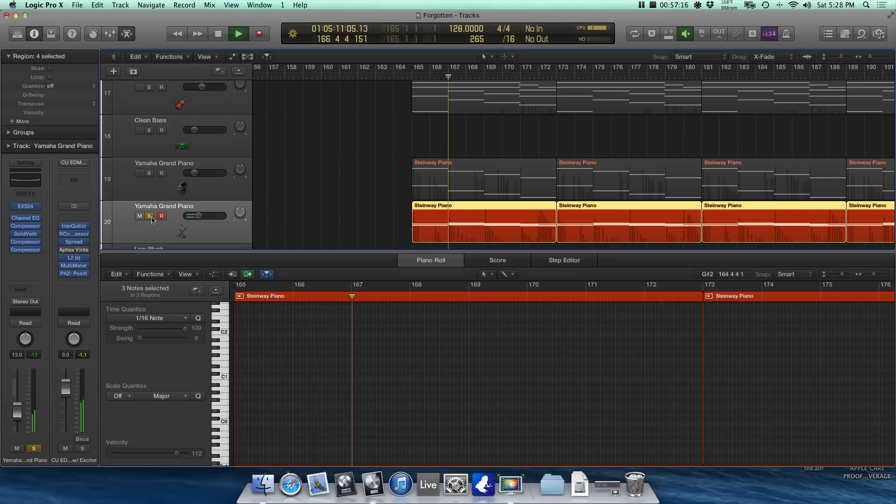
{"action": "key", "text": "space"}
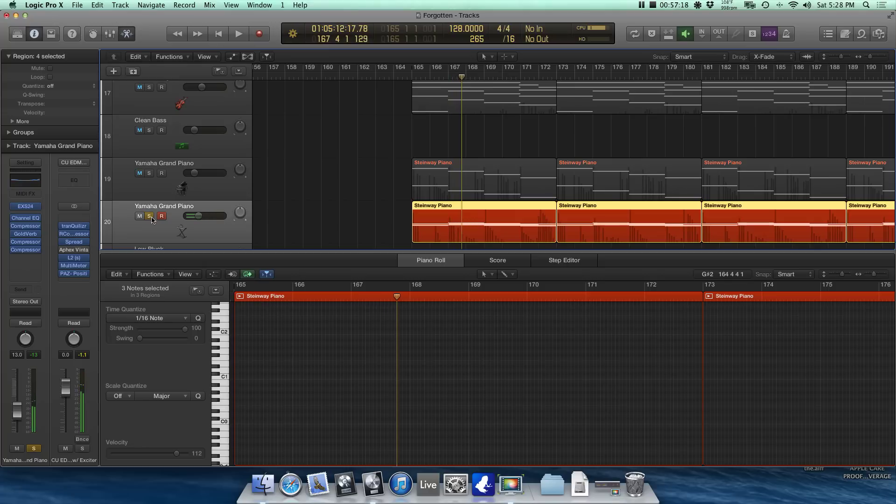
{"action": "left_click", "coordinate": [152, 218]}
Step: Examine the Channel EQ and FET Keyboards Compressor settings on track 19's Yamaha Grand Piano, moving the windows apart and closing both
{"action": "left_click", "coordinate": [185, 192]}
{"action": "scroll", "coordinate": [182, 194], "scroll_direction": "right", "scroll_amount": 5}
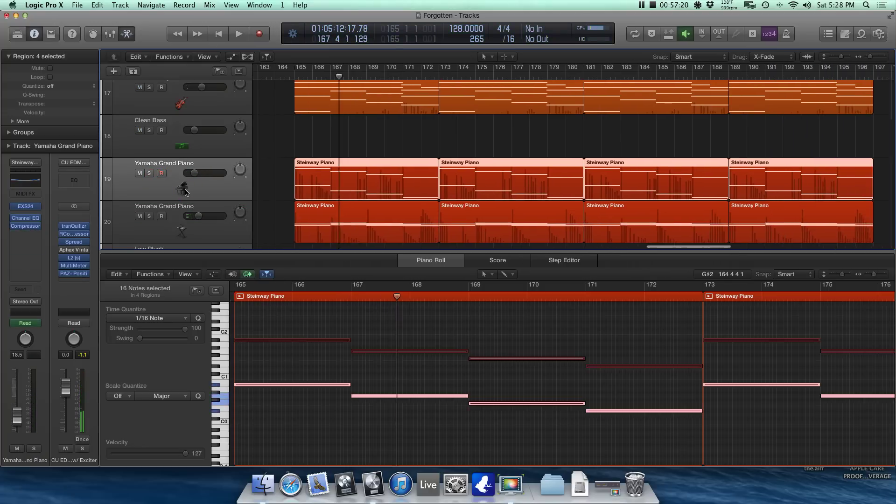
{"action": "left_click", "coordinate": [124, 203]}
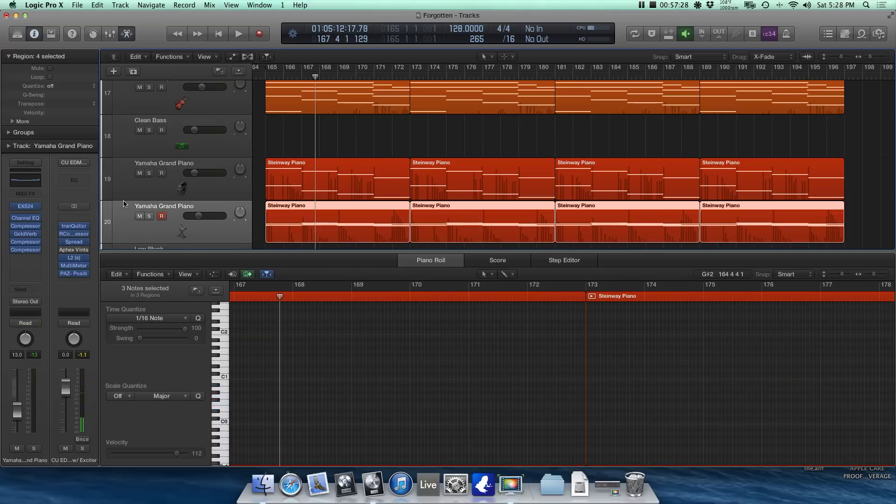
{"action": "key", "text": "Up"}
{"action": "left_click", "coordinate": [25, 219]}
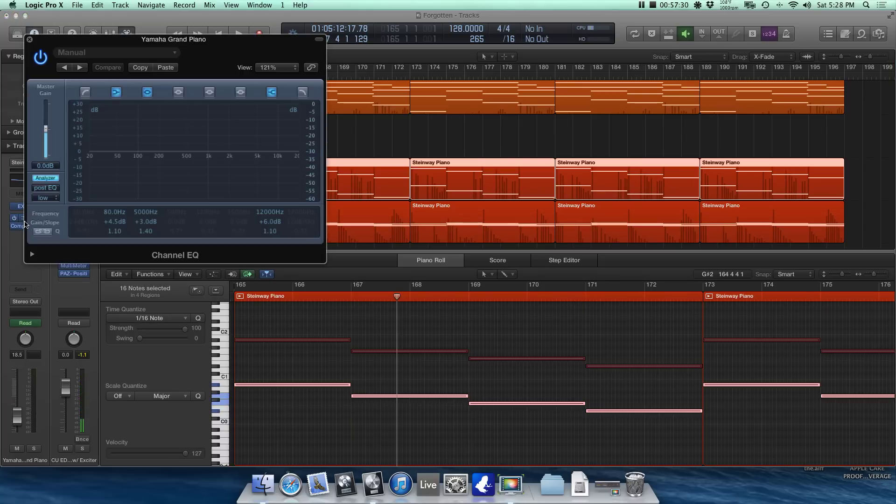
{"action": "left_click", "coordinate": [21, 228]}
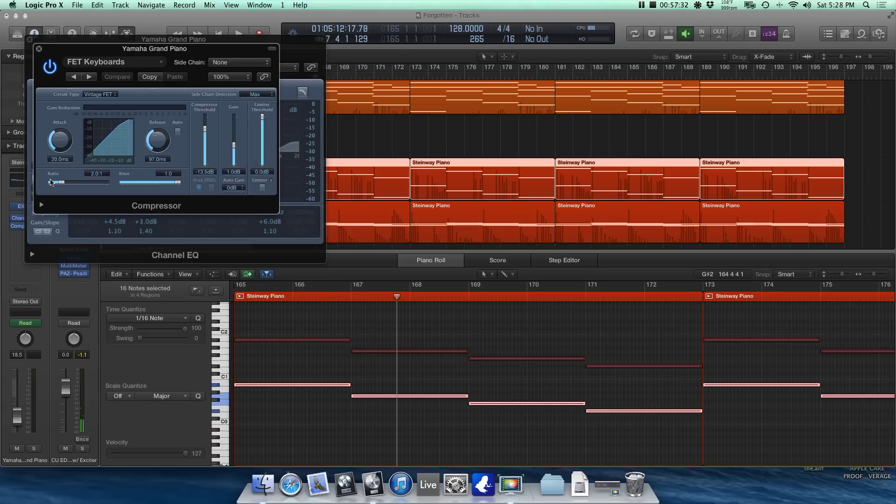
{"action": "left_click_drag", "start_coordinate": [126, 53], "coordinate": [196, 240]}
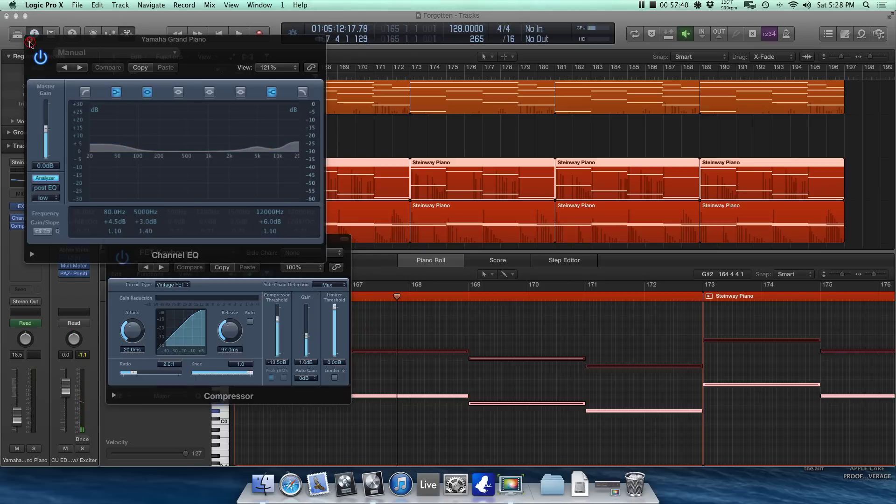
{"action": "left_click", "coordinate": [30, 41]}
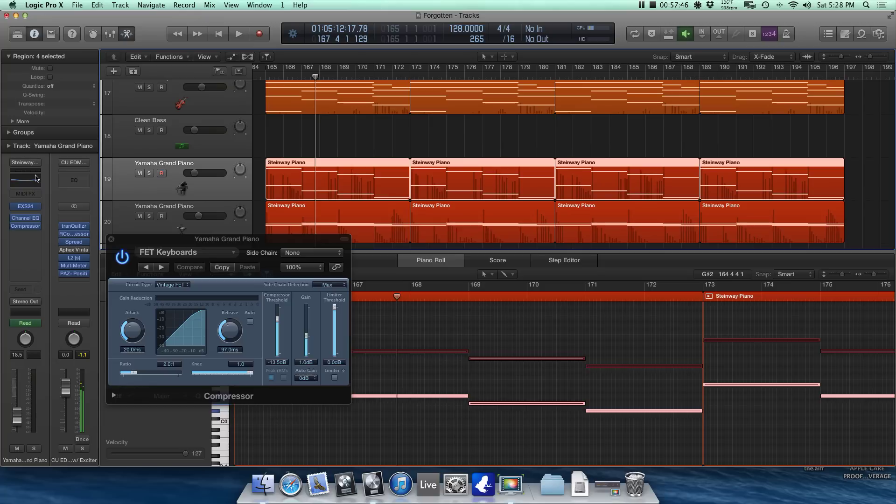
{"action": "left_click", "coordinate": [112, 239]}
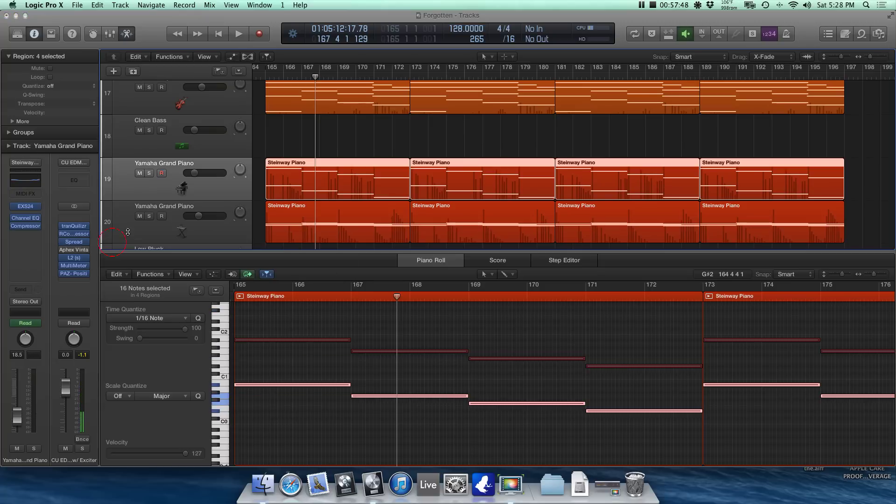
Step: View the GoldVerb settings and the VCA Smashed Compressor on track 20's Yamaha Grand Piano, closing each window after viewing
{"action": "left_click", "coordinate": [147, 232]}
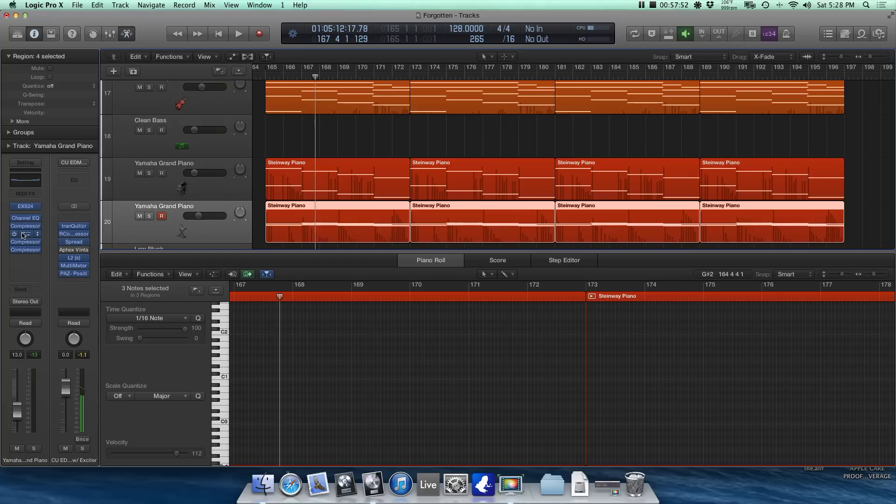
{"action": "left_click", "coordinate": [23, 235]}
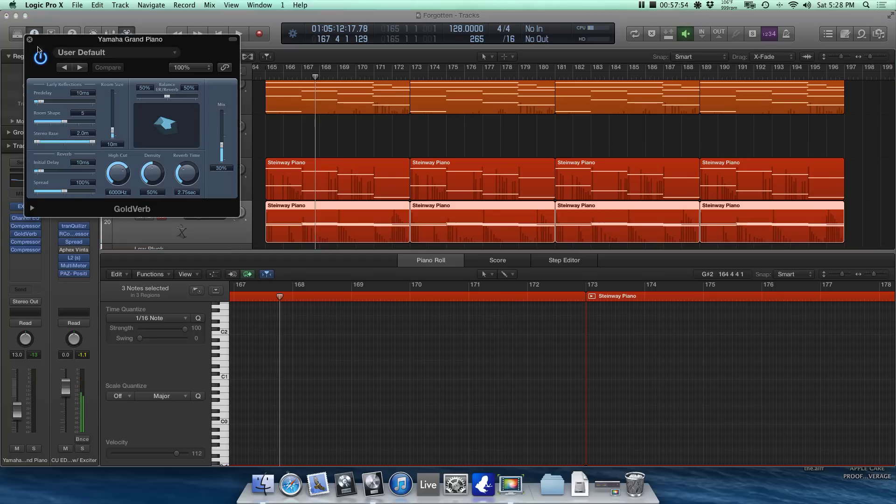
{"action": "left_click", "coordinate": [30, 42]}
{"action": "left_click", "coordinate": [27, 243]}
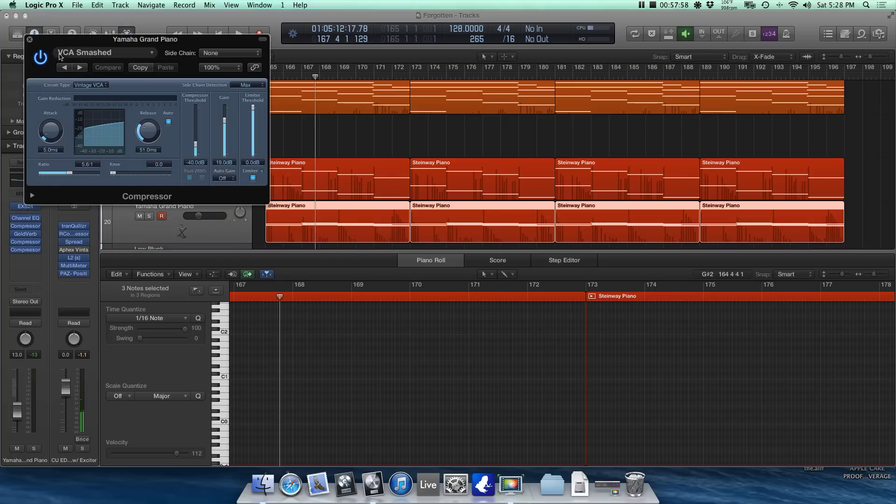
{"action": "left_click", "coordinate": [28, 43]}
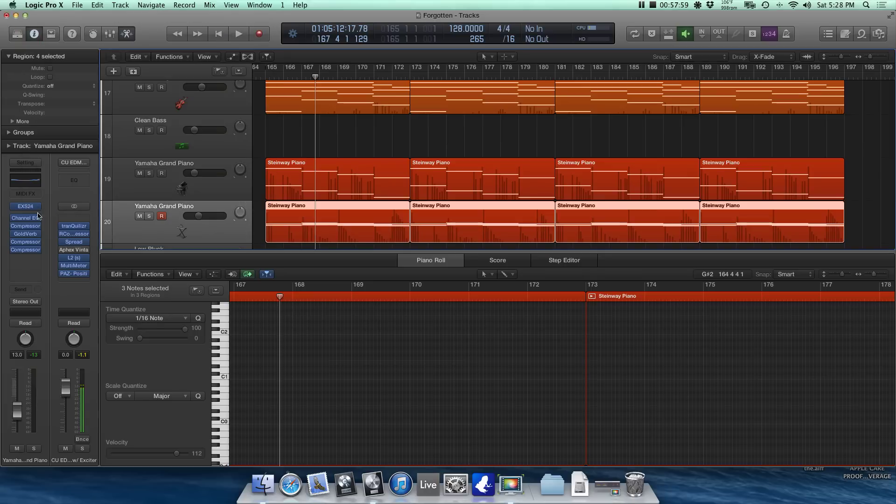
Step: Open track 20's last Compressor, side-chained to Bus 3, move its window over the arrangement and return the playhead to bar 165
{"action": "left_click", "coordinate": [25, 249]}
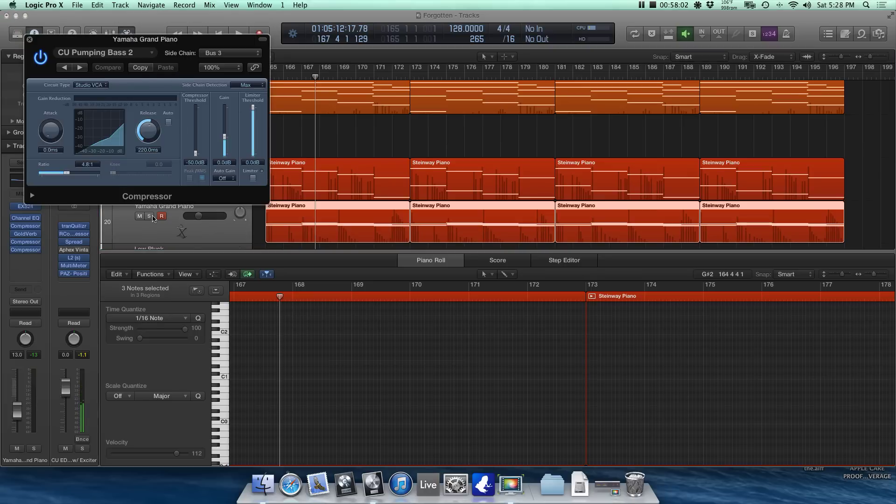
{"action": "key", "text": "space"}
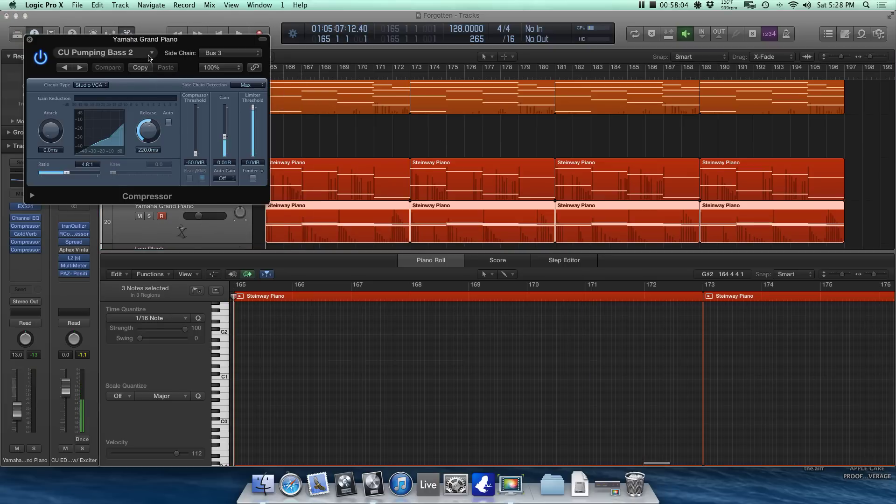
{"action": "left_click_drag", "start_coordinate": [140, 50], "coordinate": [470, 114]}
{"action": "scroll", "coordinate": [164, 156], "scroll_direction": "up", "scroll_amount": 10}
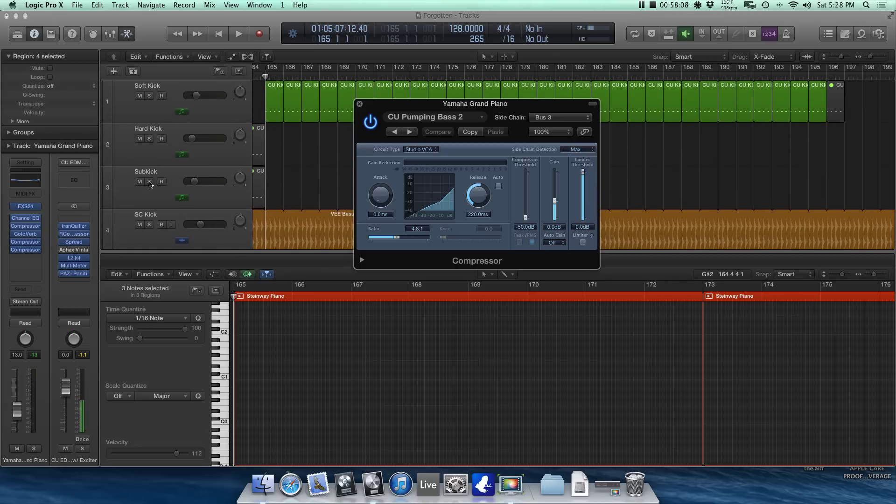
{"action": "scroll", "coordinate": [149, 183], "scroll_direction": "down", "scroll_amount": 15}
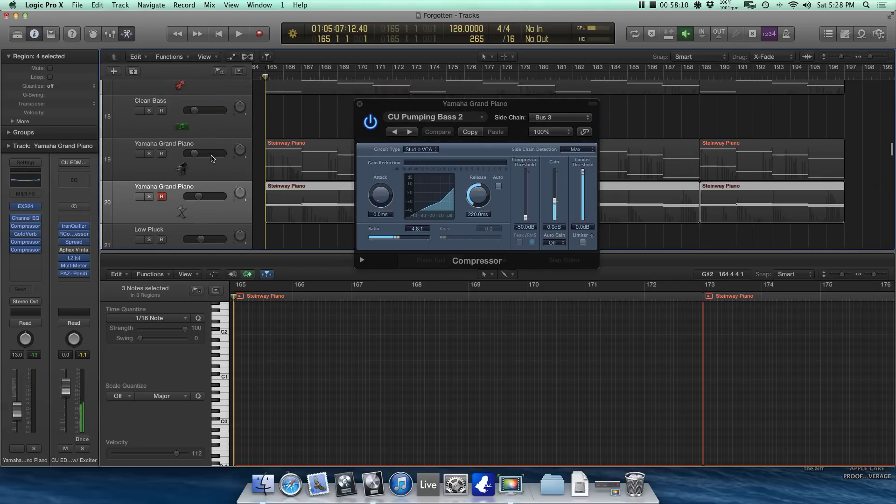
Step: Solo both Yamaha Grand Piano tracks, play them from bar 165 and close the Compressor window
{"action": "scroll", "coordinate": [201, 159], "scroll_direction": "down", "scroll_amount": 3}
{"action": "left_click", "coordinate": [150, 127]}
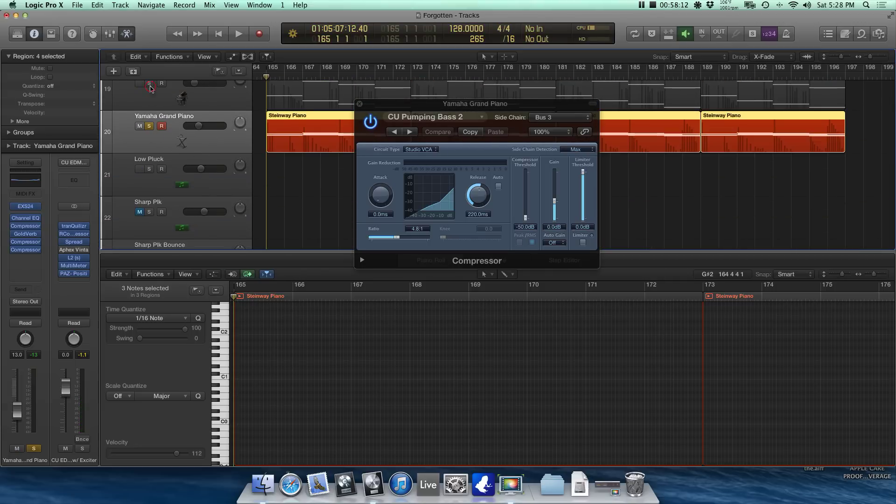
{"action": "left_click", "coordinate": [149, 83]}
{"action": "key", "text": "space"}
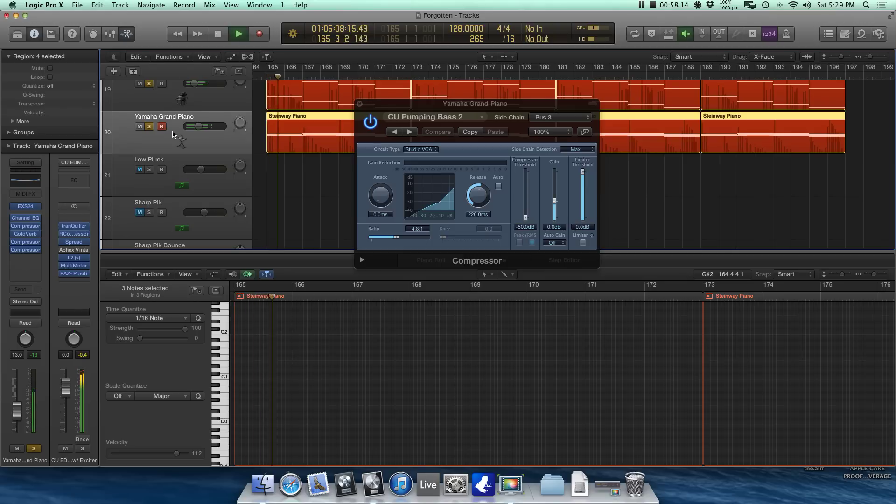
{"action": "scroll", "coordinate": [172, 134], "scroll_direction": "up", "scroll_amount": 4}
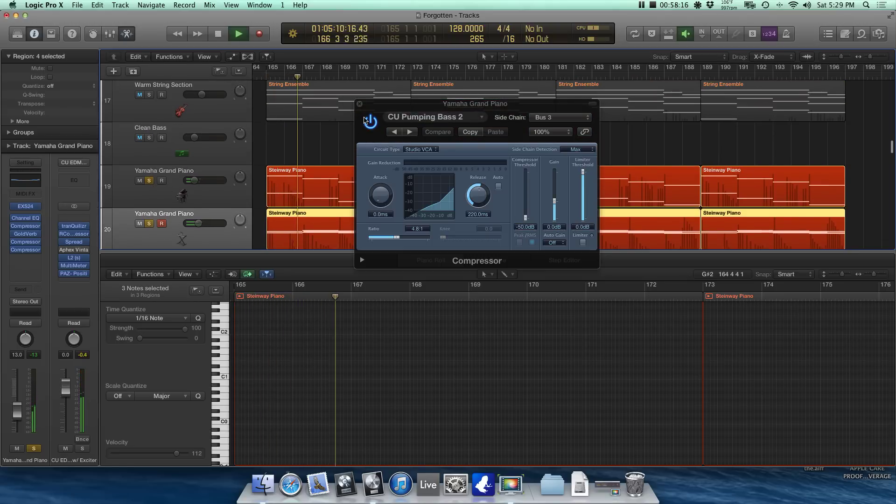
{"action": "left_click", "coordinate": [360, 104]}
Step: Stop playback at about bar 168 and turn off solo on both Yamaha Grand Piano tracks
{"action": "scroll", "coordinate": [277, 157], "scroll_direction": "up", "scroll_amount": 5}
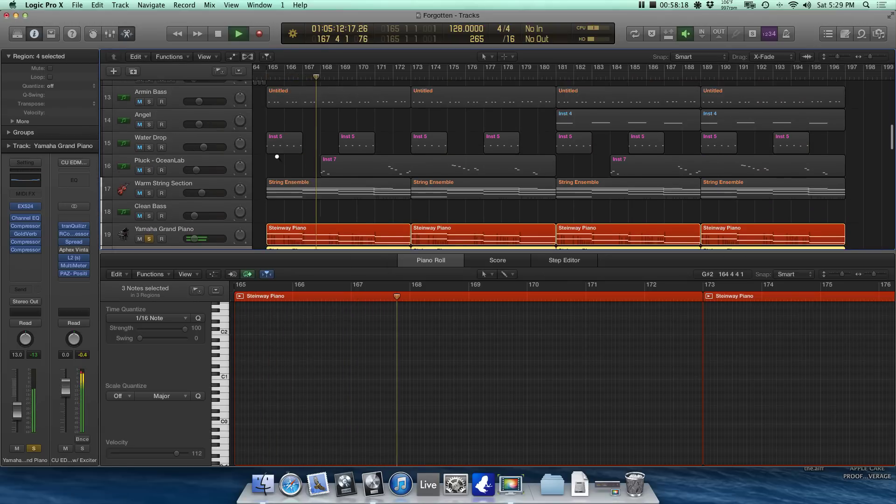
{"action": "scroll", "coordinate": [277, 157], "scroll_direction": "up", "scroll_amount": 3}
{"action": "key", "text": "space"}
{"action": "right_click", "coordinate": [149, 238]}
{"action": "left_click", "coordinate": [200, 232]}
Step: Zoom out the arrangement and close the Piano Roll editor to show the track list from Soft Kick downward
{"action": "scroll", "coordinate": [287, 222], "scroll_direction": "down", "scroll_amount": 6}
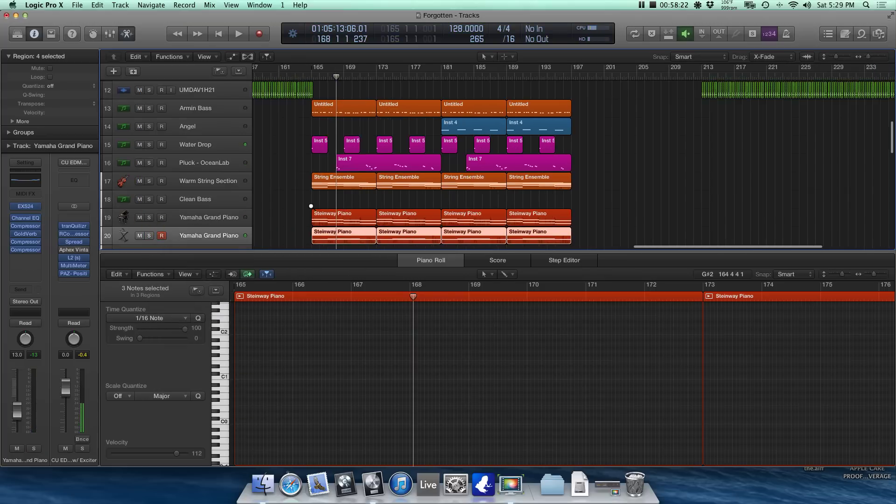
{"action": "scroll", "coordinate": [310, 236], "scroll_direction": "up", "scroll_amount": 3}
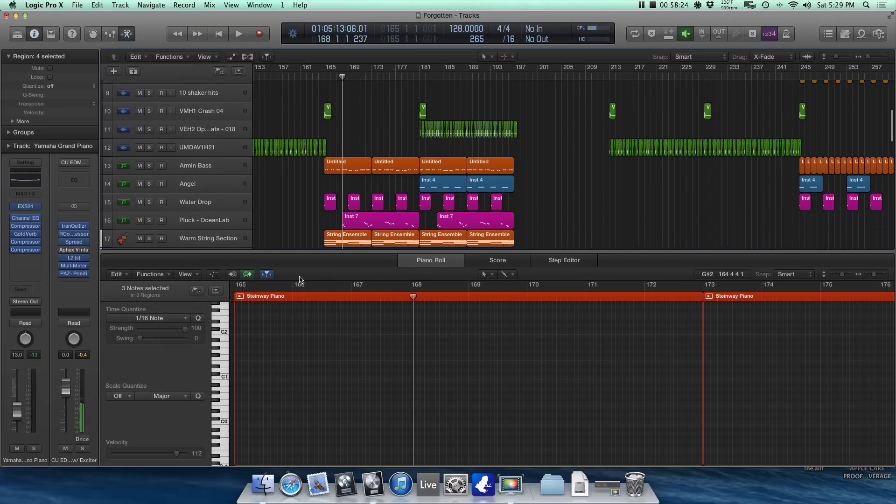
{"action": "key", "text": "p"}
{"action": "scroll", "coordinate": [357, 270], "scroll_direction": "up", "scroll_amount": 5}
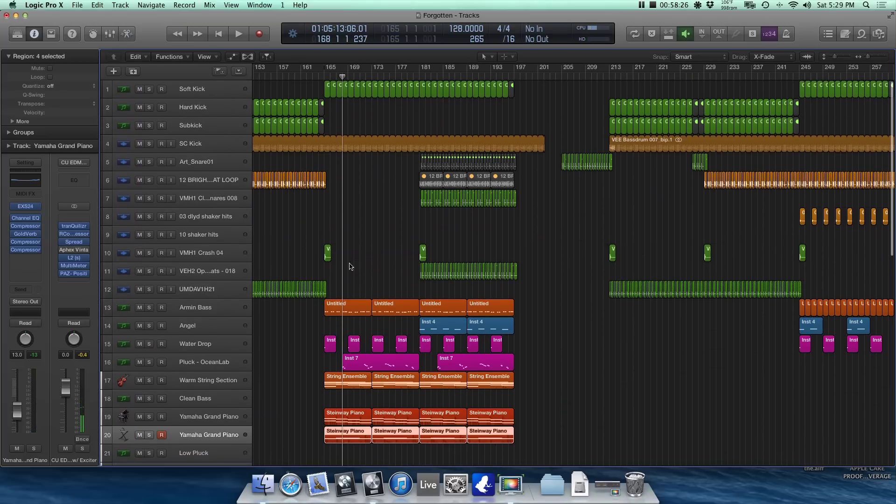
Step: Solo the SC Kick together with both Yamaha Grand Piano tracks and start playback from bar 168
{"action": "left_click", "coordinate": [154, 148]}
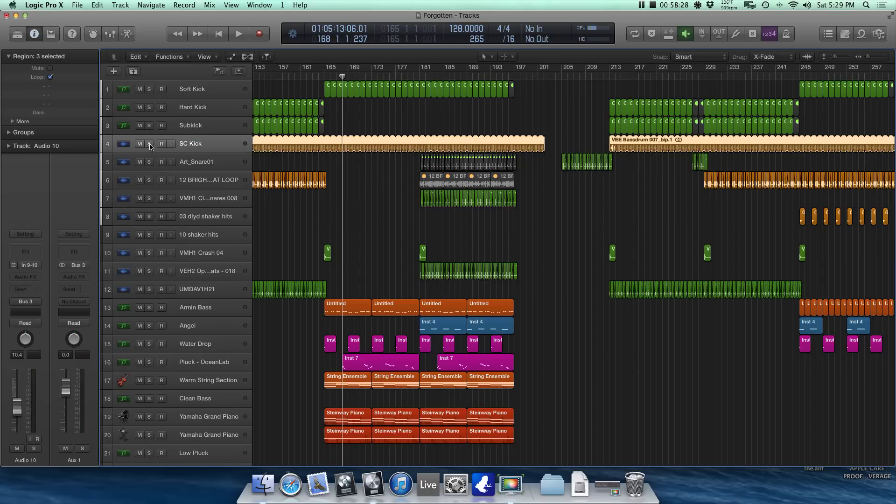
{"action": "left_click", "coordinate": [149, 144]}
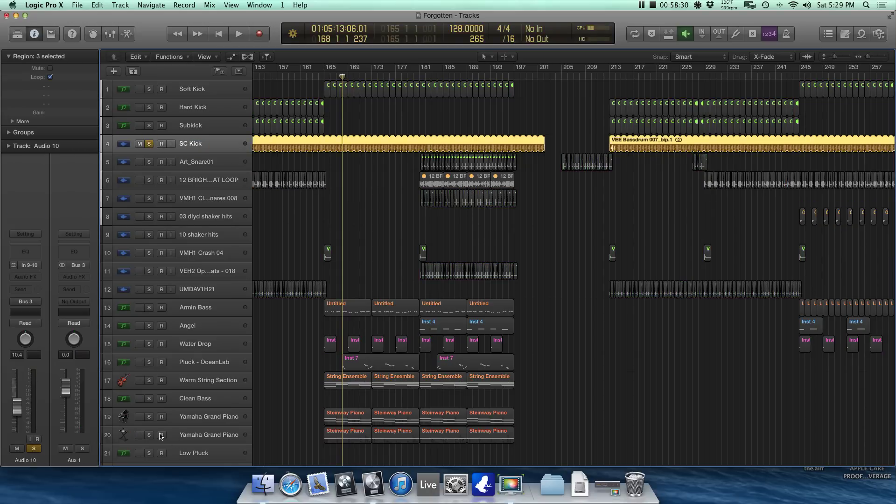
{"action": "left_click", "coordinate": [150, 416]}
{"action": "left_click", "coordinate": [149, 435]}
{"action": "key", "text": "space"}
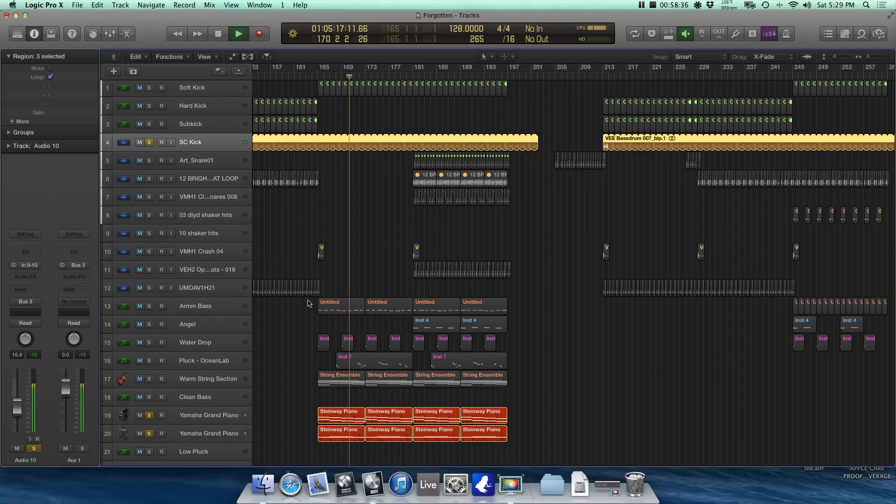
Step: Add the Audio 18 track to the solo during playback, then stop at about bar 173
{"action": "scroll", "coordinate": [308, 302], "scroll_direction": "down", "scroll_amount": 15}
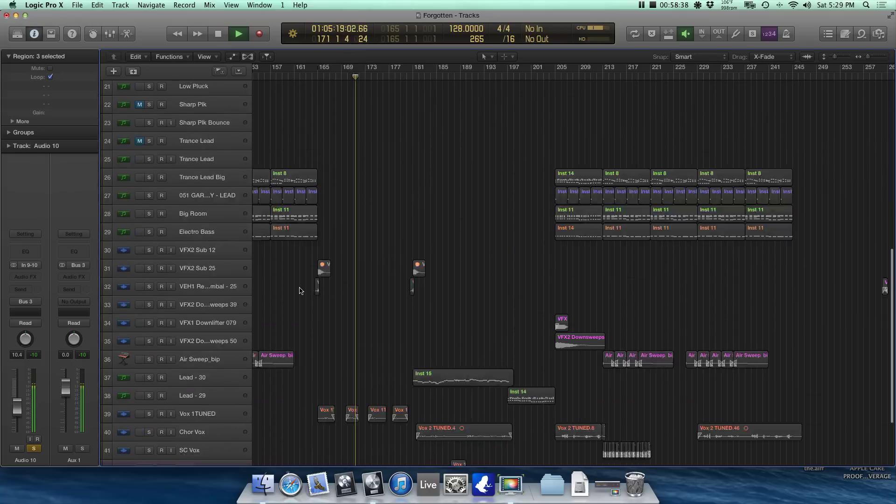
{"action": "left_click", "coordinate": [149, 433]}
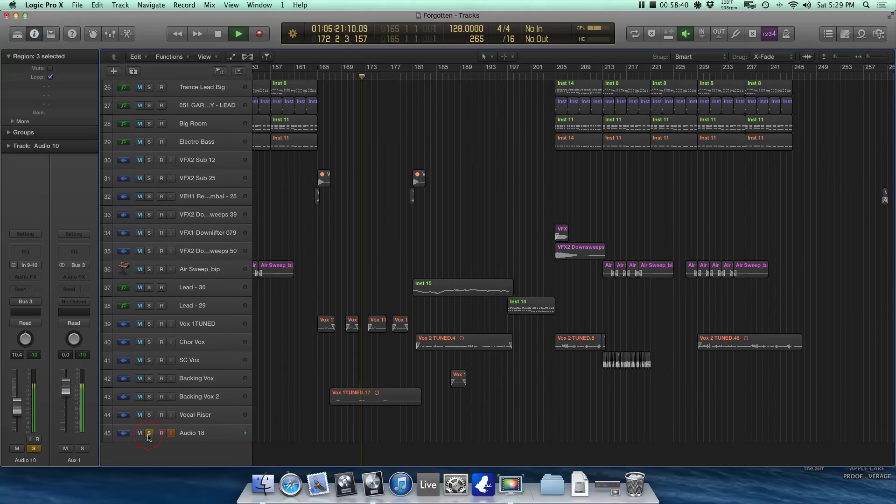
{"action": "scroll", "coordinate": [364, 171], "scroll_direction": "up", "scroll_amount": 8}
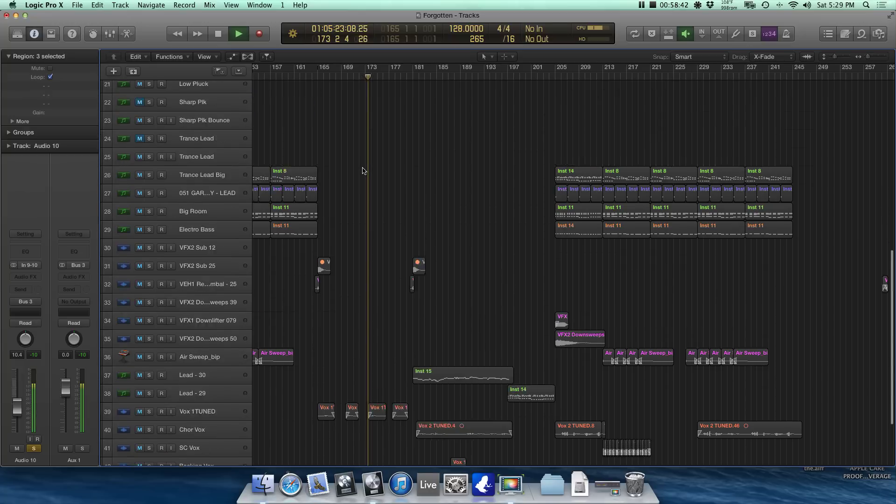
{"action": "key", "text": "space"}
Step: Select track 19's Yamaha Grand Piano and play the soloed tracks from bar 165 to about bar 168
{"action": "left_click", "coordinate": [316, 75]}
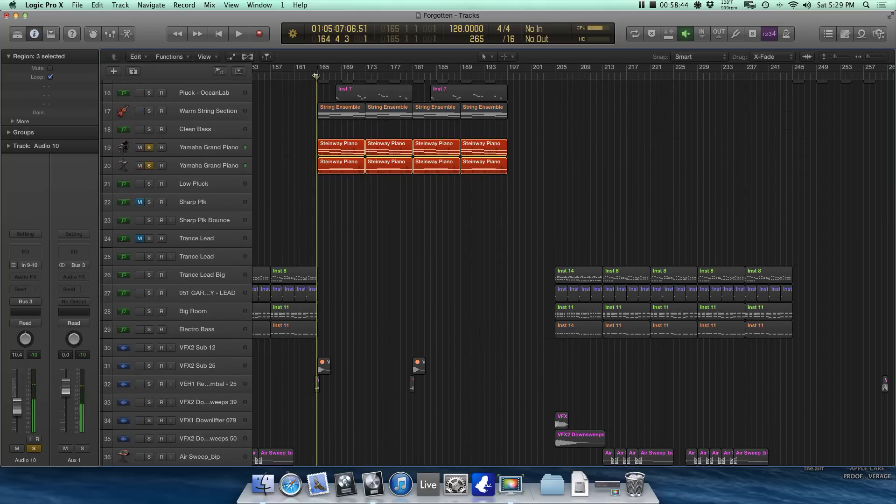
{"action": "left_click", "coordinate": [237, 150]}
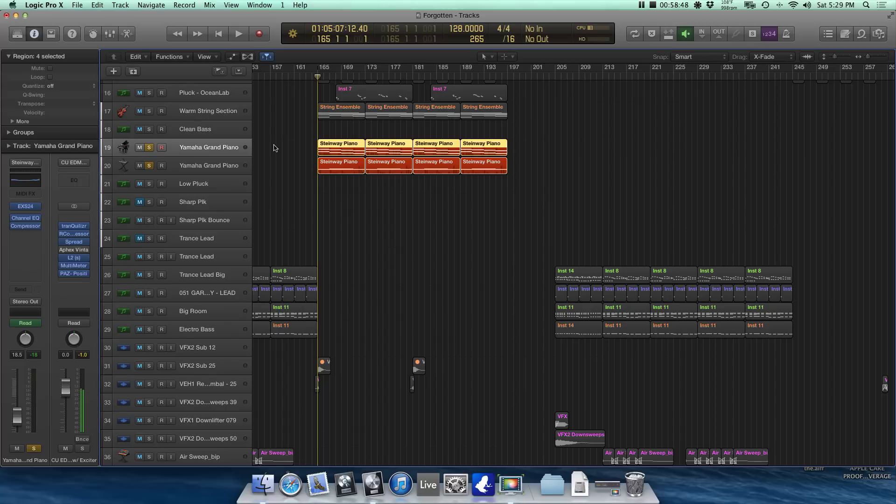
{"action": "key", "text": "space"}
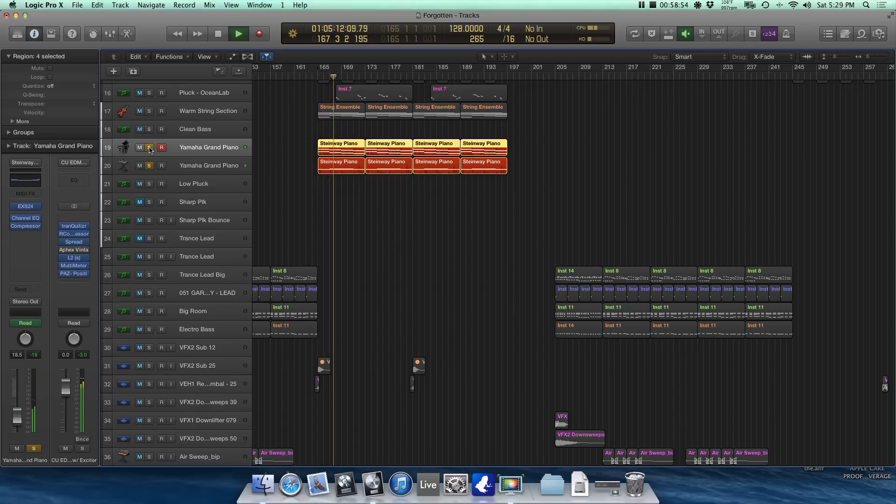
{"action": "key", "text": "space"}
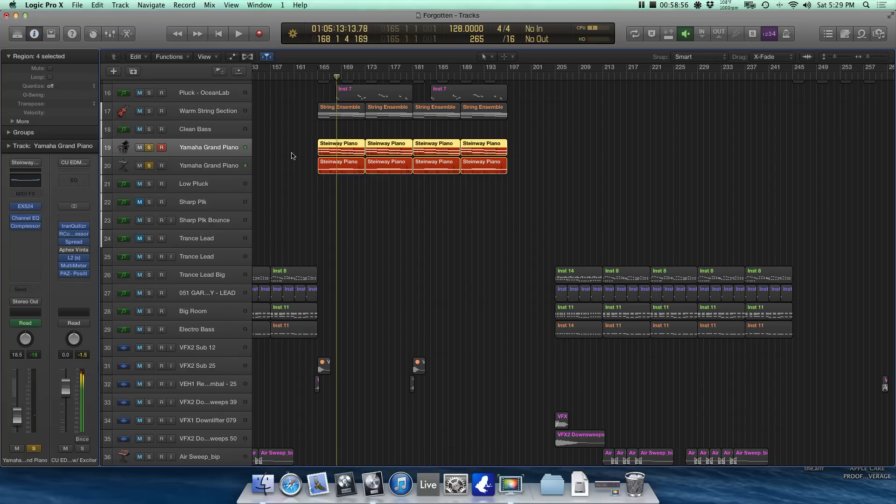
Step: Deselect the piano regions, compare the channel strips of tracks 20 and 19, and turn off solo on all tracks
{"action": "left_click", "coordinate": [290, 151]}
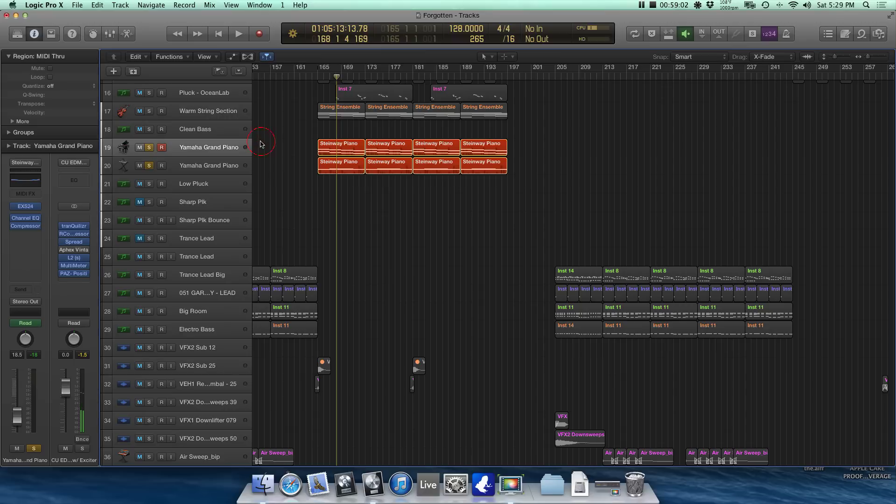
{"action": "left_click", "coordinate": [215, 165]}
{"action": "left_click", "coordinate": [220, 153]}
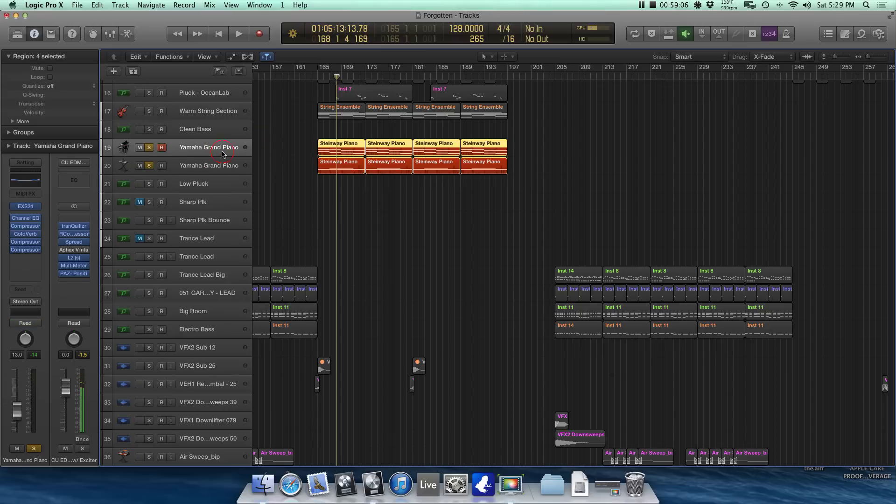
{"action": "left_click", "coordinate": [147, 149]}
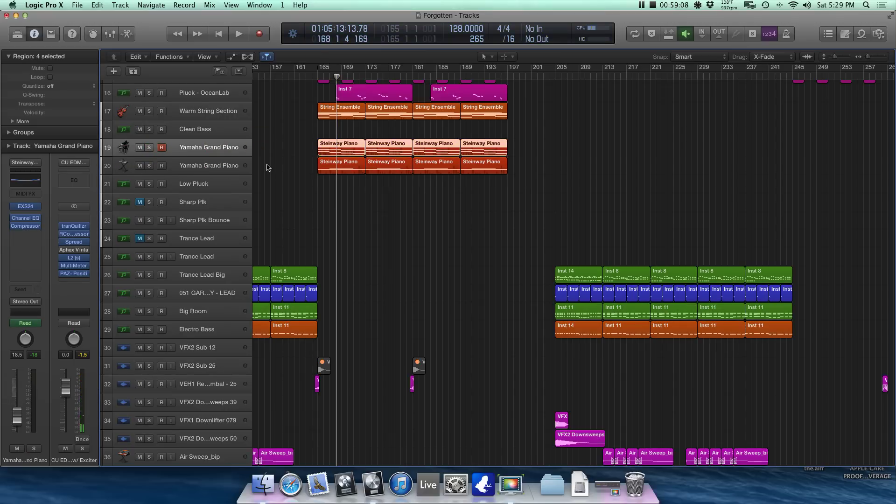
Step: Select the Soft Kick track and place the playhead at bar 181
{"action": "scroll", "coordinate": [327, 171], "scroll_direction": "up", "scroll_amount": 10}
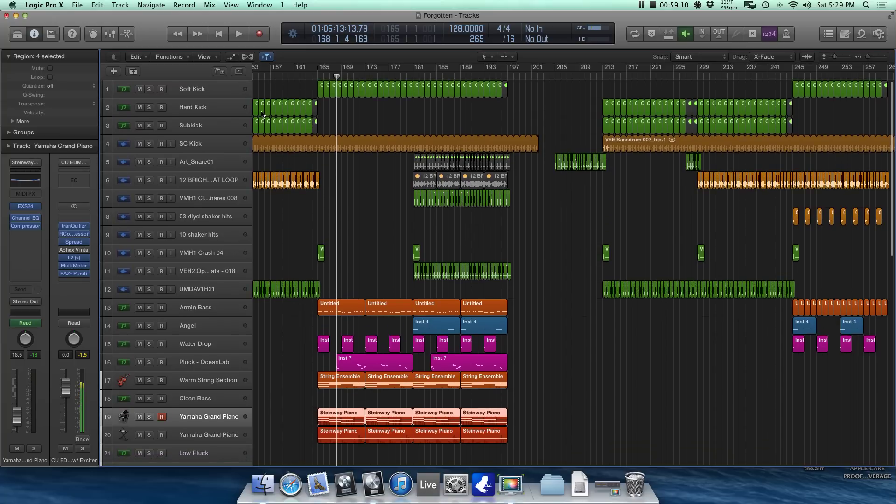
{"action": "left_click", "coordinate": [214, 94]}
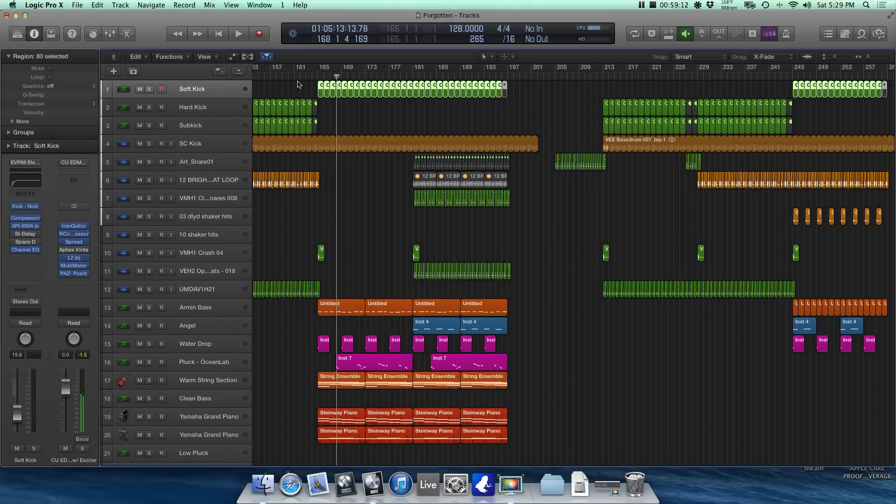
{"action": "scroll", "coordinate": [297, 105], "scroll_direction": "right", "scroll_amount": 3}
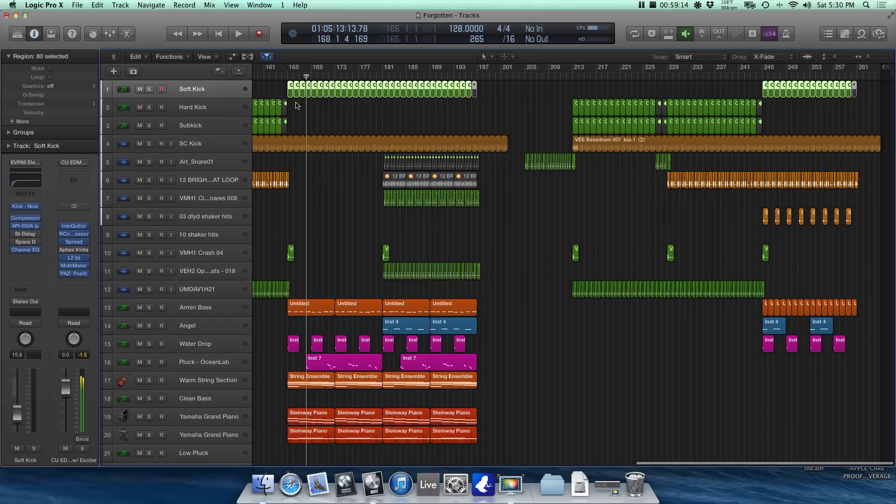
{"action": "scroll", "coordinate": [298, 105], "scroll_direction": "left", "scroll_amount": 1}
{"action": "left_click", "coordinate": [385, 74]}
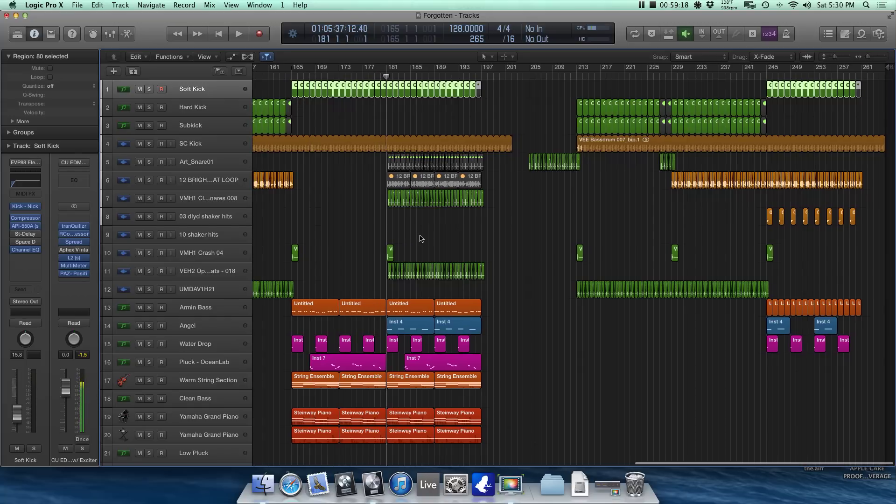
Step: Play the full arrangement from bar 181 and stop at about bar 189
{"action": "key", "text": "super+Right"}
{"action": "key", "text": "super+Right"}
{"action": "key", "text": "super+Right"}
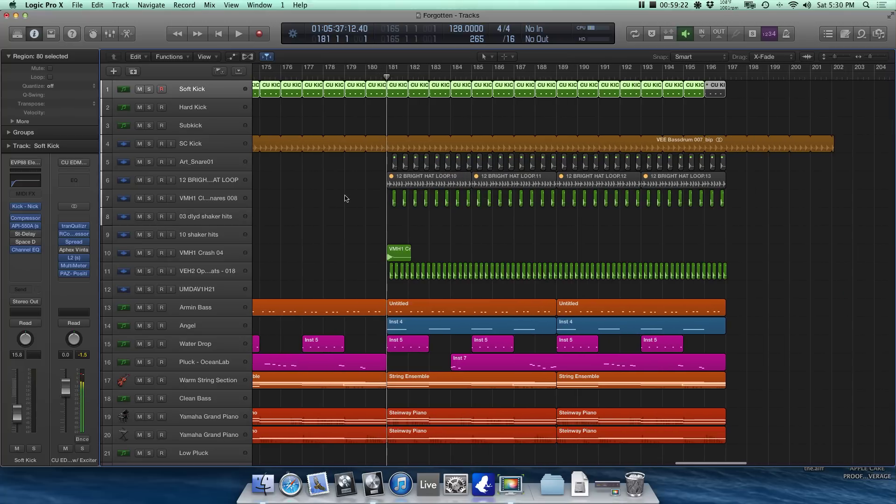
{"action": "key", "text": "z"}
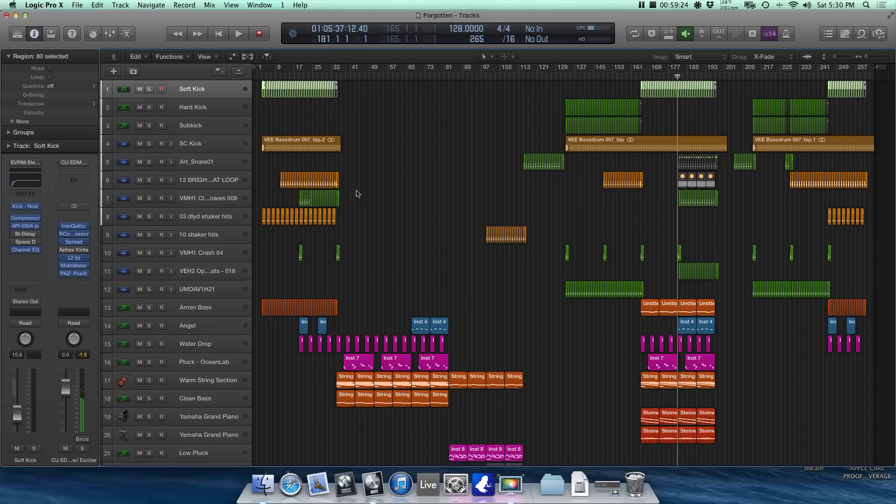
{"action": "key", "text": "z"}
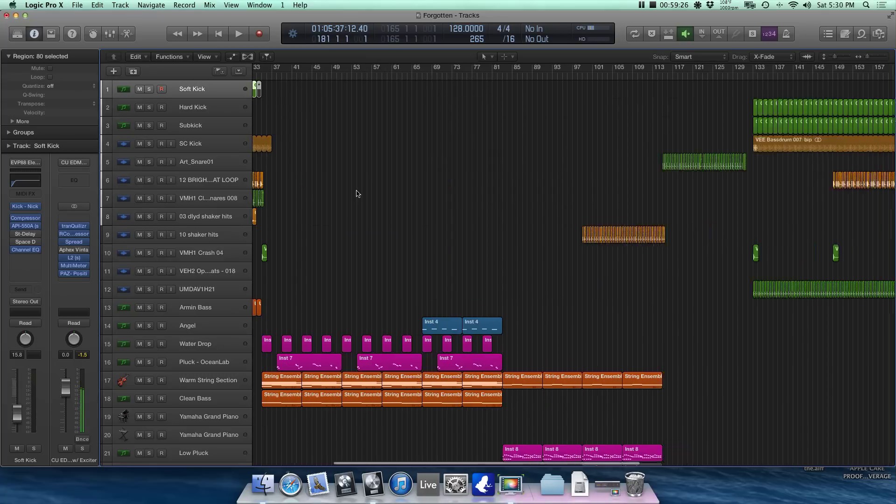
{"action": "key", "text": "space"}
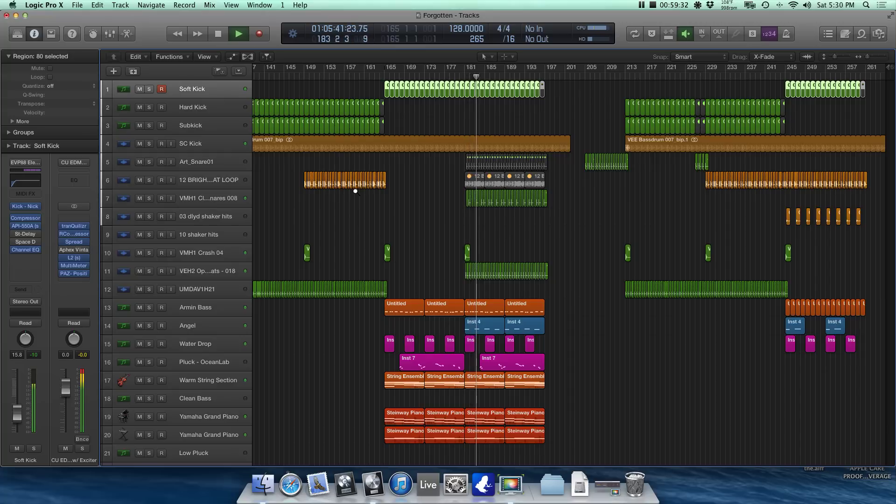
{"action": "key", "text": "super+Right"}
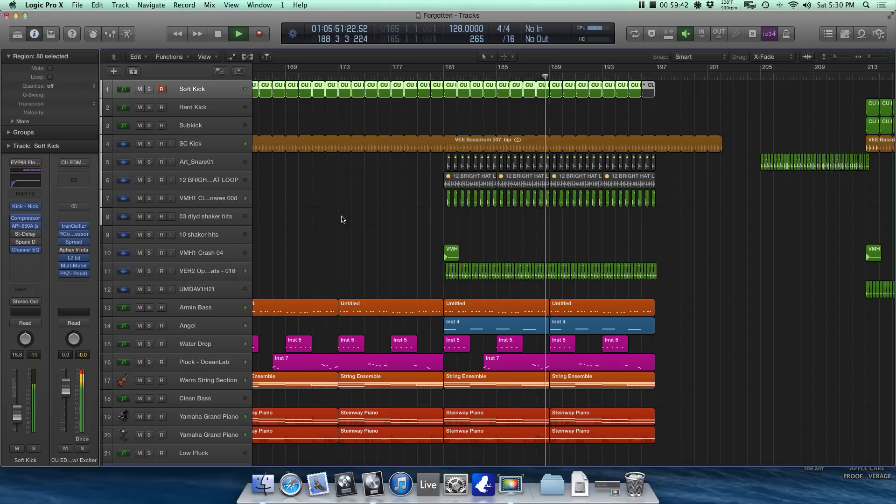
{"action": "key", "text": "space"}
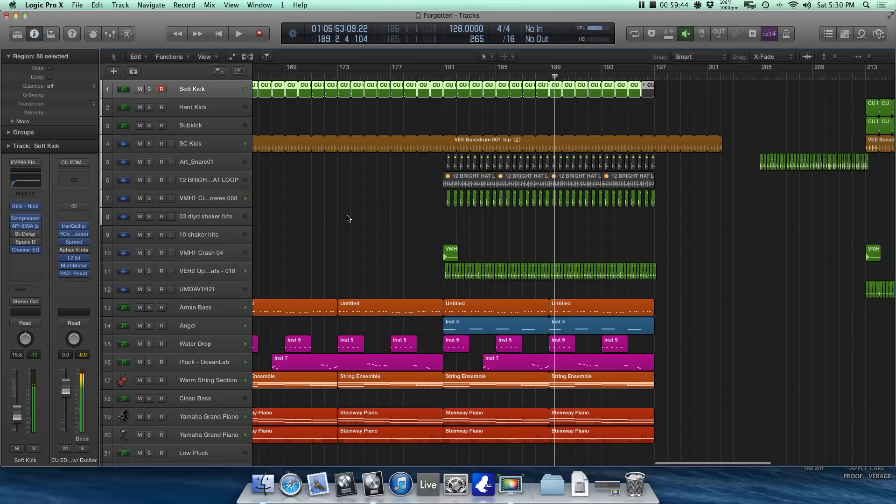
Step: Place the playhead at bar 197, where the piano breakdown regions end, and view the surrounding arrangement
{"action": "key", "text": "super+Left"}
{"action": "left_click", "coordinate": [463, 75]}
{"action": "left_click", "coordinate": [467, 75]}
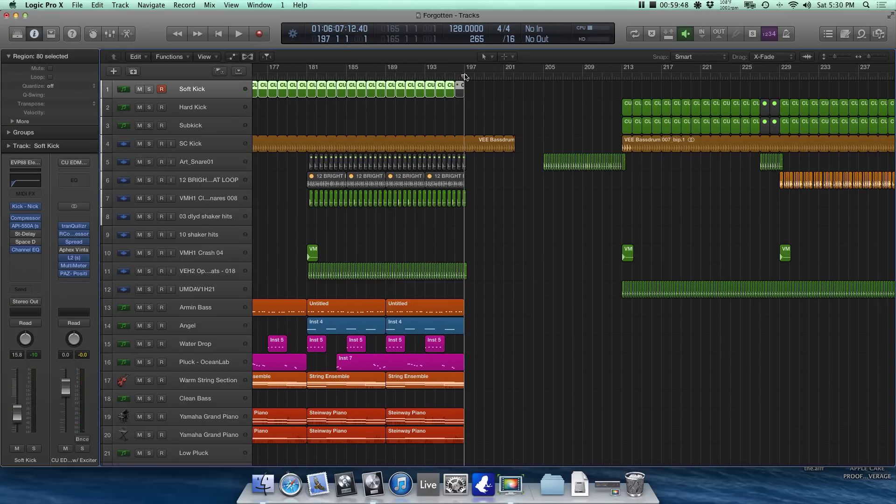
{"action": "key", "text": "super+Left"}
{"action": "key", "text": "super+Left"}
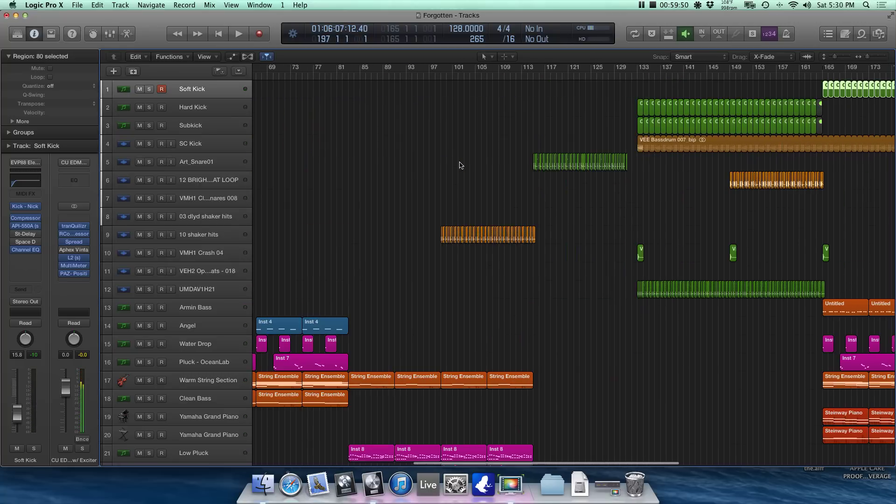
{"action": "scroll", "coordinate": [458, 164], "scroll_direction": "left", "scroll_amount": 10}
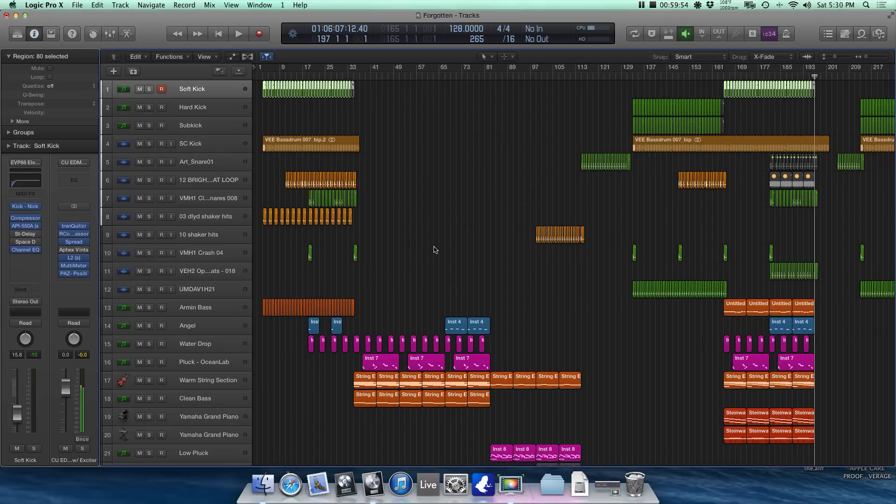
{"action": "scroll", "coordinate": [433, 249], "scroll_direction": "right", "scroll_amount": 8}
Step: Play from bar 197, select the Lead - 29 track during playback, and stop just before bar 205
{"action": "key", "text": "space"}
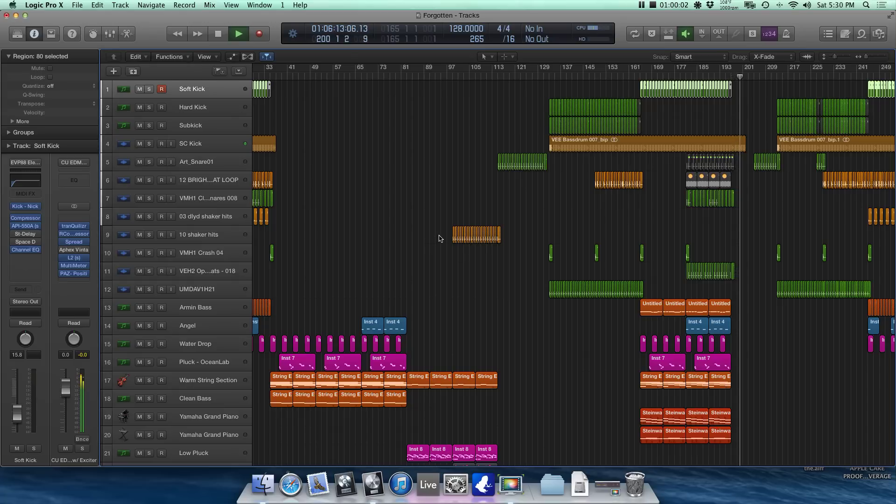
{"action": "scroll", "coordinate": [440, 238], "scroll_direction": "right", "scroll_amount": 2}
{"action": "scroll", "coordinate": [514, 232], "scroll_direction": "down", "scroll_amount": 3}
{"action": "scroll", "coordinate": [513, 231], "scroll_direction": "down", "scroll_amount": 15}
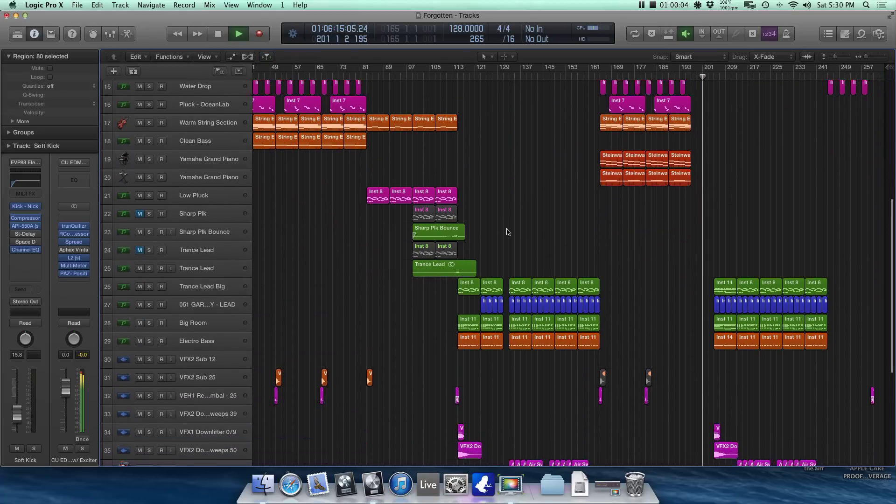
{"action": "key", "text": "super+Right"}
{"action": "key", "text": "super+Right"}
{"action": "key", "text": "super+Right"}
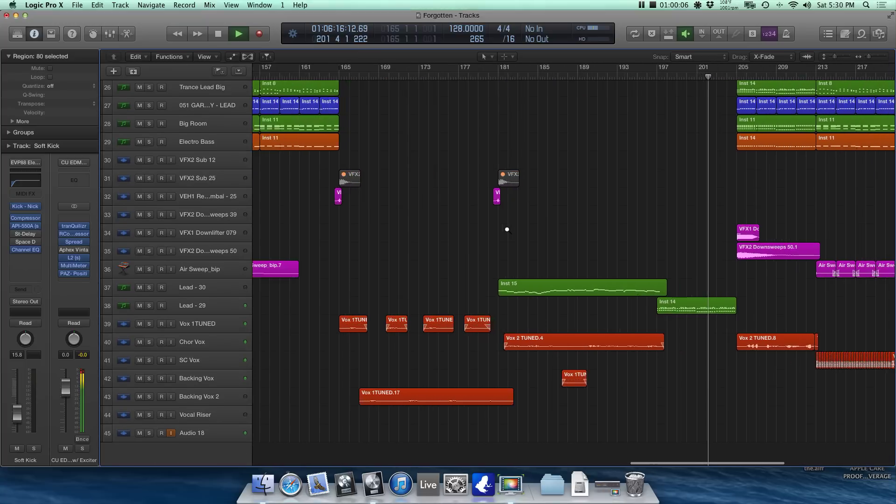
{"action": "left_click", "coordinate": [211, 308]}
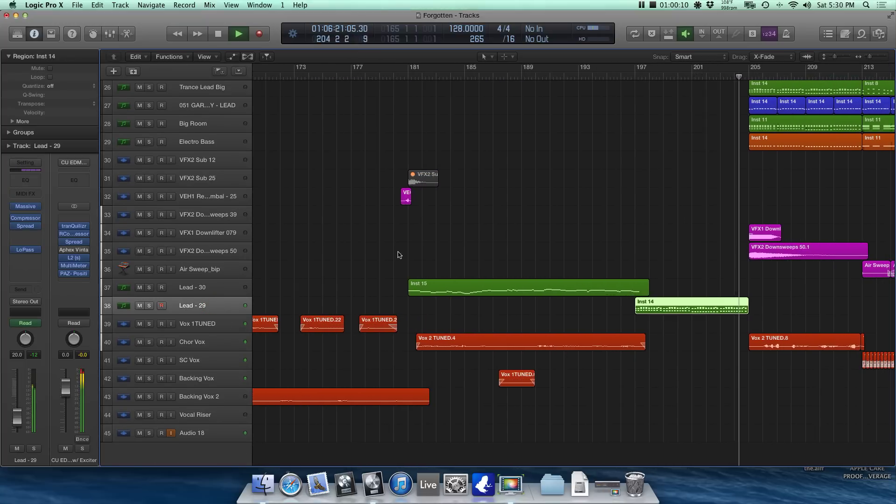
{"action": "key", "text": "space"}
Step: Enlarge the track heights, then inspect the Massive synth settings on Lead - 29 and close the plug-in
{"action": "key", "text": "super+Down"}
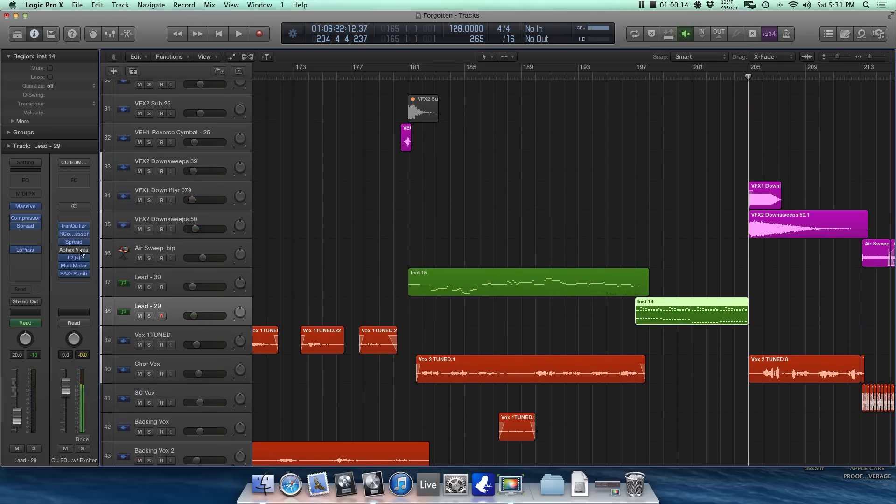
{"action": "left_click", "coordinate": [28, 207]}
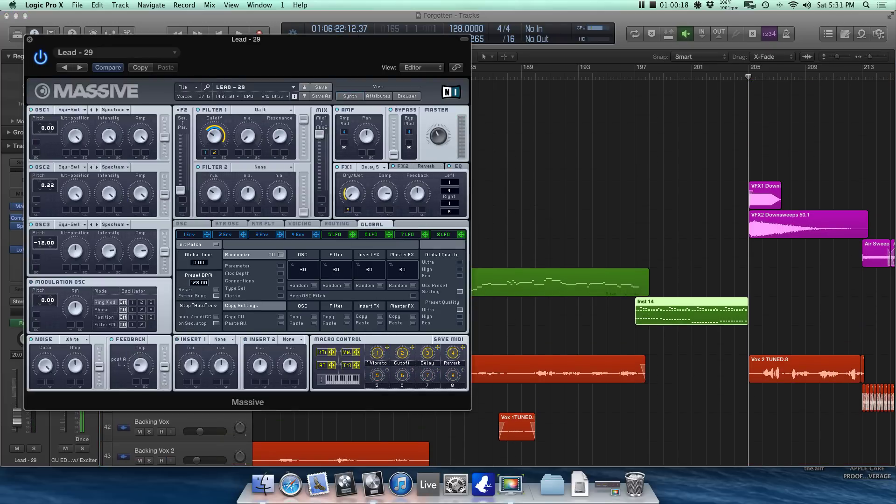
{"action": "left_click", "coordinate": [29, 39]}
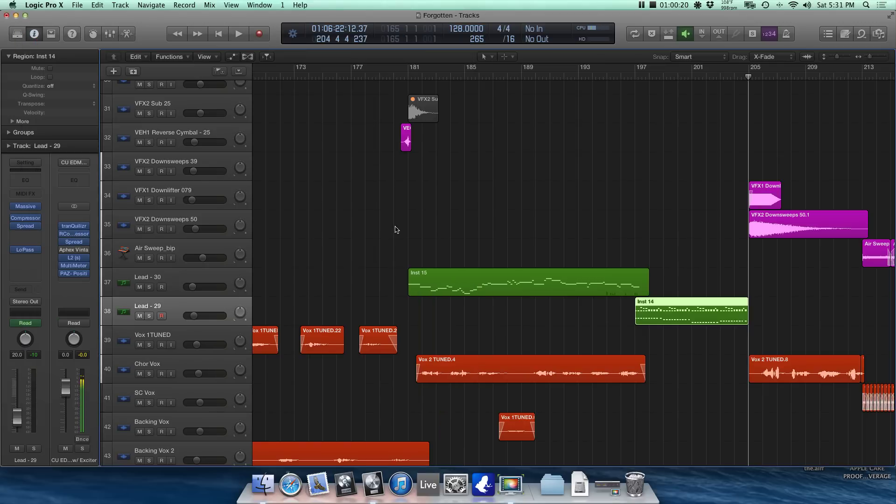
Step: Open Lead - 29's Low Pass Filter, show the track automation, and play from bar 197 to watch the frequency sweep
{"action": "left_click", "coordinate": [28, 250]}
{"action": "key", "text": "comma"}
{"action": "key", "text": "comma"}
{"action": "key", "text": "comma"}
{"action": "key", "text": "comma"}
{"action": "key", "text": "comma"}
{"action": "key", "text": "comma"}
{"action": "key", "text": "comma"}
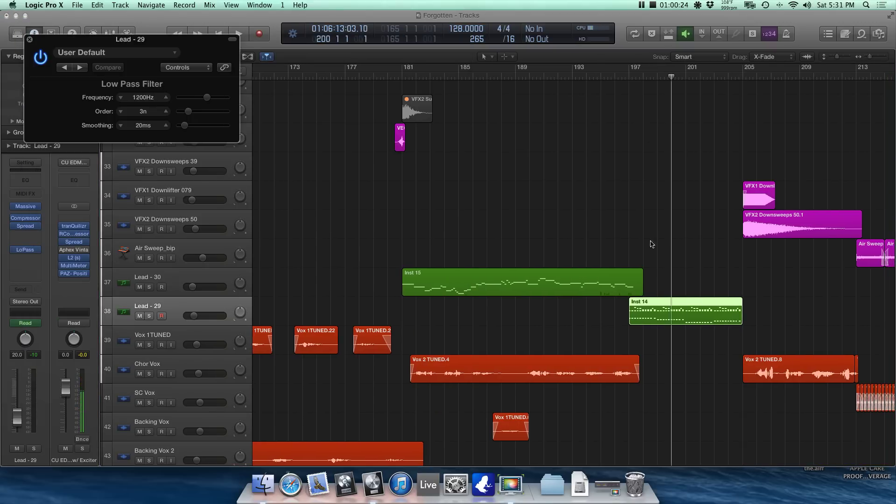
{"action": "key", "text": "comma"}
{"action": "key", "text": "a"}
{"action": "key", "text": "space"}
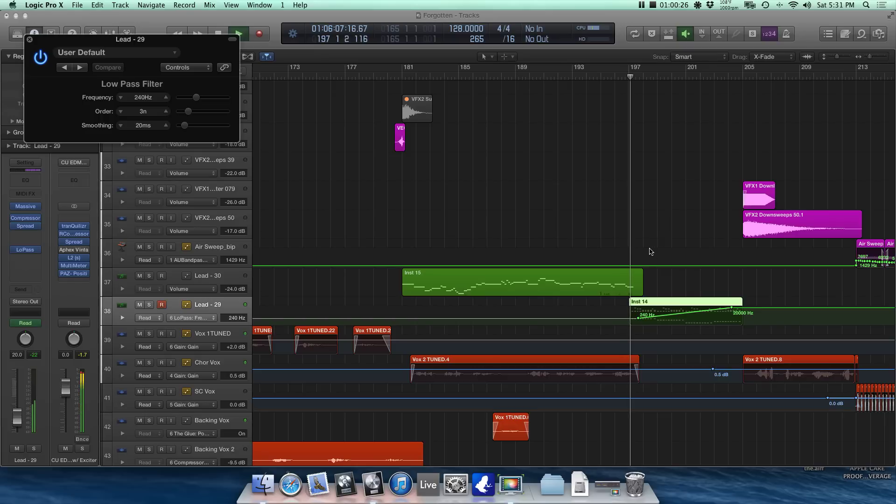
Step: Solo Lead - 29 during playback, unsolo it at about bar 204, and stop just before bar 205
{"action": "left_click", "coordinate": [149, 305]}
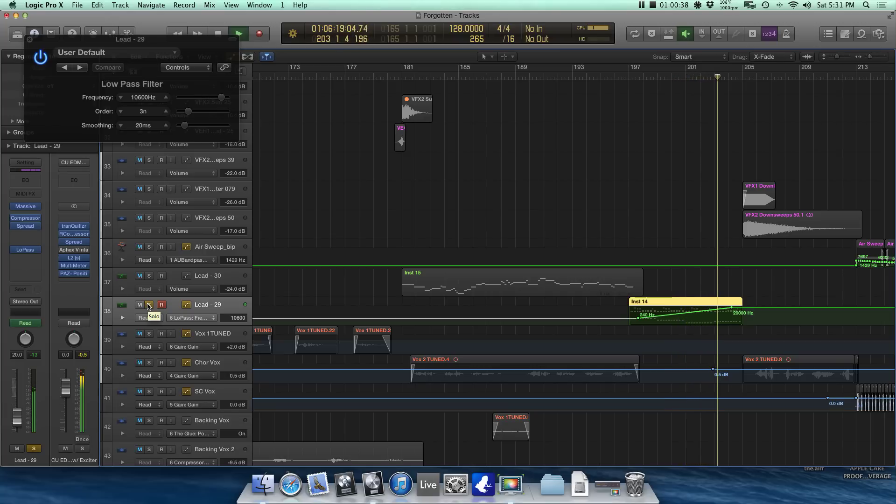
{"action": "left_click", "coordinate": [148, 305]}
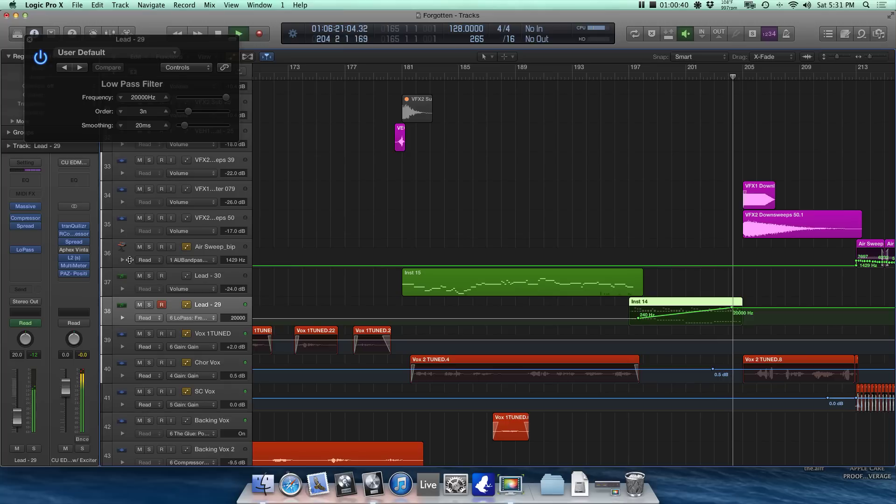
{"action": "key", "text": "space"}
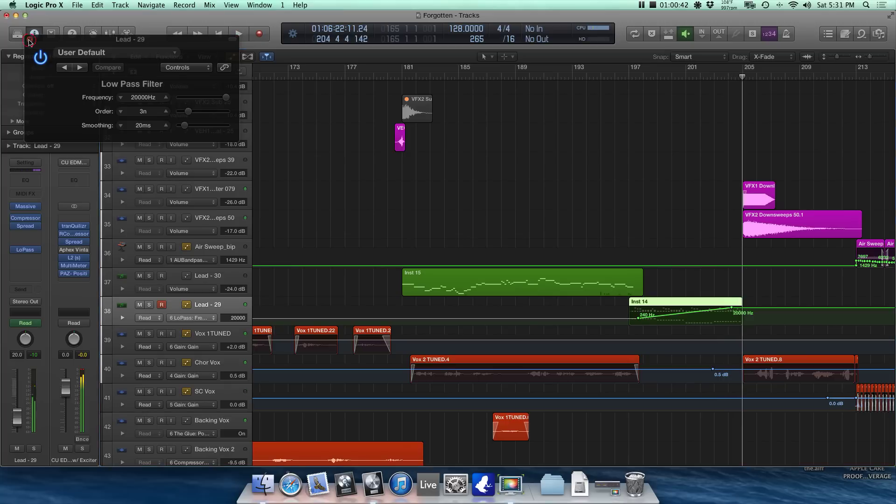
Step: Close the Low Pass Filter window and hide the track automation
{"action": "left_click", "coordinate": [29, 42]}
{"action": "key", "text": "super+Left"}
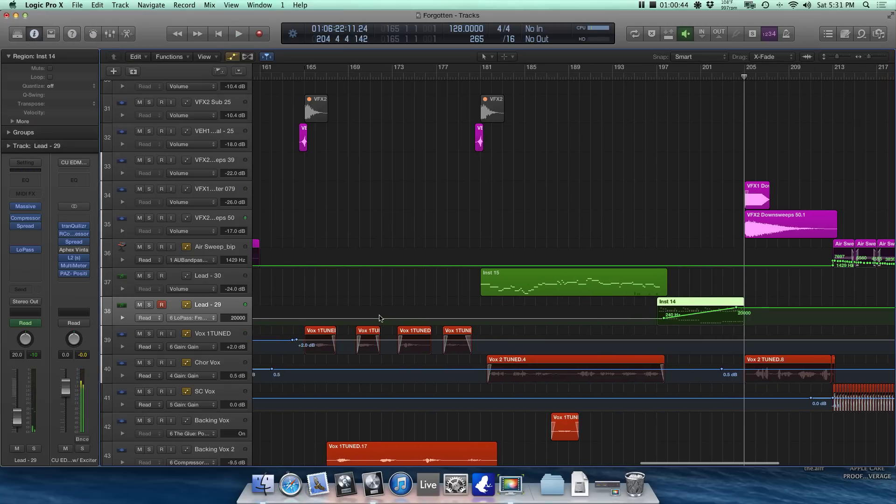
{"action": "key", "text": "a"}
{"action": "key", "text": "super+Left"}
{"action": "key", "text": "super+Left"}
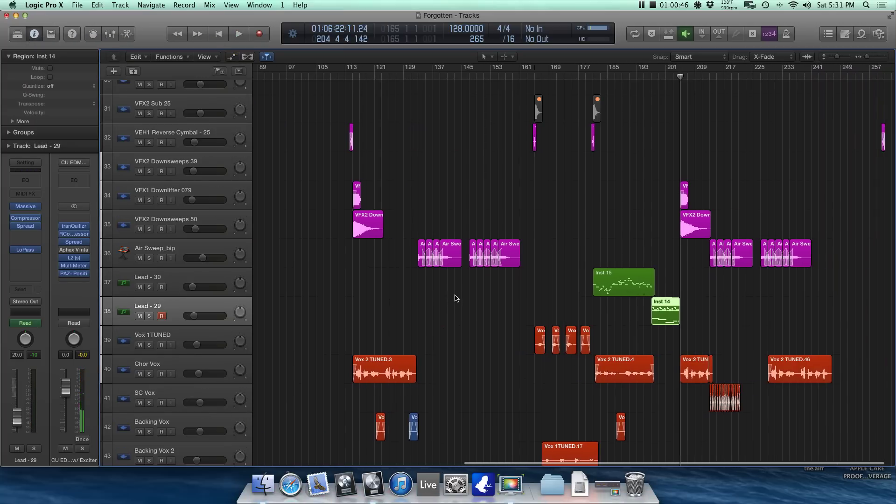
Step: Reduce the track heights to show tracks 23 to 41 and deselect the Lead - 29 region
{"action": "scroll", "coordinate": [455, 299], "scroll_direction": "right", "scroll_amount": 2}
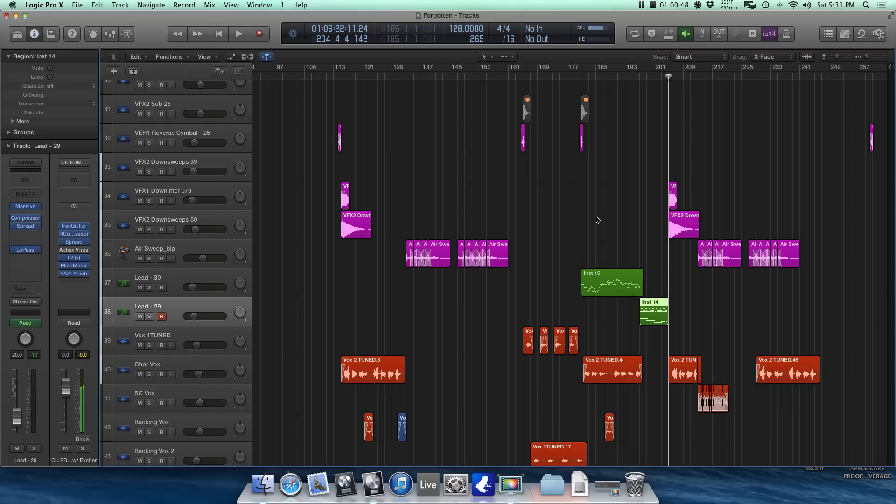
{"action": "key", "text": "super+Up"}
{"action": "scroll", "coordinate": [586, 213], "scroll_direction": "up", "scroll_amount": 3}
{"action": "key", "text": "super+Up"}
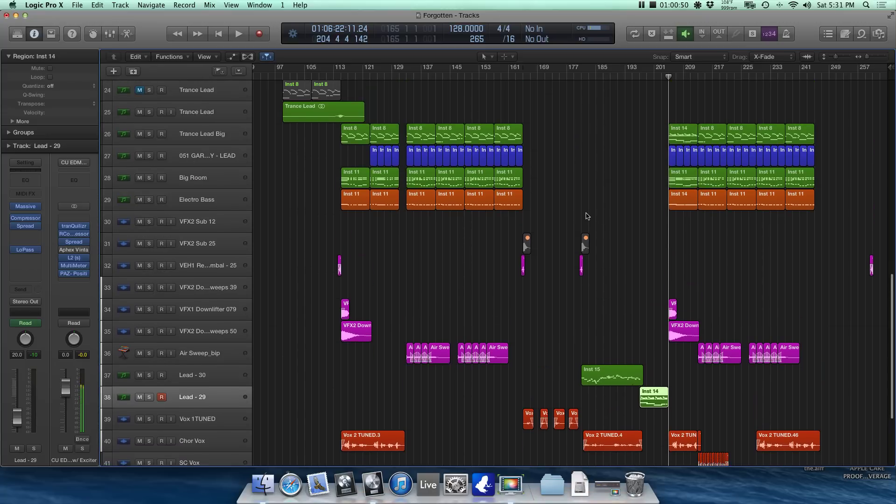
{"action": "scroll", "coordinate": [586, 213], "scroll_direction": "up", "scroll_amount": 1}
{"action": "left_click", "coordinate": [587, 216]}
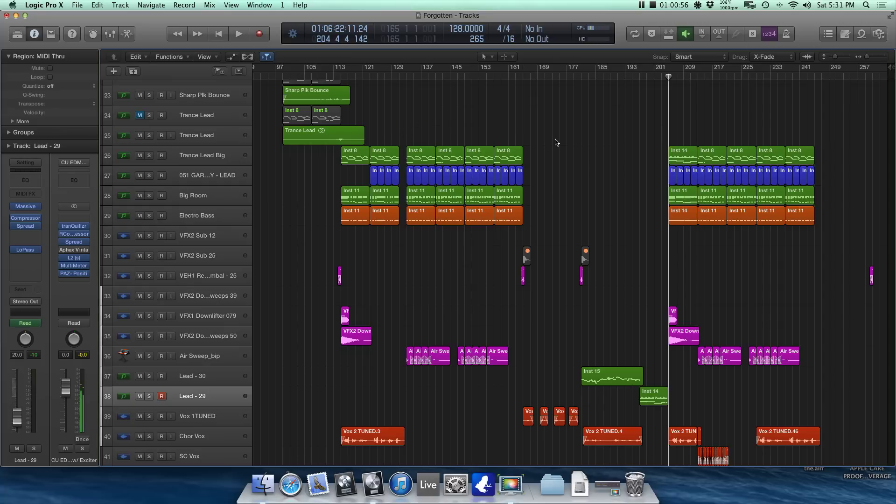
Step: Highlight the regions on tracks 26 to 29 at bar 113 and at bar 205 for comparison, and clear the selection
{"action": "left_click_drag", "start_coordinate": [339, 236], "coordinate": [402, 152]}
{"action": "left_click_drag", "start_coordinate": [626, 148], "coordinate": [690, 230]}
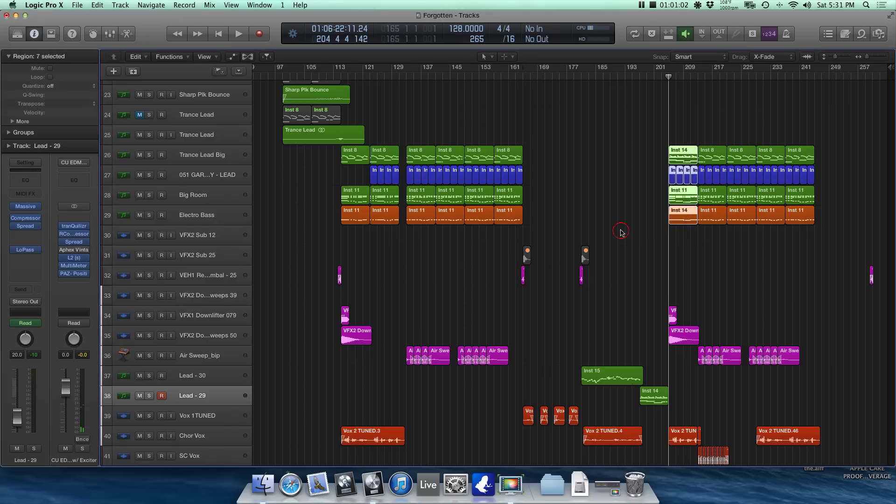
{"action": "left_click", "coordinate": [620, 229]}
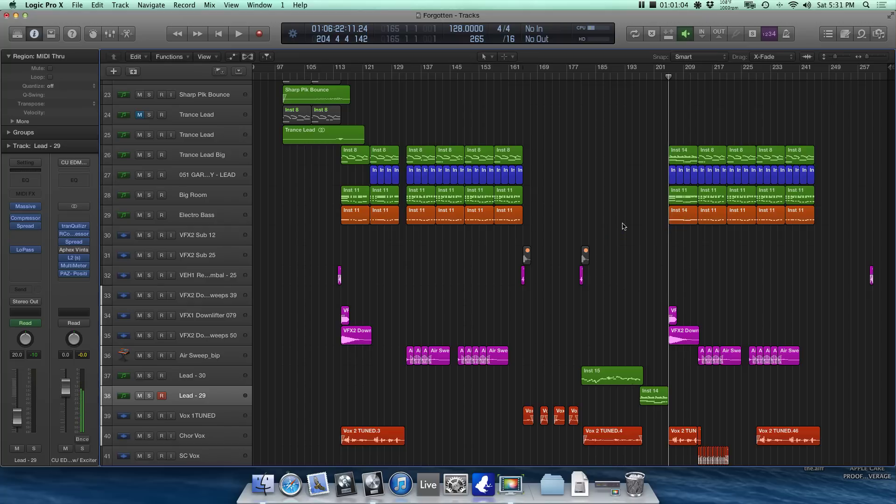
Step: Play the second drop from about bar 205 and examine the lead and bass regions on tracks 26 to 29
{"action": "key", "text": "space"}
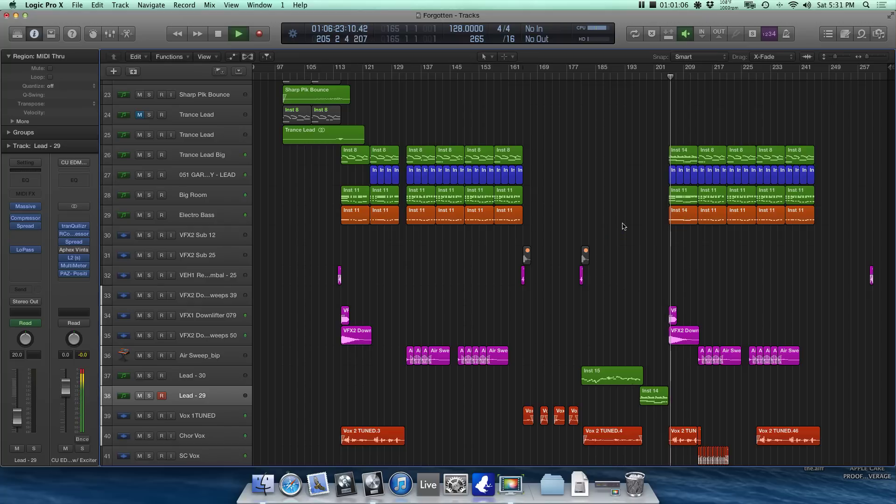
{"action": "scroll", "coordinate": [602, 304], "scroll_direction": "down", "scroll_amount": 1}
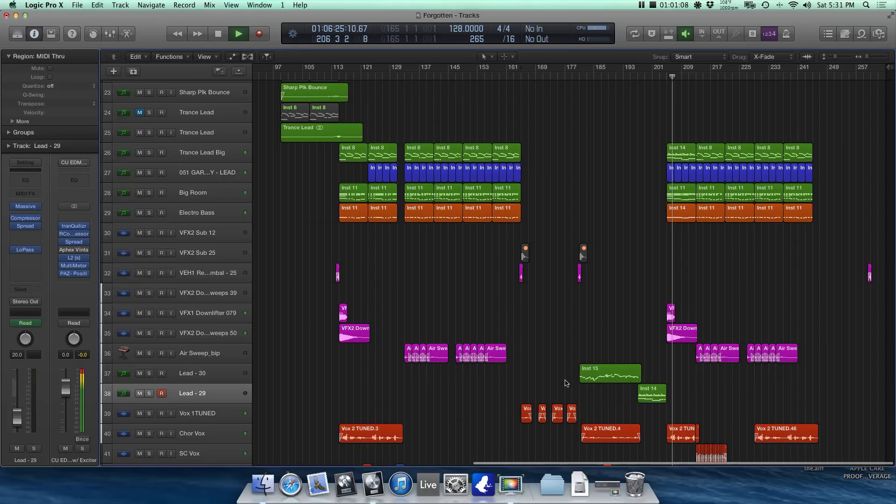
{"action": "key", "text": "super+Right"}
{"action": "key", "text": "super+Right"}
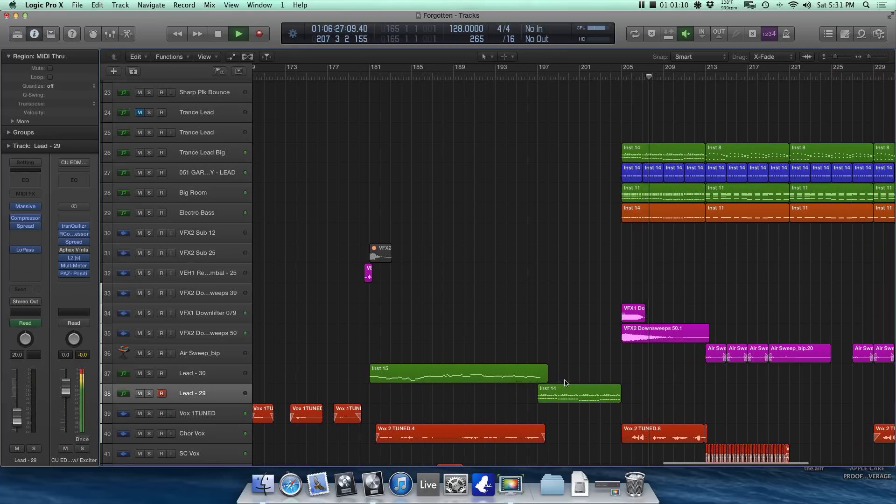
{"action": "scroll", "coordinate": [564, 383], "scroll_direction": "right", "scroll_amount": 2}
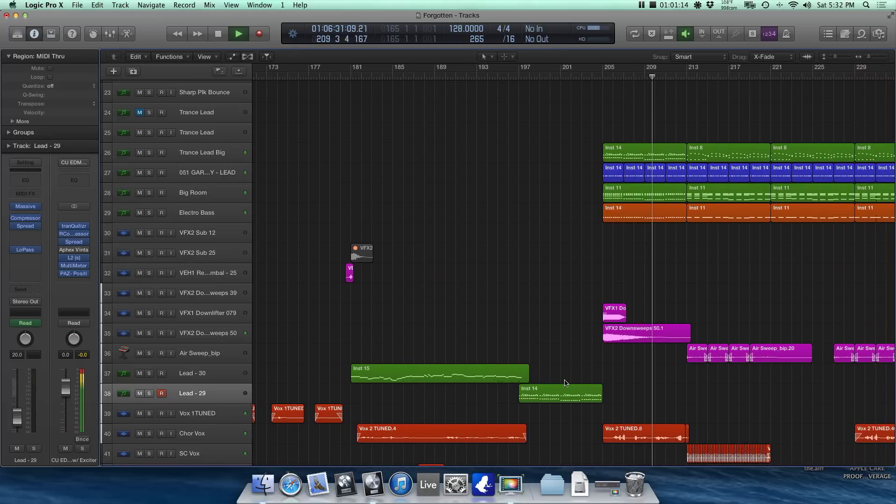
{"action": "scroll", "coordinate": [564, 382], "scroll_direction": "right", "scroll_amount": 3}
{"action": "key", "text": "super+Right"}
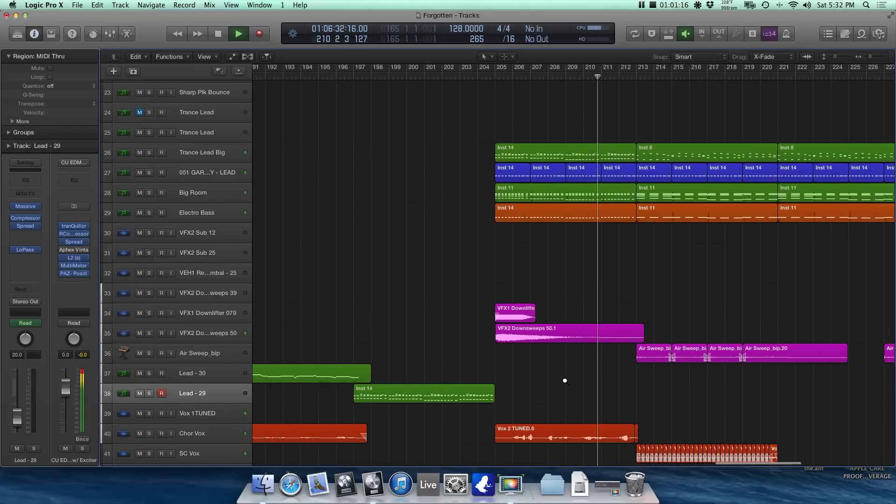
Step: Keep the drop playing while reviewing the vocal tracks, select the SC Vox track, and stop at bar 213
{"action": "scroll", "coordinate": [565, 380], "scroll_direction": "down", "scroll_amount": 5}
{"action": "key", "text": "super+Left"}
{"action": "key", "text": "super+Left"}
{"action": "key", "text": "super+Left"}
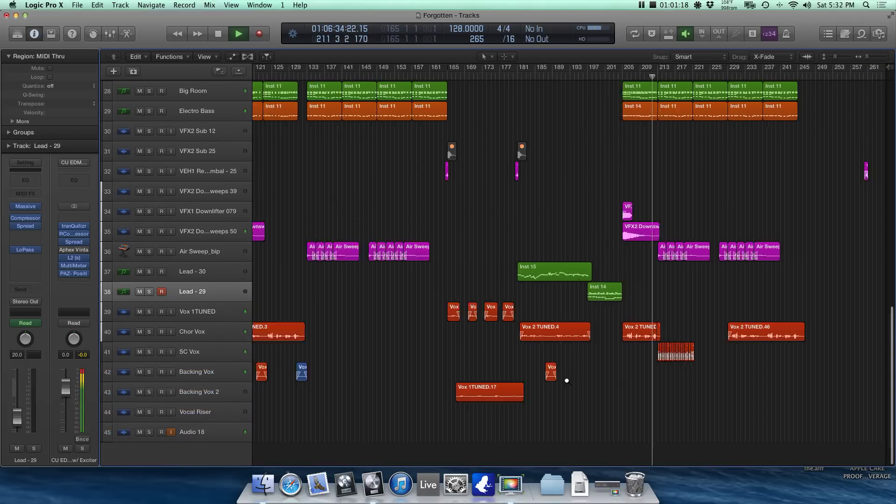
{"action": "scroll", "coordinate": [566, 380], "scroll_direction": "left", "scroll_amount": 2}
{"action": "key", "text": "super+Right"}
{"action": "scroll", "coordinate": [566, 382], "scroll_direction": "right", "scroll_amount": 5}
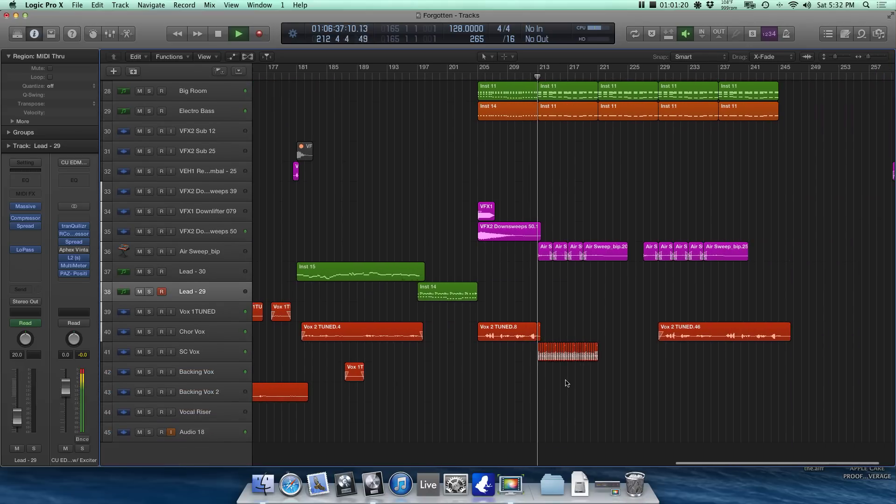
{"action": "left_click", "coordinate": [229, 352]}
{"action": "key", "text": "space"}
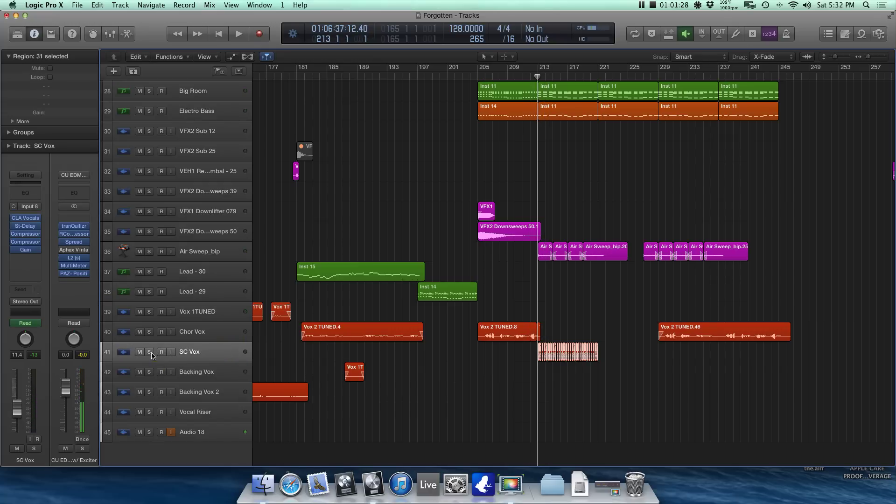
Step: Play the SC Vox chops from bar 213 with the track automation shown, and stop at about bar 221
{"action": "key", "text": "space"}
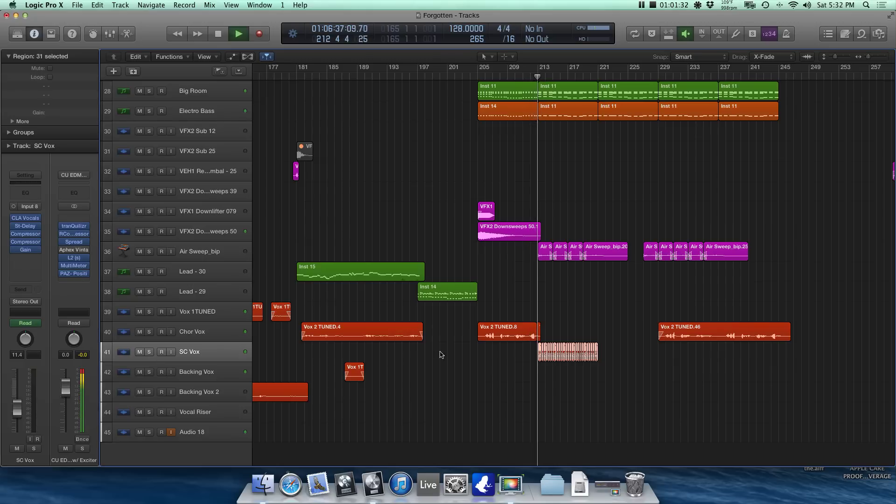
{"action": "key", "text": "super+Right"}
{"action": "key", "text": "super+Right"}
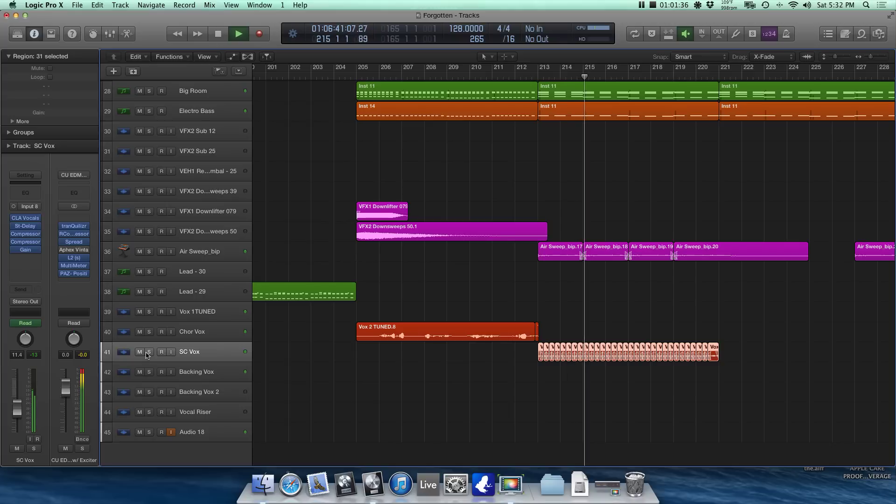
{"action": "key", "text": "a"}
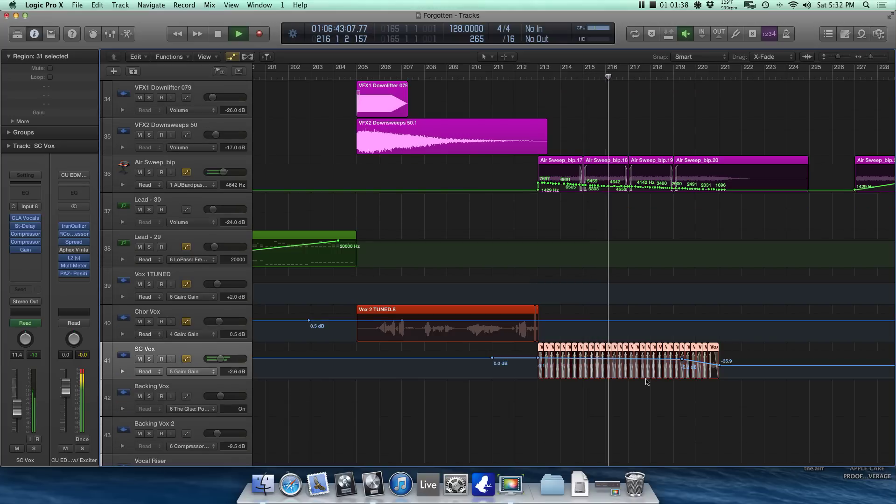
{"action": "key", "text": "super+Down"}
{"action": "key", "text": "super+Down"}
{"action": "scroll", "coordinate": [651, 383], "scroll_direction": "right", "scroll_amount": 5}
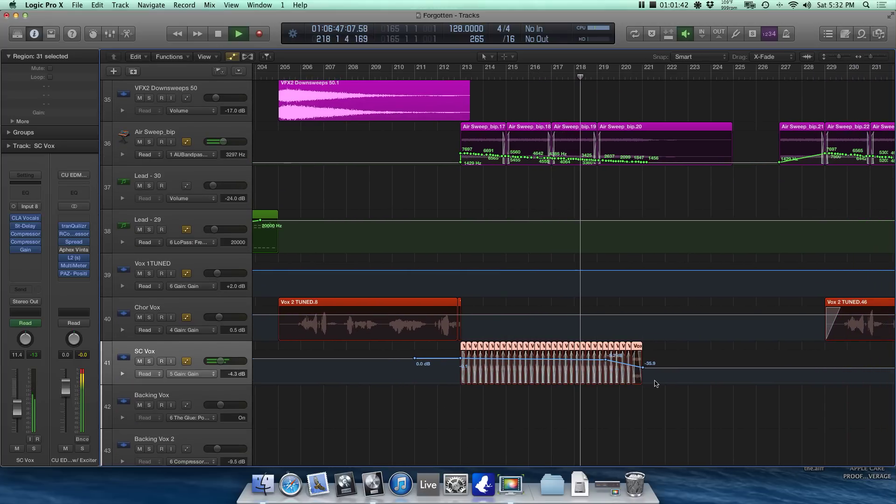
{"action": "scroll", "coordinate": [651, 382], "scroll_direction": "right", "scroll_amount": 2}
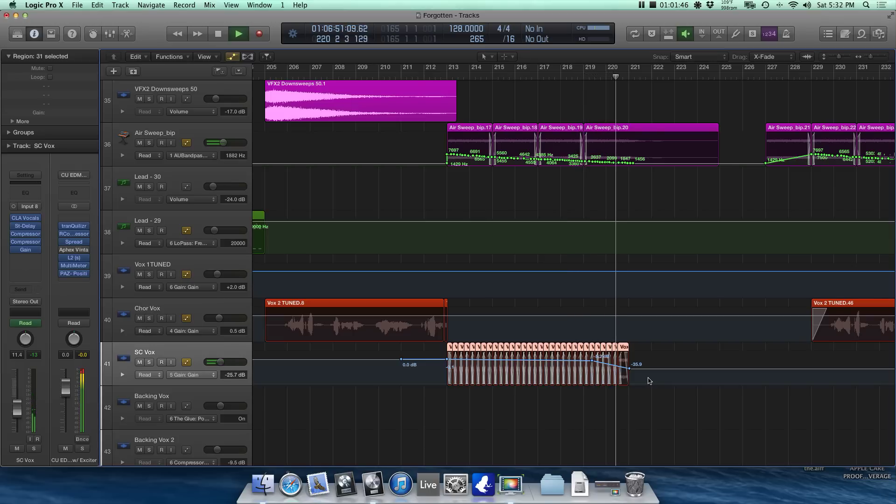
{"action": "key", "text": "space"}
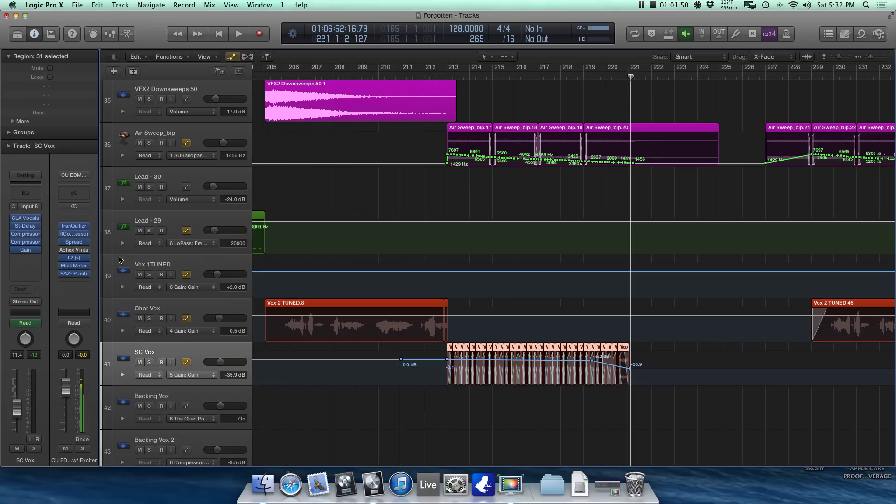
Step: Hide the track automation, clear the selection of the SC Vox regions, and show a wider stretch of the arrangement
{"action": "key", "text": "a"}
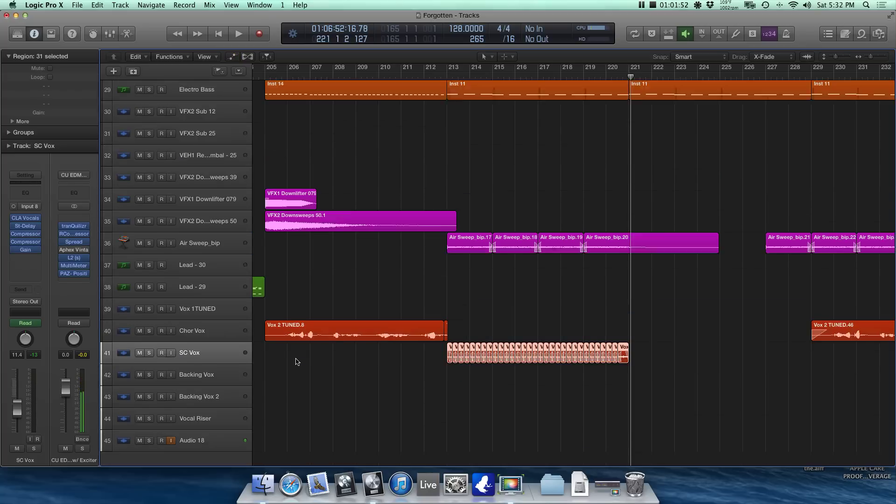
{"action": "key", "text": "super+Left"}
{"action": "left_click", "coordinate": [344, 371]}
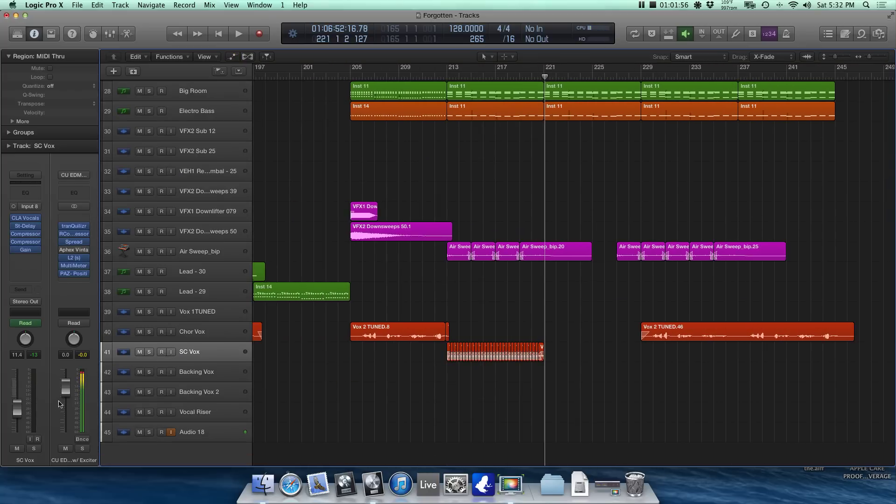
{"action": "mouse_move", "coordinate": [39, 254]}
{"action": "left_click", "coordinate": [312, 379]}
{"action": "scroll", "coordinate": [312, 378], "scroll_direction": "down", "scroll_amount": 10}
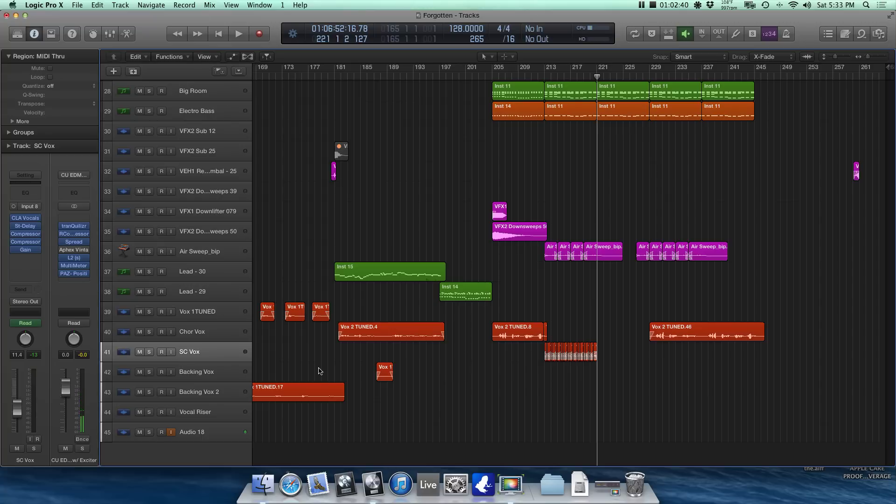
Step: Place the playhead at about bar 212, just before the SC Vox chops
{"action": "scroll", "coordinate": [394, 303], "scroll_direction": "up", "scroll_amount": 8}
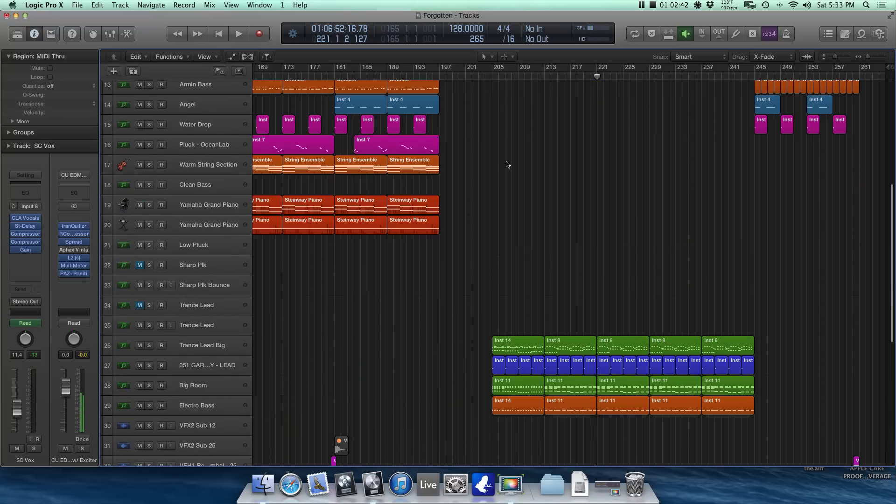
{"action": "left_click", "coordinate": [540, 80]}
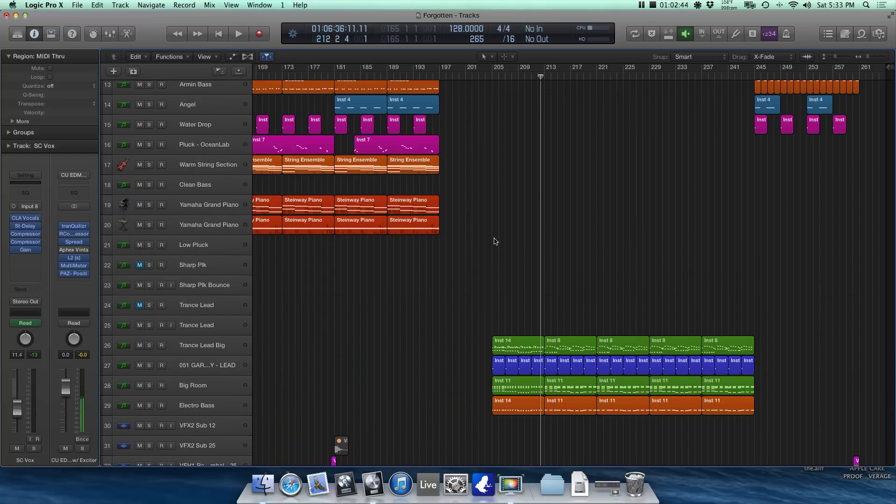
{"action": "scroll", "coordinate": [493, 242], "scroll_direction": "down", "scroll_amount": 5}
{"action": "scroll", "coordinate": [463, 263], "scroll_direction": "down", "scroll_amount": 2}
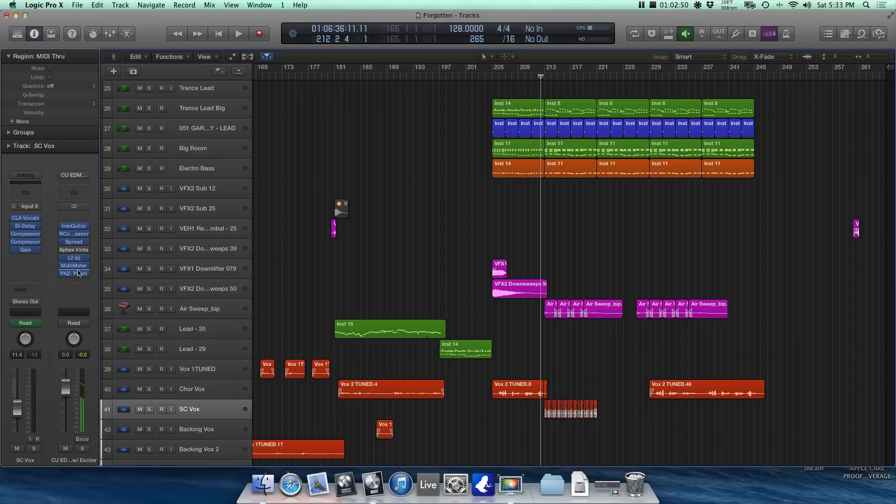
Step: Try a ratio of 23:1 in SC Vox's CU Pumping Bass 2 Compressor, restore it to 9.8:1, and close the plug-in
{"action": "left_click", "coordinate": [27, 243]}
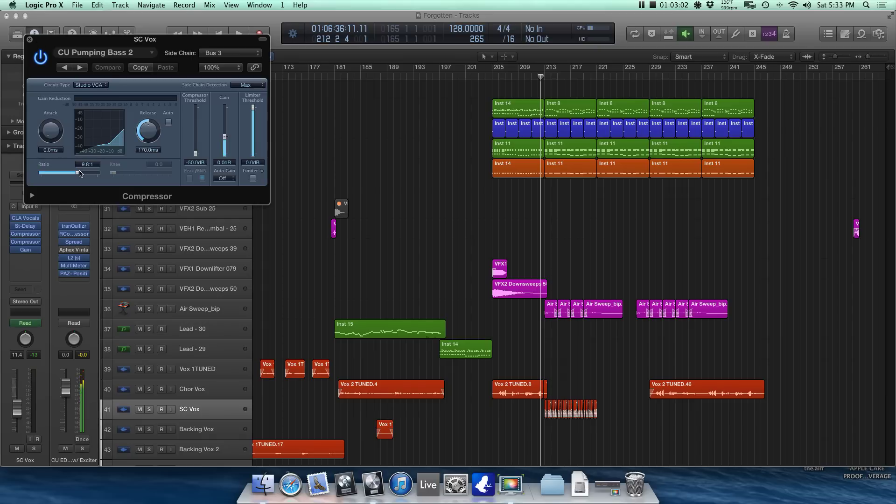
{"action": "left_click_drag", "start_coordinate": [78, 175], "coordinate": [119, 183]}
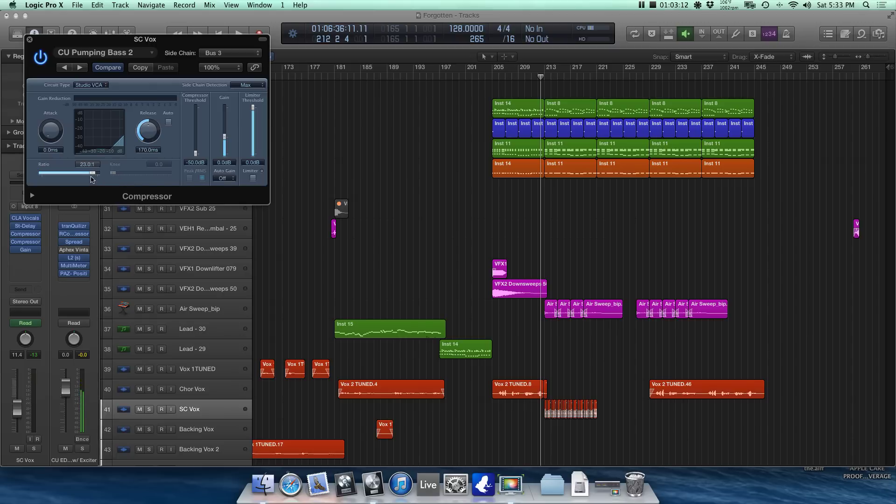
{"action": "left_click_drag", "start_coordinate": [96, 173], "coordinate": [69, 173]}
{"action": "left_click", "coordinate": [103, 68]}
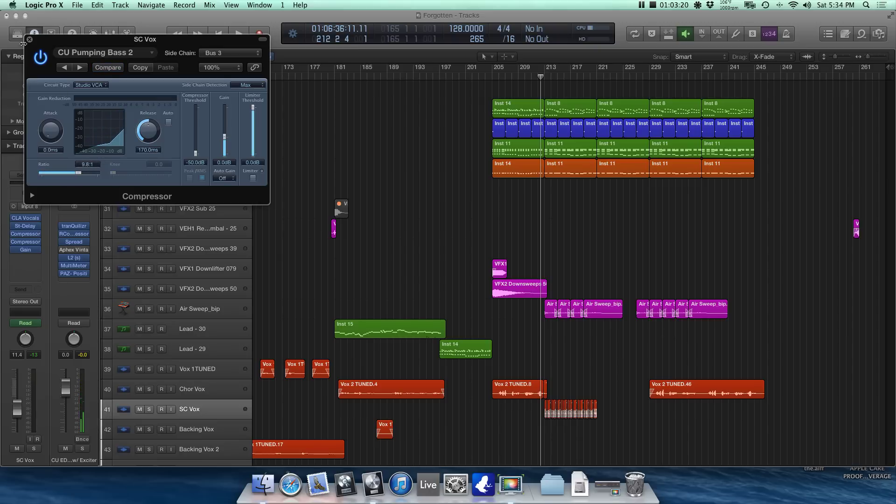
{"action": "left_click", "coordinate": [29, 40]}
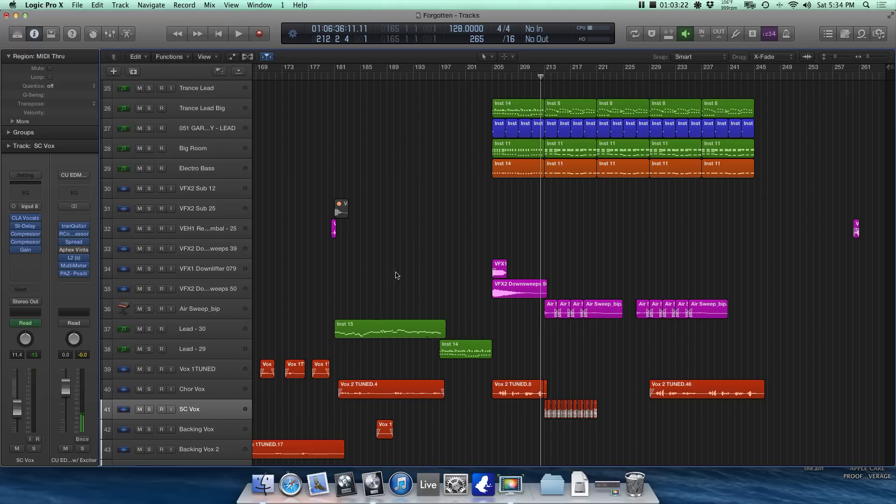
Step: Review the arrangement from the shaker tracks down to the vocals and place the playhead at bar 229
{"action": "scroll", "coordinate": [474, 262], "scroll_direction": "left", "scroll_amount": 1}
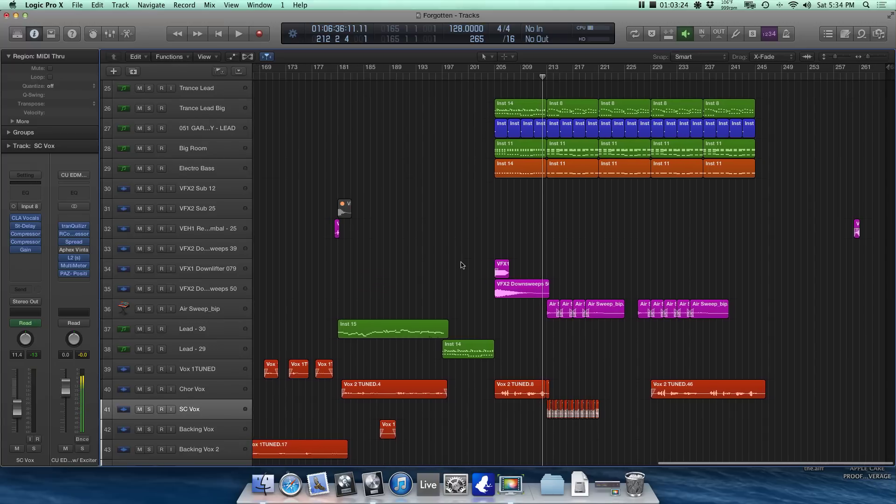
{"action": "scroll", "coordinate": [461, 265], "scroll_direction": "up", "scroll_amount": 15}
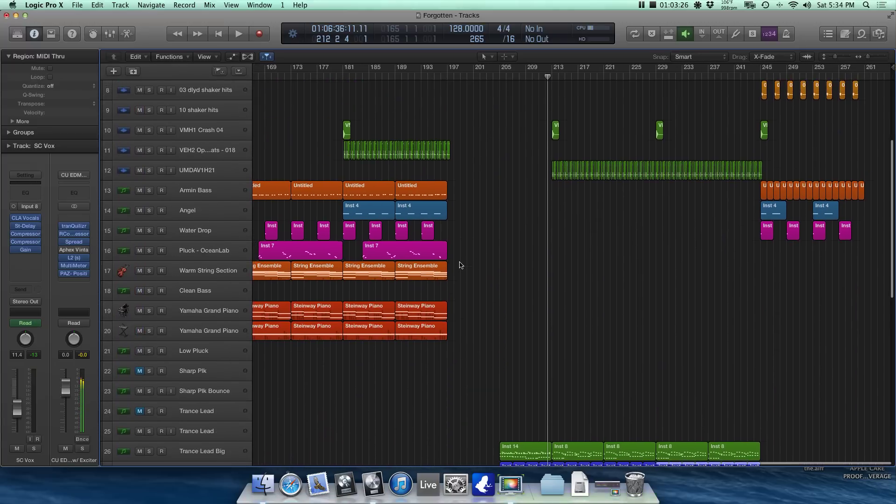
{"action": "scroll", "coordinate": [460, 265], "scroll_direction": "down", "scroll_amount": 6}
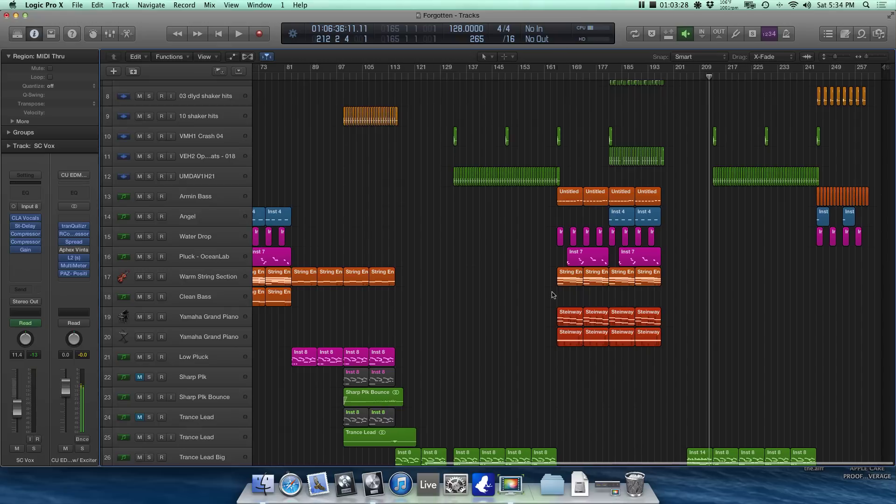
{"action": "scroll", "coordinate": [554, 295], "scroll_direction": "down", "scroll_amount": 8}
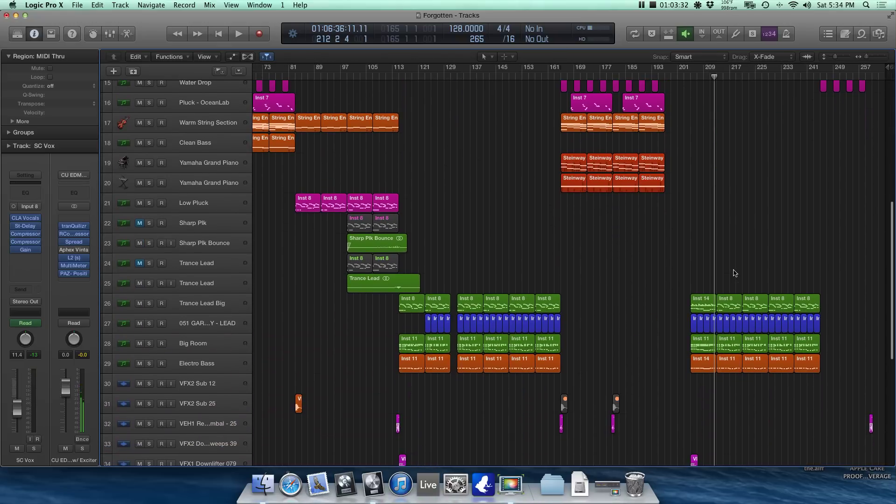
{"action": "scroll", "coordinate": [703, 315], "scroll_direction": "down", "scroll_amount": 9}
{"action": "left_click_drag", "start_coordinate": [759, 72], "coordinate": [765, 74]}
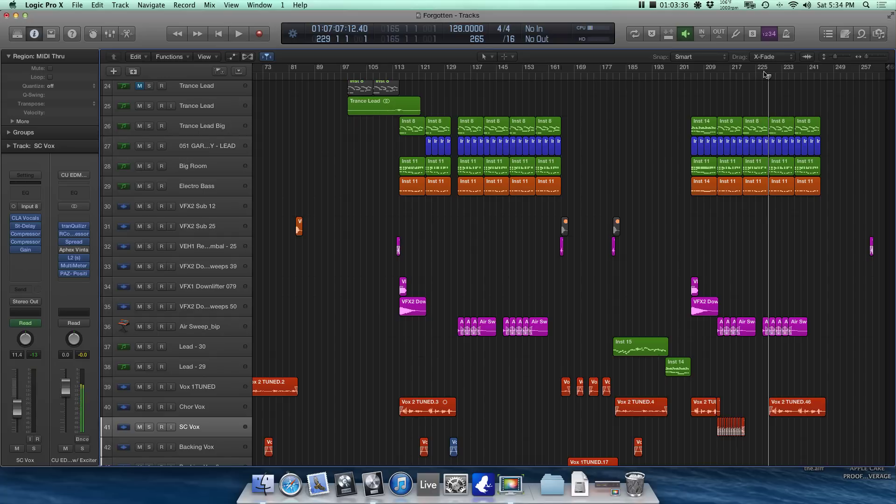
Step: Play the second half of the drop from bar 229 and stop at about bar 236
{"action": "key", "text": "space"}
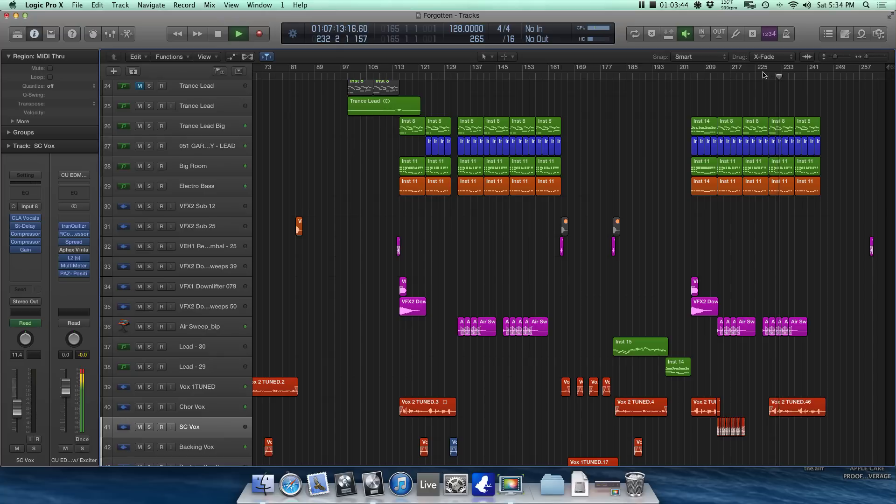
{"action": "scroll", "coordinate": [766, 129], "scroll_direction": "right", "scroll_amount": 1}
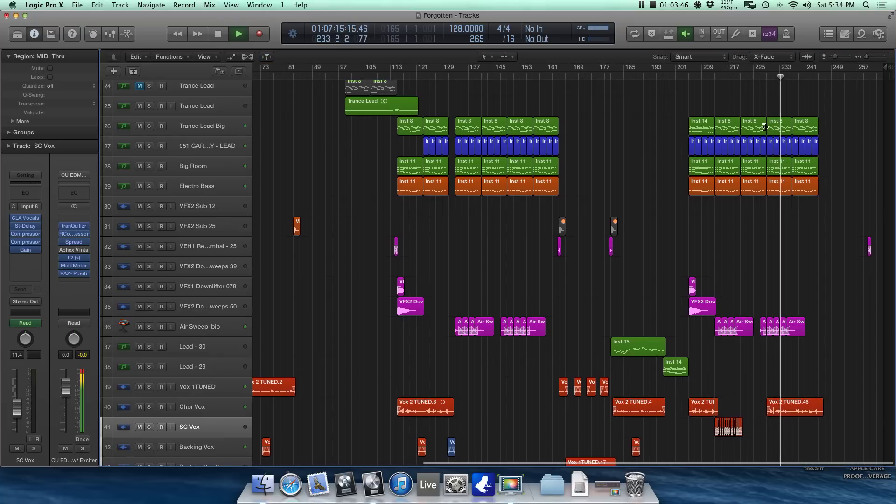
{"action": "scroll", "coordinate": [766, 129], "scroll_direction": "right", "scroll_amount": 5}
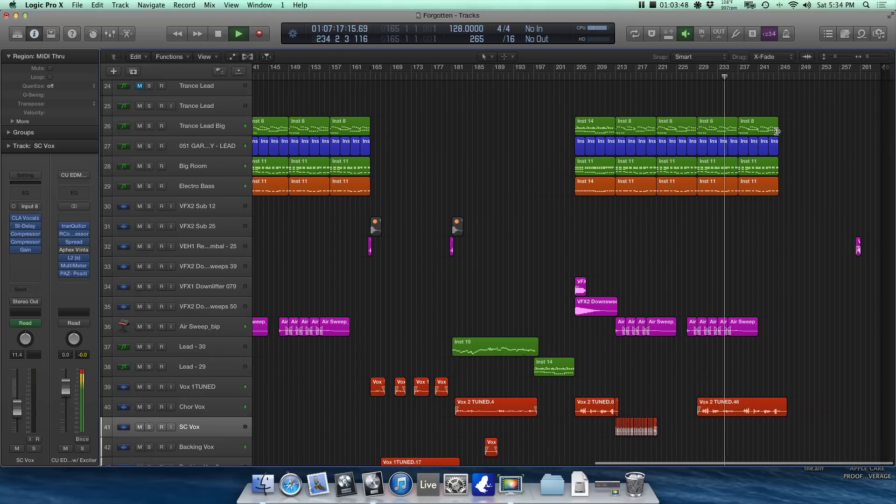
{"action": "scroll", "coordinate": [770, 131], "scroll_direction": "up", "scroll_amount": 8}
{"action": "scroll", "coordinate": [777, 128], "scroll_direction": "left", "scroll_amount": 1}
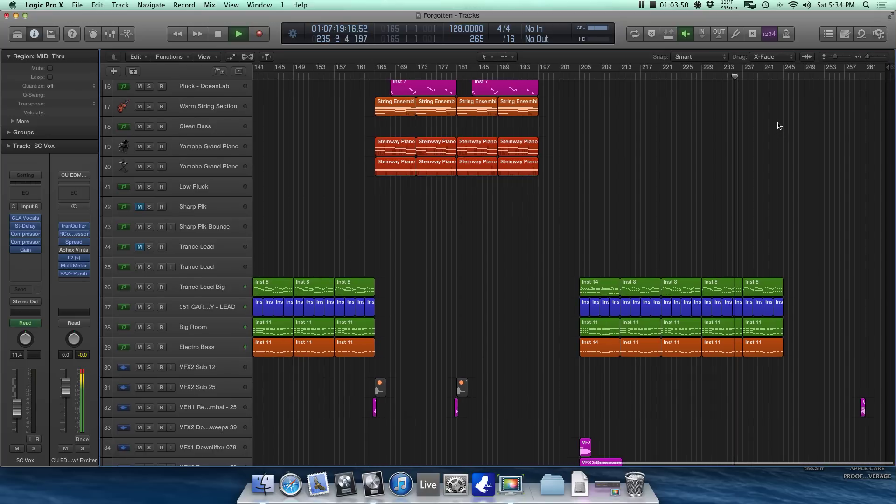
{"action": "key", "text": "space"}
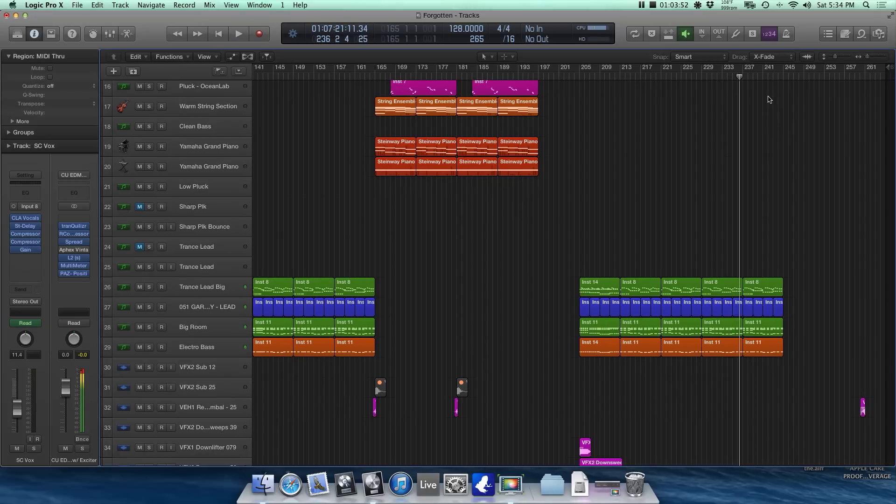
Step: Play the outro from bar 244 and stop at about bar 248
{"action": "scroll", "coordinate": [770, 100], "scroll_direction": "up", "scroll_amount": 15}
{"action": "left_click", "coordinate": [781, 77]}
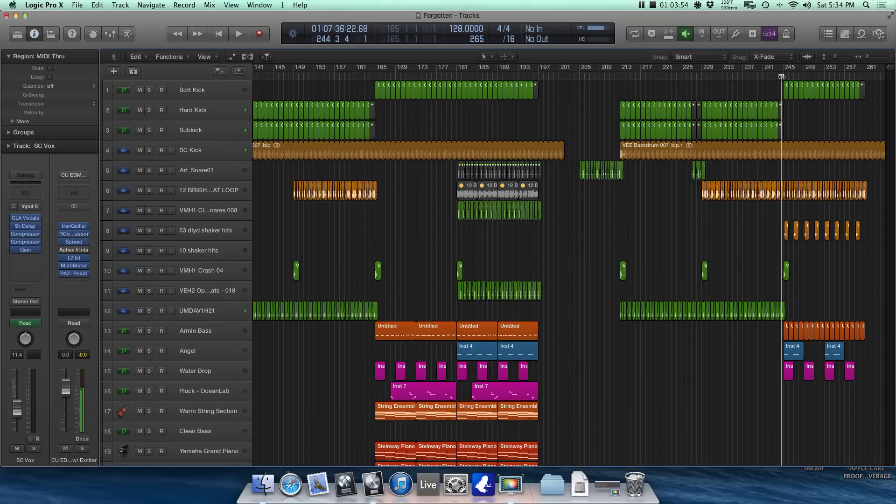
{"action": "key", "text": "space"}
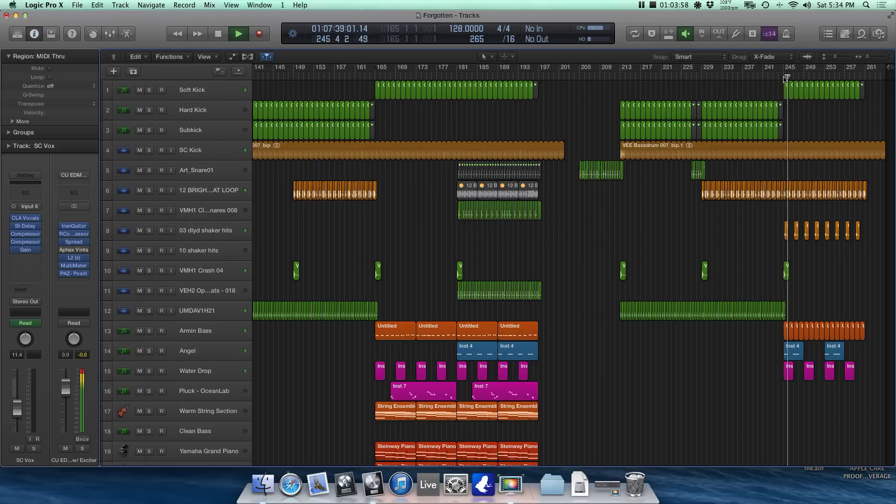
{"action": "scroll", "coordinate": [784, 78], "scroll_direction": "left", "scroll_amount": 5}
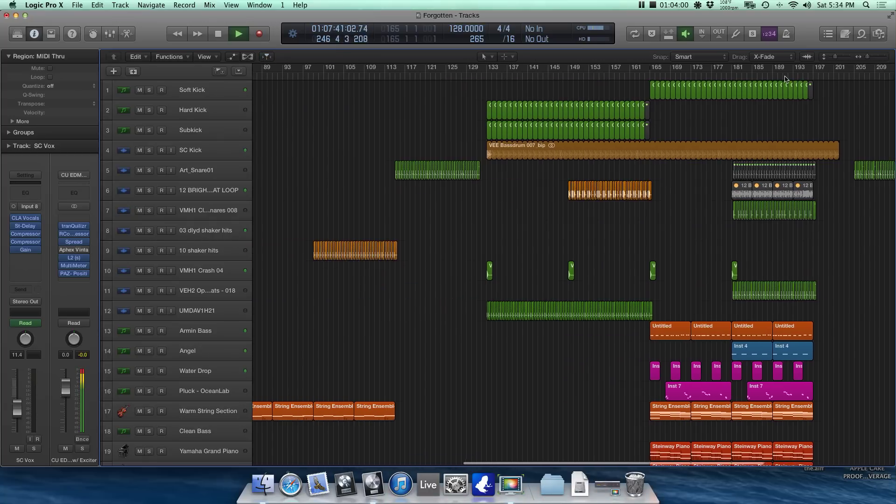
{"action": "scroll", "coordinate": [786, 78], "scroll_direction": "right", "scroll_amount": 5}
{"action": "scroll", "coordinate": [786, 79], "scroll_direction": "left", "scroll_amount": 2}
{"action": "key", "text": "space"}
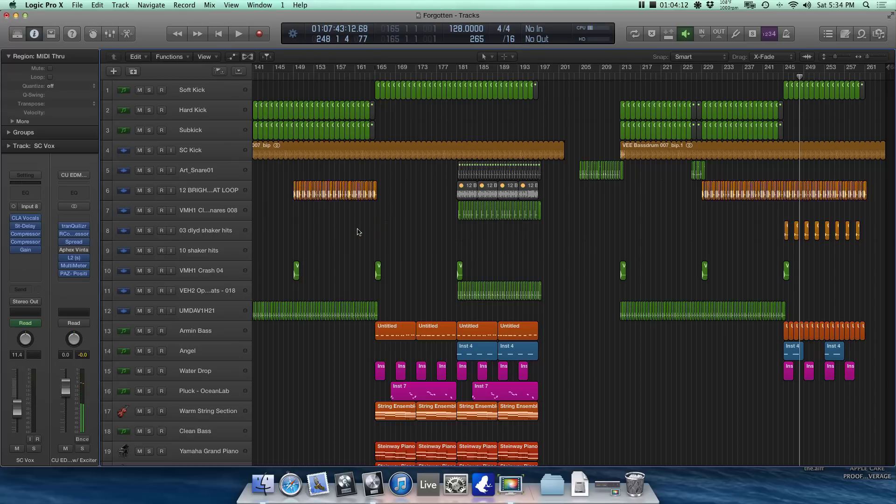
Step: Return the playhead to the project start and look through the master channel's user channel strip settings, including EDM MASTER
{"action": "key", "text": "Return"}
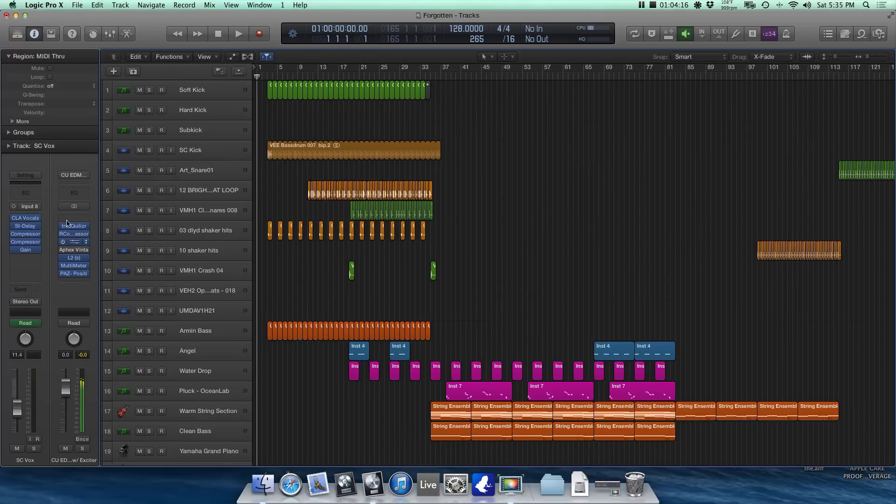
{"action": "left_click", "coordinate": [74, 175]}
{"action": "mouse_move", "coordinate": [110, 260]}
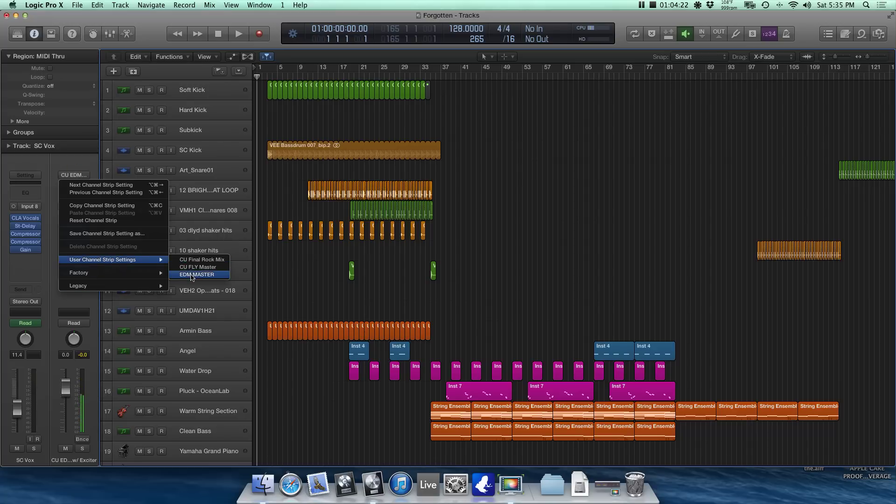
{"action": "left_click", "coordinate": [37, 168]}
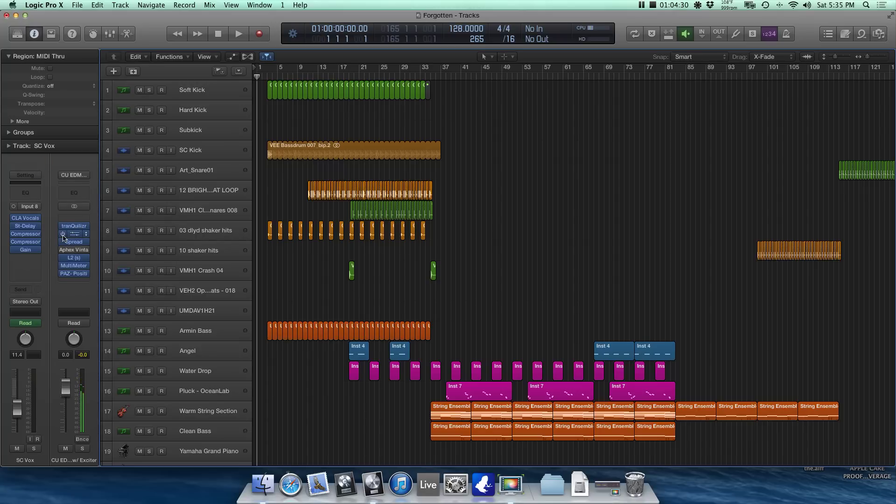
Step: Bypass RCompressor, Spread and L2 on the master channel, and set out the MultiMeter and PAZ Position windows one above the other
{"action": "left_click", "coordinate": [62, 257]}
{"action": "left_click", "coordinate": [74, 265]}
{"action": "left_click", "coordinate": [74, 274]}
{"action": "left_click_drag", "start_coordinate": [161, 48], "coordinate": [730, 88]}
{"action": "left_click_drag", "start_coordinate": [201, 45], "coordinate": [772, 246]}
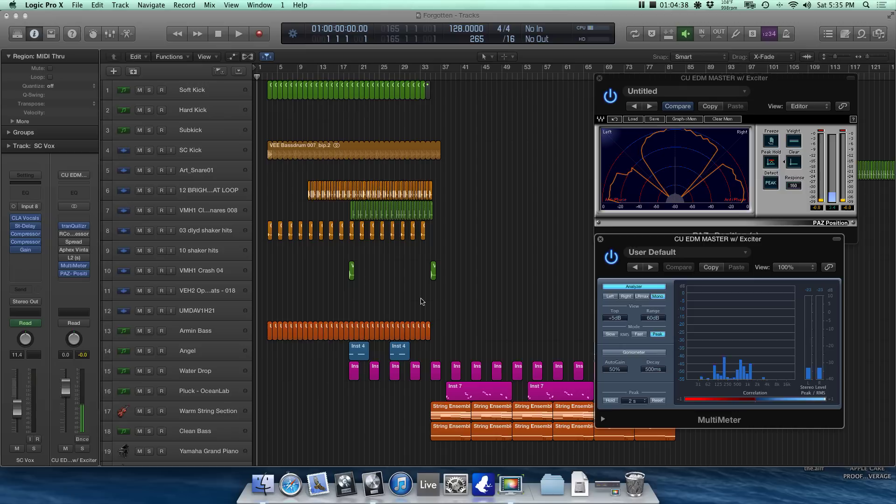
Step: Re-enable L2, Spread and RCompressor on the master channel, leaving the Aphex Vintage Exciter bypassed
{"action": "mouse_move", "coordinate": [79, 227]}
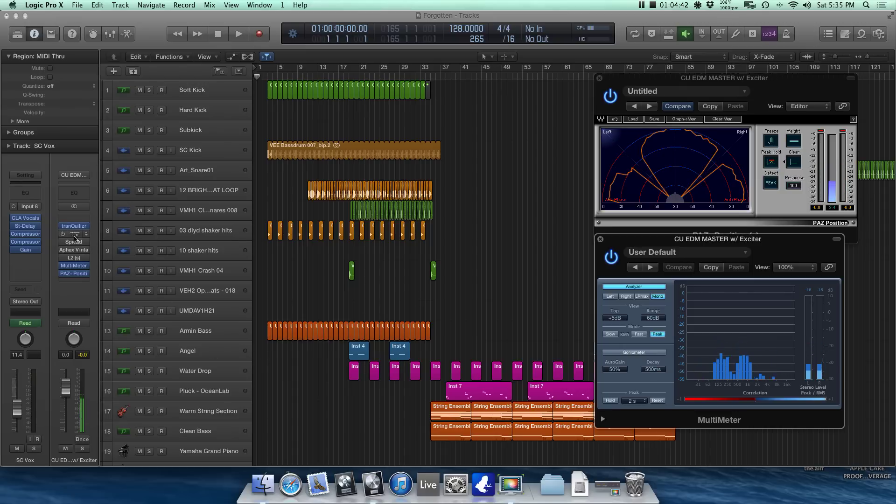
{"action": "mouse_move", "coordinate": [65, 258]}
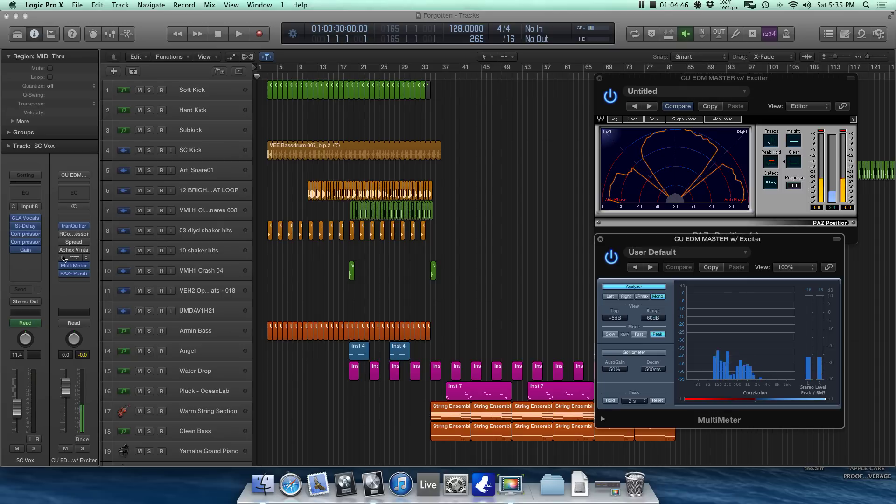
{"action": "left_click_drag", "start_coordinate": [64, 258], "coordinate": [61, 234]}
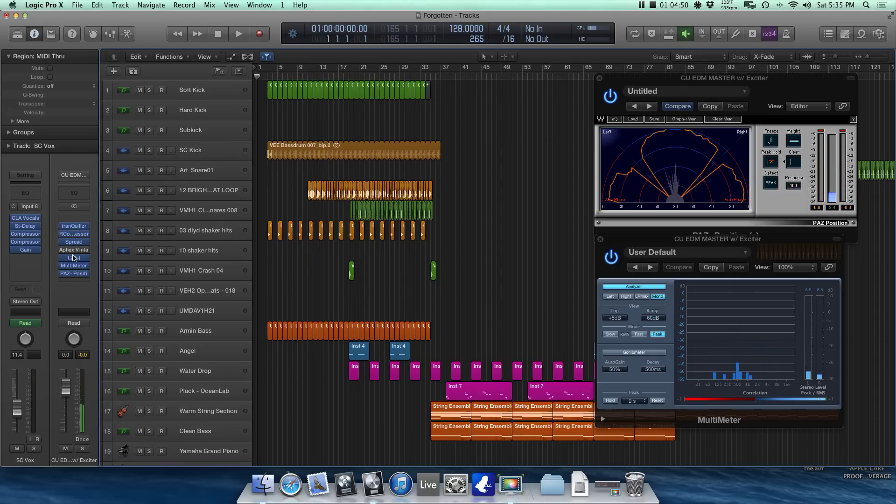
Step: Open the master channel's tranQuilizr EQ clear of the channel strips and examine its curve around the 806 Hz and 1.84 kHz bands
{"action": "mouse_move", "coordinate": [73, 241]}
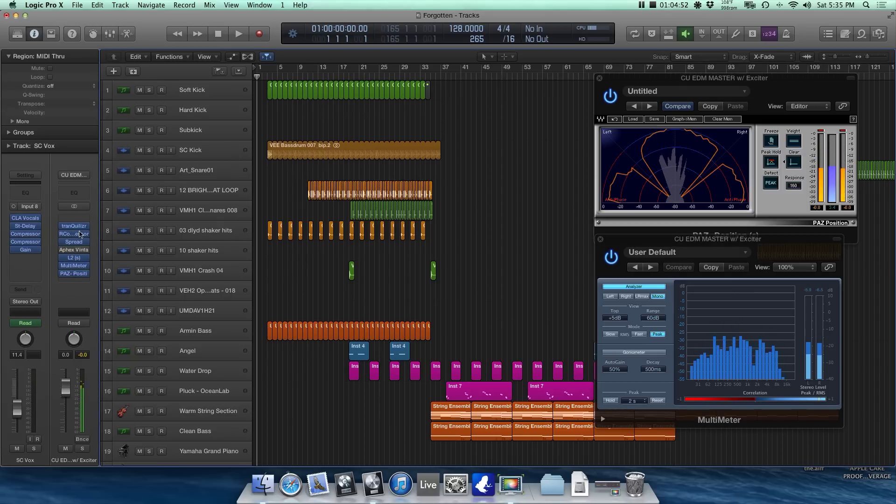
{"action": "mouse_move", "coordinate": [84, 227]}
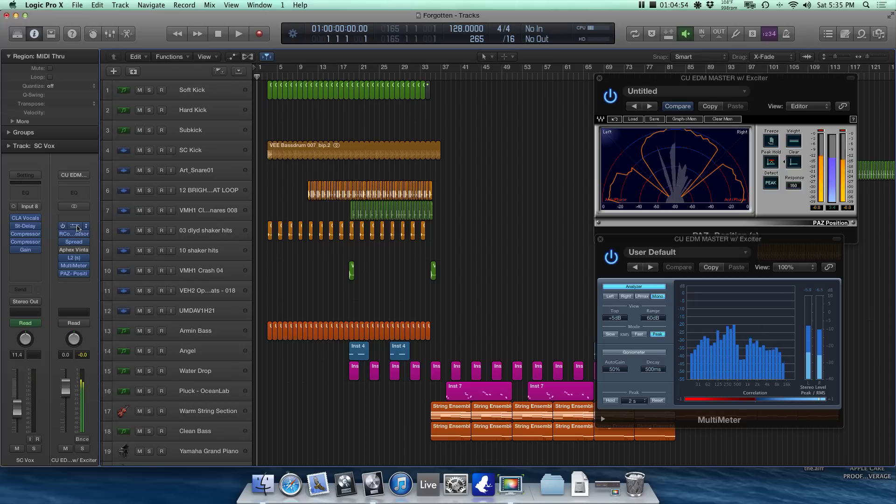
{"action": "left_click", "coordinate": [75, 227]}
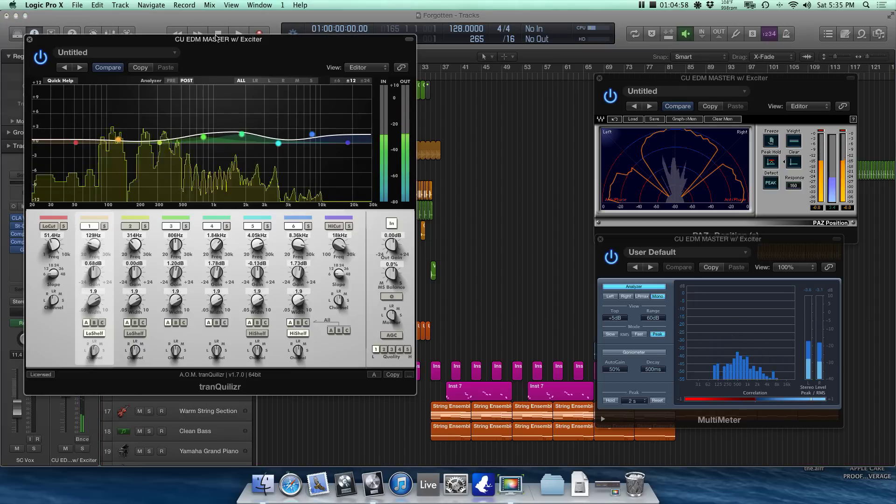
{"action": "left_click_drag", "start_coordinate": [216, 37], "coordinate": [373, 37]}
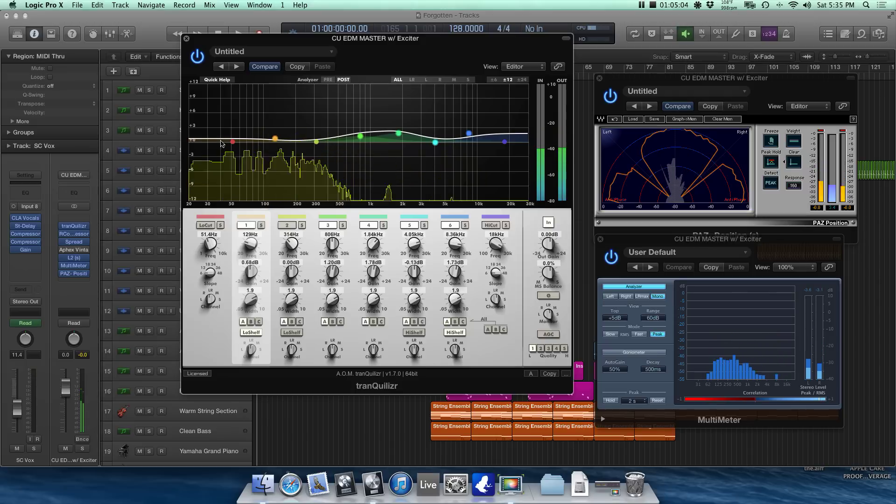
{"action": "left_click", "coordinate": [371, 139]}
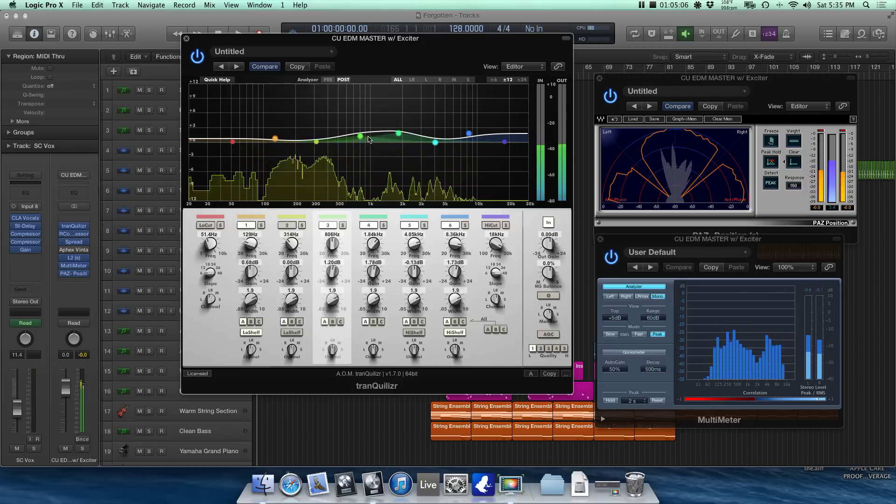
{"action": "left_click", "coordinate": [398, 135]}
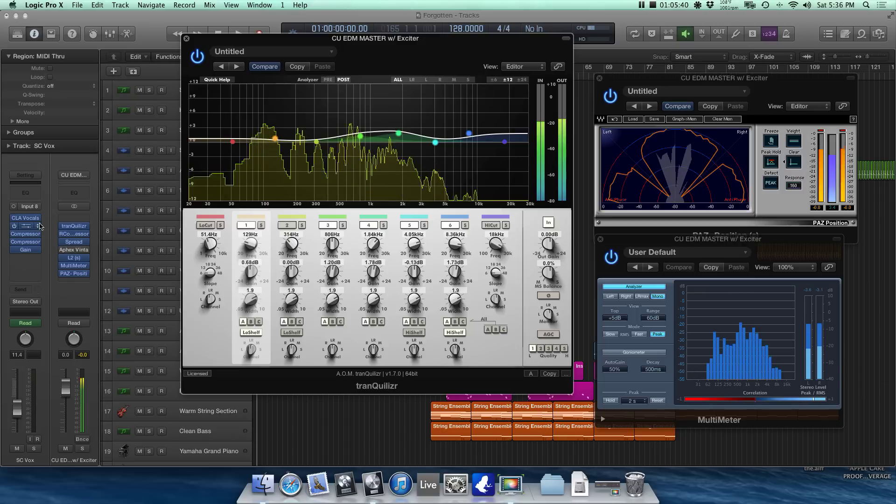
Step: Try a Channel EQ ahead of tranQuilizr on the master channel for comparison, and close both plug-in windows
{"action": "left_click", "coordinate": [81, 196]}
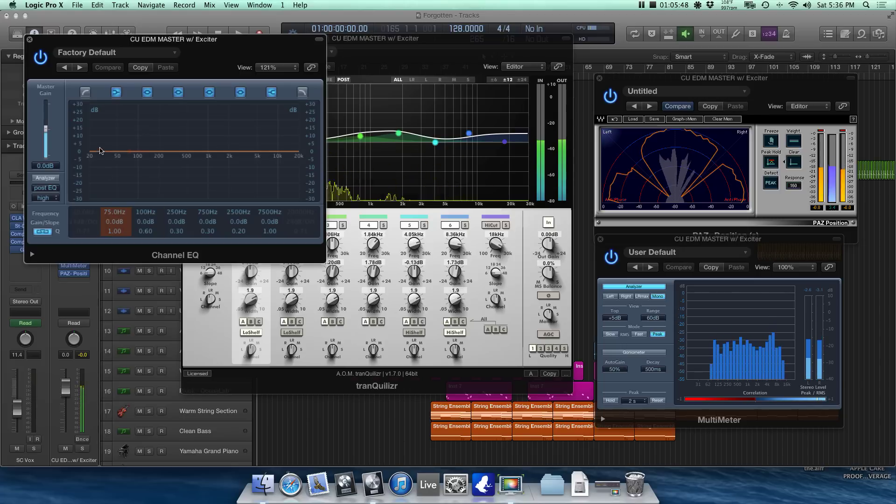
{"action": "left_click_drag", "start_coordinate": [182, 41], "coordinate": [385, 28]}
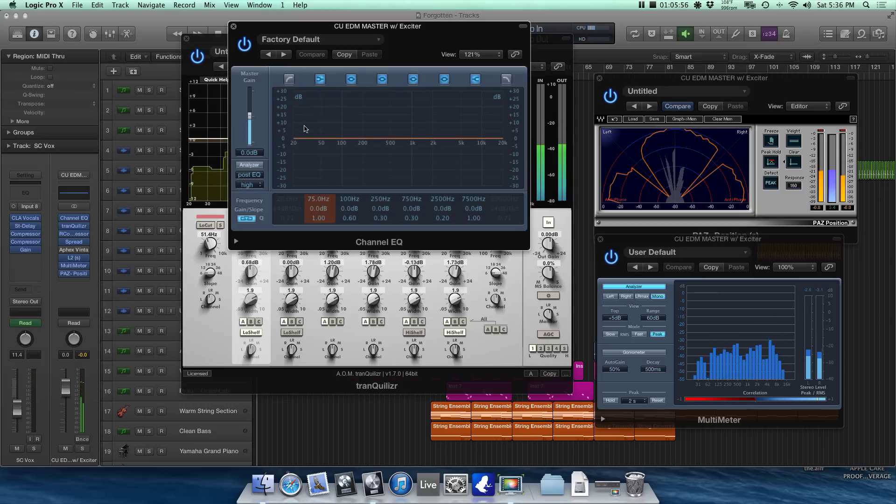
{"action": "left_click", "coordinate": [233, 26]}
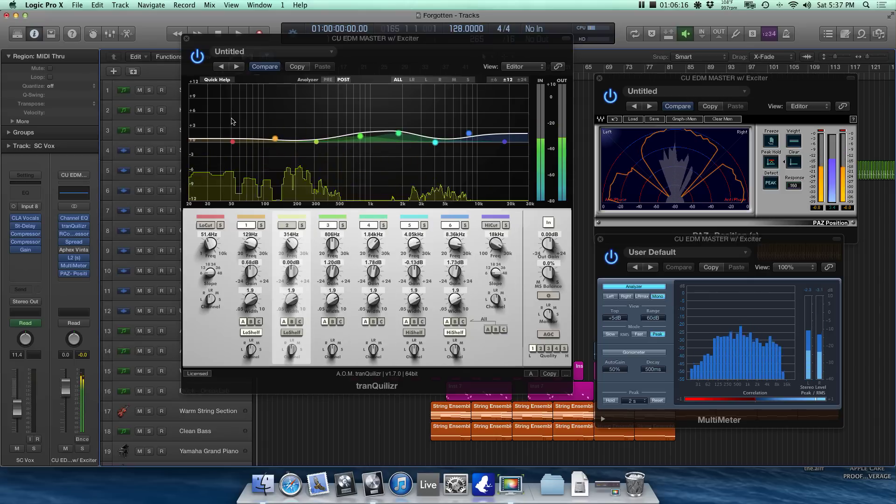
{"action": "left_click", "coordinate": [186, 40]}
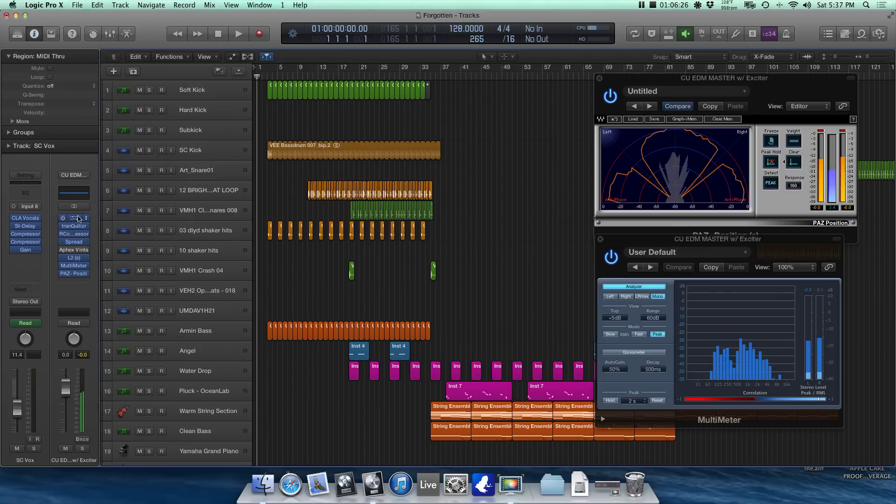
{"action": "left_click", "coordinate": [87, 221]}
{"action": "left_click", "coordinate": [89, 234]}
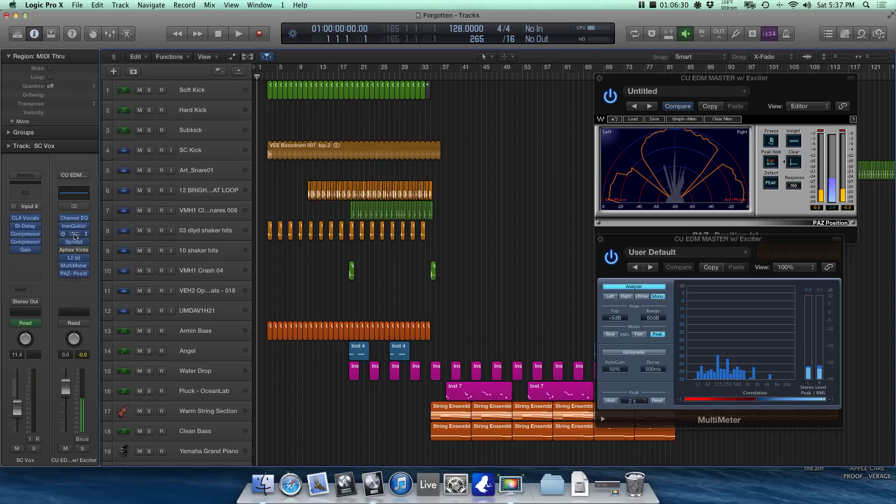
Step: Review the master RCompressor's Master Electro firm factory preset, set its ratio to 2.53 and gain to -0.2, and close it
{"action": "left_click", "coordinate": [74, 236]}
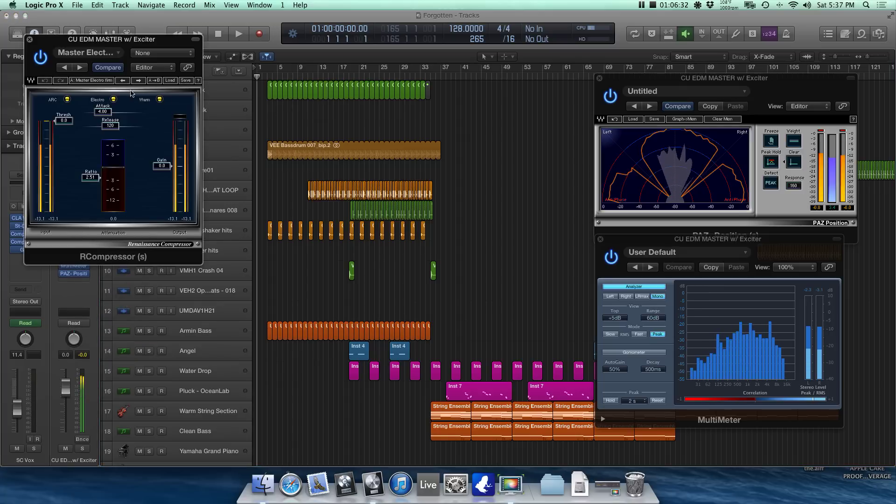
{"action": "left_click", "coordinate": [88, 52]}
{"action": "mouse_move", "coordinate": [101, 222]}
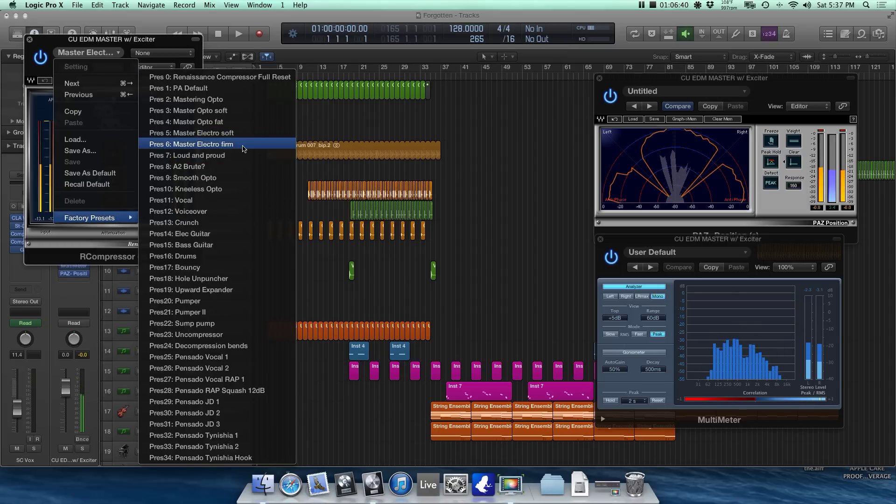
{"action": "left_click", "coordinate": [158, 42]}
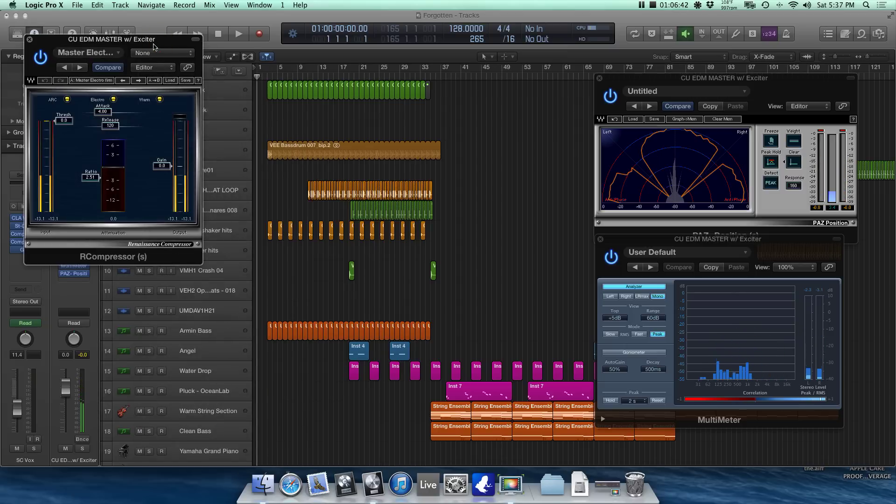
{"action": "left_click", "coordinate": [111, 52]}
{"action": "left_click", "coordinate": [111, 52]}
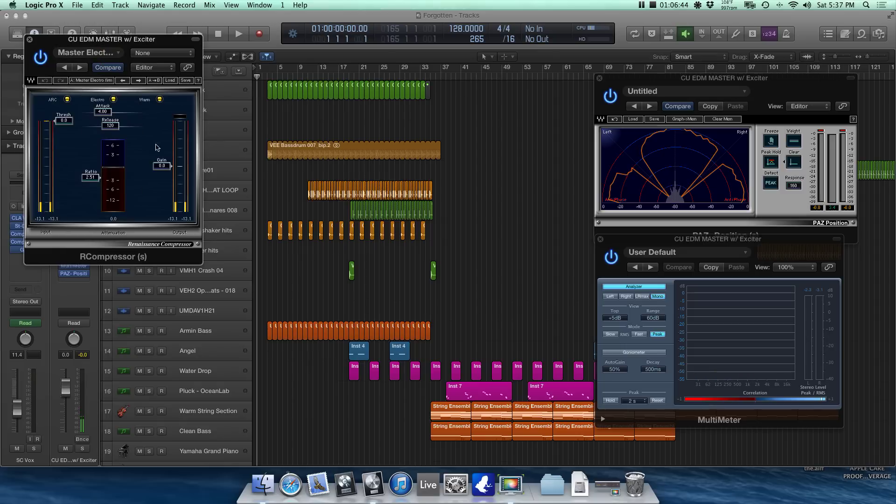
{"action": "left_click_drag", "start_coordinate": [154, 167], "coordinate": [154, 169]}
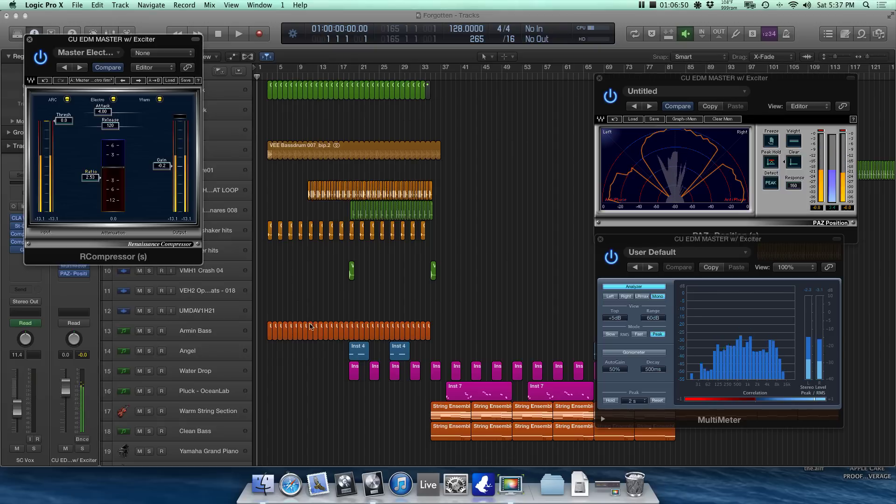
{"action": "left_click", "coordinate": [29, 39]}
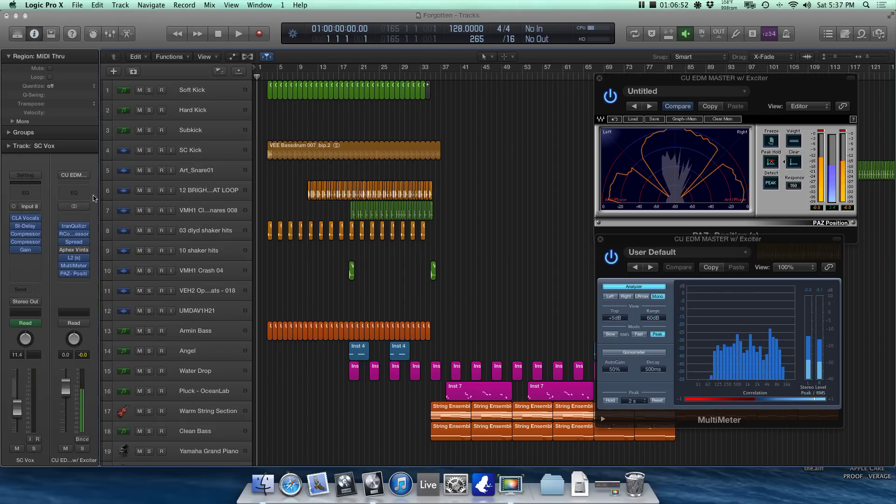
Step: Lower the AX Mix of the master channel's bypassed Aphex Vintage Exciter to about 1.6 and close the plug-in
{"action": "mouse_move", "coordinate": [83, 258]}
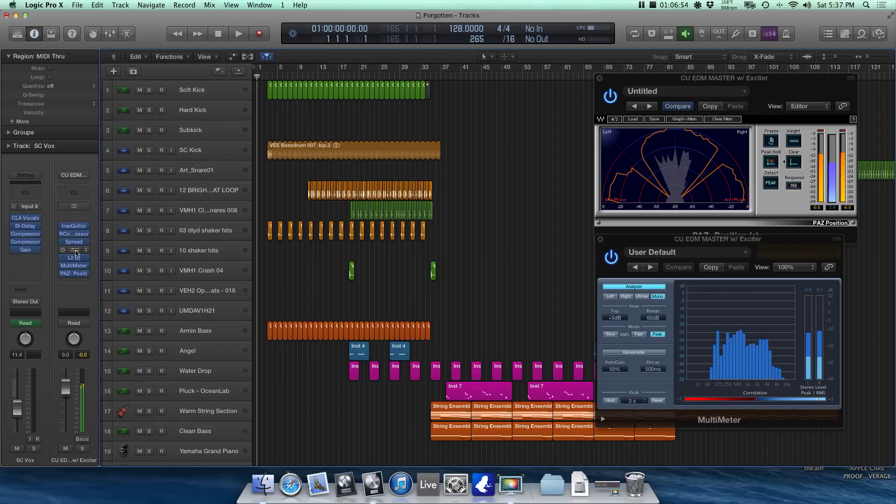
{"action": "left_click", "coordinate": [75, 250]}
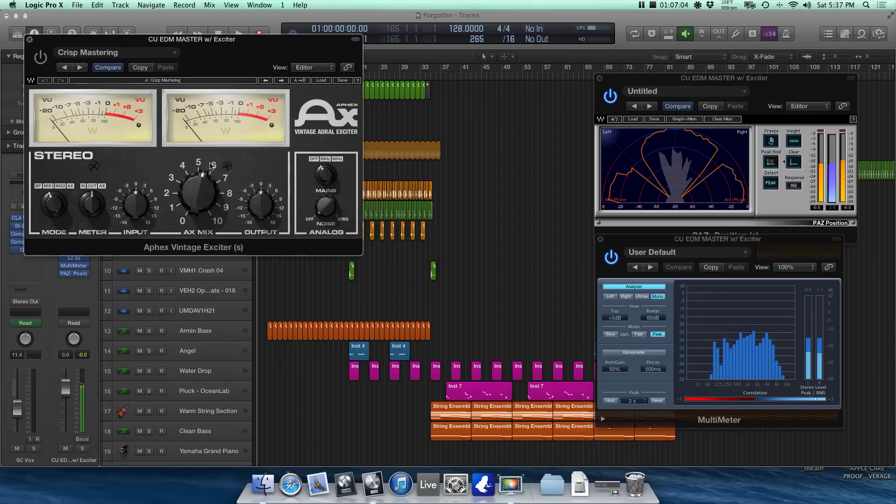
{"action": "left_click_drag", "start_coordinate": [211, 201], "coordinate": [211, 245]}
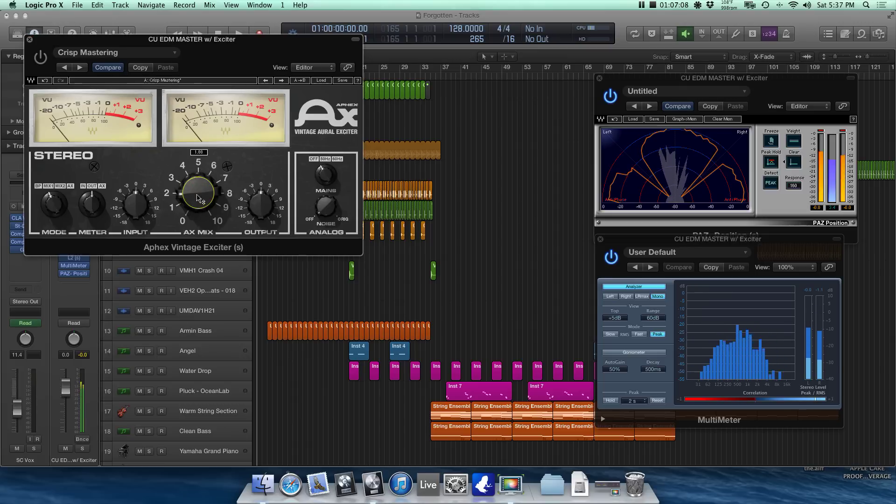
{"action": "left_click", "coordinate": [30, 40]}
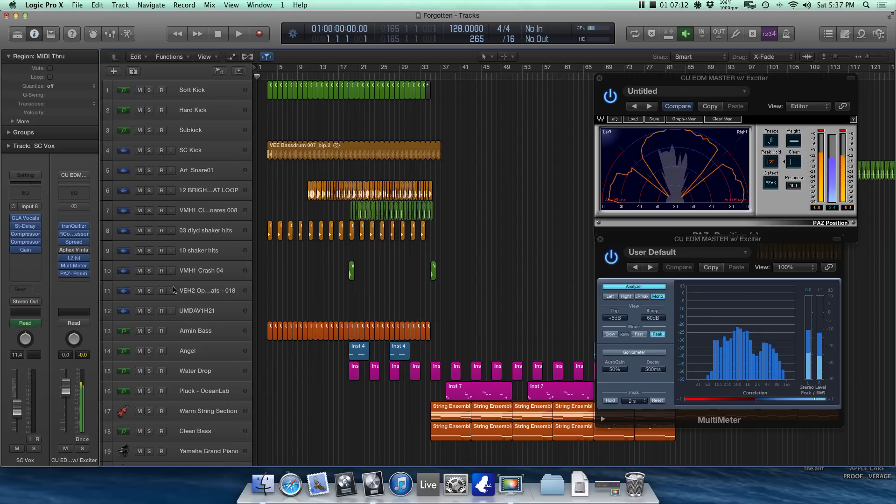
Step: Try the EDM MASTER preset on the master channel's Stereo Spread, compare it with the original settings, and close the plug-in
{"action": "mouse_move", "coordinate": [74, 259]}
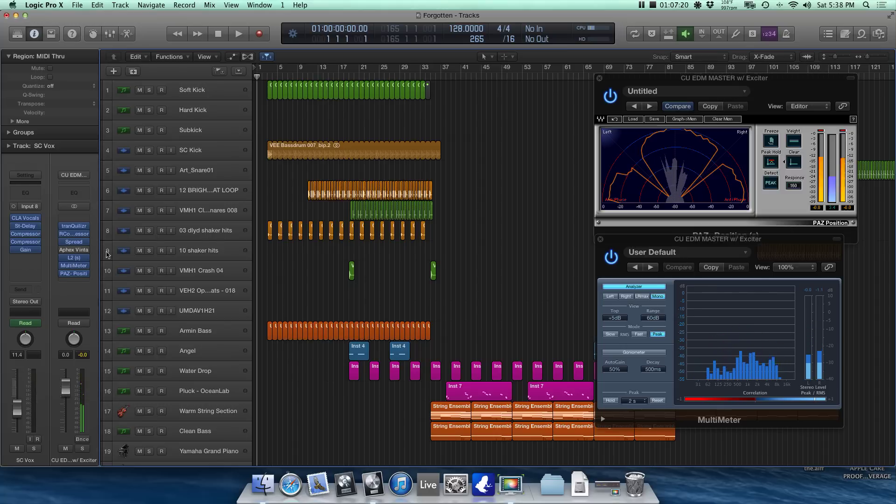
{"action": "left_click", "coordinate": [75, 243]}
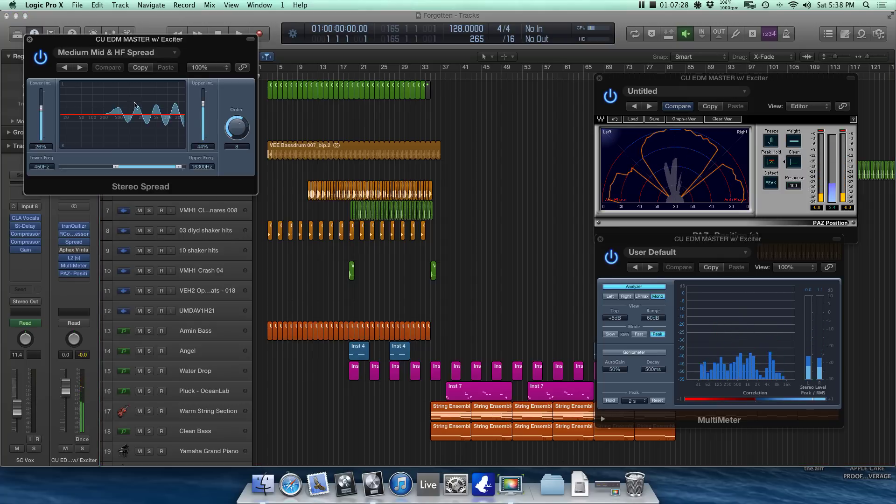
{"action": "left_click", "coordinate": [104, 53]}
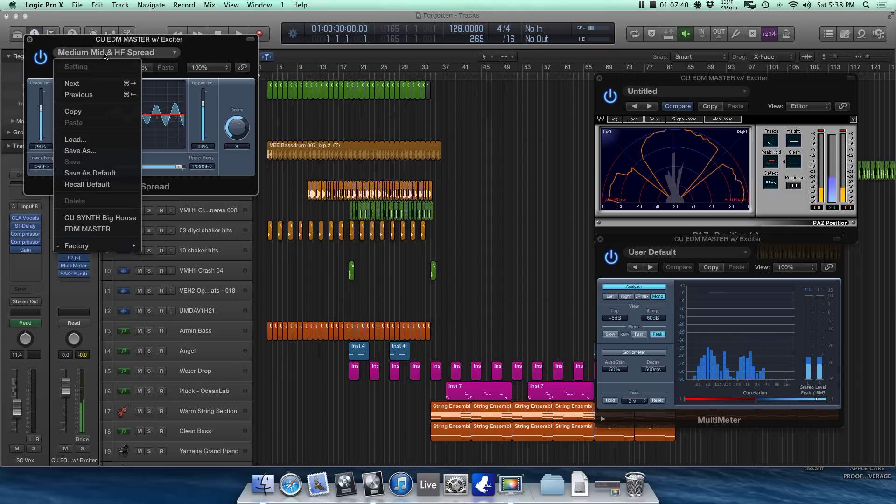
{"action": "left_click", "coordinate": [84, 230]}
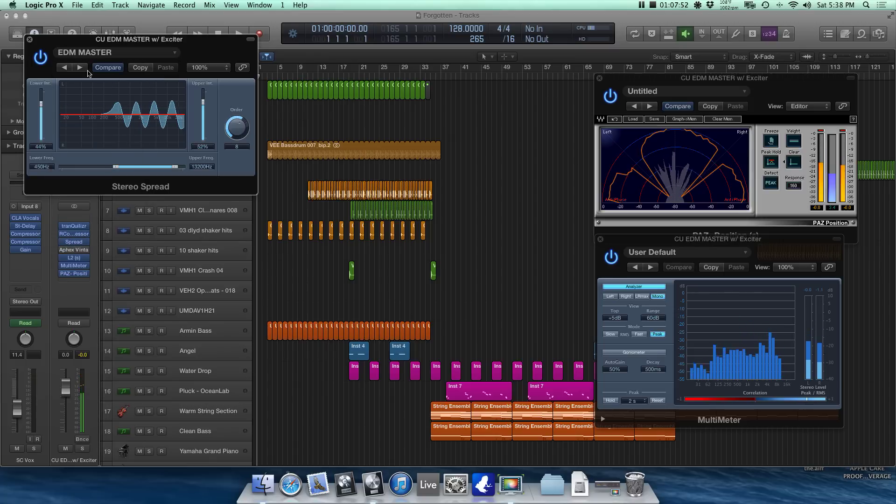
{"action": "left_click", "coordinate": [107, 67]}
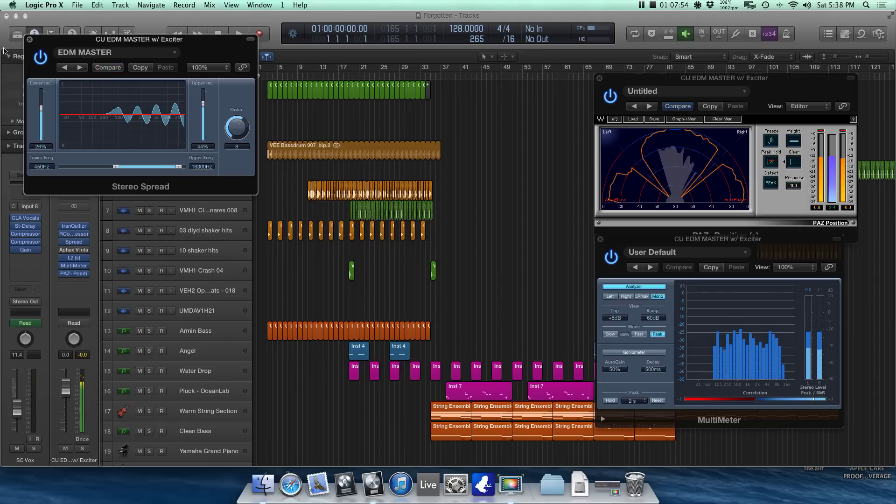
{"action": "left_click", "coordinate": [30, 40]}
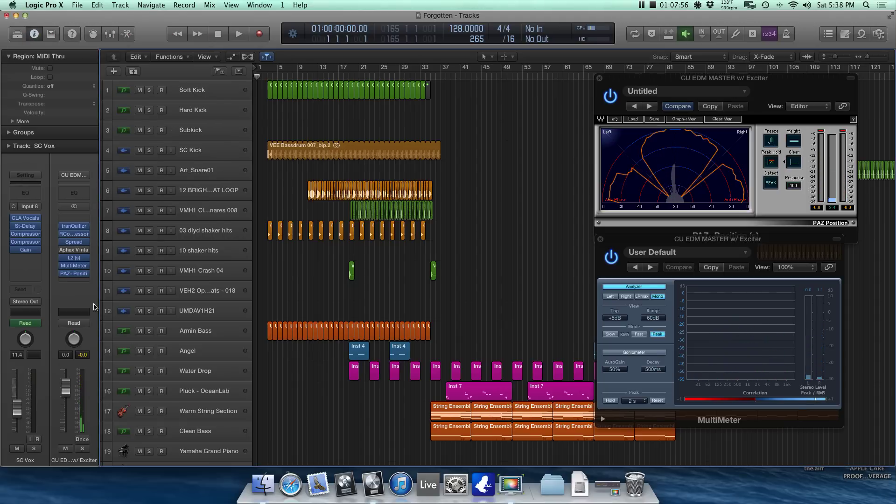
Step: Open the master channel's L2 Ultramaximizer and examine its 24bit hot and crunchy setting among the factory presets
{"action": "left_click", "coordinate": [74, 258]}
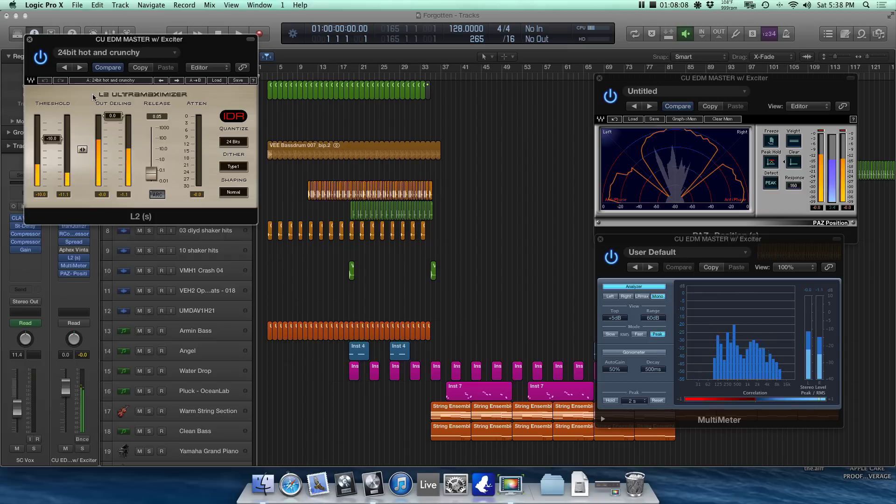
{"action": "left_click", "coordinate": [139, 53]}
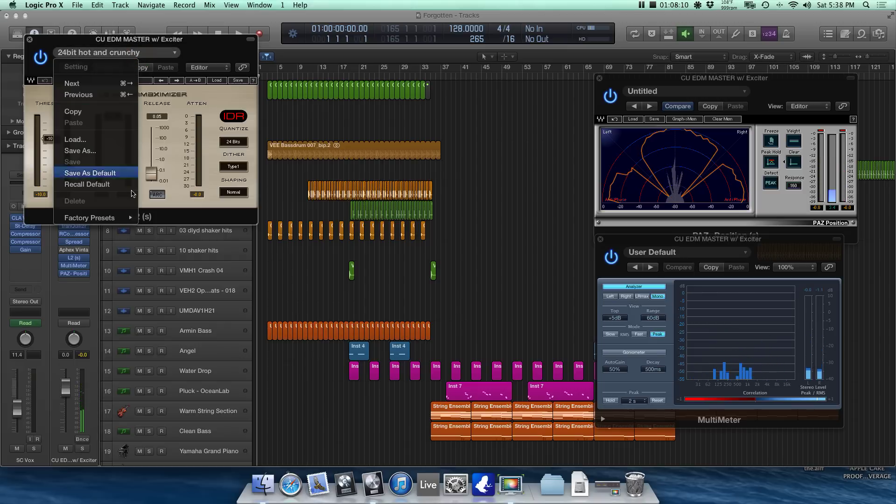
{"action": "mouse_move", "coordinate": [117, 218]}
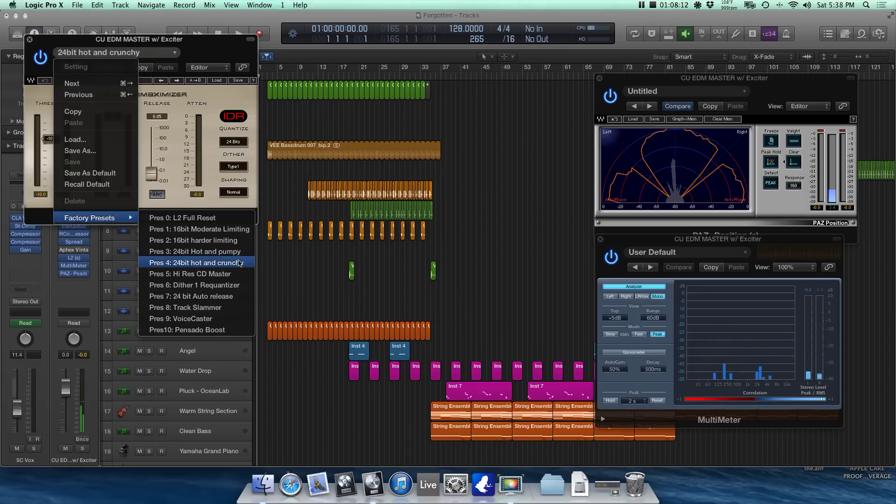
{"action": "left_click", "coordinate": [145, 138]}
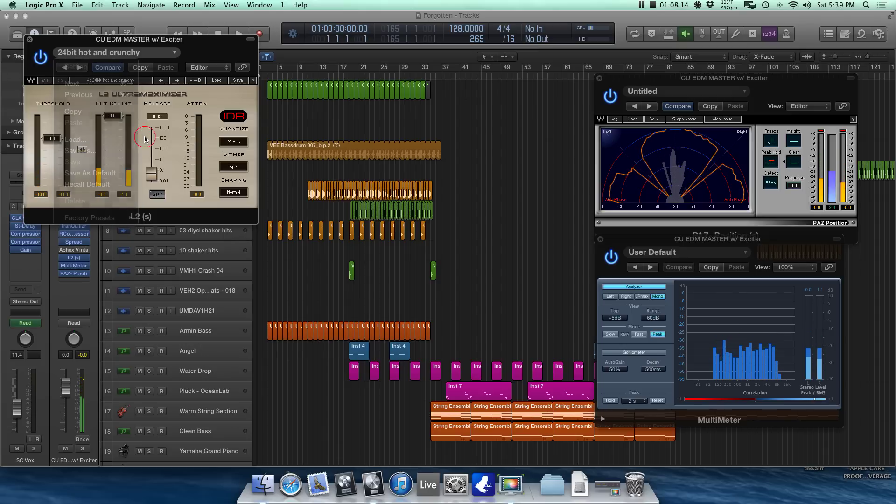
Step: Try an L2 output ceiling of -0.2 and a threshold of -9.0, restore both original values, and close the plug-in
{"action": "left_click_drag", "start_coordinate": [112, 115], "coordinate": [113, 117]}
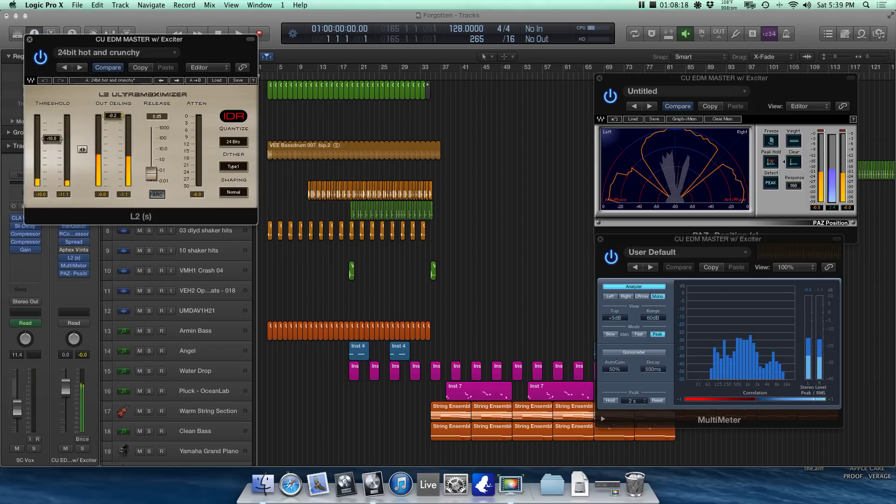
{"action": "left_click_drag", "start_coordinate": [112, 118], "coordinate": [132, 135]}
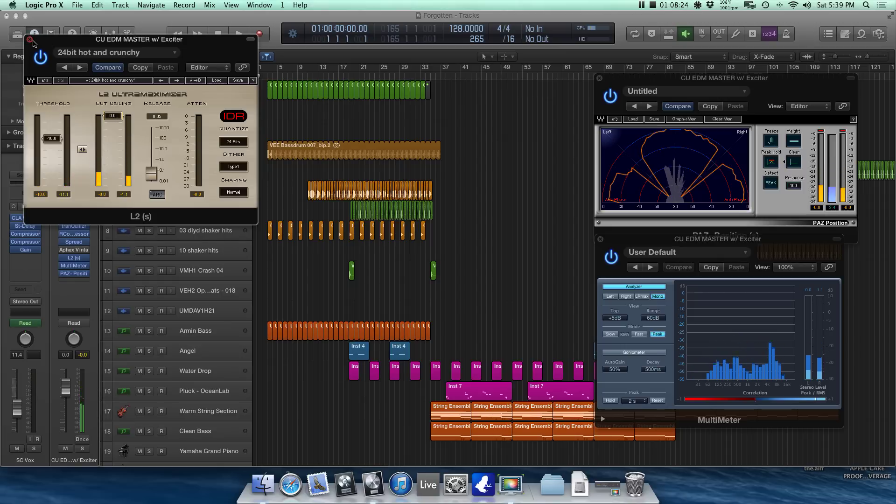
{"action": "key", "text": "Down"}
{"action": "key", "text": "Down"}
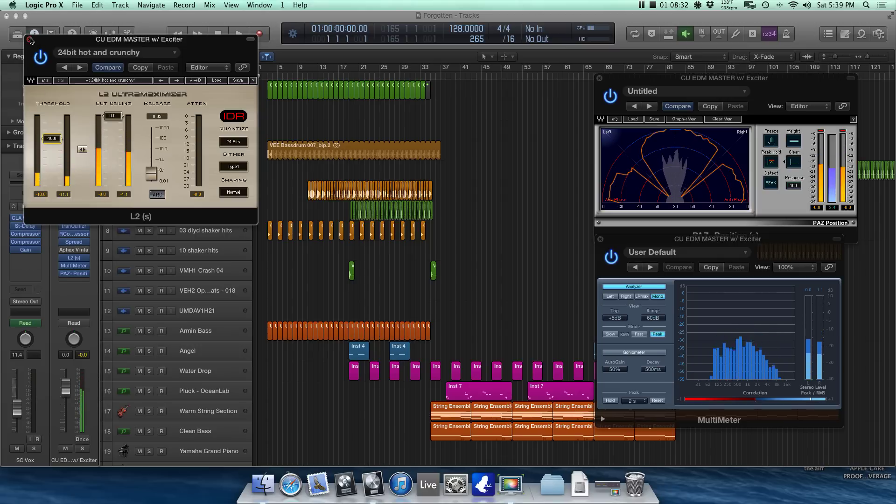
{"action": "left_click", "coordinate": [52, 138]}
{"action": "left_click_drag", "start_coordinate": [52, 138], "coordinate": [52, 139]}
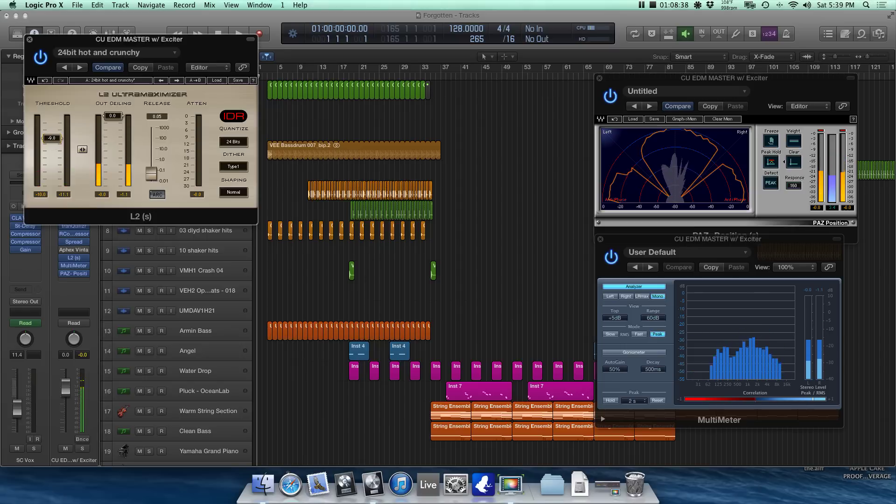
{"action": "left_click", "coordinate": [108, 67]}
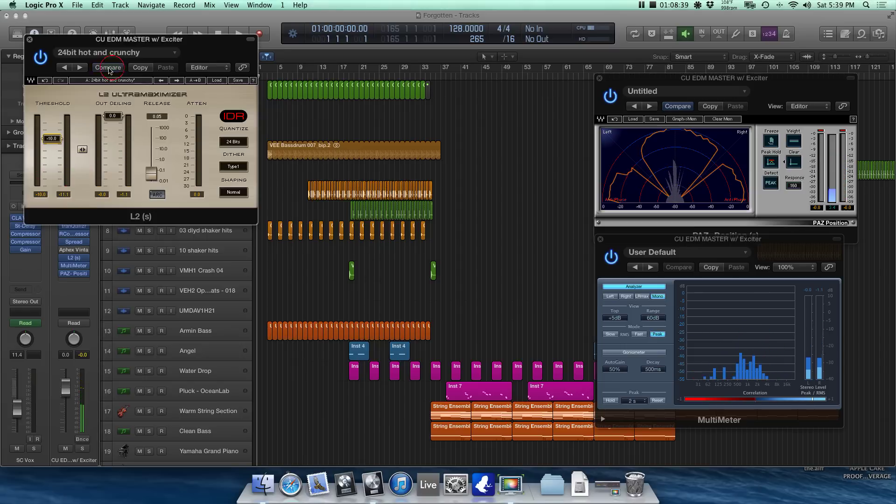
{"action": "left_click", "coordinate": [29, 41]}
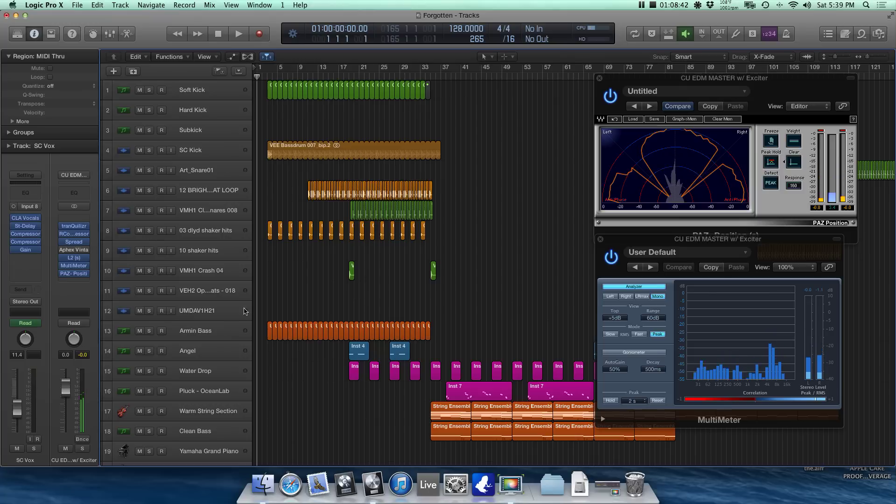
Step: Play the arrangement from about bar 105, skip to just before the bar 129 drop, watch the master meters, and stop playback
{"action": "mouse_move", "coordinate": [77, 274]}
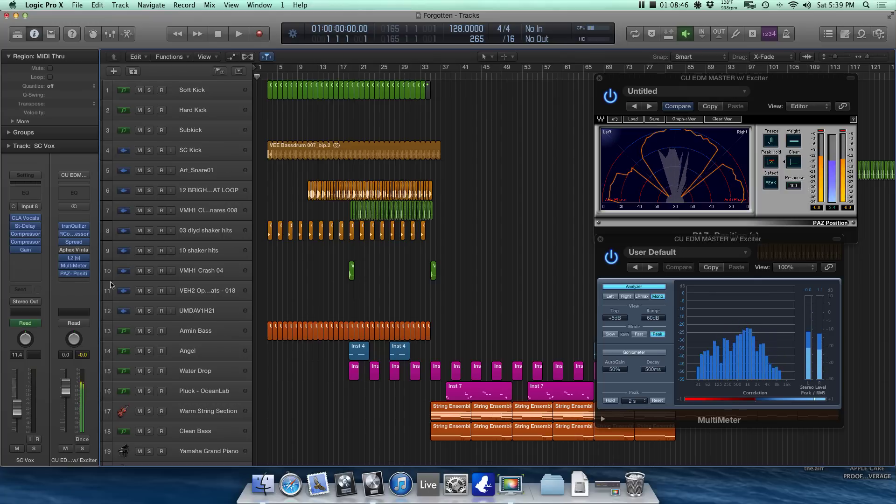
{"action": "left_click", "coordinate": [426, 78]}
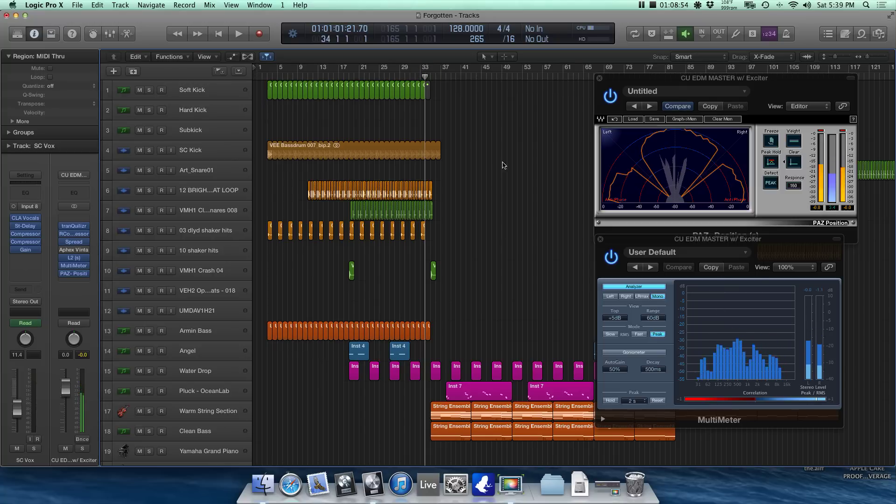
{"action": "scroll", "coordinate": [501, 165], "scroll_direction": "right", "scroll_amount": 15}
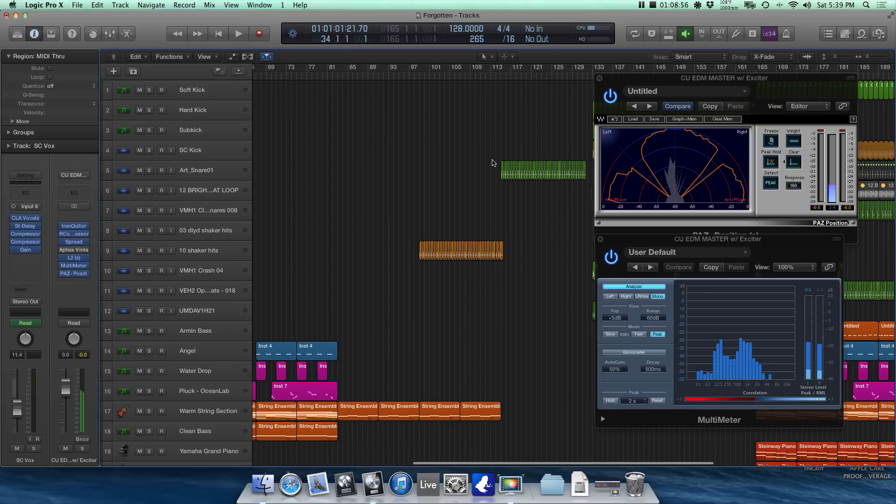
{"action": "scroll", "coordinate": [492, 162], "scroll_direction": "right", "scroll_amount": 8}
{"action": "scroll", "coordinate": [443, 114], "scroll_direction": "left", "scroll_amount": 2}
{"action": "key", "text": "super+Left"}
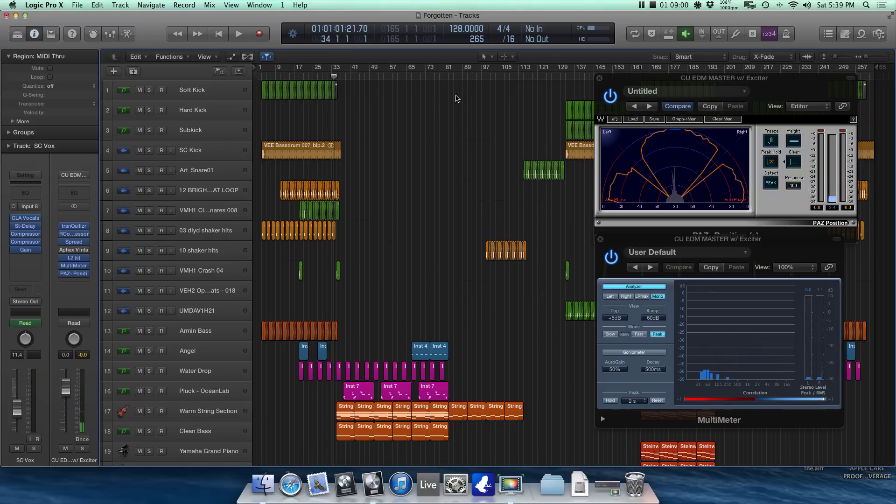
{"action": "left_click", "coordinate": [501, 79]}
{"action": "key", "text": "space"}
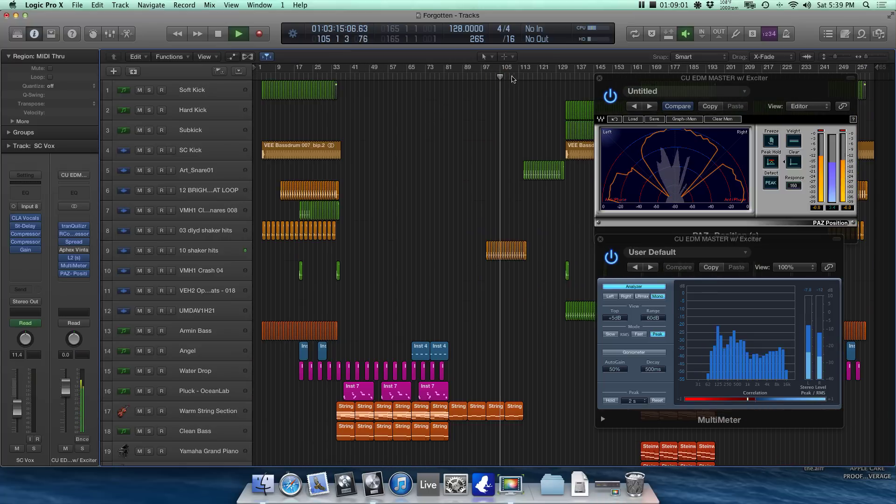
{"action": "left_click", "coordinate": [554, 79]}
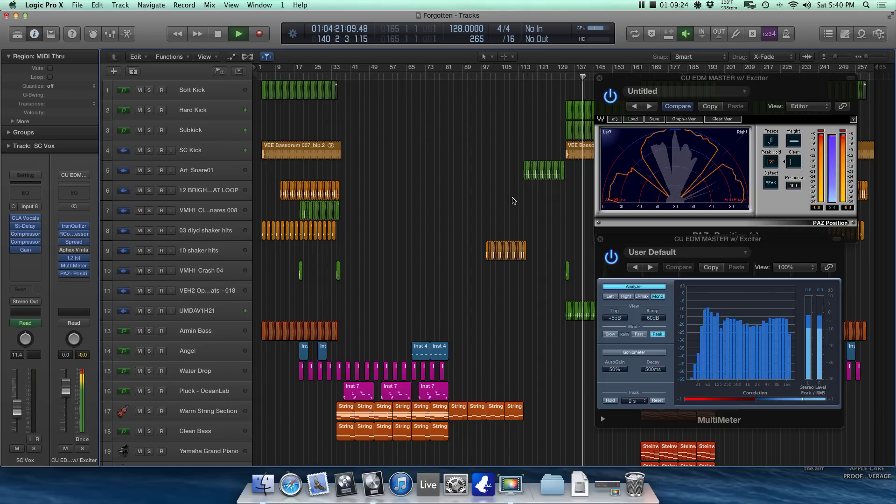
{"action": "key", "text": "space"}
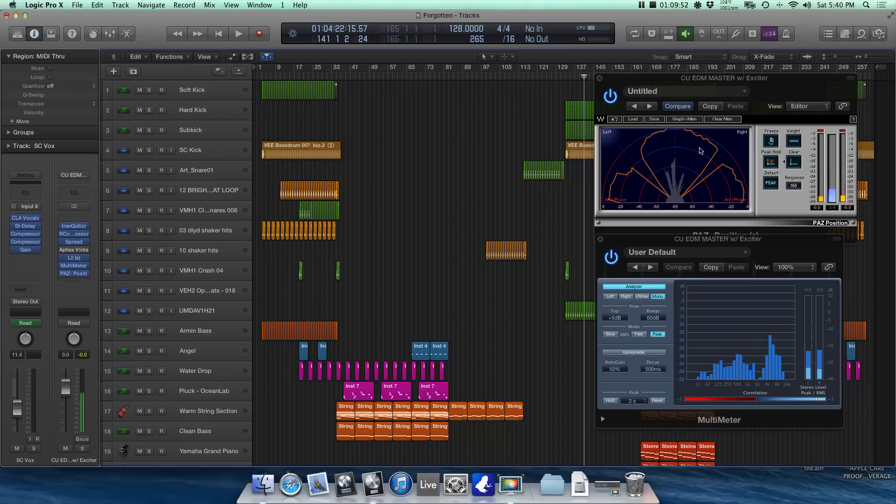
Step: Close the master channel's PAZ Position and MultiMeter windows
{"action": "left_click", "coordinate": [676, 167]}
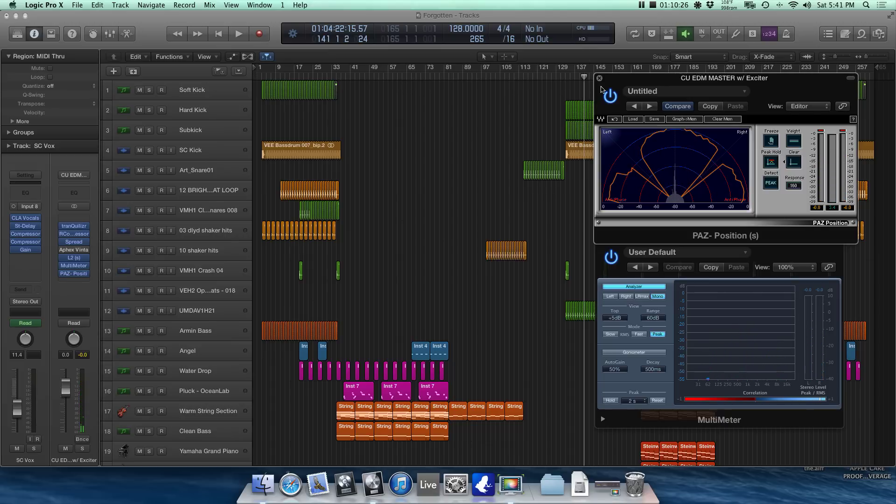
{"action": "left_click", "coordinate": [599, 78]}
{"action": "left_click", "coordinate": [600, 239]}
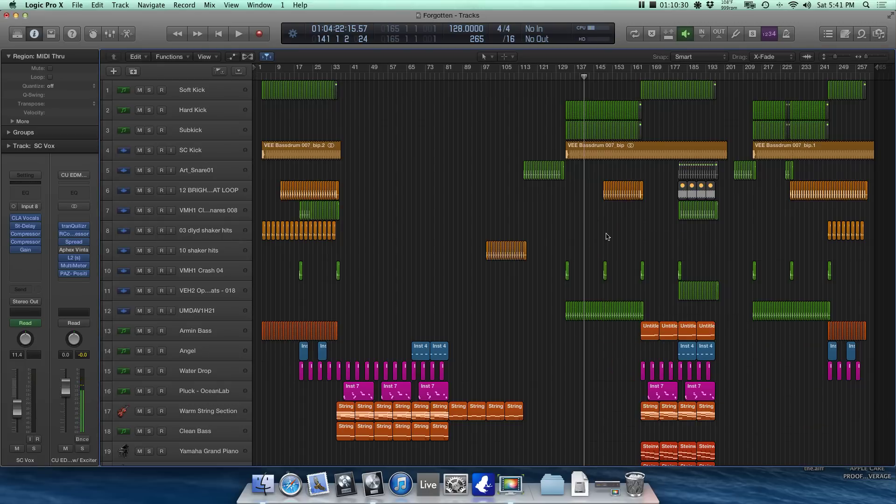